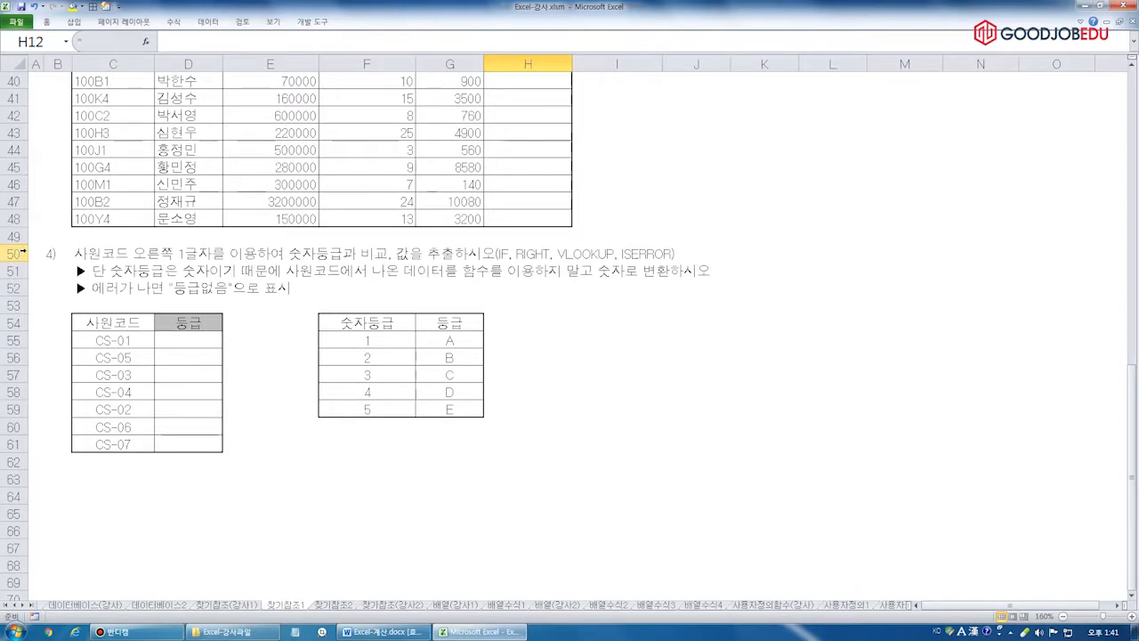
- Examine exercise 1: the last character of the product codes and the code and product-name columns of the code table C12:D15
{"action": "left_click_drag", "start_coordinate": [31, 254], "coordinate": [733, 457]}
{"action": "scroll", "coordinate": [462, 322], "scroll_direction": "up", "scroll_amount": 13}
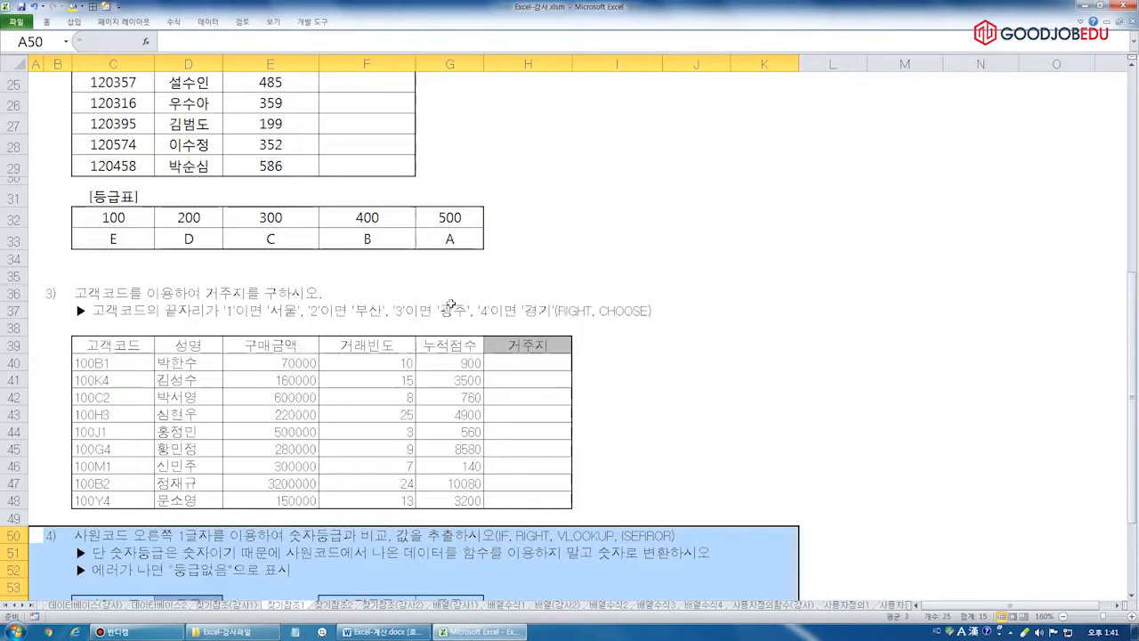
{"action": "left_click", "coordinate": [492, 270]}
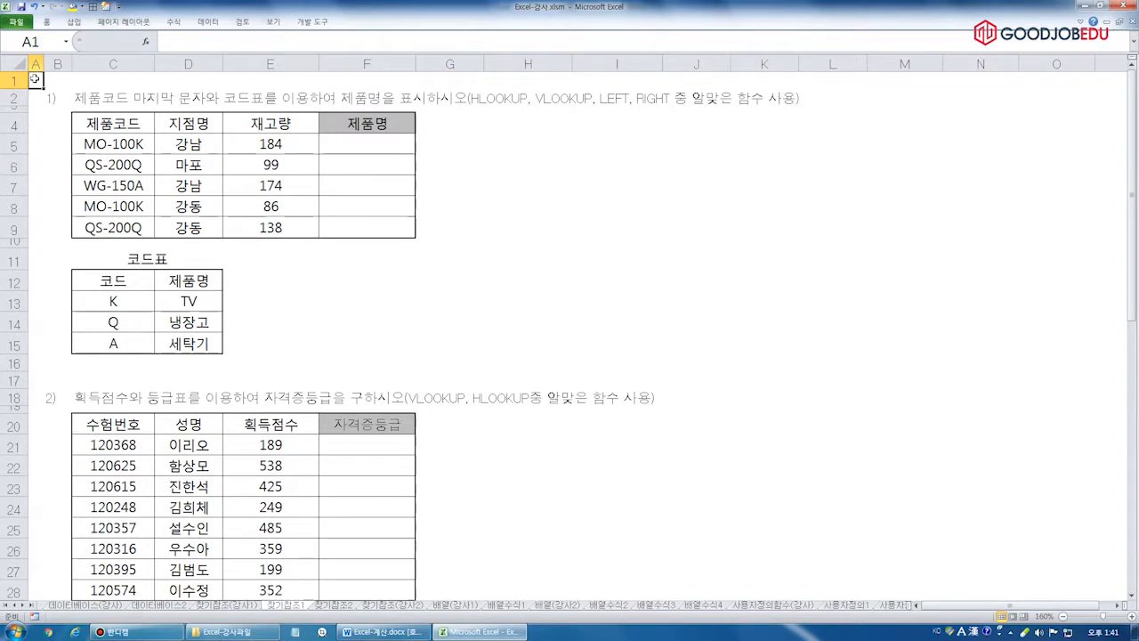
{"action": "left_click", "coordinate": [355, 145]}
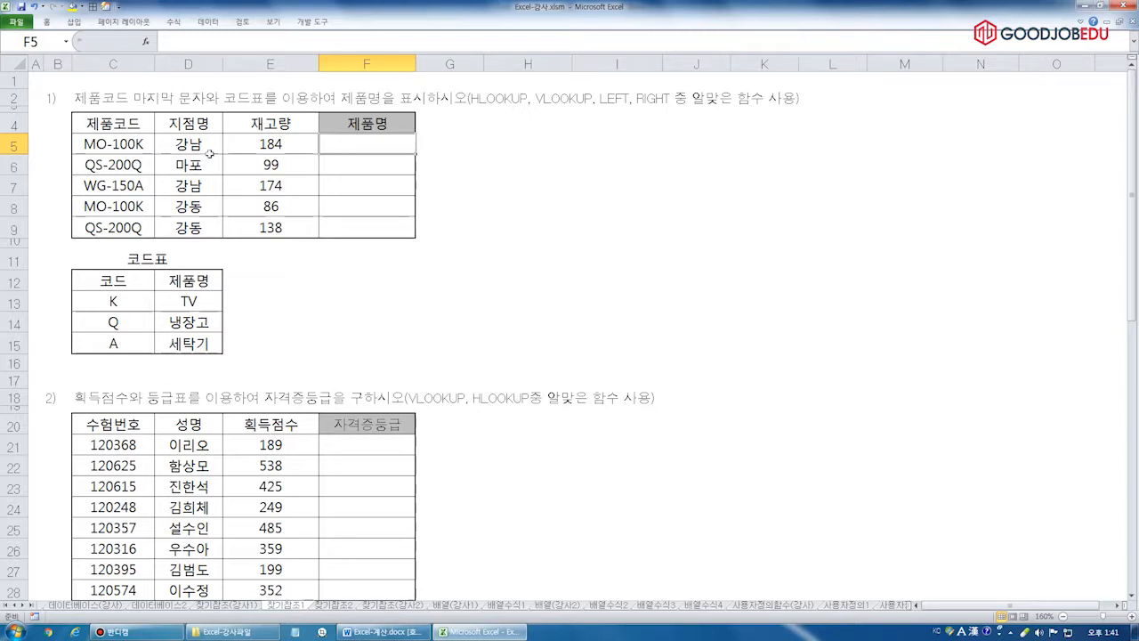
{"action": "left_click_drag", "start_coordinate": [119, 274], "coordinate": [196, 342]}
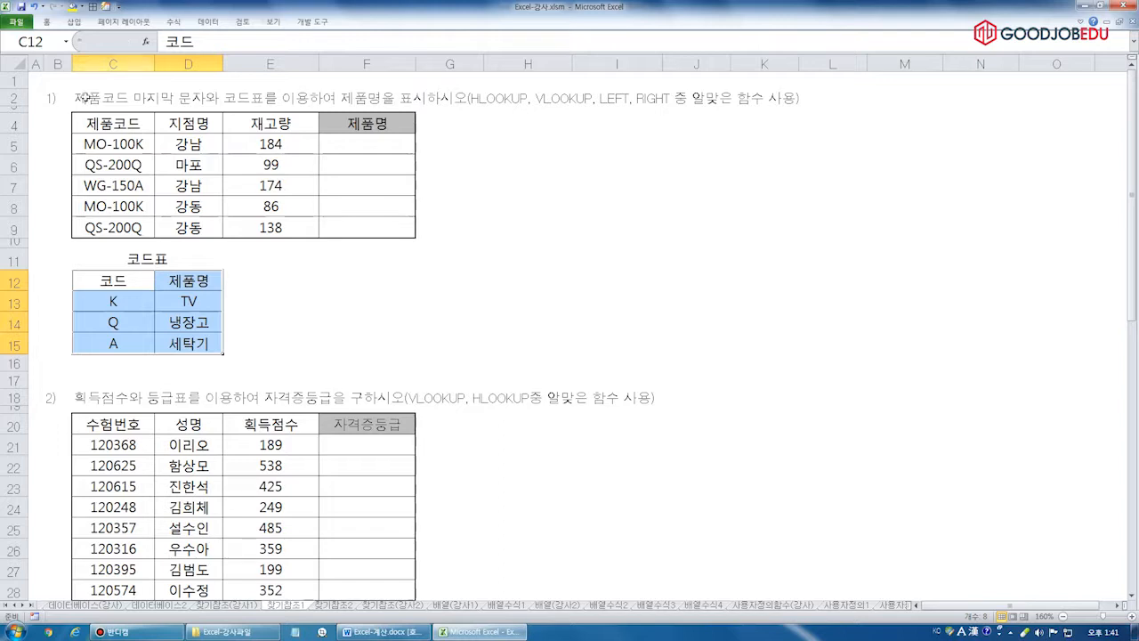
{"action": "double_click", "coordinate": [136, 144]}
{"action": "left_click_drag", "start_coordinate": [135, 143], "coordinate": [158, 138]}
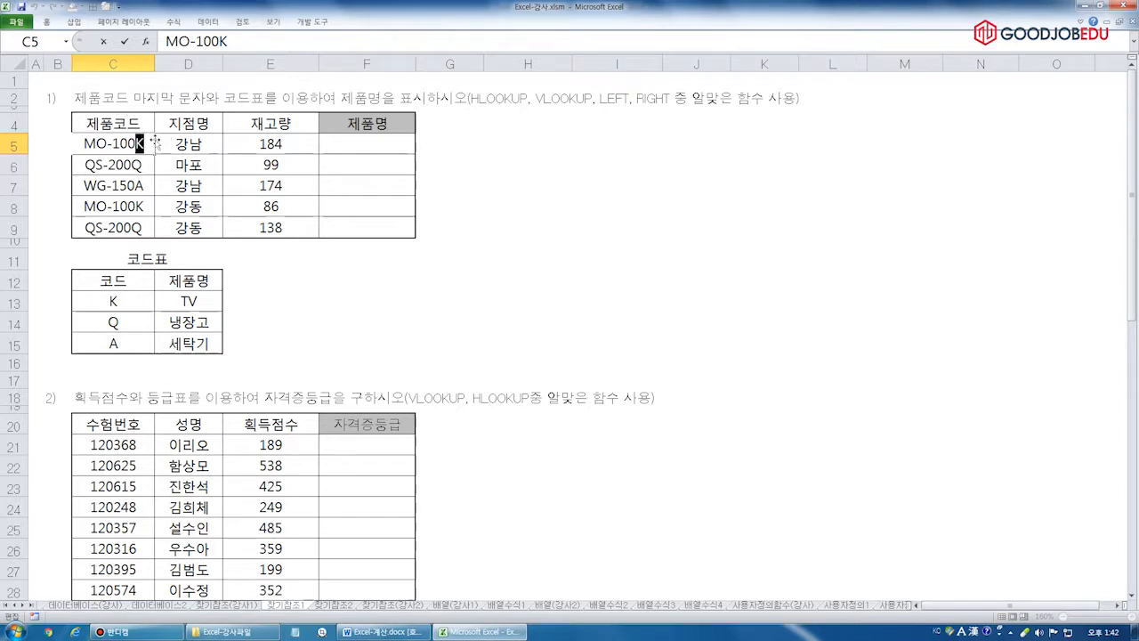
{"action": "left_click", "coordinate": [138, 280]}
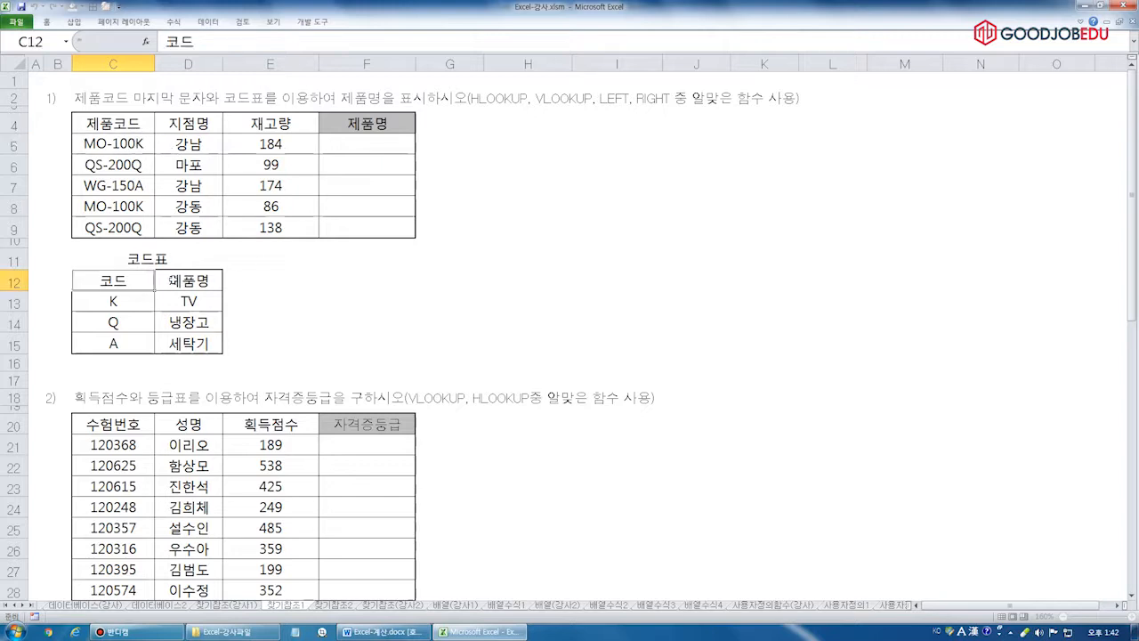
{"action": "left_click_drag", "start_coordinate": [158, 280], "coordinate": [188, 347]}
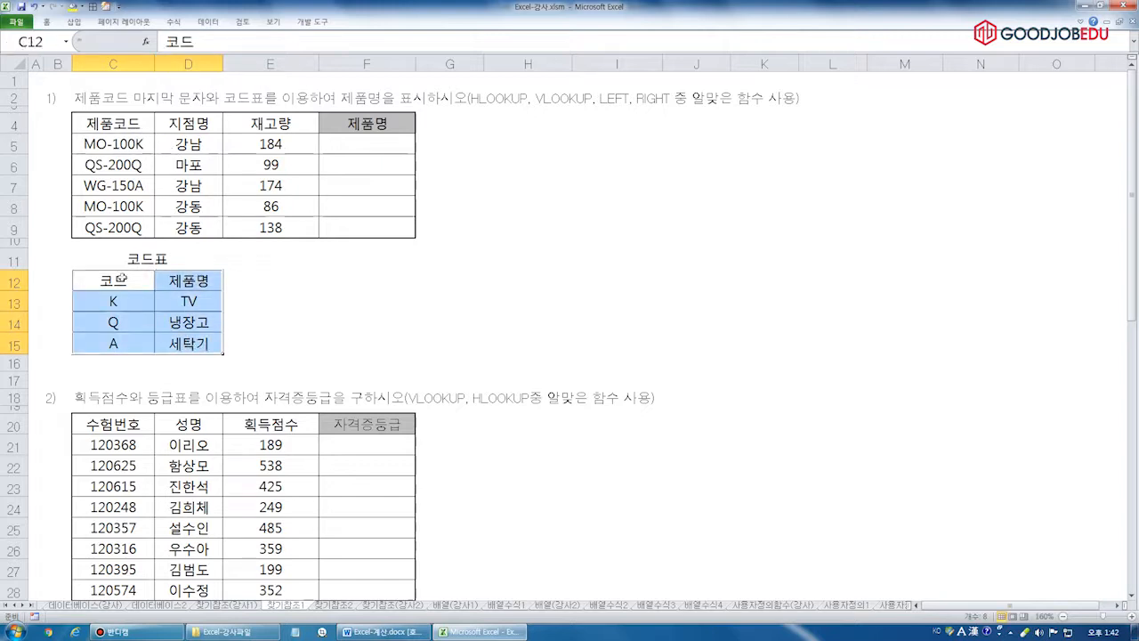
{"action": "left_click_drag", "start_coordinate": [129, 279], "coordinate": [125, 343]}
{"action": "left_click_drag", "start_coordinate": [203, 280], "coordinate": [201, 340]}
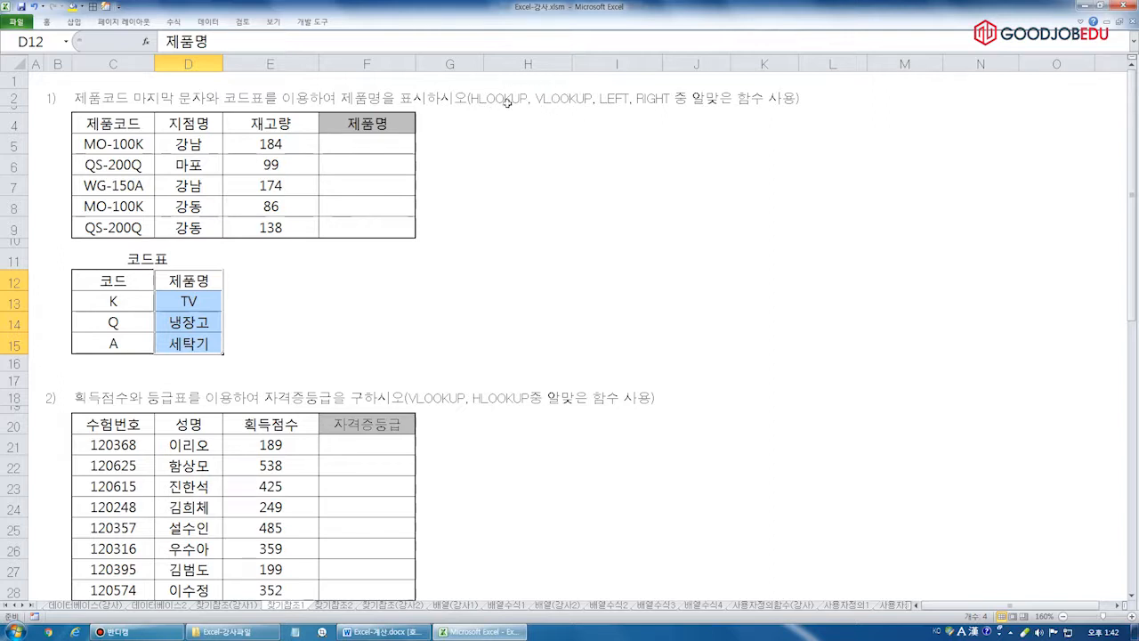
- Enter =RIGHT(C5,1) in F5 to extract the last character of the first product code
{"action": "left_click", "coordinate": [339, 139]}
{"action": "left_click", "coordinate": [294, 39]}
{"action": "type", "text": "=right("}
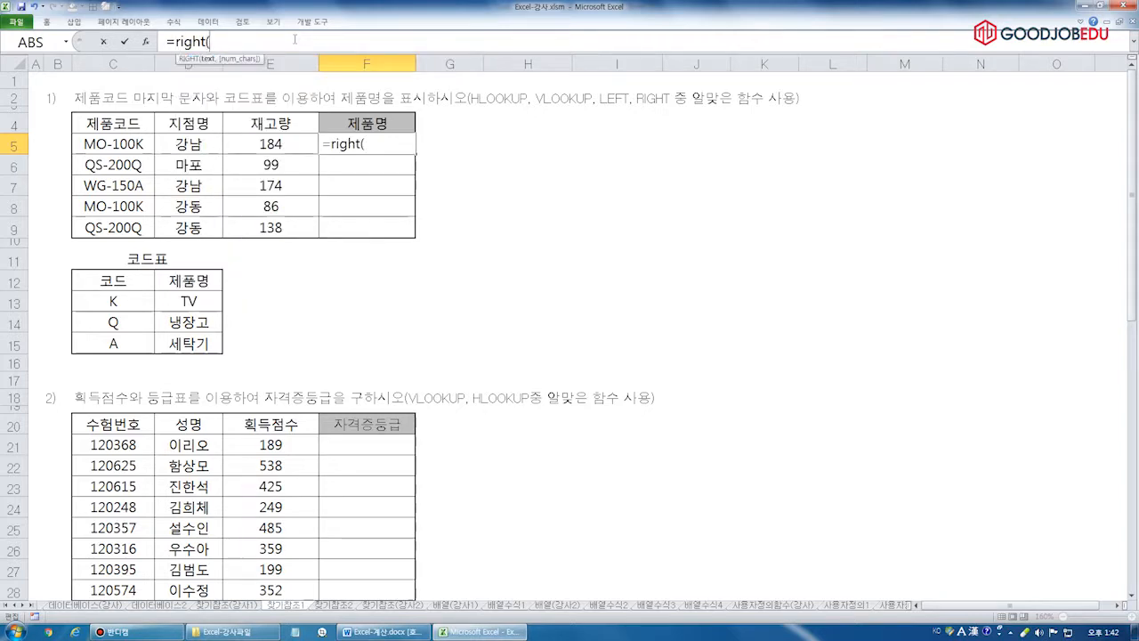
{"action": "left_click", "coordinate": [116, 143]}
{"action": "type", "text": ",1)"}
{"action": "key", "text": "Return"}
{"action": "key", "text": "Up"}
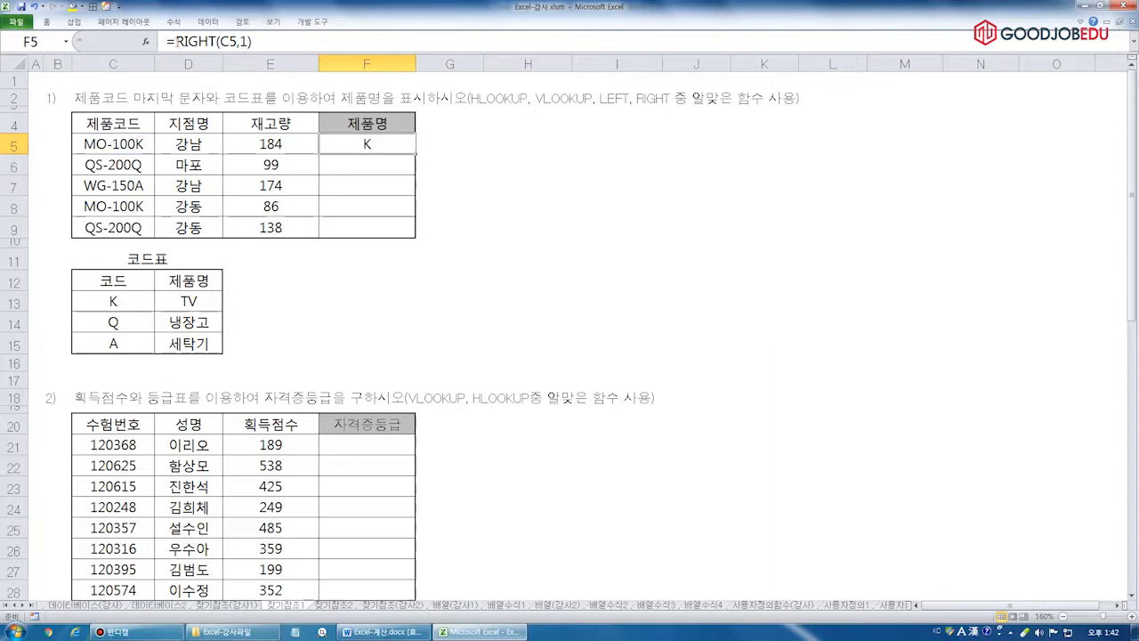
- Wrap the RIGHT formula in F5 in a VLOOKUP function, using the absolute range $C$12:$D$15 as the lookup table
{"action": "key", "text": "F2"}
{"action": "type", "text": "vlookup("}
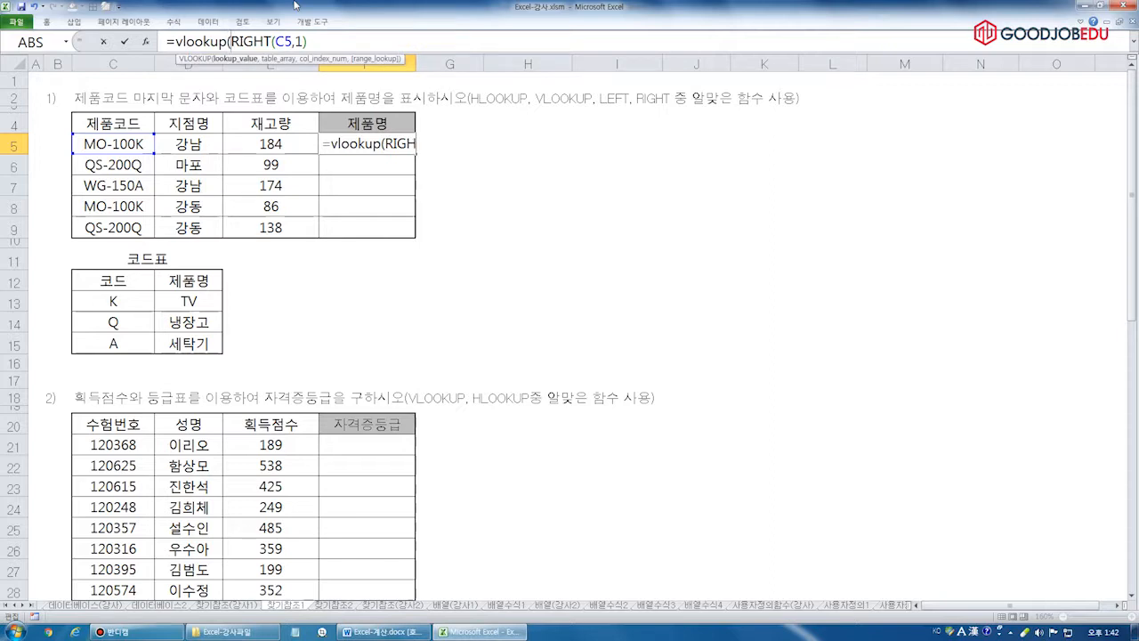
{"action": "key", "text": "End"}
{"action": "type", "text": ","}
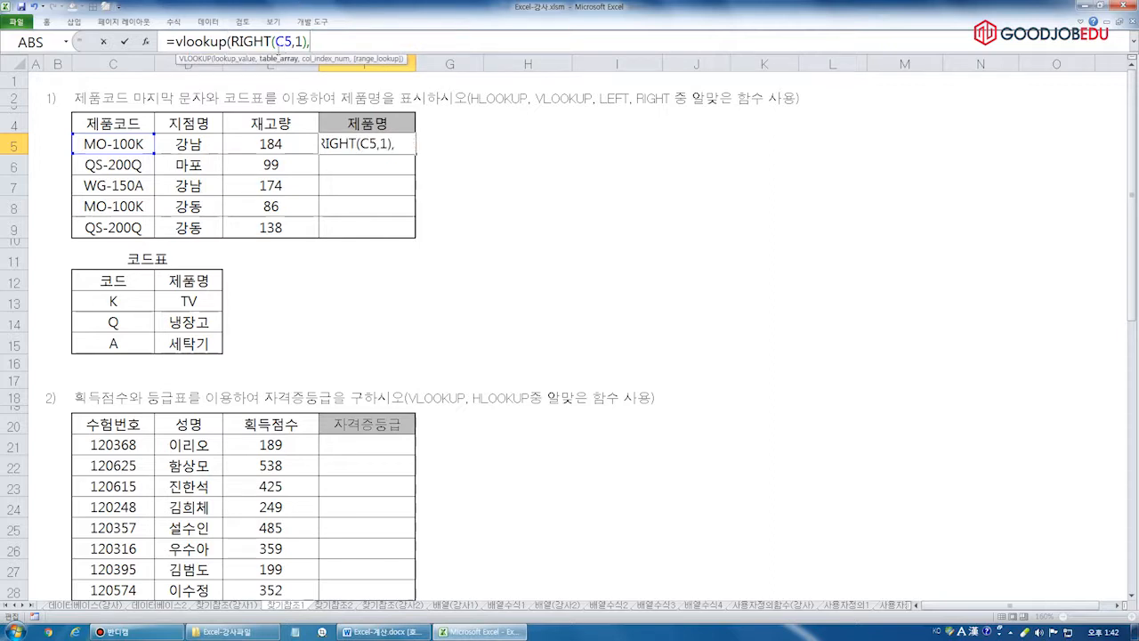
{"action": "left_click_drag", "start_coordinate": [133, 280], "coordinate": [187, 345]}
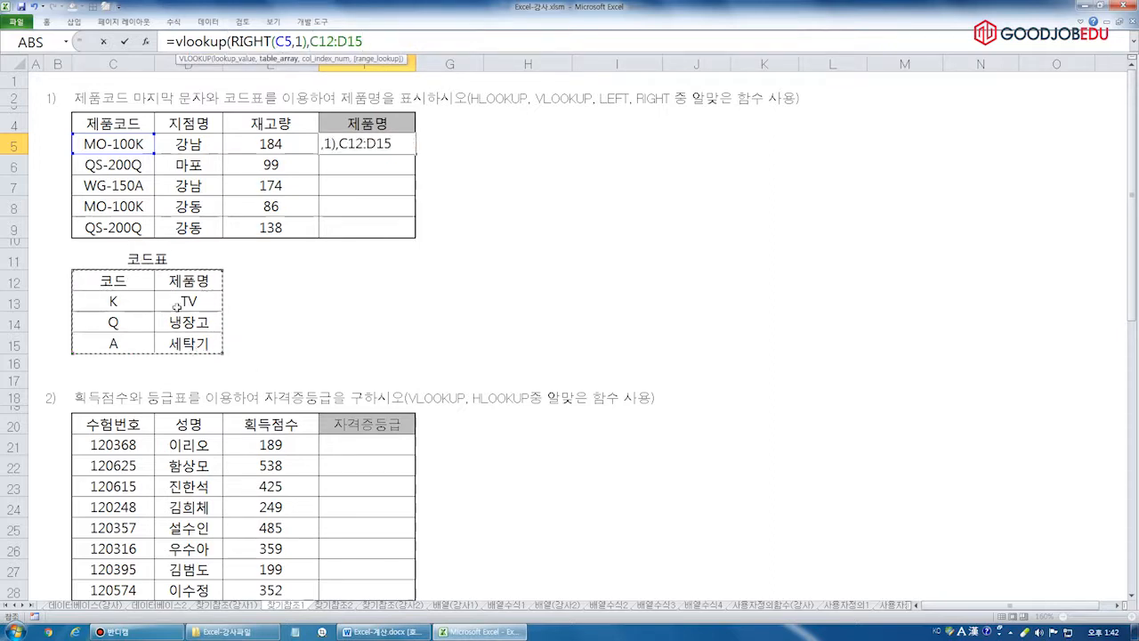
{"action": "key", "text": "F4"}
{"action": "type", "text": ","}
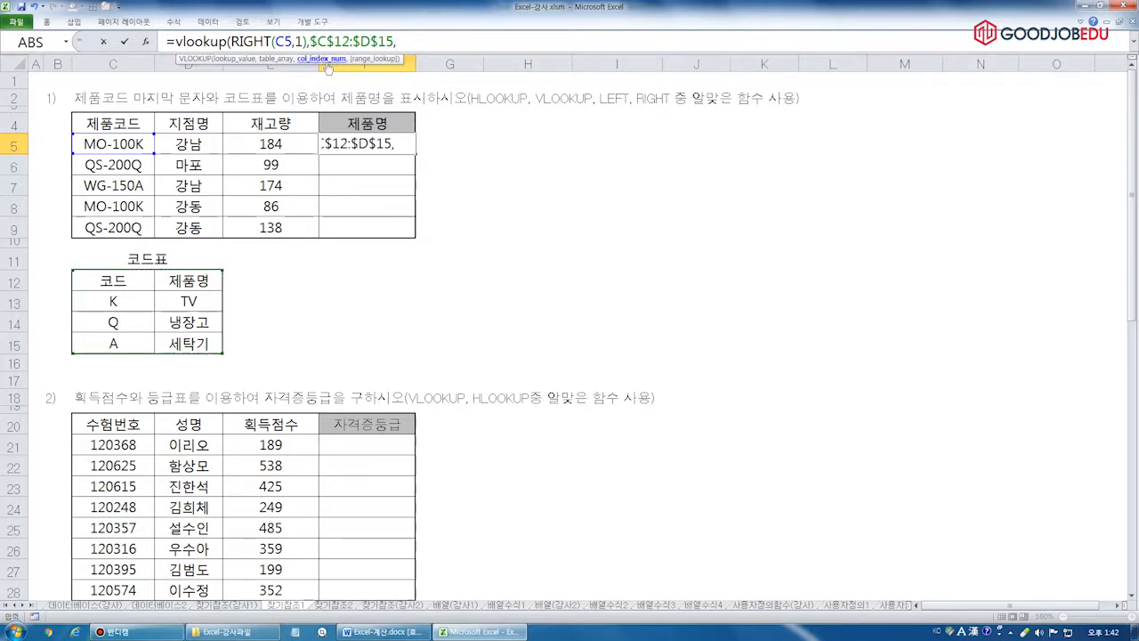
- Complete F5's VLOOKUP with column index 2 and exact match 0, and fill the formula down through F9
{"action": "type", "text": "2,"}
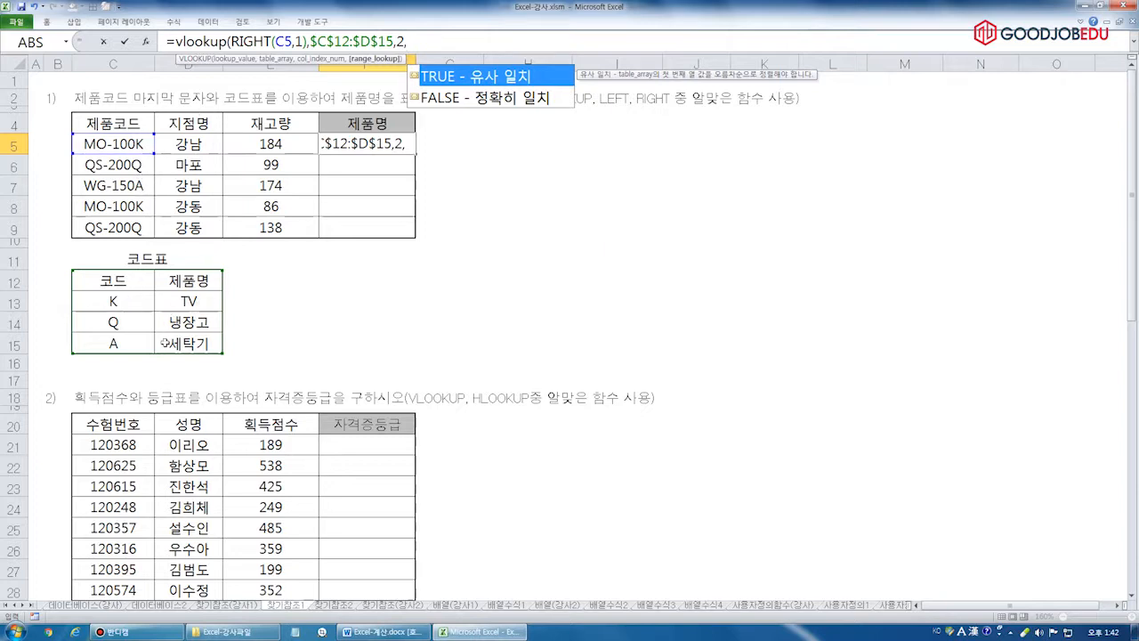
{"action": "type", "text": "0)"}
{"action": "key", "text": "Return"}
{"action": "key", "text": "Up"}
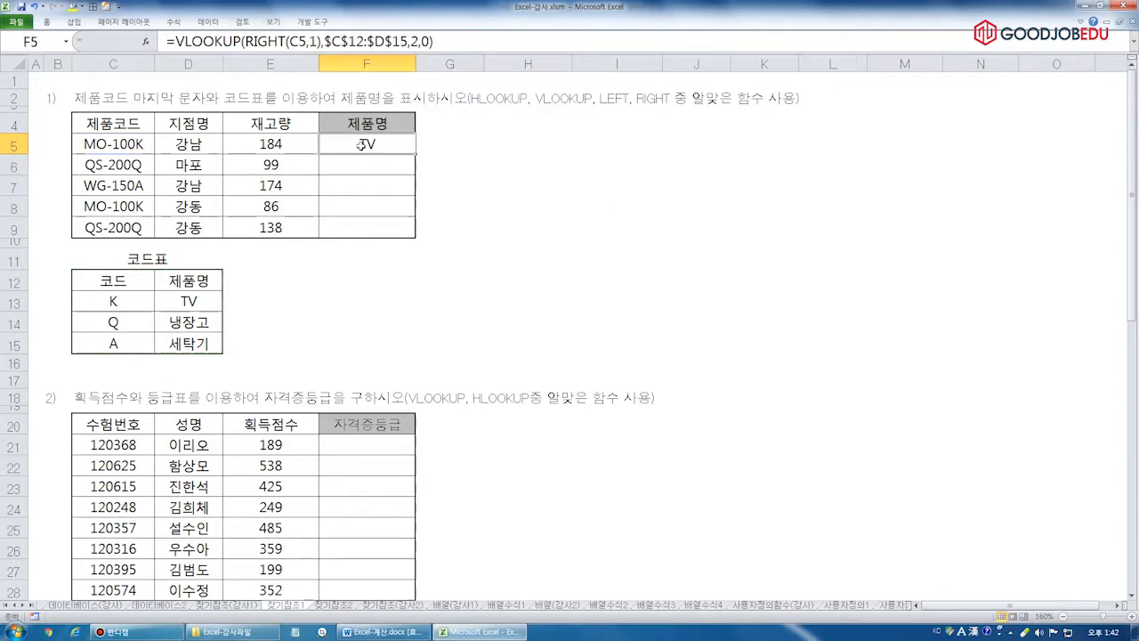
{"action": "left_click_drag", "start_coordinate": [415, 153], "coordinate": [415, 240]}
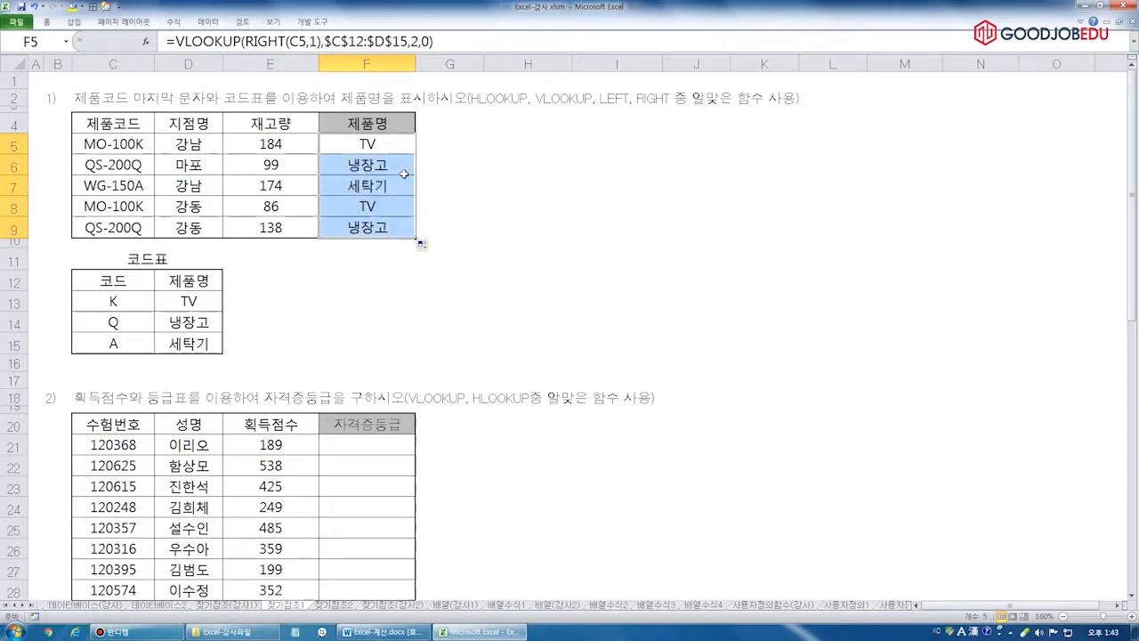
- Examine exercise 2 and the layout of its grade table C32:G33, with scores in the first row and grades in the second
{"action": "scroll", "coordinate": [407, 164], "scroll_direction": "down", "scroll_amount": 5}
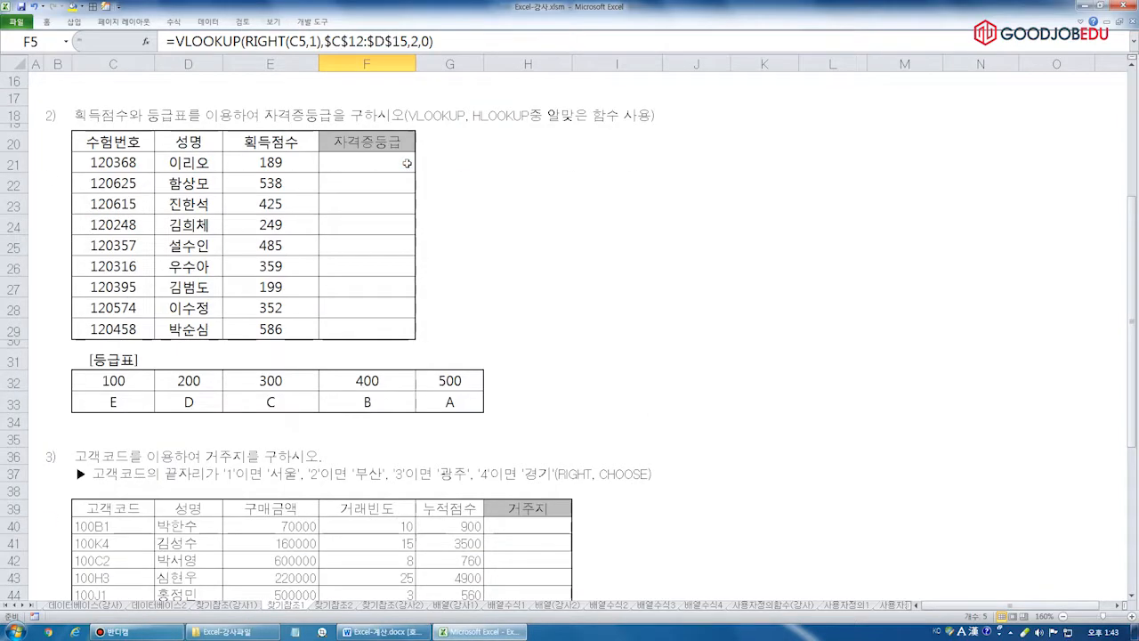
{"action": "left_click", "coordinate": [377, 167]}
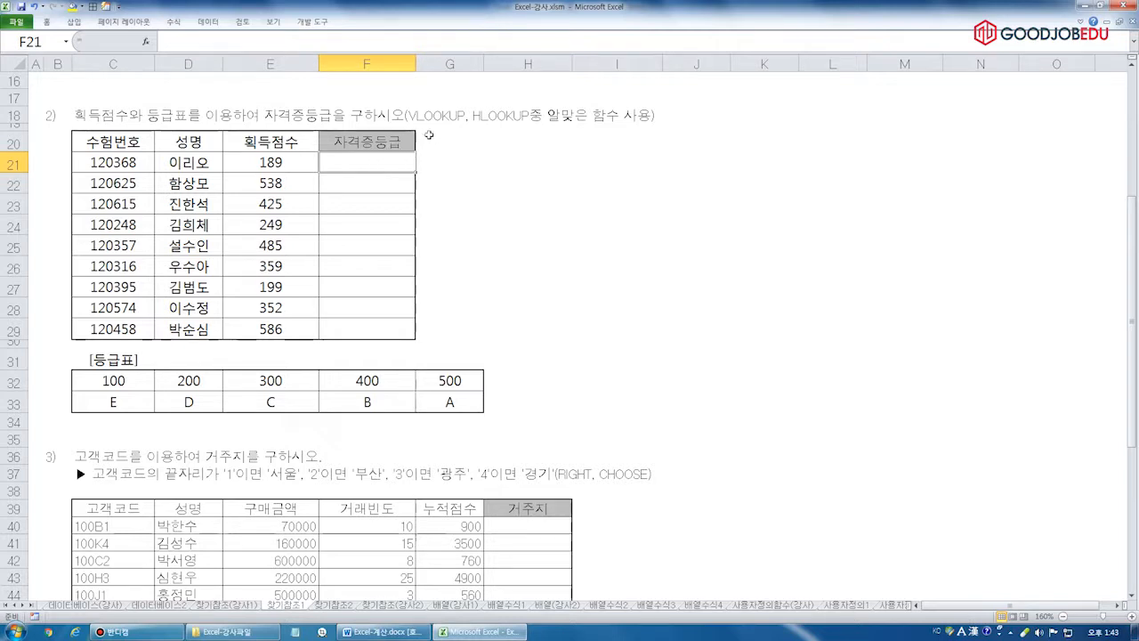
{"action": "left_click_drag", "start_coordinate": [108, 388], "coordinate": [436, 392]}
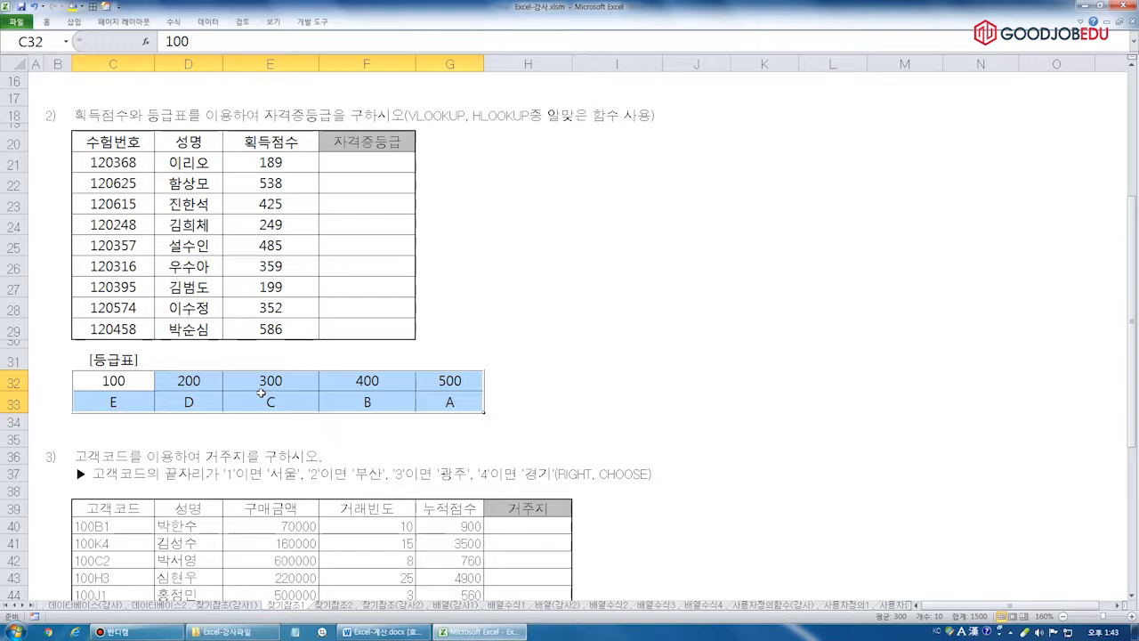
{"action": "left_click_drag", "start_coordinate": [130, 365], "coordinate": [134, 400]}
{"action": "left_click_drag", "start_coordinate": [64, 385], "coordinate": [443, 380]}
{"action": "left_click_drag", "start_coordinate": [135, 361], "coordinate": [126, 405]}
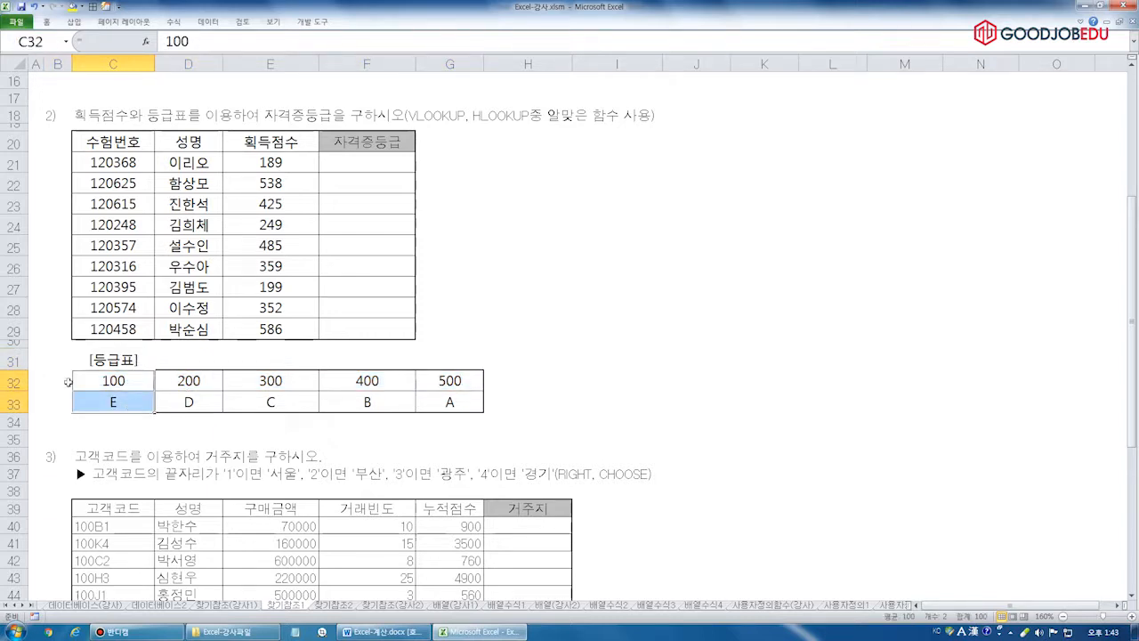
{"action": "left_click_drag", "start_coordinate": [51, 383], "coordinate": [441, 385]}
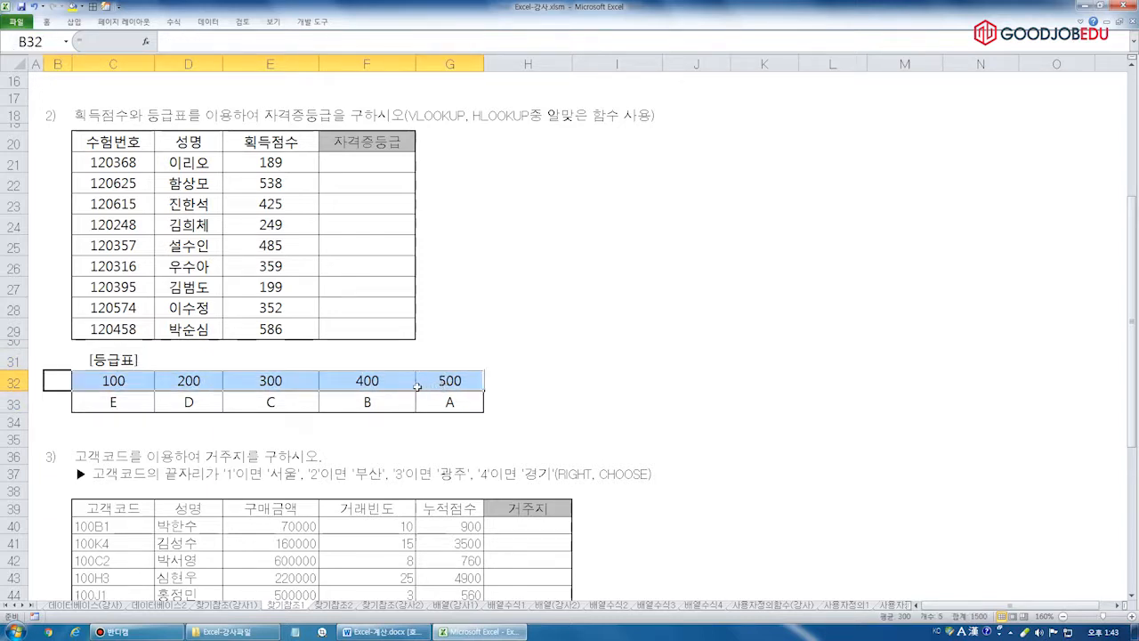
{"action": "left_click_drag", "start_coordinate": [55, 383], "coordinate": [469, 379]}
{"action": "left_click_drag", "start_coordinate": [52, 384], "coordinate": [450, 382]}
{"action": "left_click", "coordinate": [56, 406]}
{"action": "left_click_drag", "start_coordinate": [56, 407], "coordinate": [422, 403]}
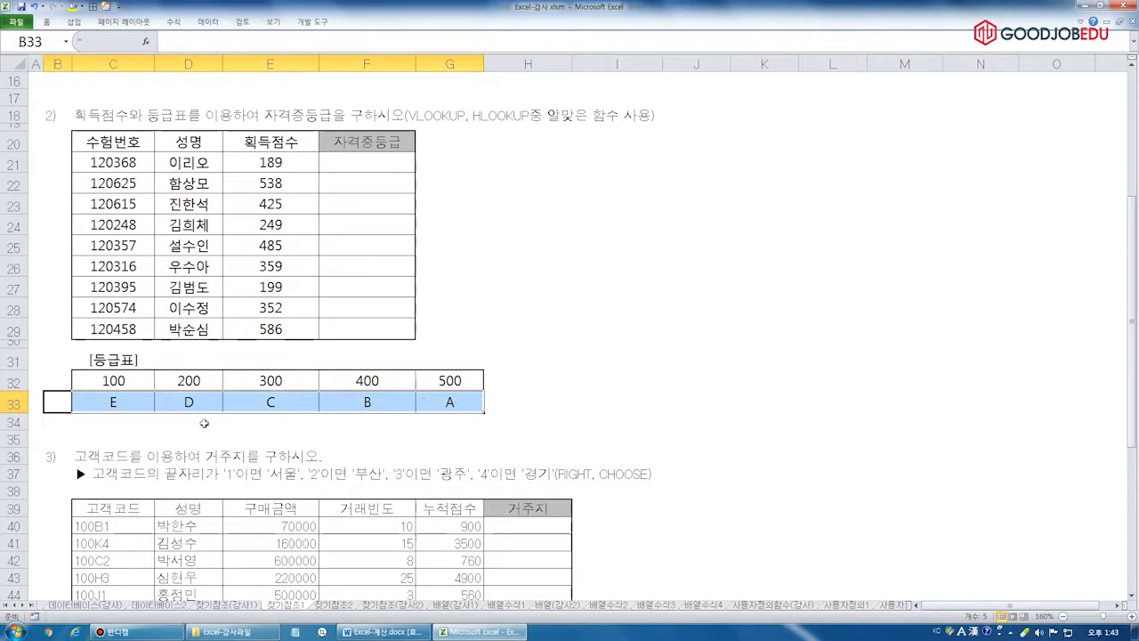
- Begin an HLOOKUP formula in F21 of the certificate grade column (자격증등급)
{"action": "left_click", "coordinate": [356, 159]}
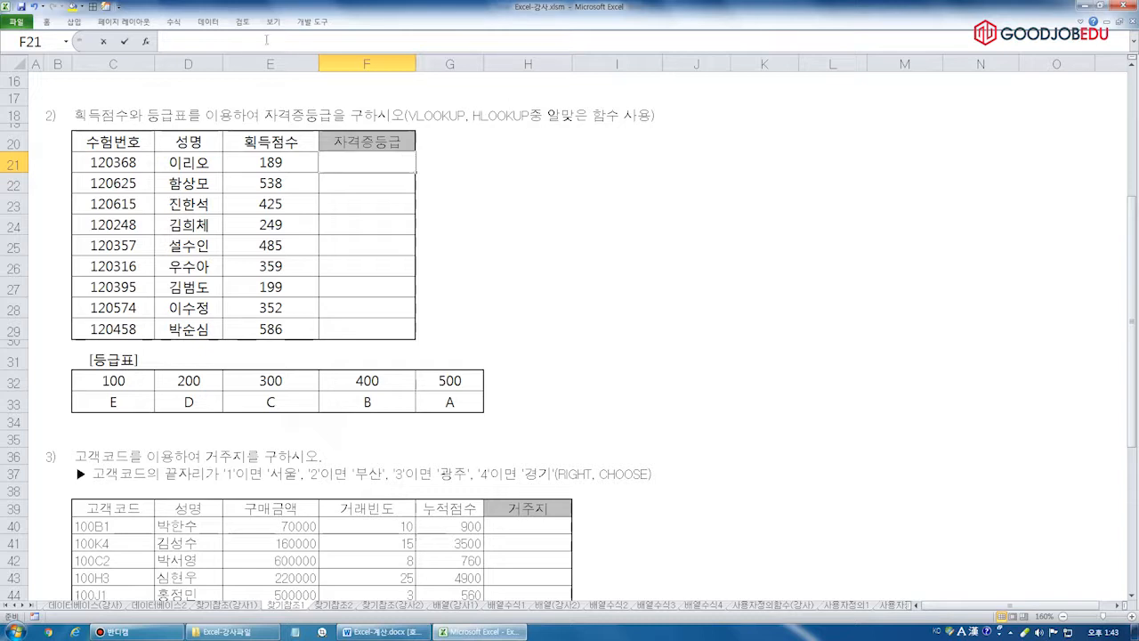
{"action": "type", "text": "=hlookup("}
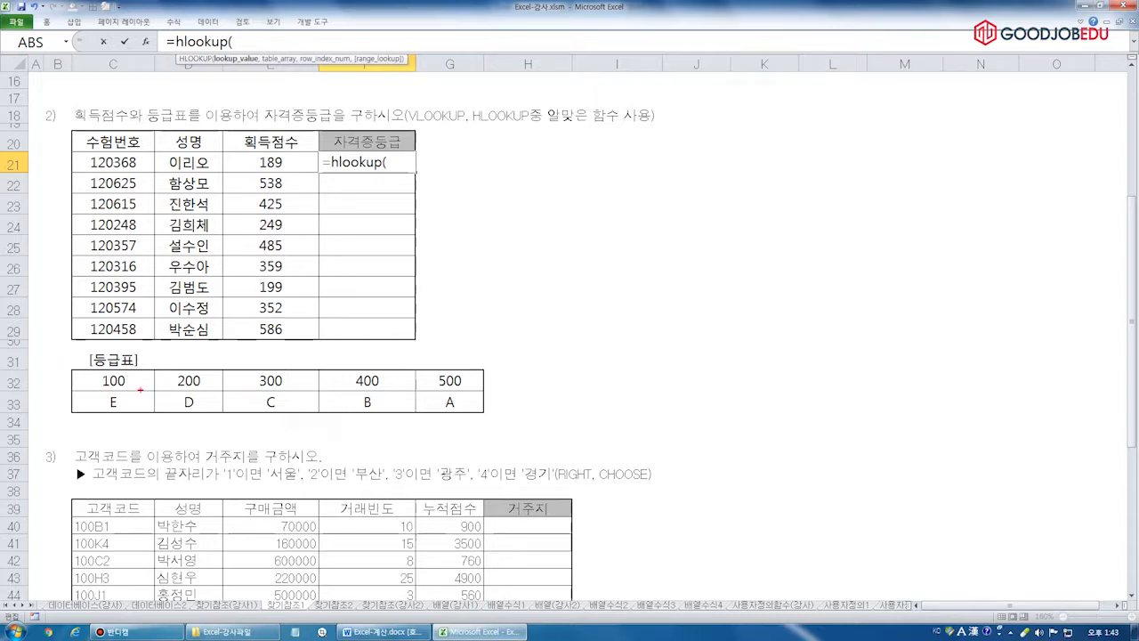
{"action": "mouse_move", "coordinate": [98, 391]}
{"action": "left_mouse_down"}
{"action": "mouse_move", "coordinate": [338, 386]}
{"action": "mouse_move", "coordinate": [481, 366]}
{"action": "mouse_move", "coordinate": [88, 363]}
{"action": "mouse_move", "coordinate": [143, 392]}
{"action": "left_mouse_up"}
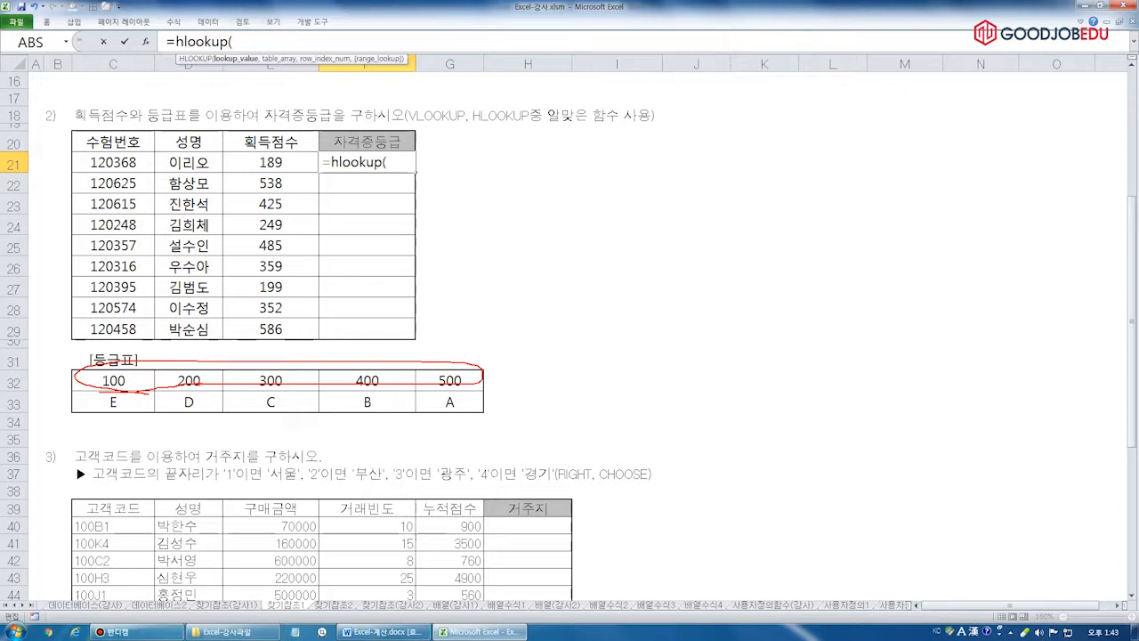
{"action": "left_click_drag", "start_coordinate": [337, 174], "coordinate": [415, 172]}
{"action": "mouse_move", "coordinate": [258, 176]}
{"action": "left_mouse_down"}
{"action": "mouse_move", "coordinate": [298, 148]}
{"action": "mouse_move", "coordinate": [245, 171]}
{"action": "left_mouse_up"}
{"action": "key", "text": "e"}
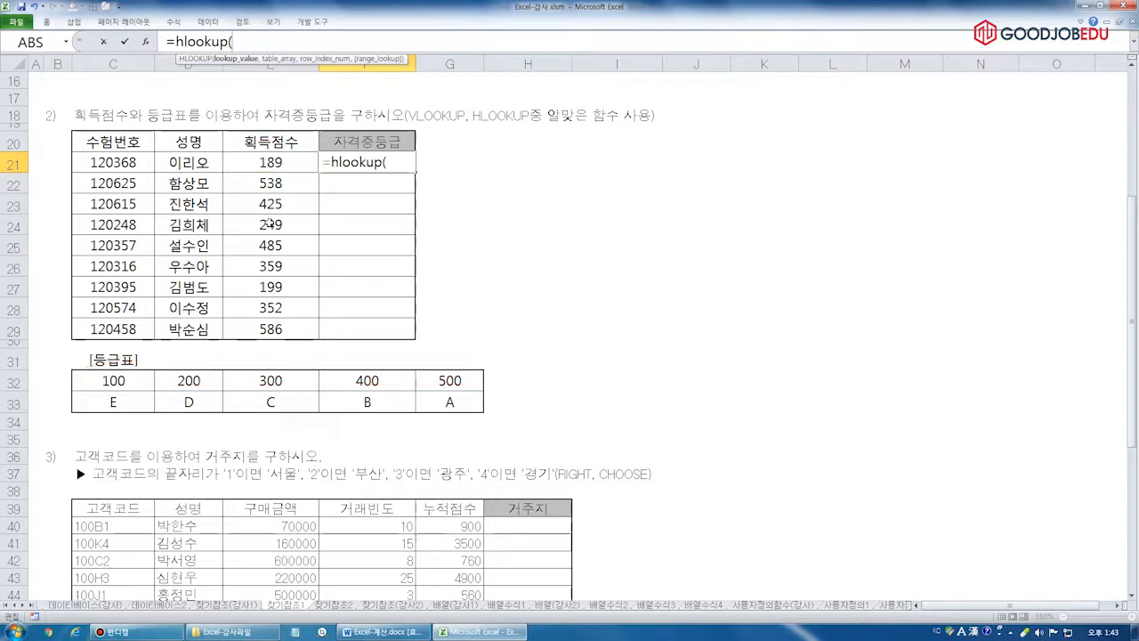
- Give the HLOOKUP in F21 the score in E21 as lookup value and the absolute range $C$32:$G$33 as table
{"action": "left_click", "coordinate": [290, 166]}
{"action": "type", "text": ","}
{"action": "left_click_drag", "start_coordinate": [112, 391], "coordinate": [450, 402]}
{"action": "key", "text": "F4"}
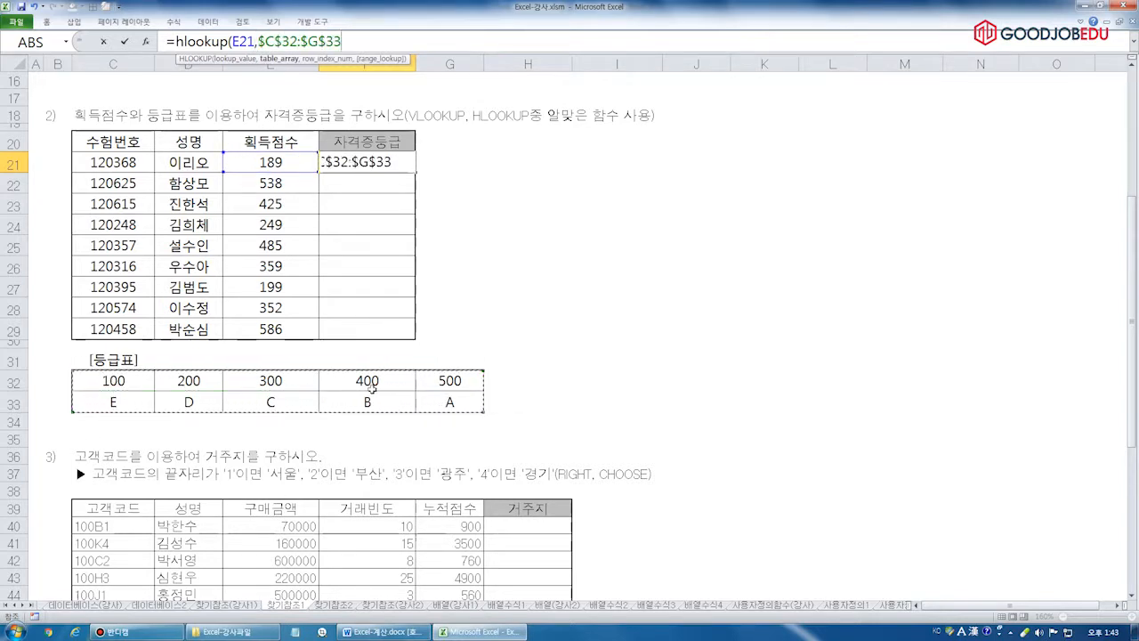
{"action": "type", "text": ","}
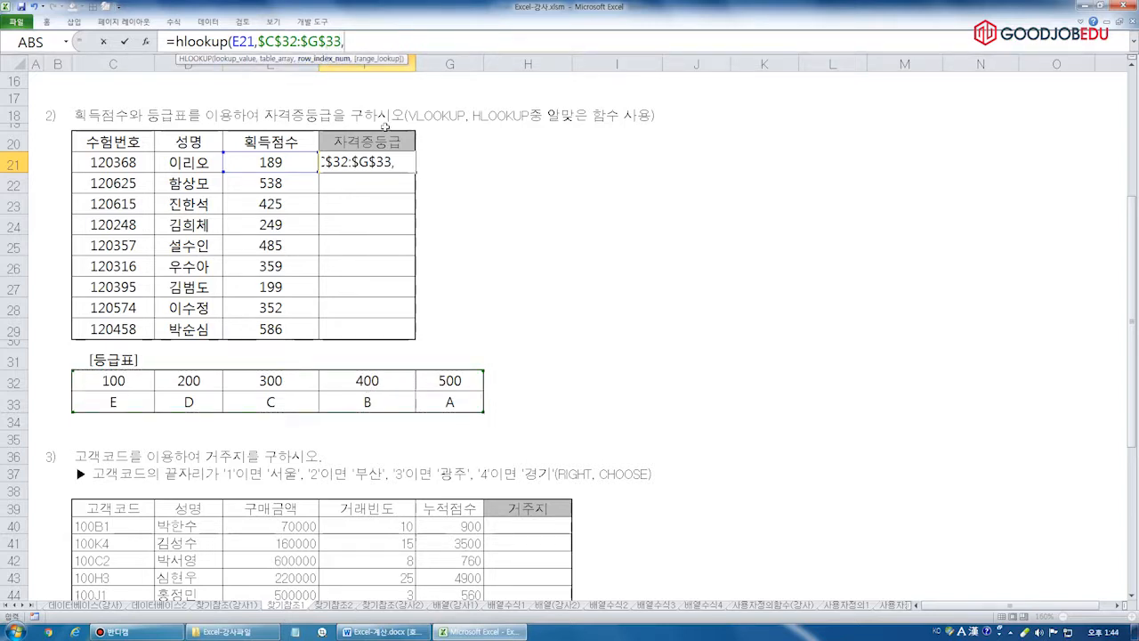
- Complete F21's HLOOKUP with row index 2 and approximate match 1, and fill the formula down through F29
{"action": "type", "text": "2,"}
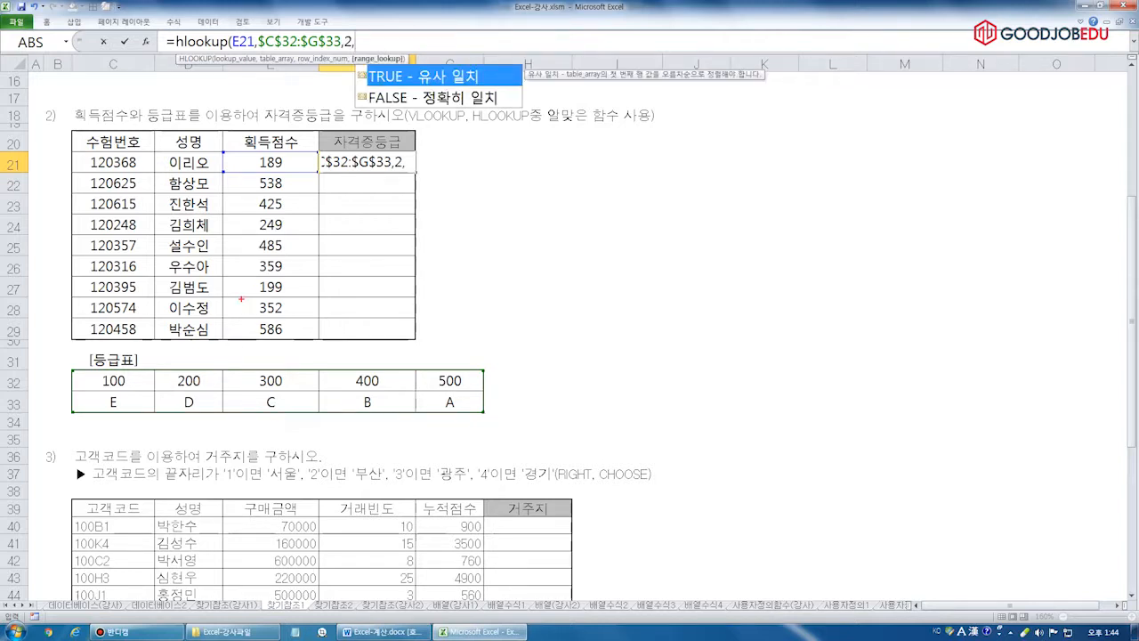
{"action": "left_click_drag", "start_coordinate": [89, 395], "coordinate": [450, 399]}
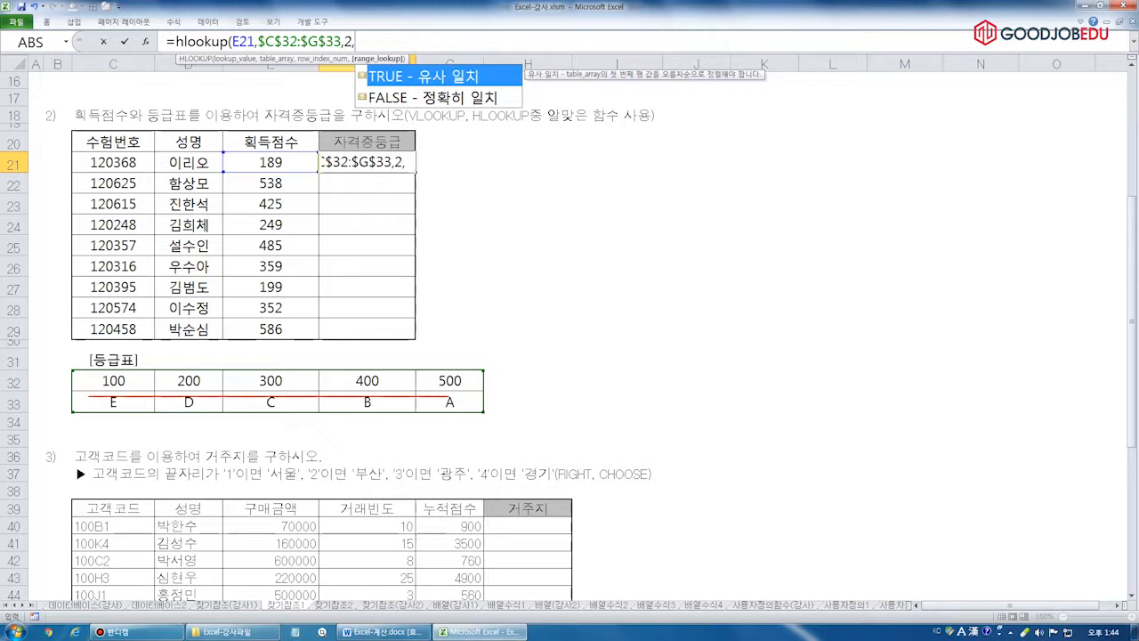
{"action": "type", "text": "1"}
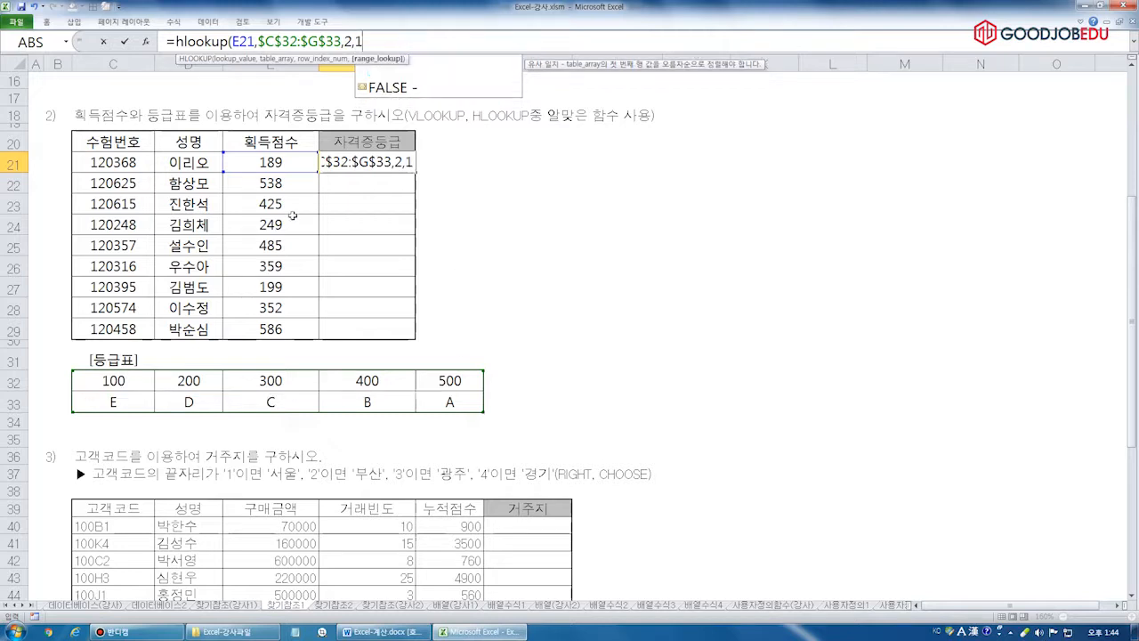
{"action": "type", "text": ")"}
{"action": "key", "text": "ctrl+Return"}
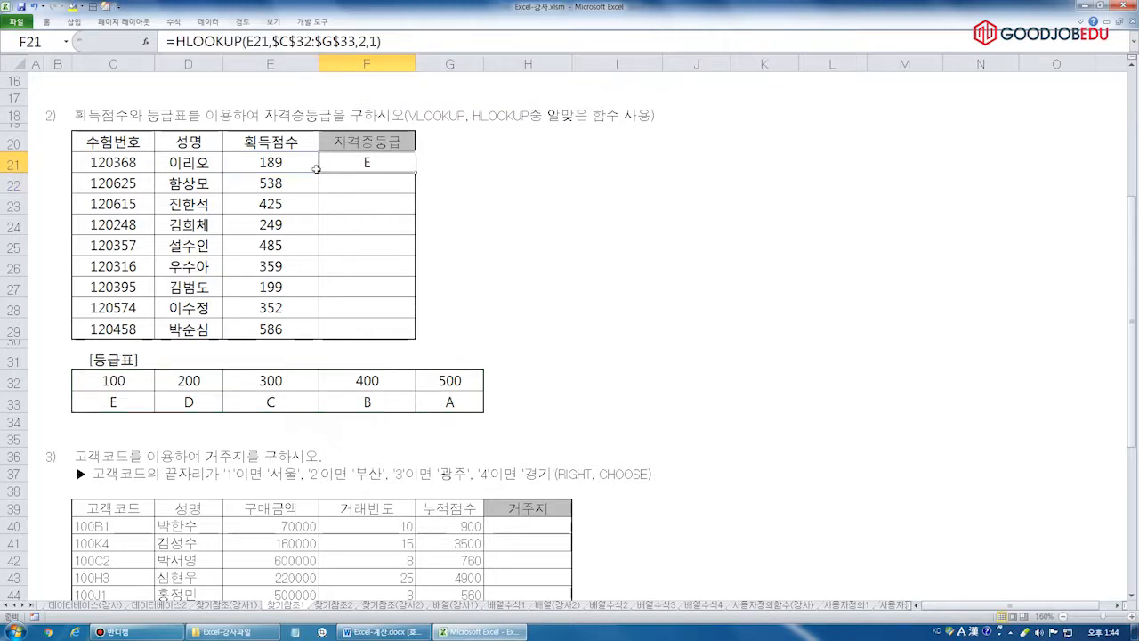
{"action": "double_click", "coordinate": [416, 172]}
{"action": "left_click", "coordinate": [373, 162]}
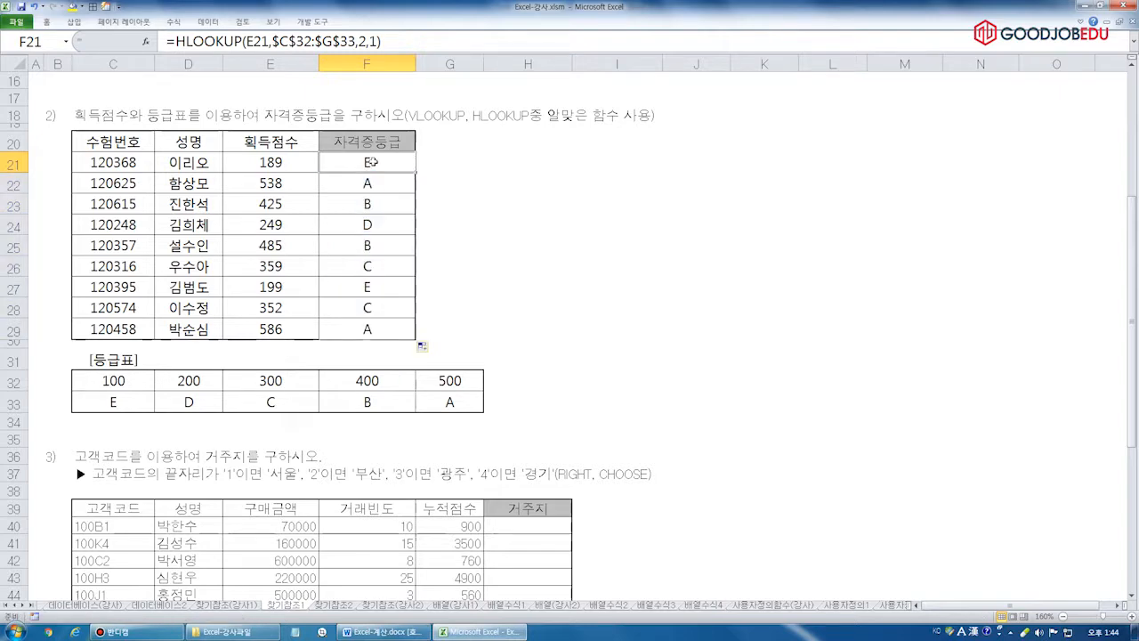
- Enter =RIGHT(C40,1) in H40 of the residence column (거주지) to extract the customer code's last character
{"action": "scroll", "coordinate": [389, 189], "scroll_direction": "down", "scroll_amount": 6}
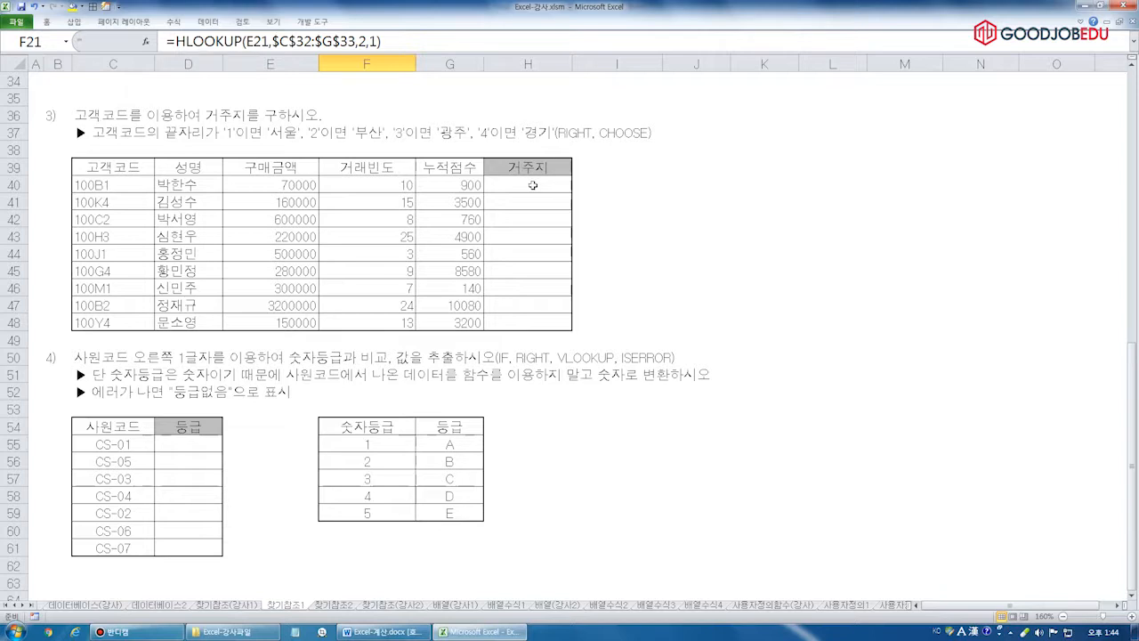
{"action": "left_click", "coordinate": [532, 184]}
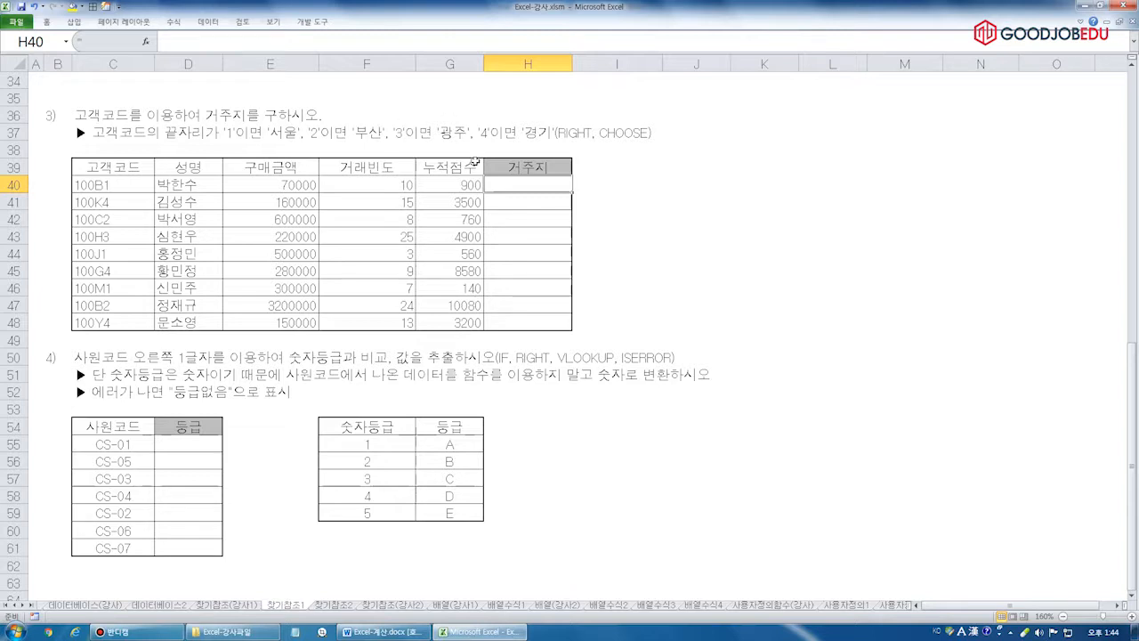
{"action": "left_click", "coordinate": [312, 41]}
{"action": "type", "text": "=right("}
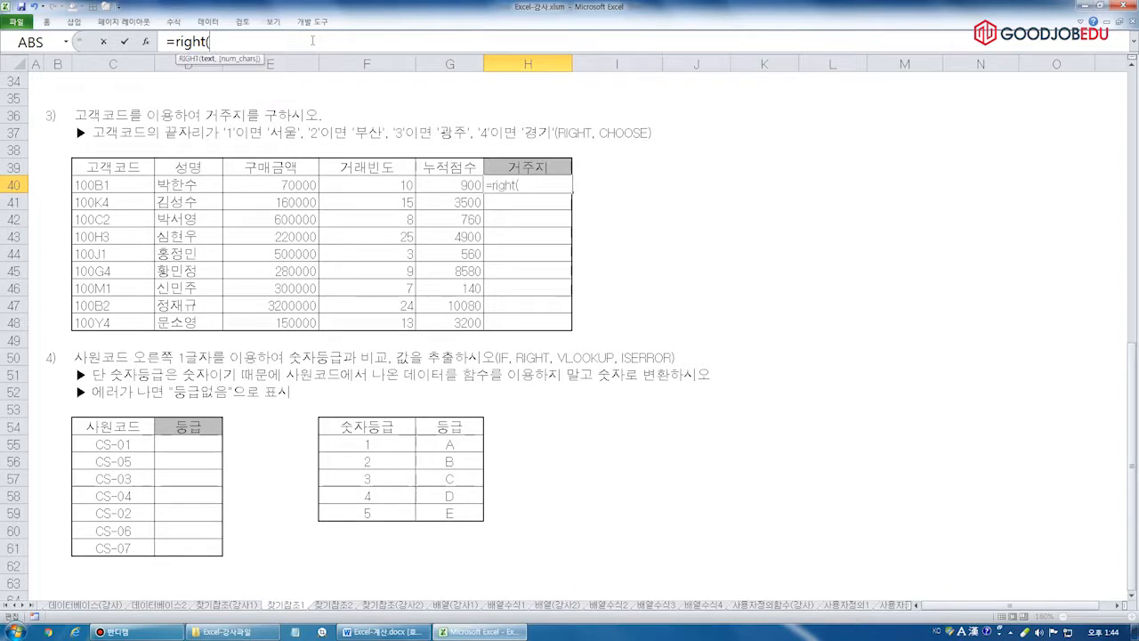
{"action": "left_click", "coordinate": [107, 182]}
{"action": "type", "text": ",1)"}
{"action": "key", "text": "Return"}
{"action": "key", "text": "Up"}
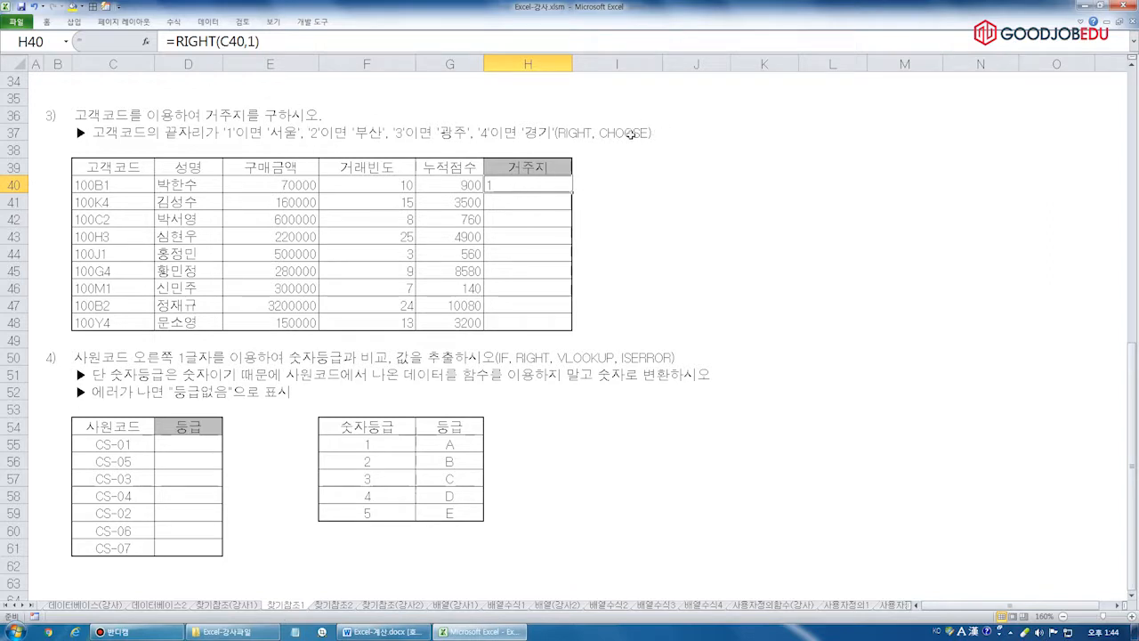
- Wrap H40's RIGHT(C40,1) in a CHOOSE function as its index number
{"action": "left_click", "coordinate": [175, 41]}
{"action": "type", "text": "cho"}
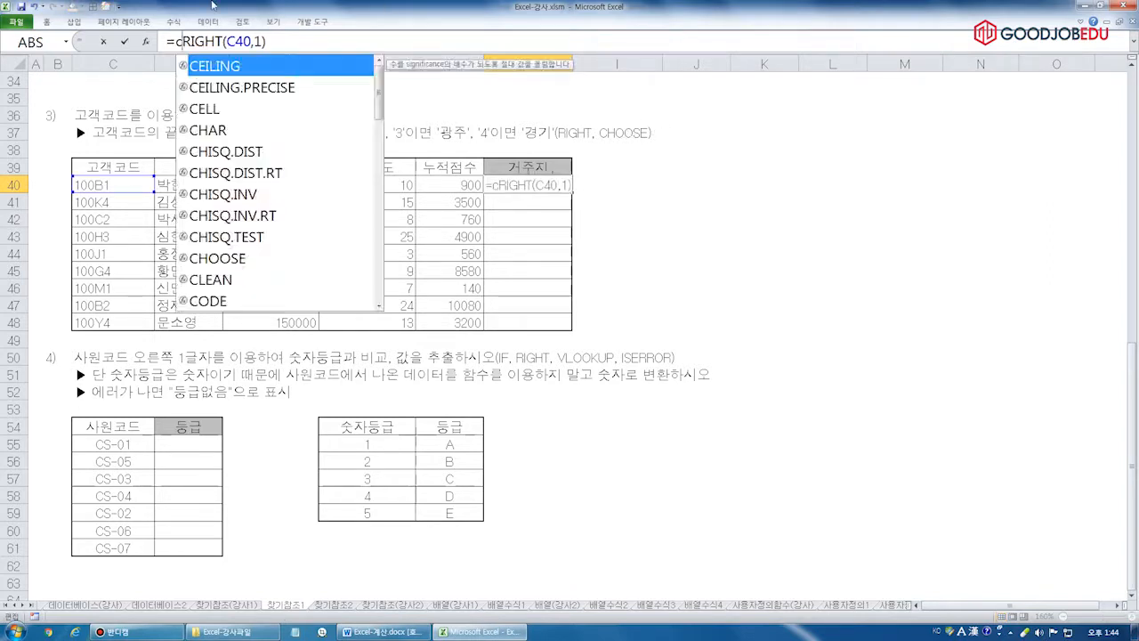
{"action": "type", "text": "ose("}
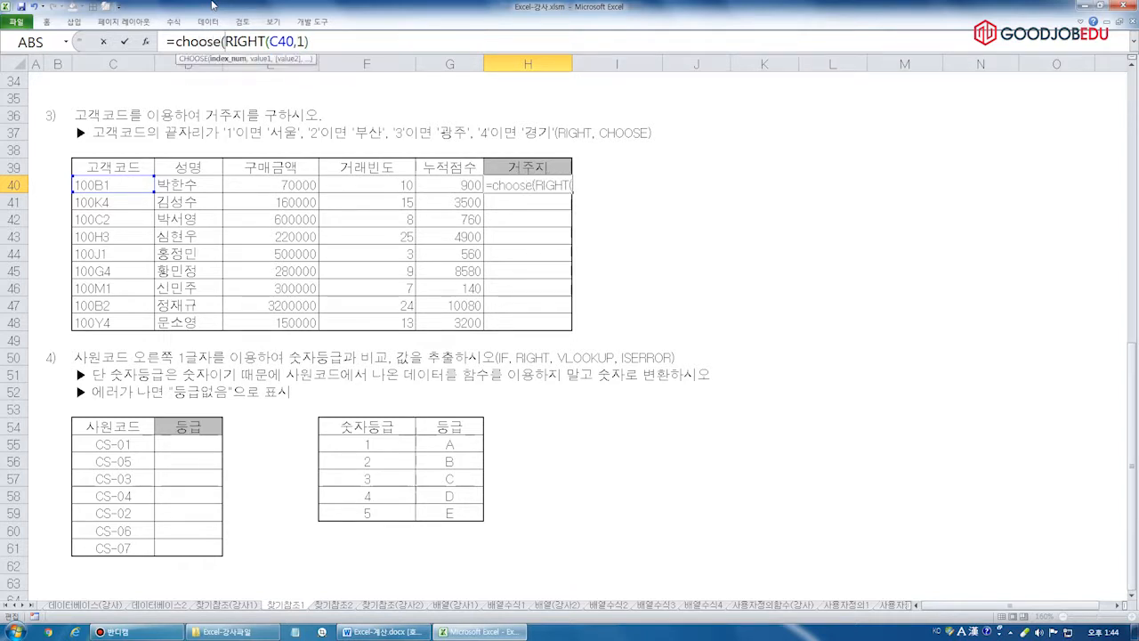
{"action": "type", "text": ","}
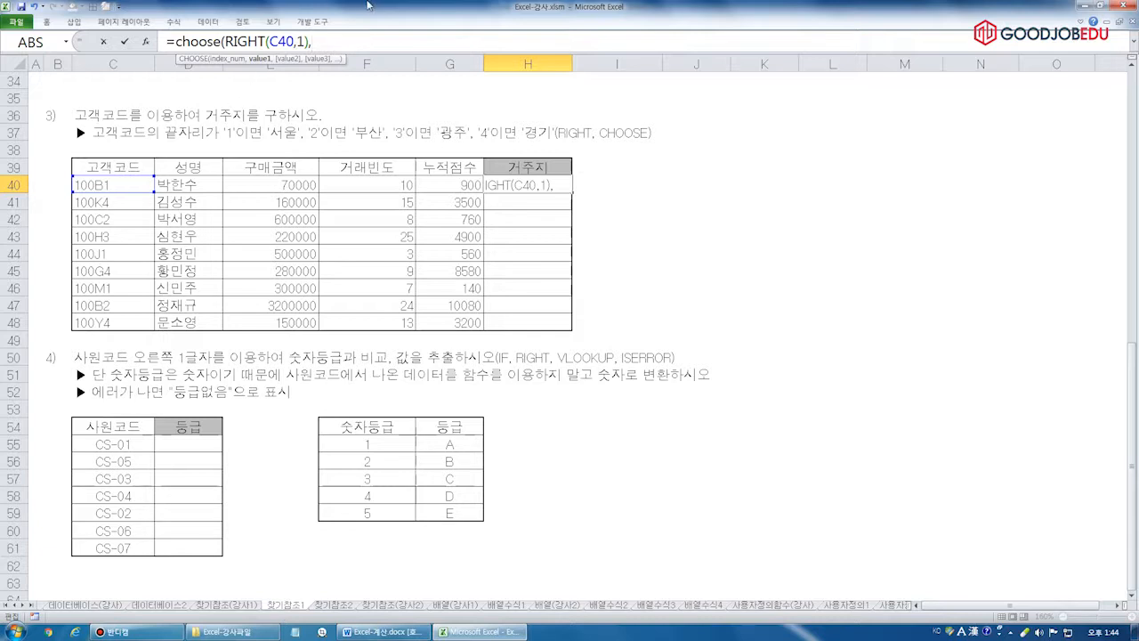
{"action": "key", "text": "BackSpace"}
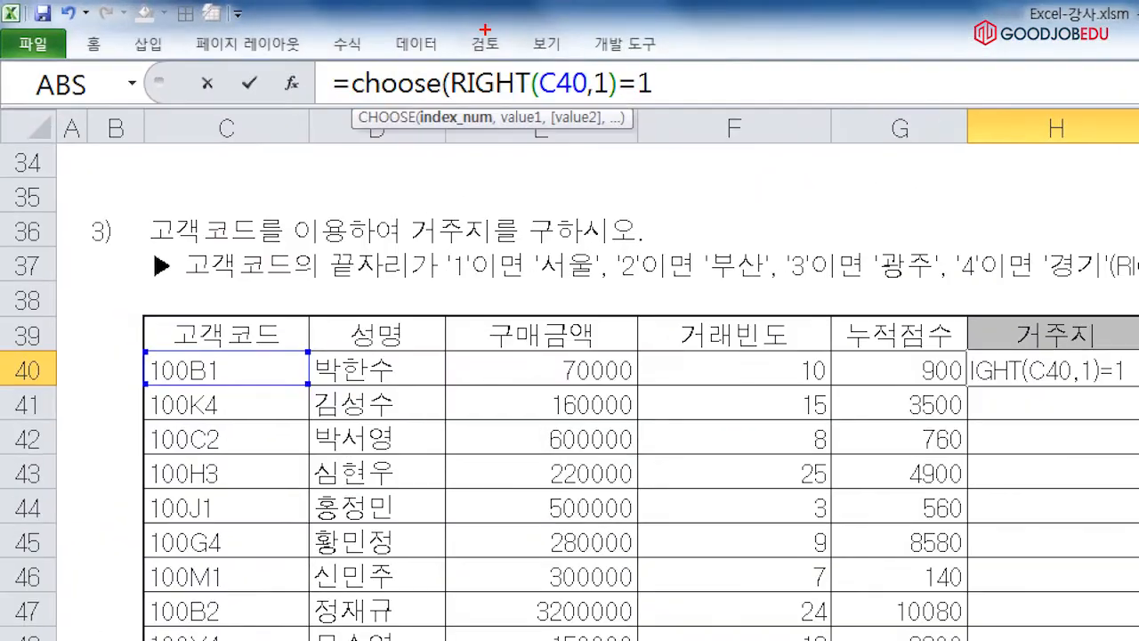
{"action": "left_click_drag", "start_coordinate": [742, 119], "coordinate": [679, 105]}
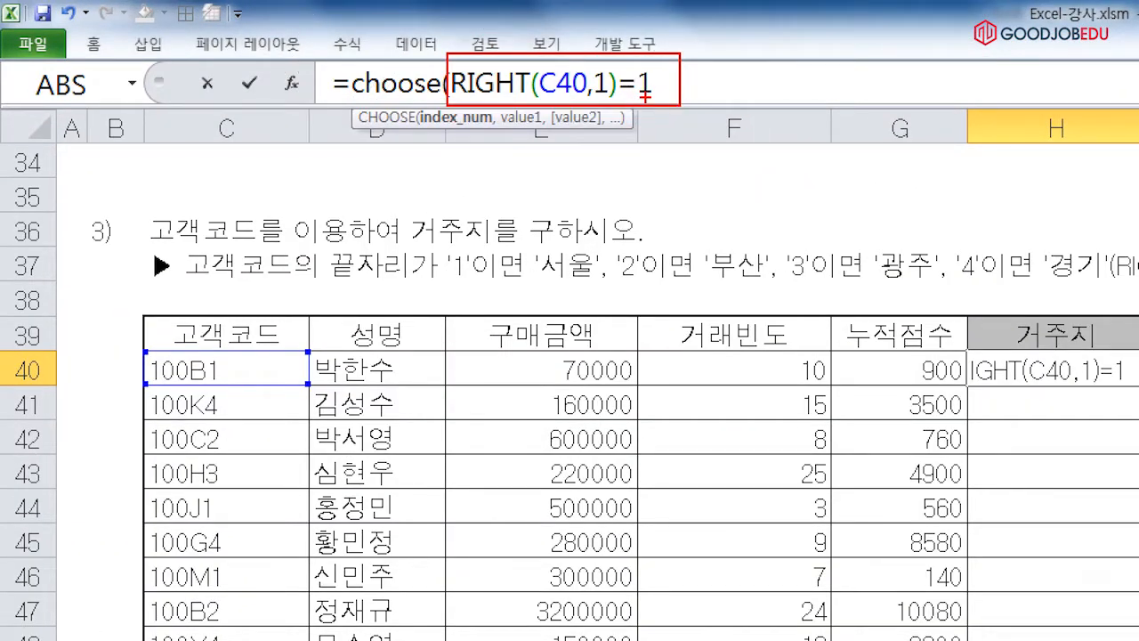
{"action": "left_click_drag", "start_coordinate": [331, 100], "coordinate": [414, 95]}
{"action": "key", "text": "BackSpace"}
{"action": "key", "text": "BackSpace"}
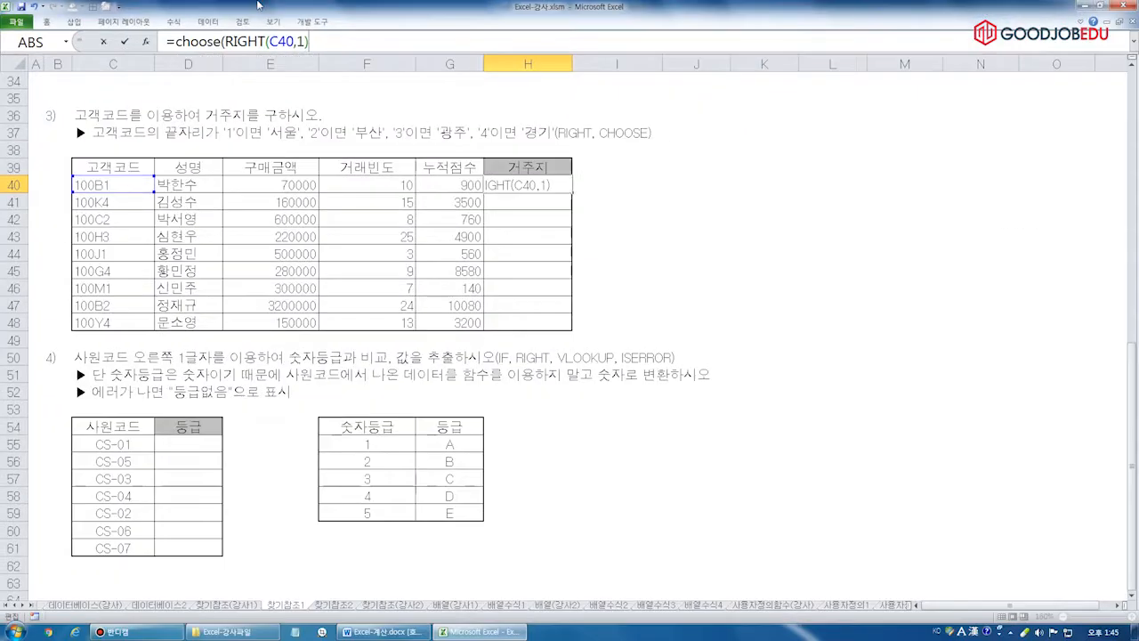
{"action": "type", "text": ","}
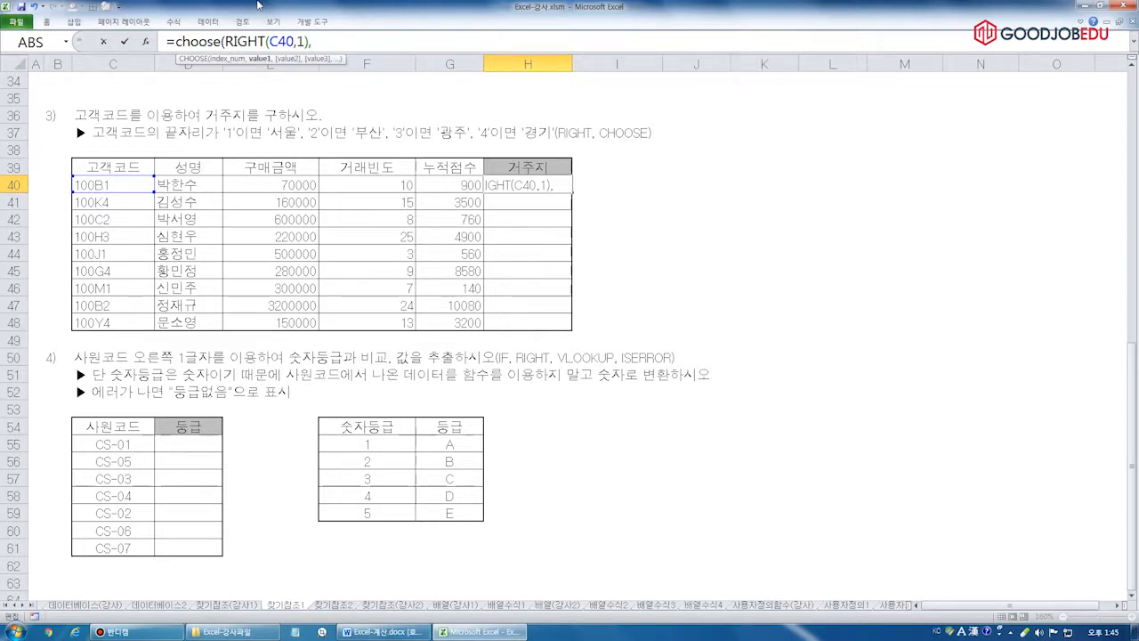
- Complete H40's CHOOSE with the values "서울", "부산", "광주" and "경기", and fill the formula down through H48
{"action": "type", "text": "\"서울\",\""}
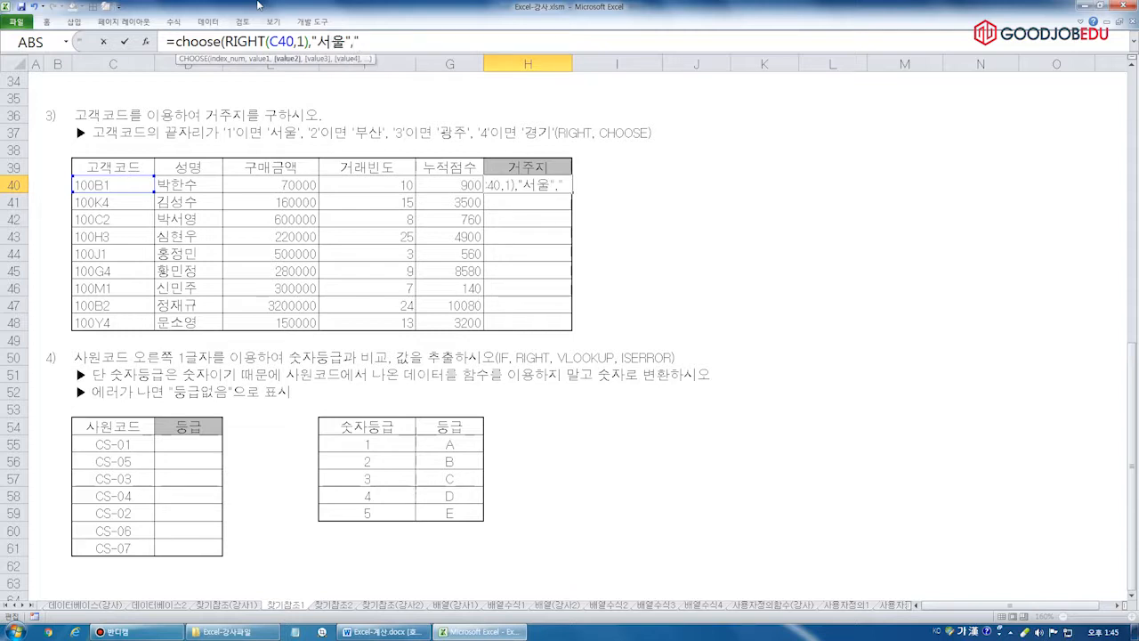
{"action": "type", "text": "부산\",\""}
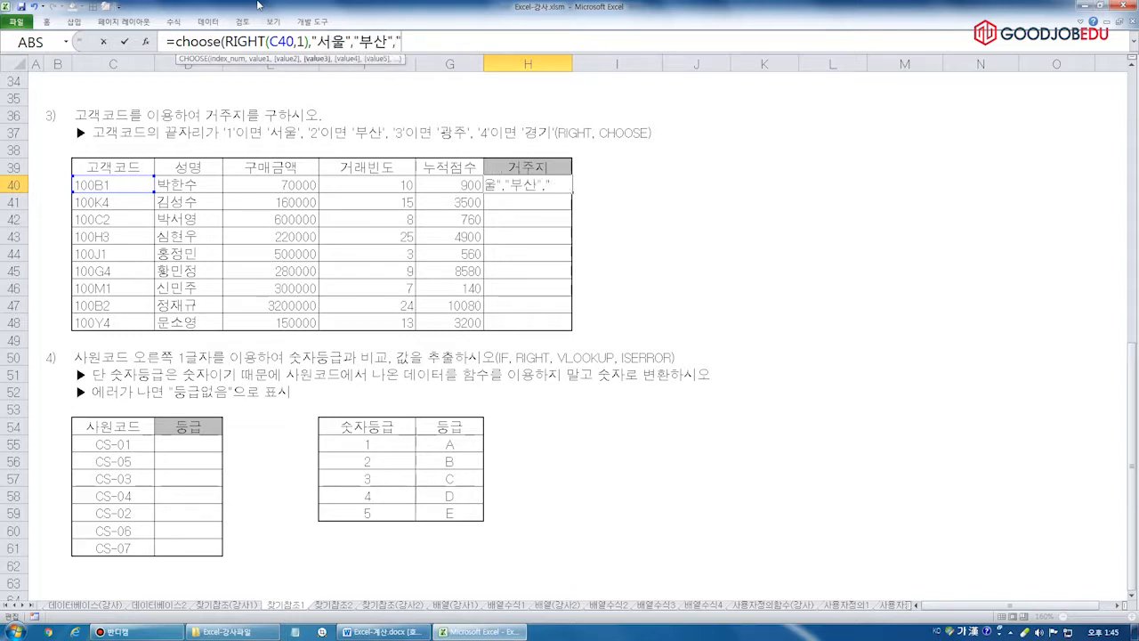
{"action": "type", "text": "광ㅈㅜ\",ㅡ\"경기"}
{"action": "key", "text": "BackSpace"}
{"action": "key", "text": "BackSpace"}
{"action": "key", "text": "BackSpace"}
{"action": "key", "text": "BackSpace"}
{"action": "key", "text": "BackSpace"}
{"action": "type", "text": "\"경기\""}
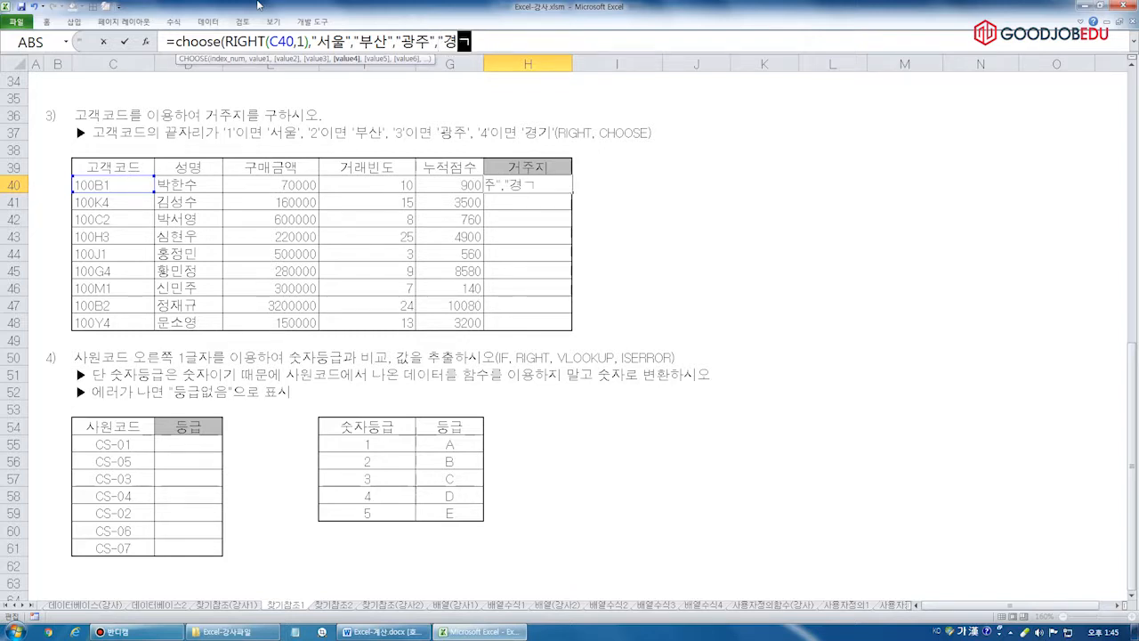
{"action": "type", "text": ")"}
{"action": "key", "text": "Return"}
{"action": "key", "text": "Up"}
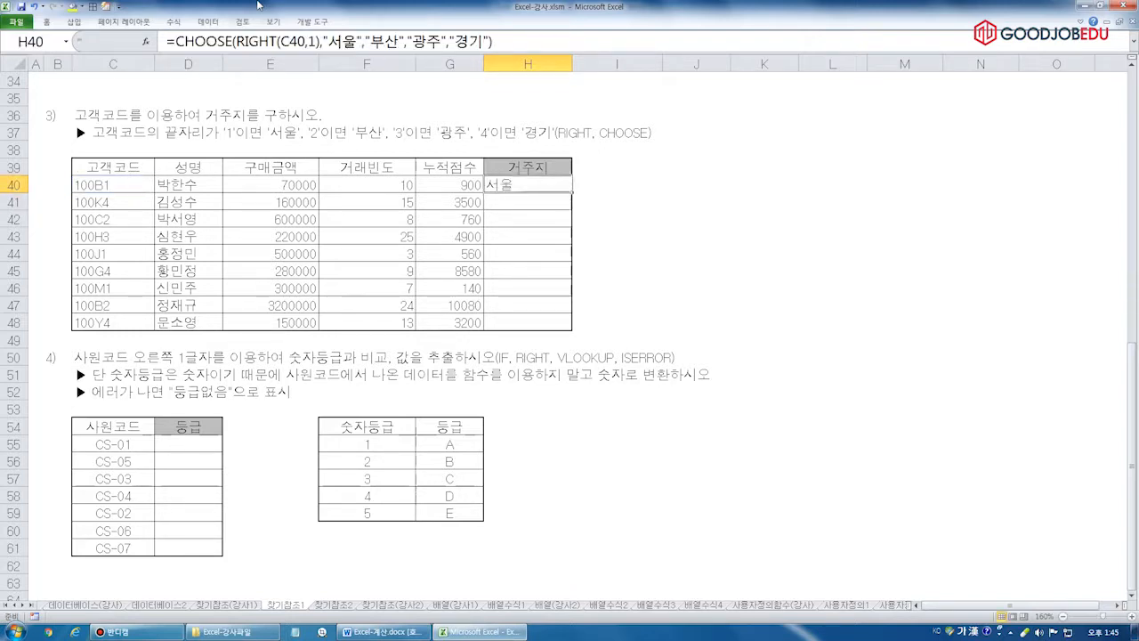
{"action": "double_click", "coordinate": [571, 193]}
{"action": "left_click", "coordinate": [516, 189]}
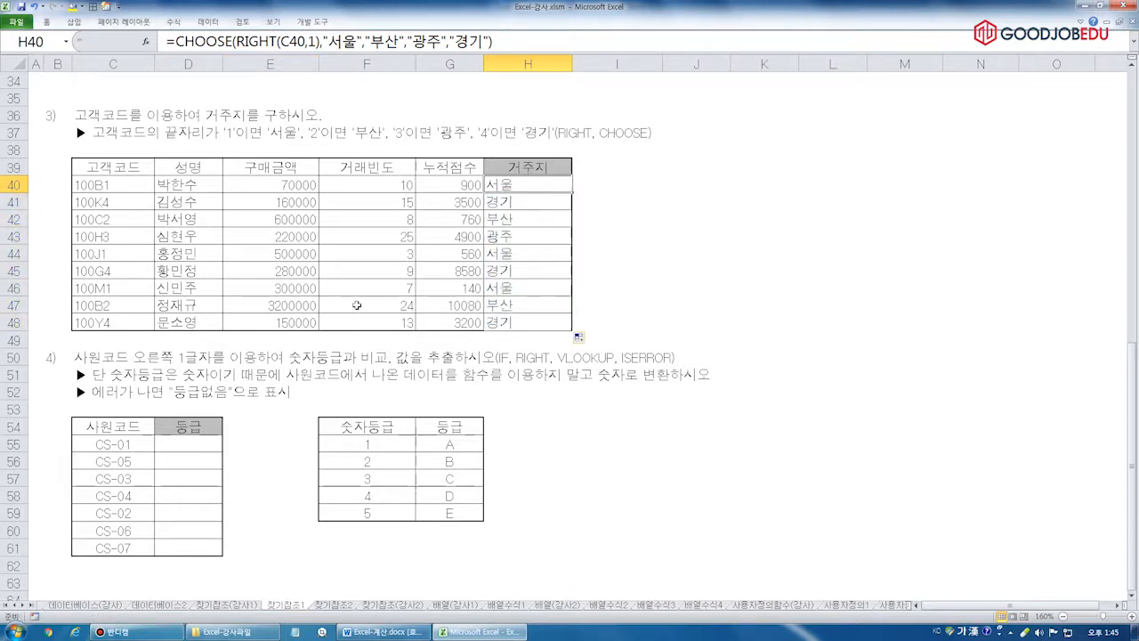
- Enter =RIGHT(C55,1) in D55 of exercise 4's grade column (등급) to extract the employee code's last character
{"action": "scroll", "coordinate": [357, 305], "scroll_direction": "down", "scroll_amount": 5}
{"action": "left_click", "coordinate": [211, 189]}
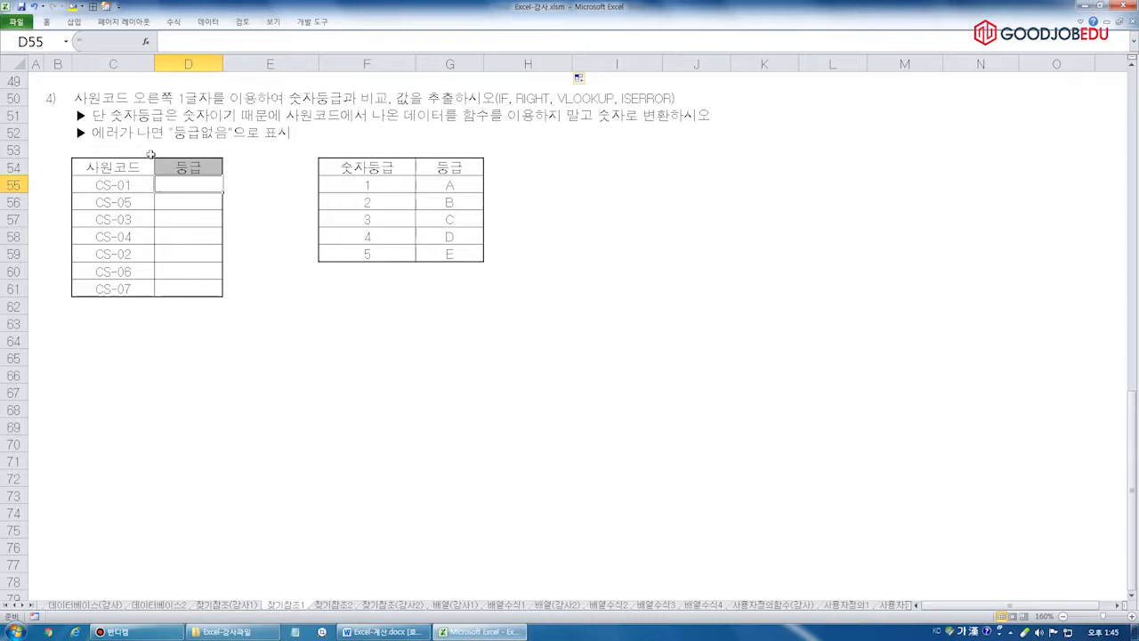
{"action": "left_click", "coordinate": [218, 37]}
{"action": "type", "text": "=r"}
{"action": "key", "text": "BackSpace"}
{"action": "key", "text": "Hangul"}
{"action": "type", "text": "roight"}
{"action": "key", "text": "BackSpace"}
{"action": "key", "text": "BackSpace"}
{"action": "key", "text": "BackSpace"}
{"action": "key", "text": "BackSpace"}
{"action": "key", "text": "BackSpace"}
{"action": "type", "text": "ight("}
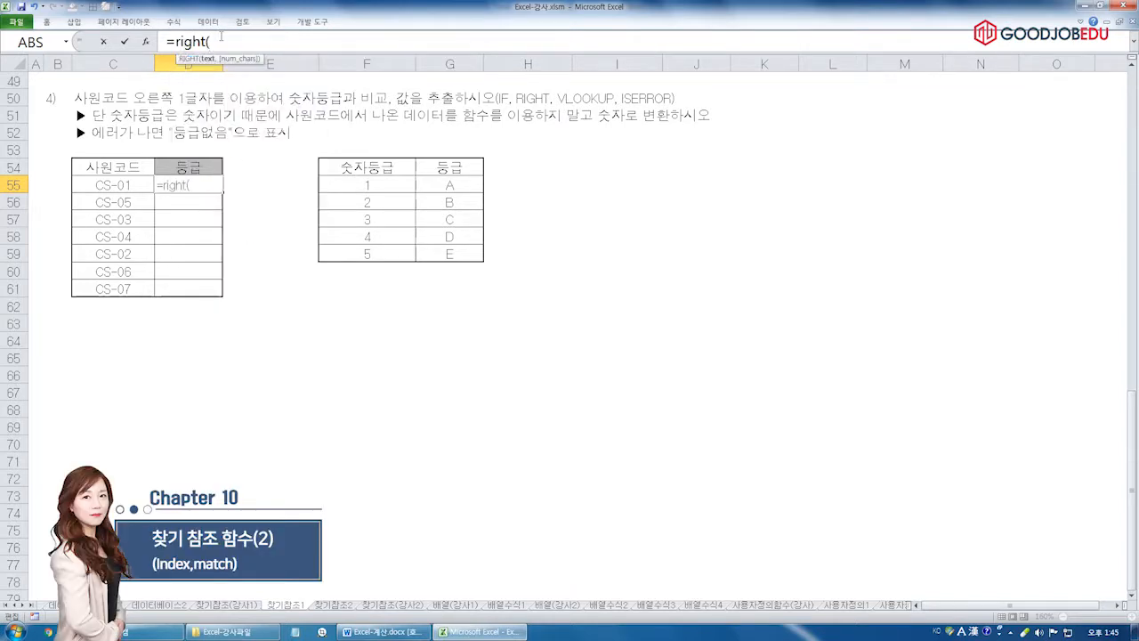
{"action": "left_click", "coordinate": [124, 185]}
{"action": "type", "text": ",1)"}
{"action": "key", "text": "Return"}
{"action": "key", "text": "Up"}
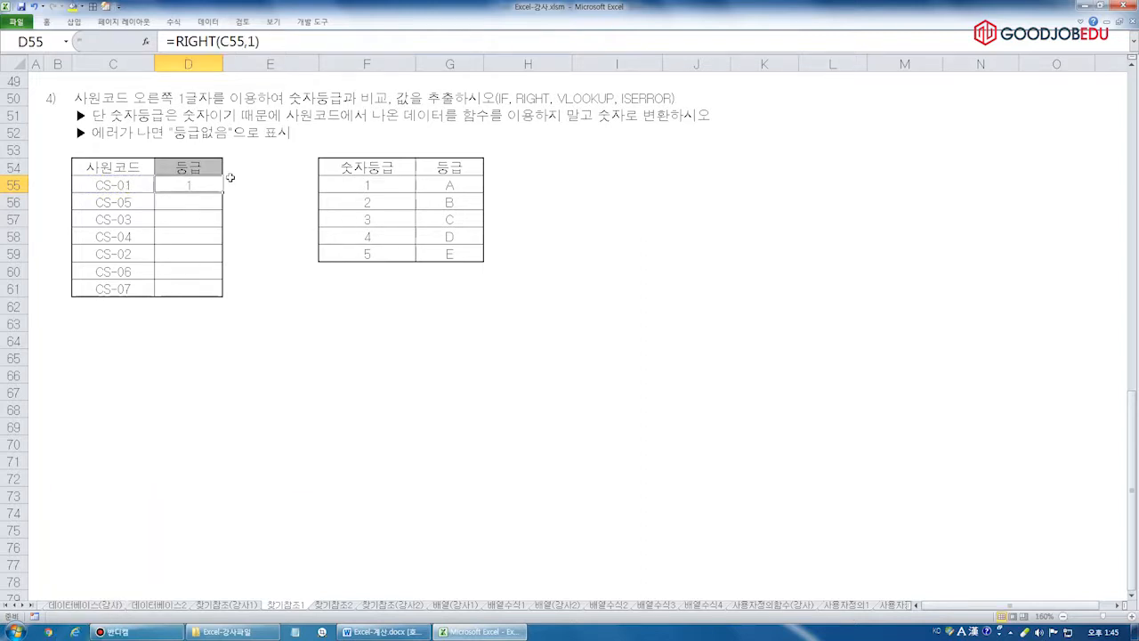
- Wrap D55's RIGHT(C55,1) in a VLOOKUP as lookup value, with the absolute range $F$54:$G$59 as table
{"action": "left_click_drag", "start_coordinate": [378, 165], "coordinate": [468, 256]}
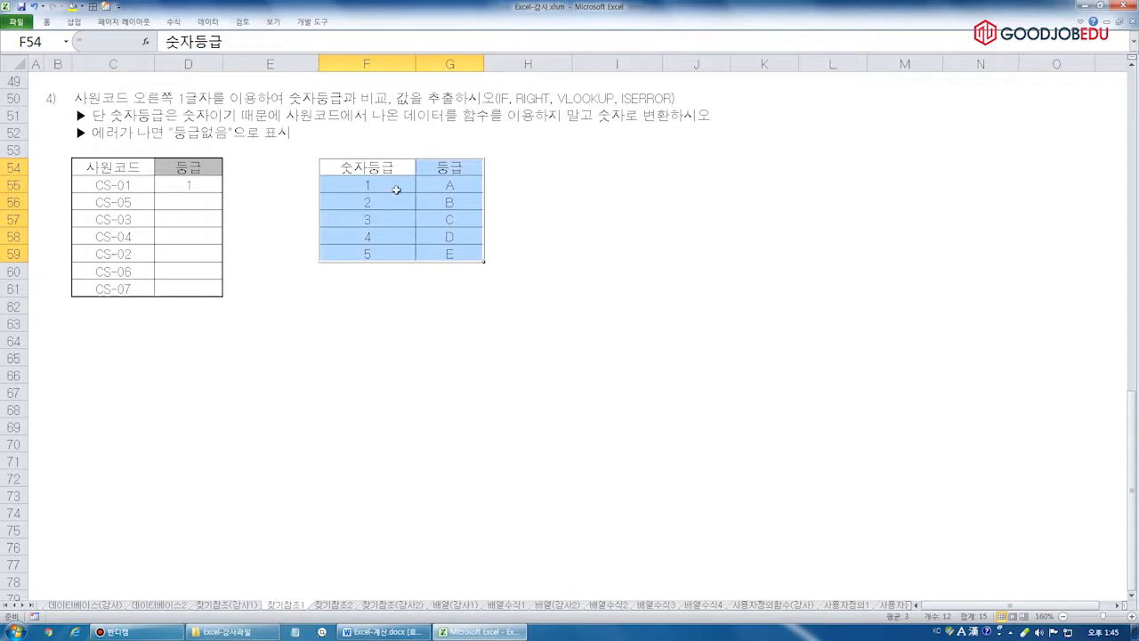
{"action": "left_click", "coordinate": [160, 179]}
{"action": "left_click", "coordinate": [172, 40]}
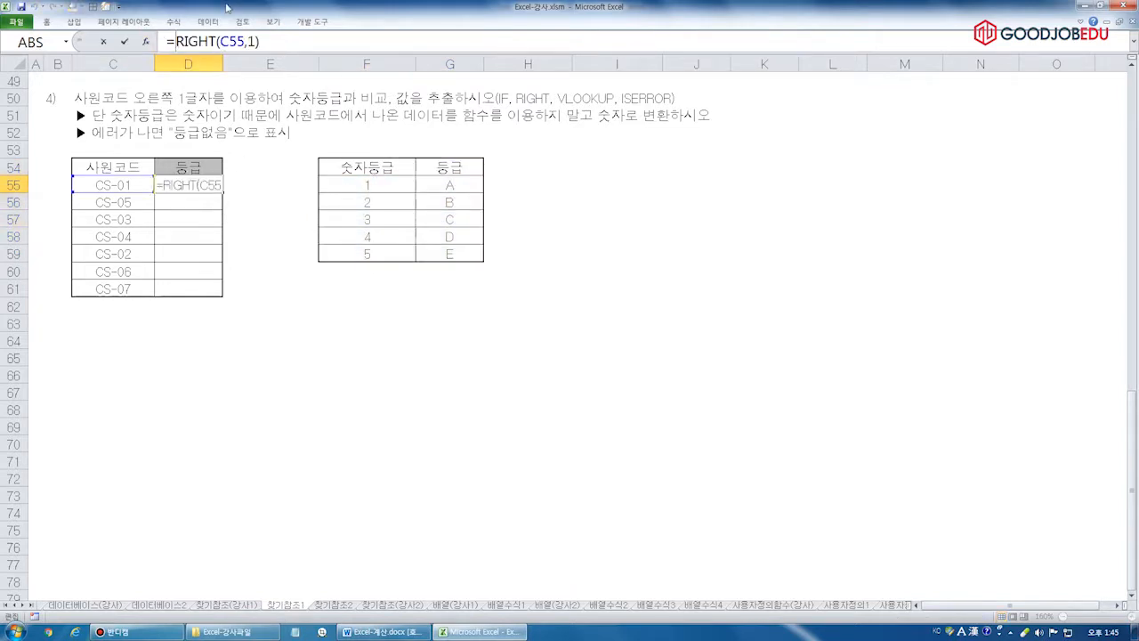
{"action": "type", "text": "vlookup(RIGHT(C55"}
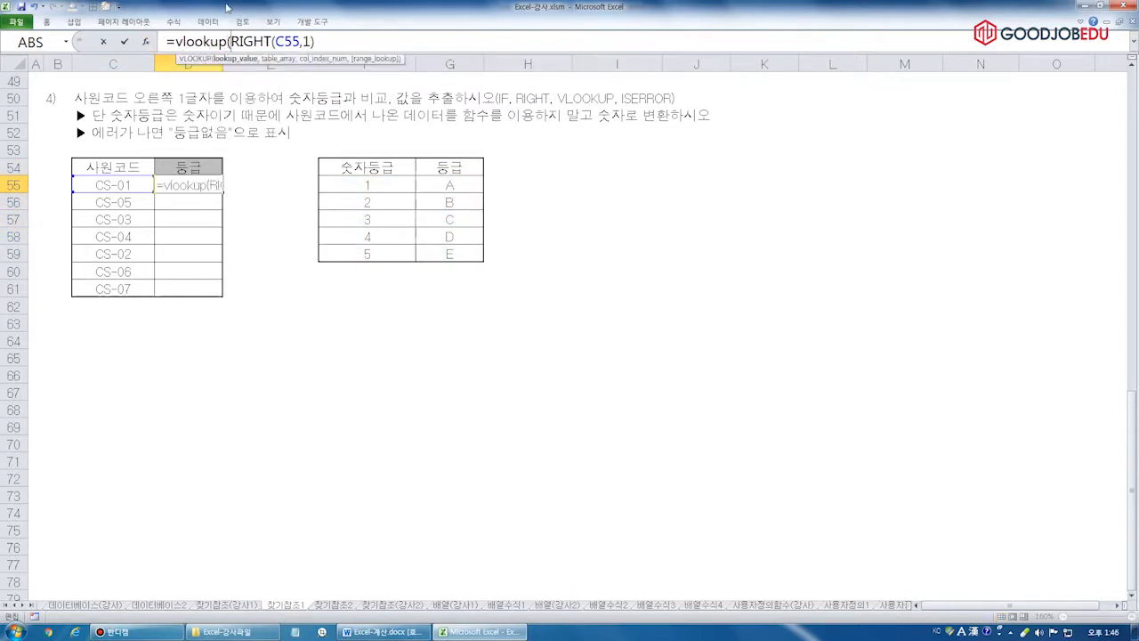
{"action": "type", "text": ","}
{"action": "left_click_drag", "start_coordinate": [377, 158], "coordinate": [471, 247]}
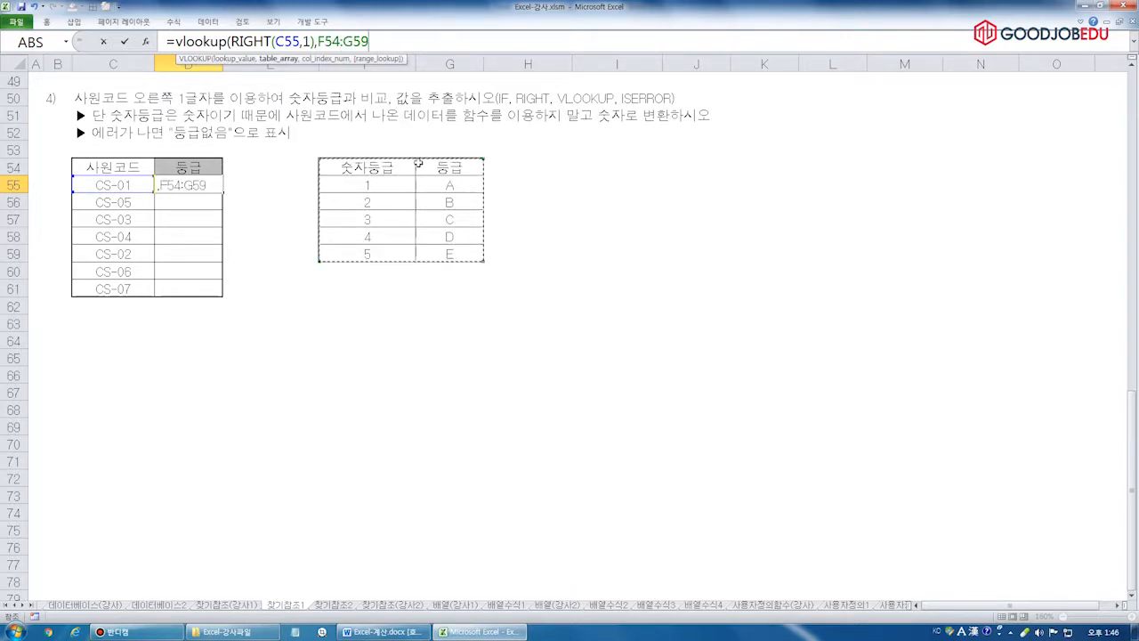
{"action": "key", "text": "F4"}
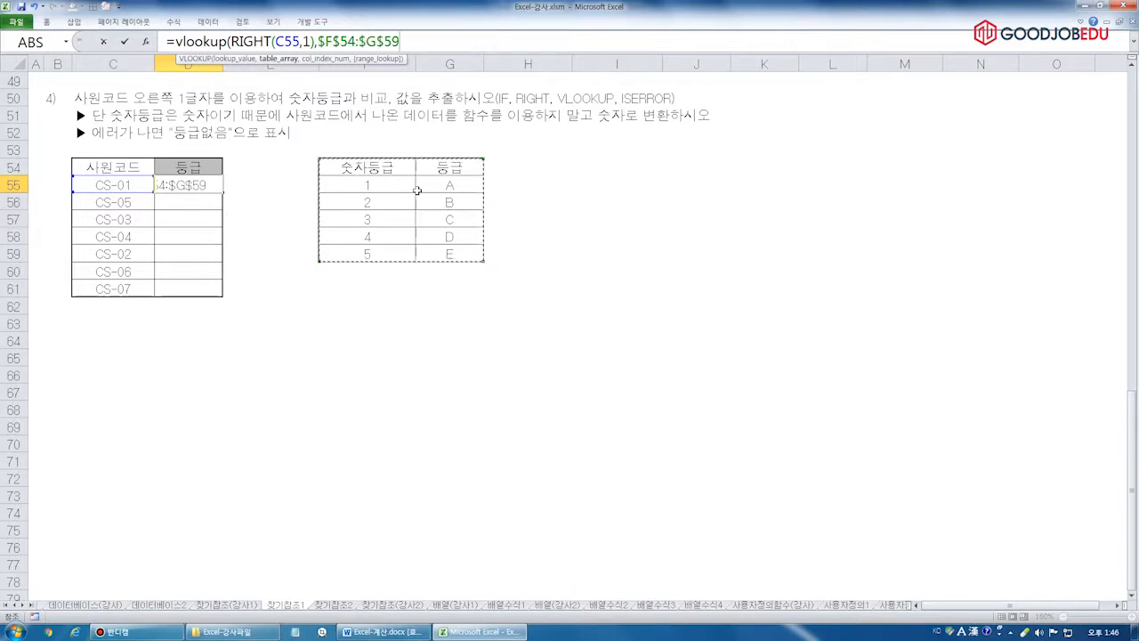
- Complete D55's VLOOKUP with column index 2 and exact match 0
{"action": "type", "text": ","}
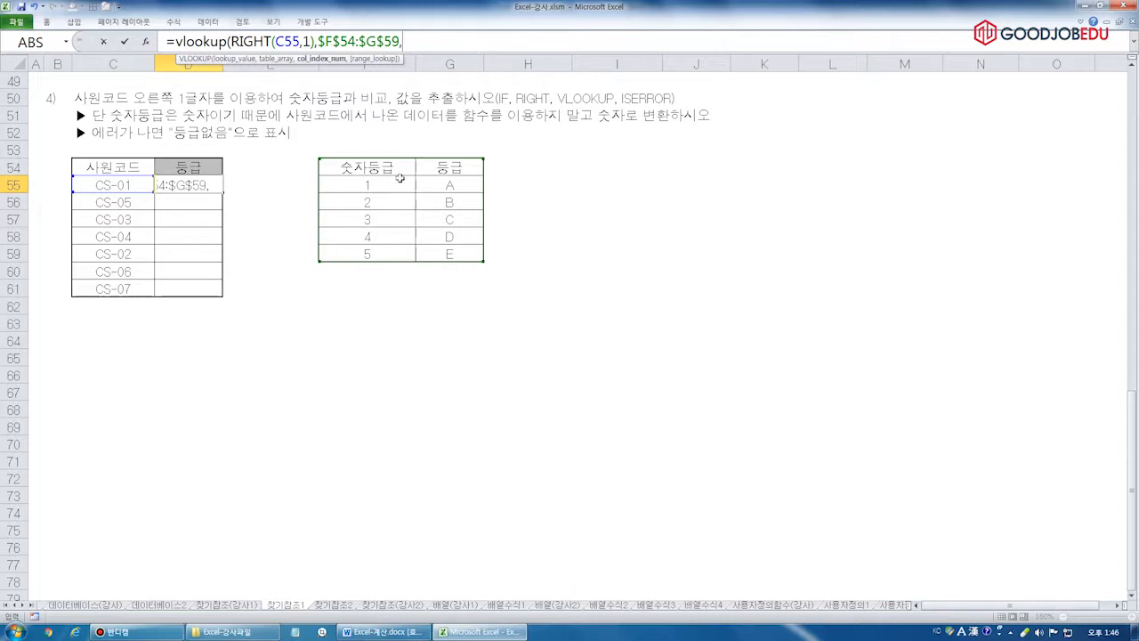
{"action": "type", "text": "2,"}
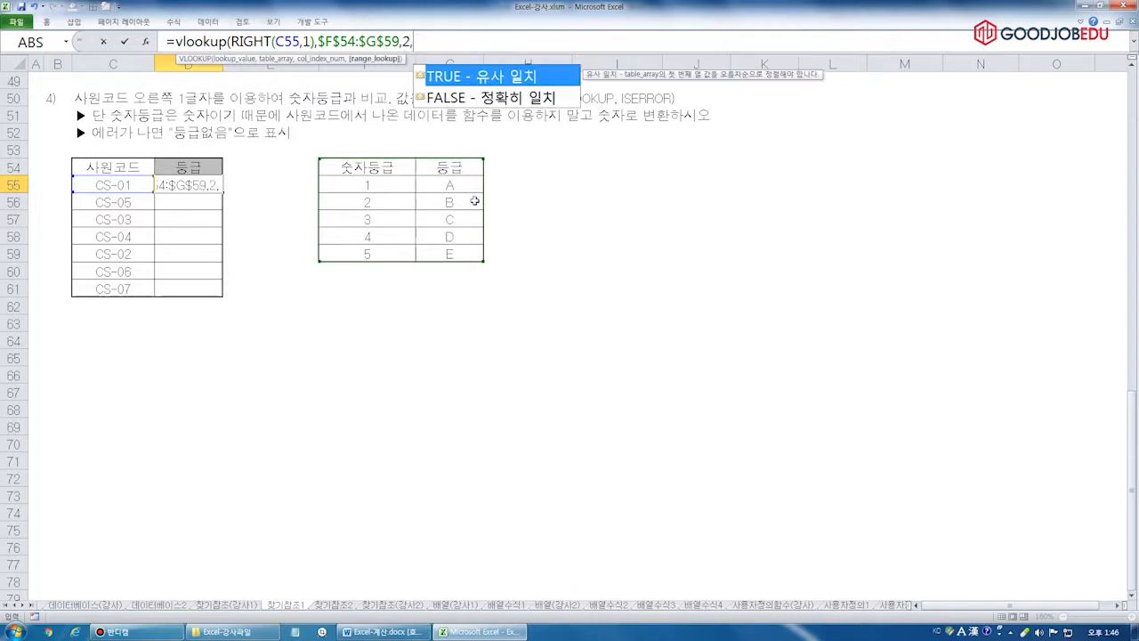
{"action": "left_click_drag", "start_coordinate": [123, 171], "coordinate": [137, 201]}
{"action": "left_click_drag", "start_coordinate": [352, 190], "coordinate": [354, 193]}
{"action": "key", "text": "Escape"}
{"action": "type", "text": "0"}
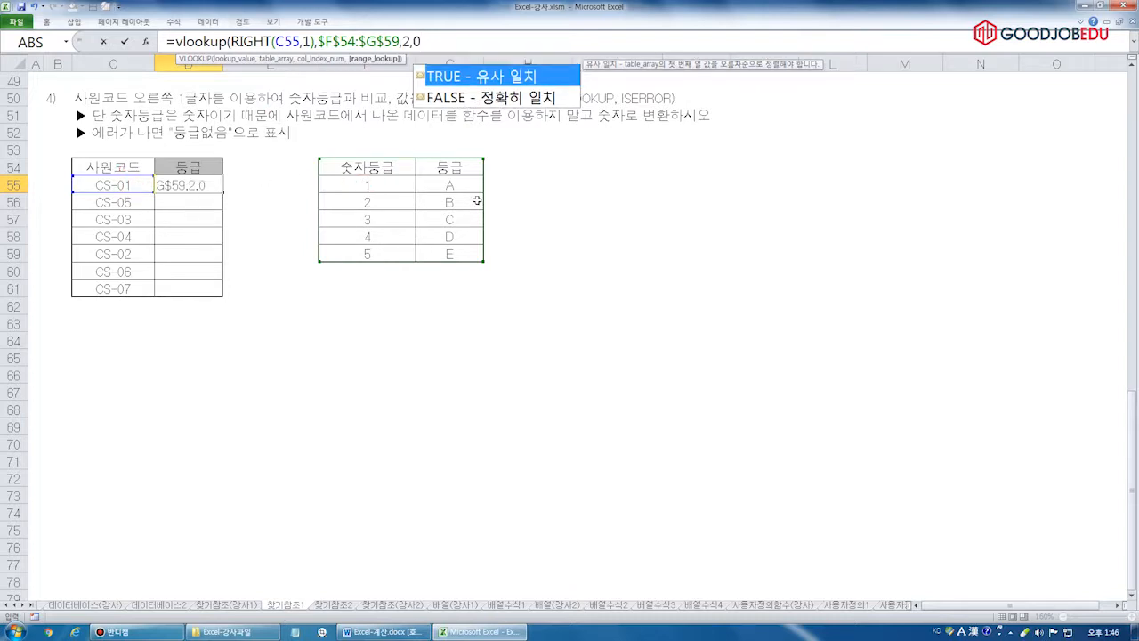
{"action": "type", "text": ")"}
{"action": "key", "text": "Return"}
{"action": "key", "text": "Up"}
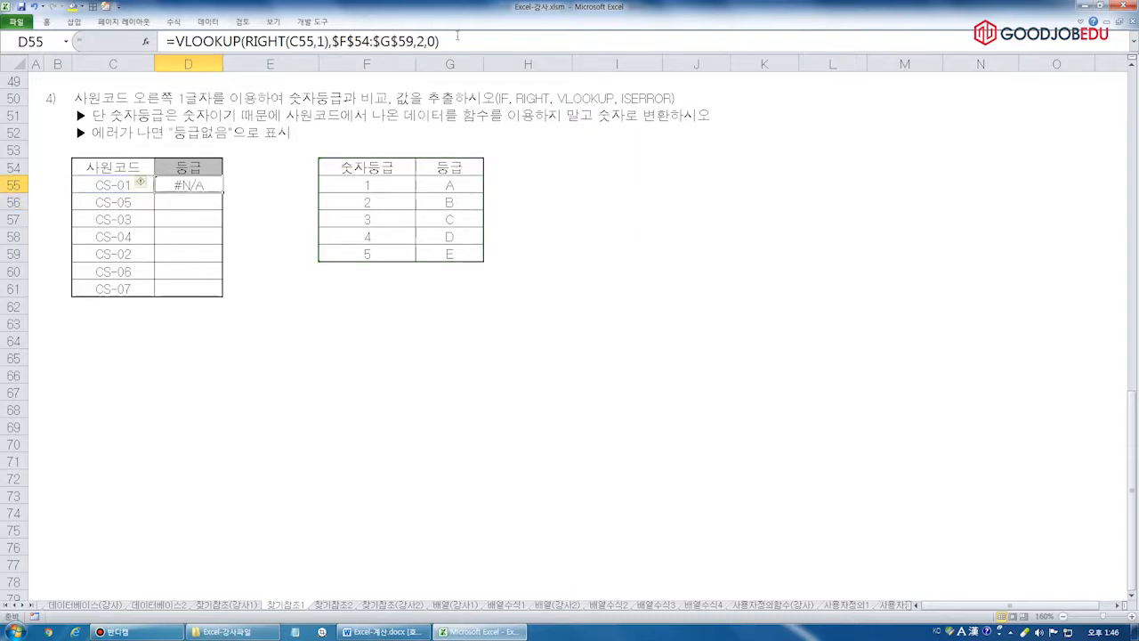
- Examine D55's formula, comparing the data type of its lookup value RIGHT(C55,1) with the 숫자등급 entries in the grade table
{"action": "left_click", "coordinate": [461, 41]}
{"action": "key", "text": "ctrl+2"}
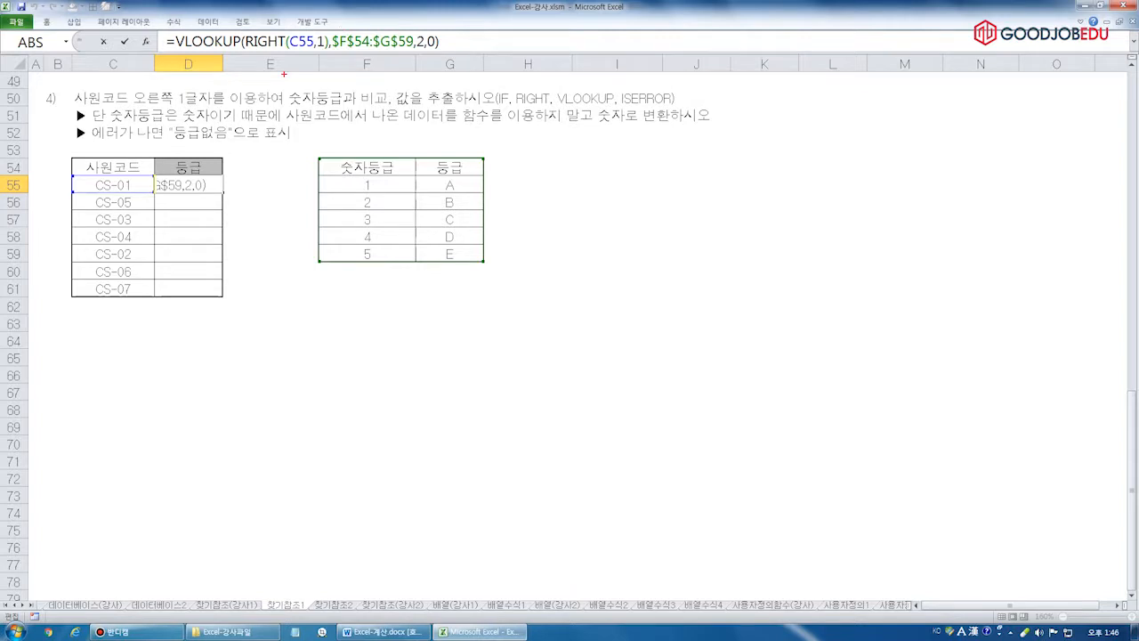
{"action": "left_click_drag", "start_coordinate": [125, 177], "coordinate": [127, 201]}
{"action": "mouse_move", "coordinate": [348, 178]}
{"action": "left_mouse_down"}
{"action": "mouse_move", "coordinate": [377, 172]}
{"action": "mouse_move", "coordinate": [353, 195]}
{"action": "left_mouse_up"}
{"action": "key", "text": "Escape"}
{"action": "key", "text": "ctrl+Return"}
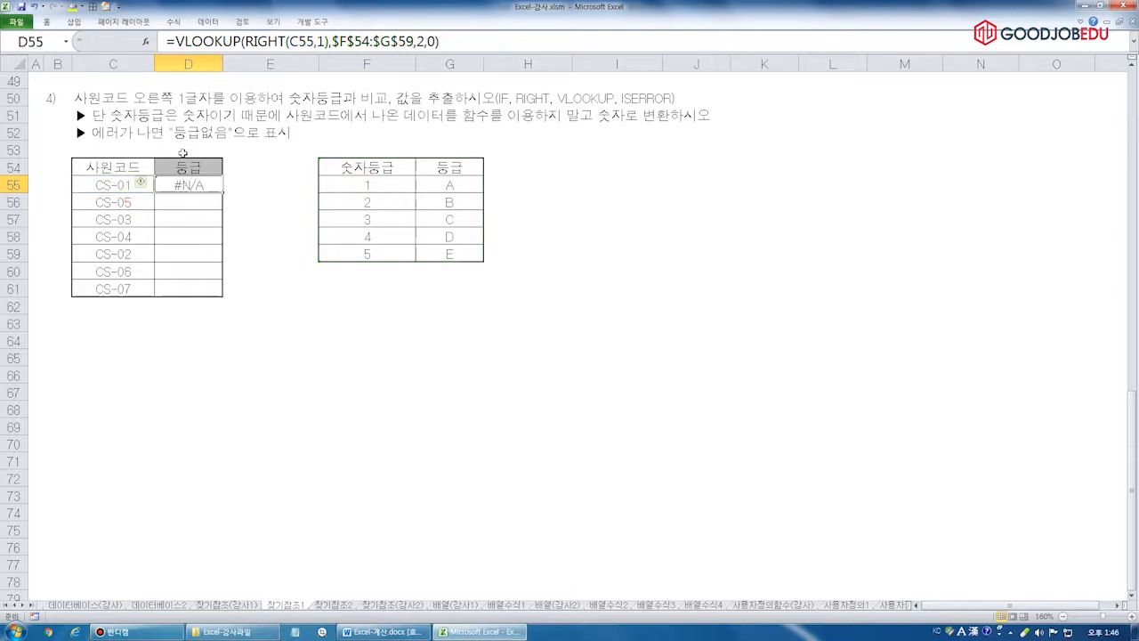
{"action": "key", "text": "ctrl+2"}
{"action": "left_click_drag", "start_coordinate": [122, 176], "coordinate": [124, 174]}
{"action": "key", "text": "e"}
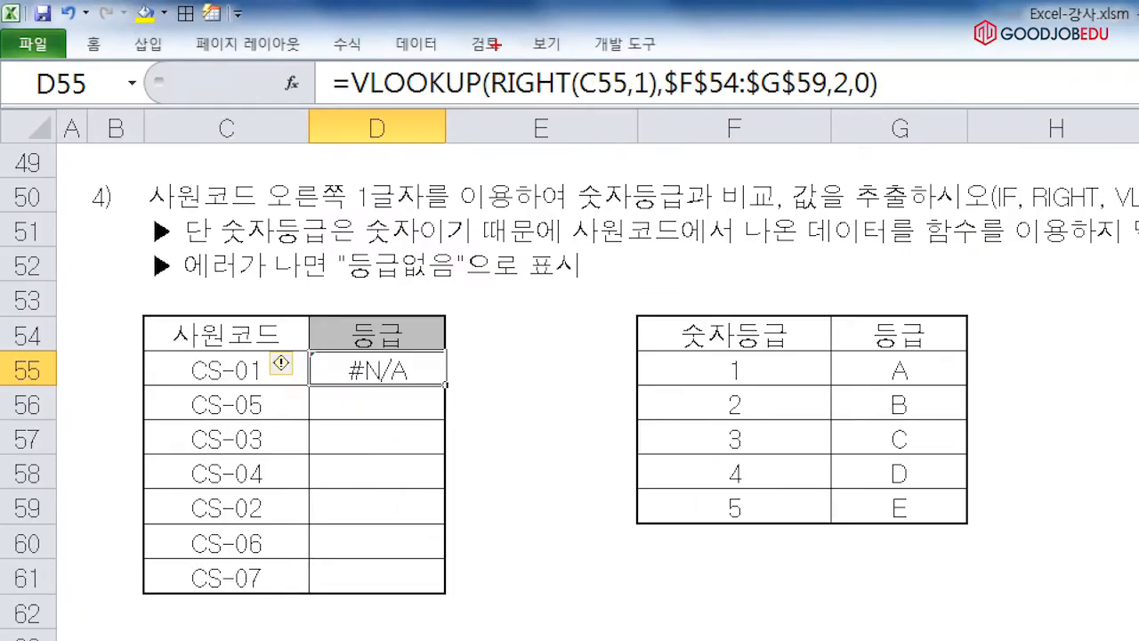
{"action": "mouse_move", "coordinate": [490, 47]}
{"action": "left_mouse_down"}
{"action": "mouse_move", "coordinate": [643, 115]}
{"action": "mouse_move", "coordinate": [657, 46]}
{"action": "left_mouse_up"}
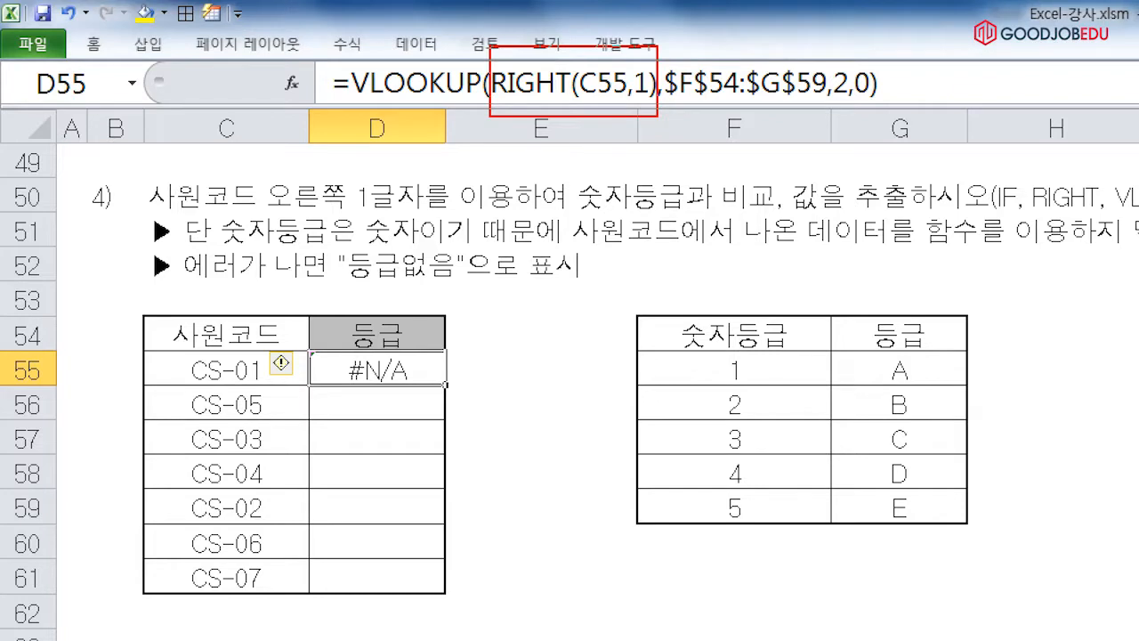
{"action": "left_click_drag", "start_coordinate": [524, 11], "coordinate": [601, 4]}
{"action": "left_click_drag", "start_coordinate": [189, 246], "coordinate": [442, 248]}
{"action": "mouse_move", "coordinate": [713, 378]}
{"action": "left_mouse_down"}
{"action": "mouse_move", "coordinate": [767, 383]}
{"action": "mouse_move", "coordinate": [715, 388]}
{"action": "mouse_move", "coordinate": [726, 381]}
{"action": "left_mouse_up"}
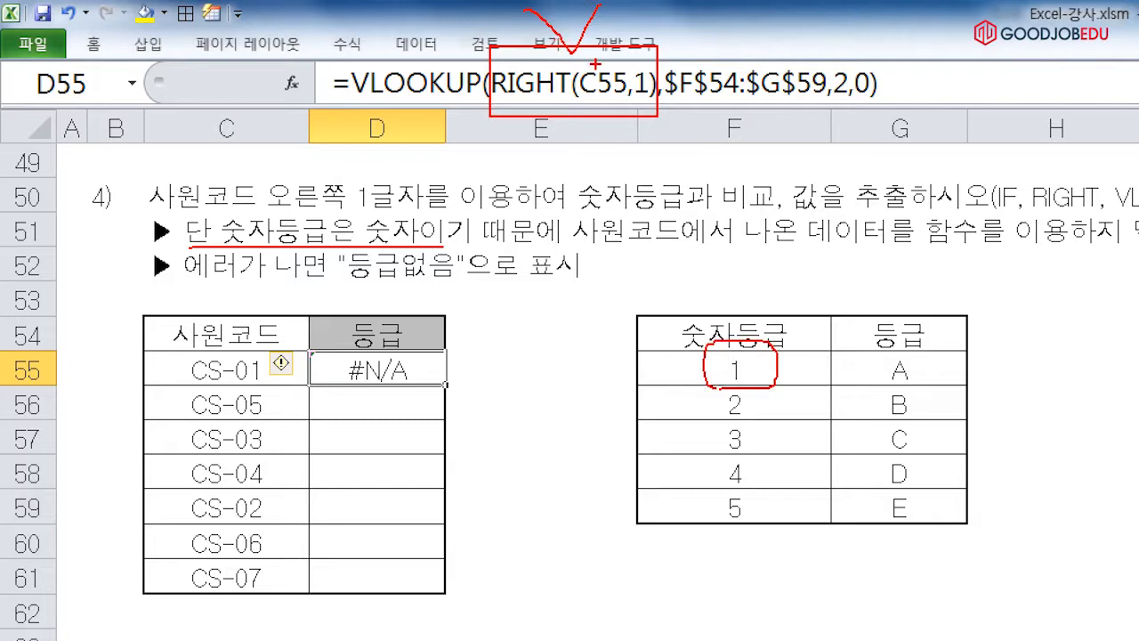
{"action": "mouse_move", "coordinate": [560, 188]}
{"action": "left_mouse_down"}
{"action": "mouse_move", "coordinate": [553, 208]}
{"action": "mouse_move", "coordinate": [583, 118]}
{"action": "mouse_move", "coordinate": [605, 163]}
{"action": "left_mouse_up"}
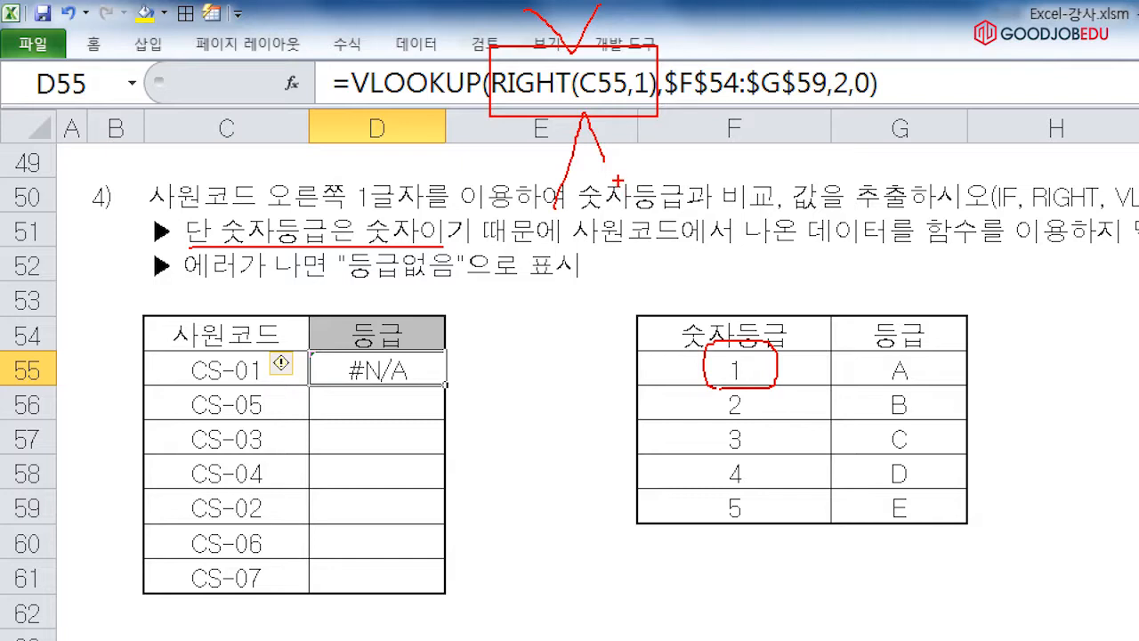
{"action": "mouse_move", "coordinate": [708, 300]}
{"action": "left_mouse_down"}
{"action": "mouse_move", "coordinate": [730, 328]}
{"action": "mouse_move", "coordinate": [771, 271]}
{"action": "left_mouse_up"}
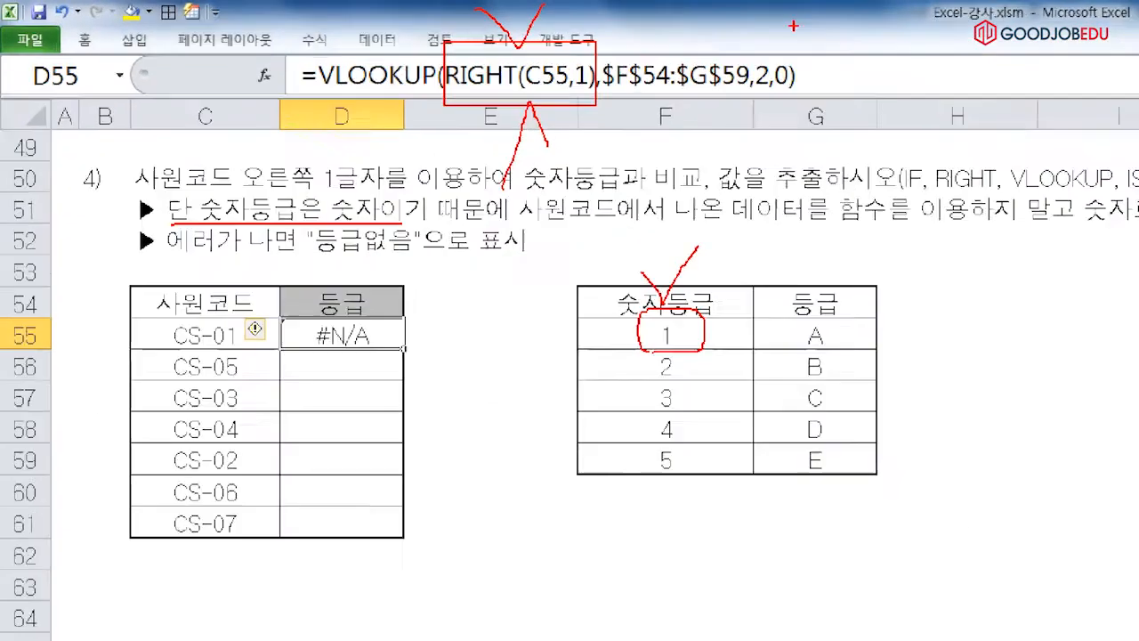
- Read exercise 4's note in row 51 on how the data taken from the employee code has to be converted
{"action": "left_click_drag", "start_coordinate": [904, 211], "coordinate": [1138, 209]}
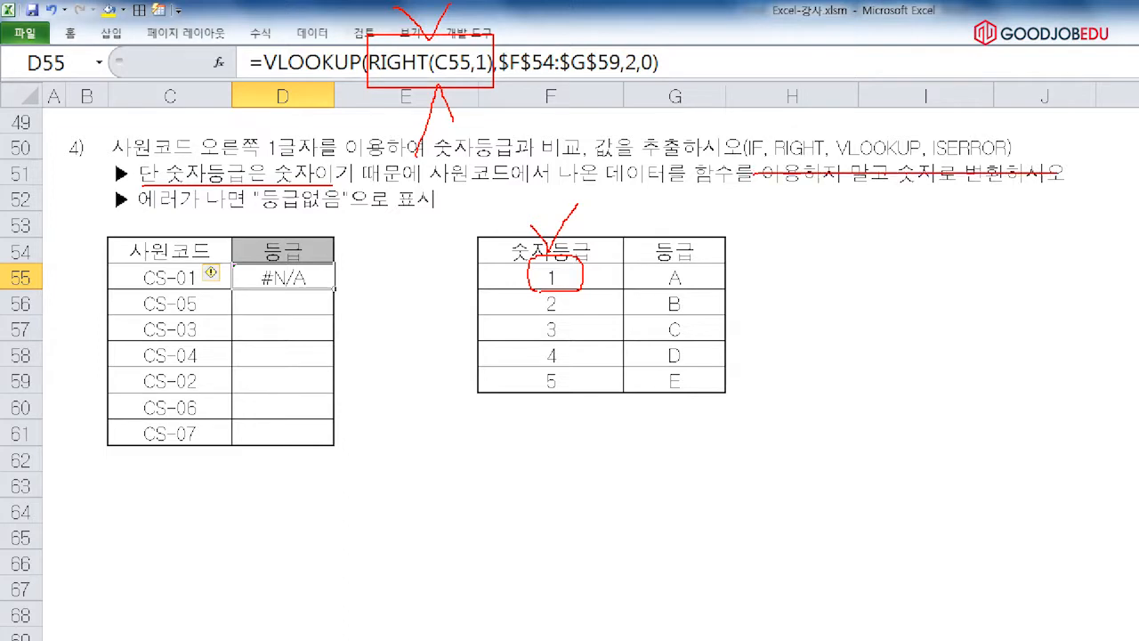
{"action": "left_click_drag", "start_coordinate": [1054, 171], "coordinate": [1062, 178]}
{"action": "key", "text": "Escape"}
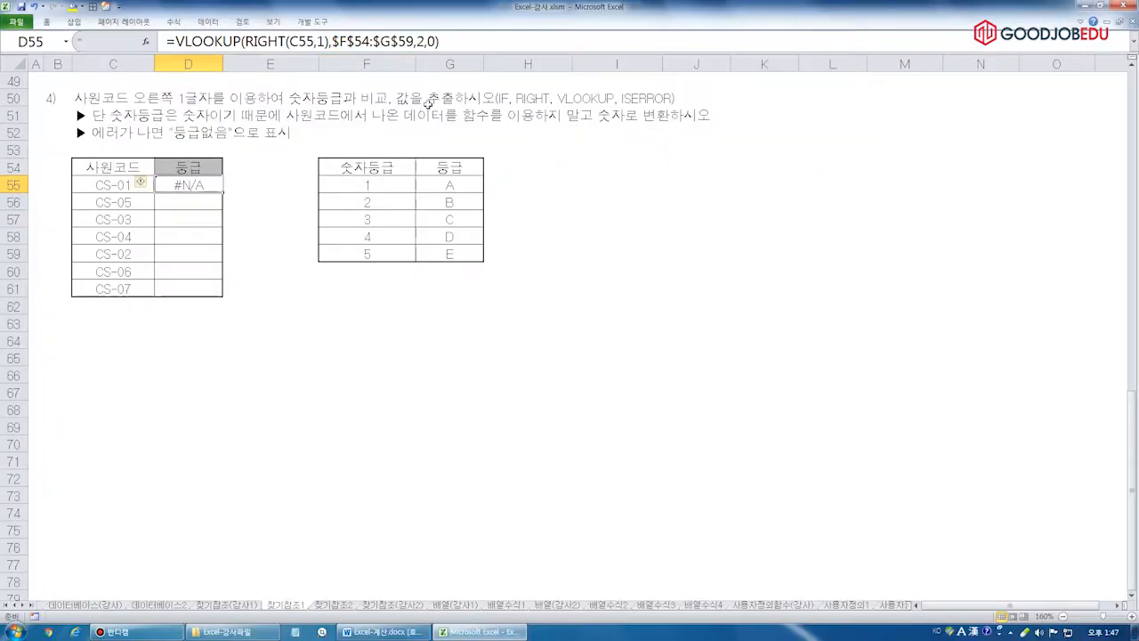
{"action": "left_click_drag", "start_coordinate": [462, 103], "coordinate": [714, 130]}
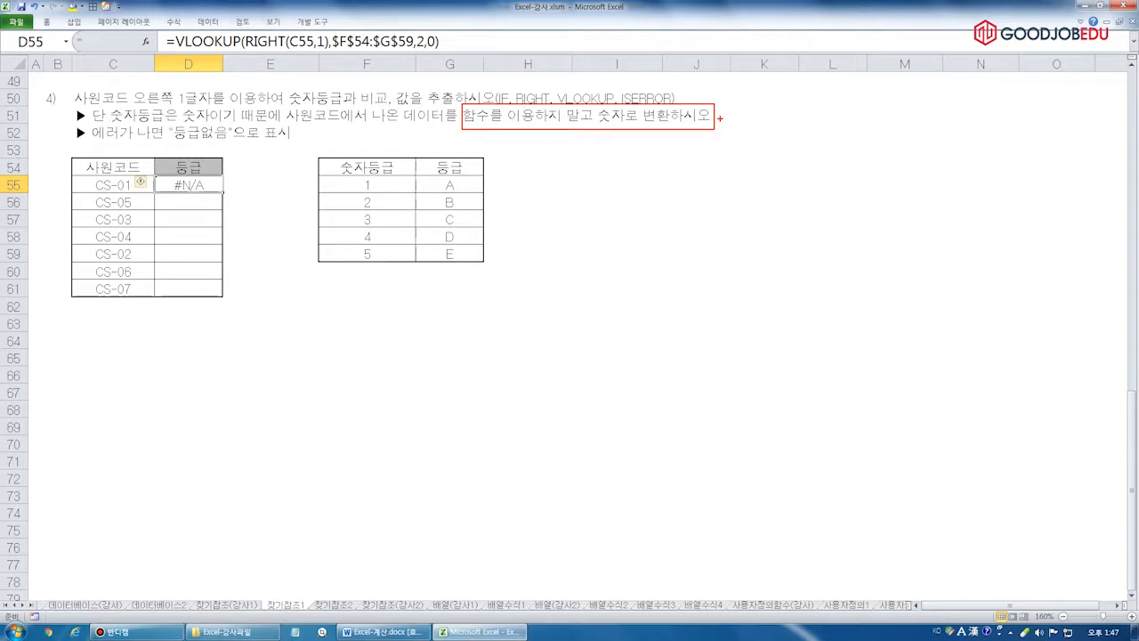
{"action": "key", "text": "Escape"}
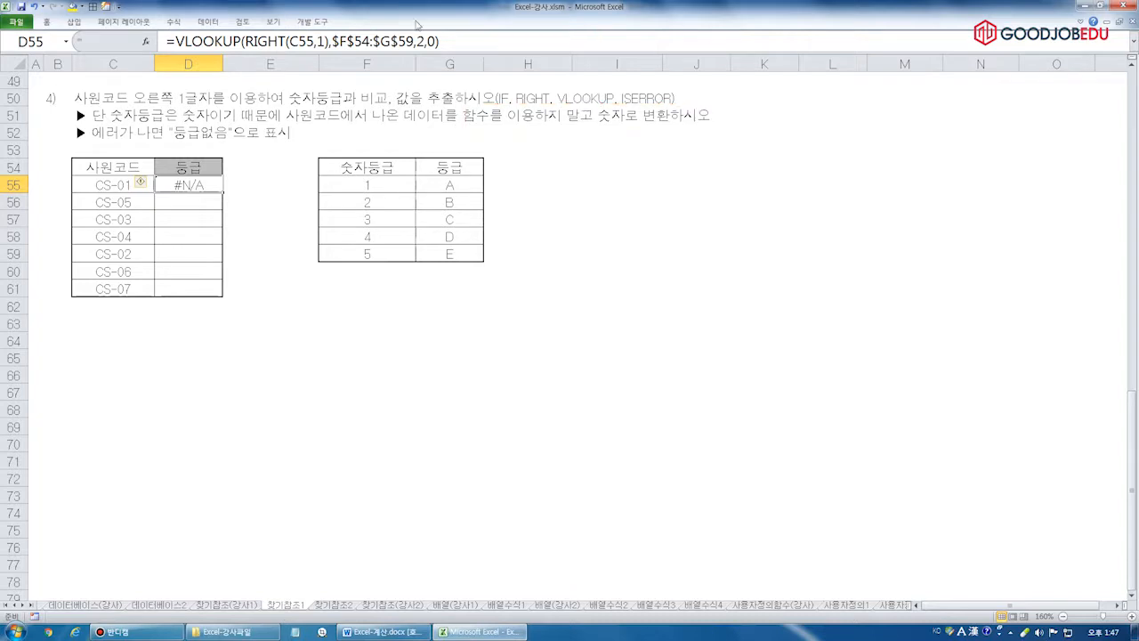
- Multiply RIGHT(C55,1) by 1 inside D55's VLOOKUP and fill the formula down to D61
{"action": "left_click", "coordinate": [328, 42]}
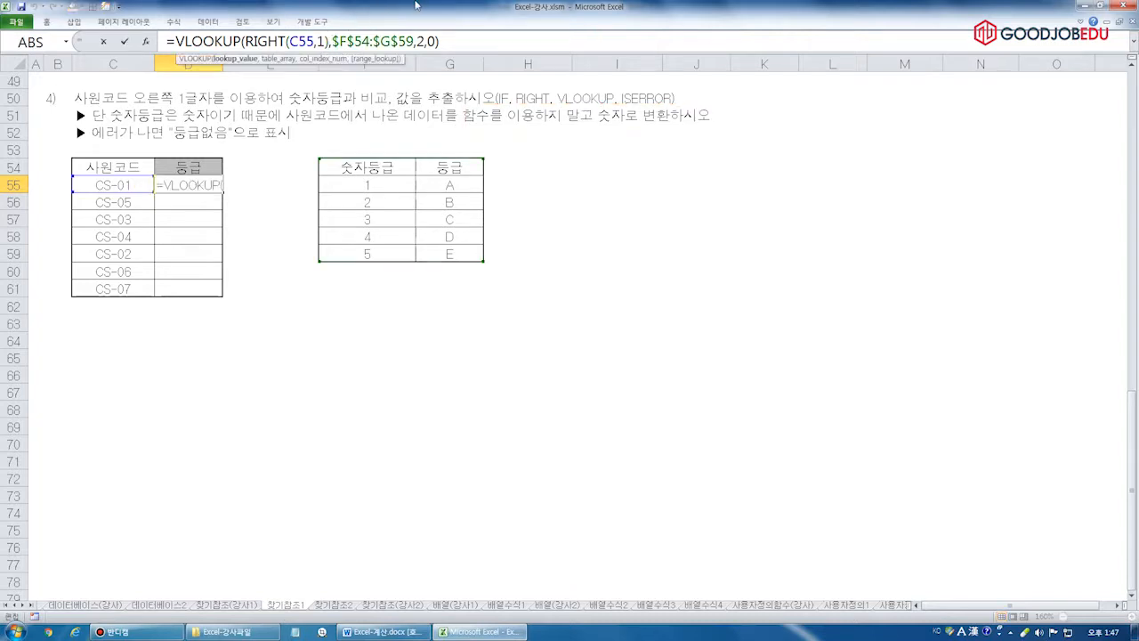
{"action": "type", "text": "*1"}
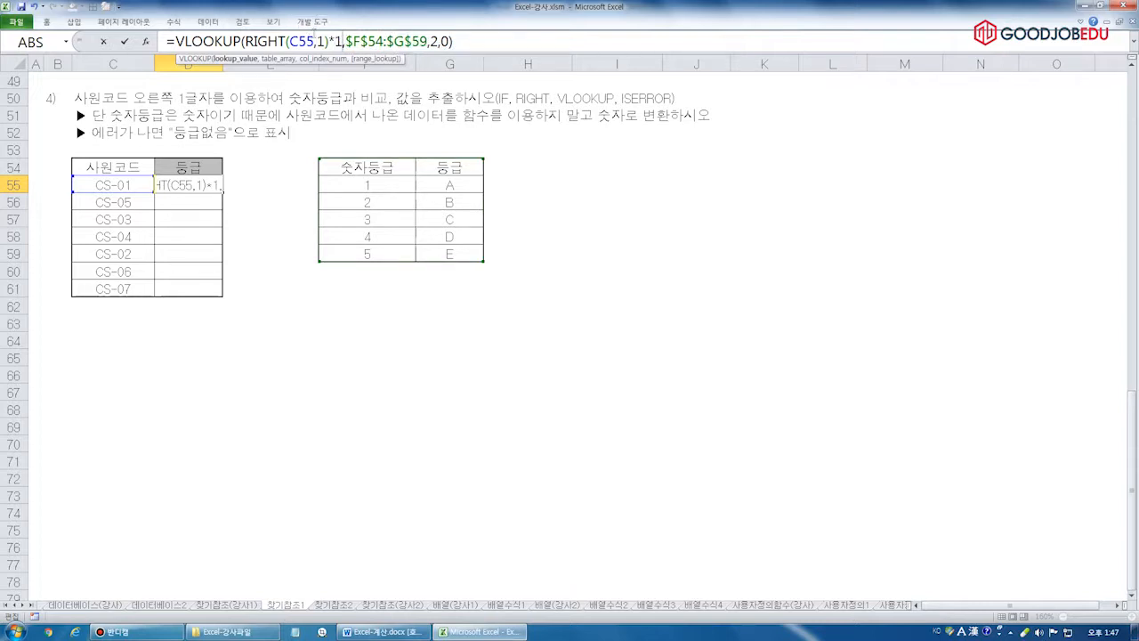
{"action": "key", "text": "ctrl+Return"}
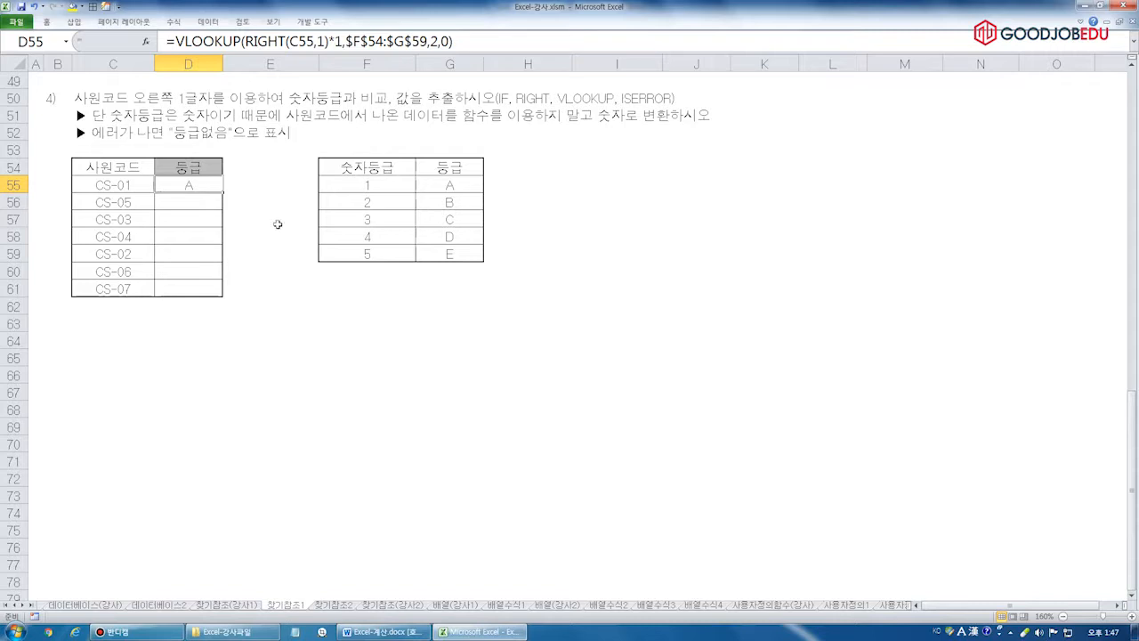
{"action": "left_click_drag", "start_coordinate": [223, 192], "coordinate": [224, 288]}
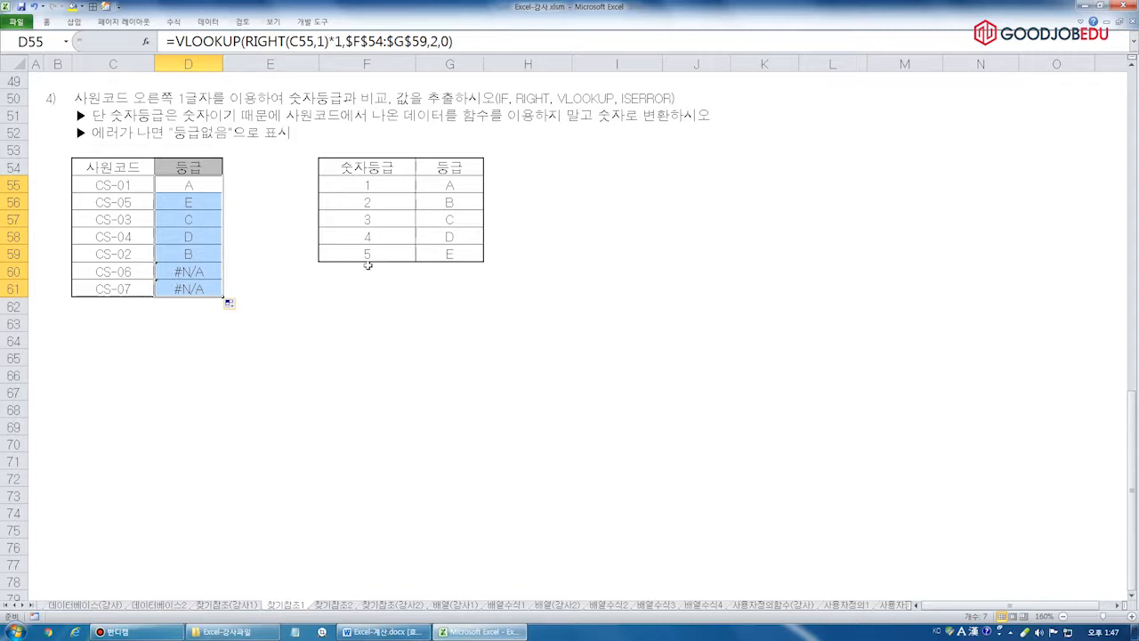
- Wrap D55's VLOOKUP formula in ISERROR and fill it down to D61
{"action": "left_click", "coordinate": [194, 183]}
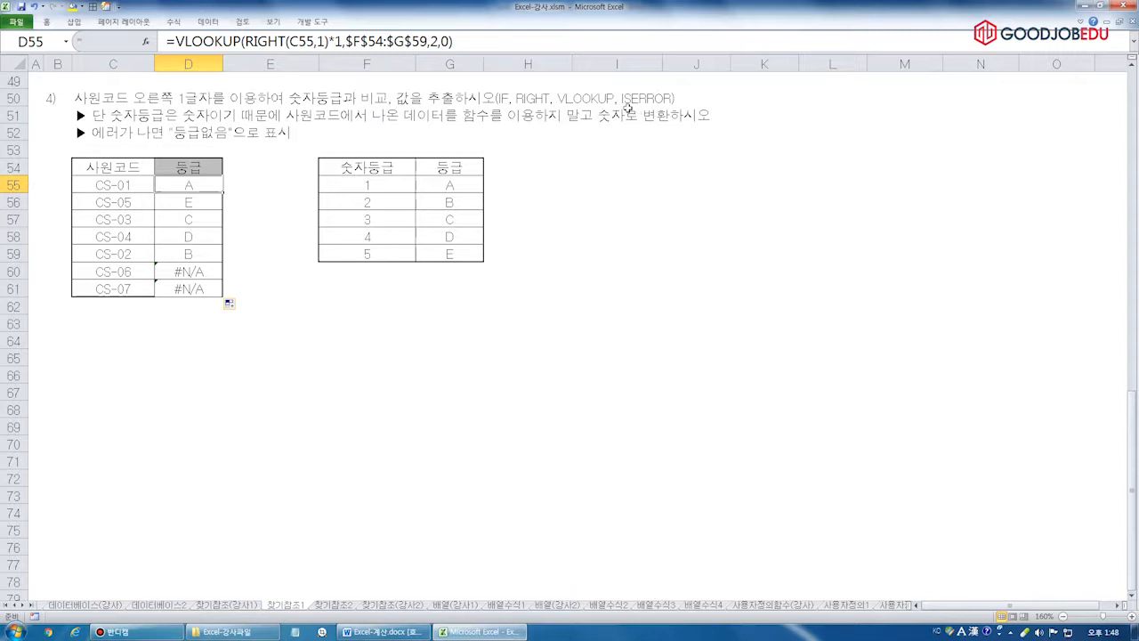
{"action": "left_click", "coordinate": [176, 41]}
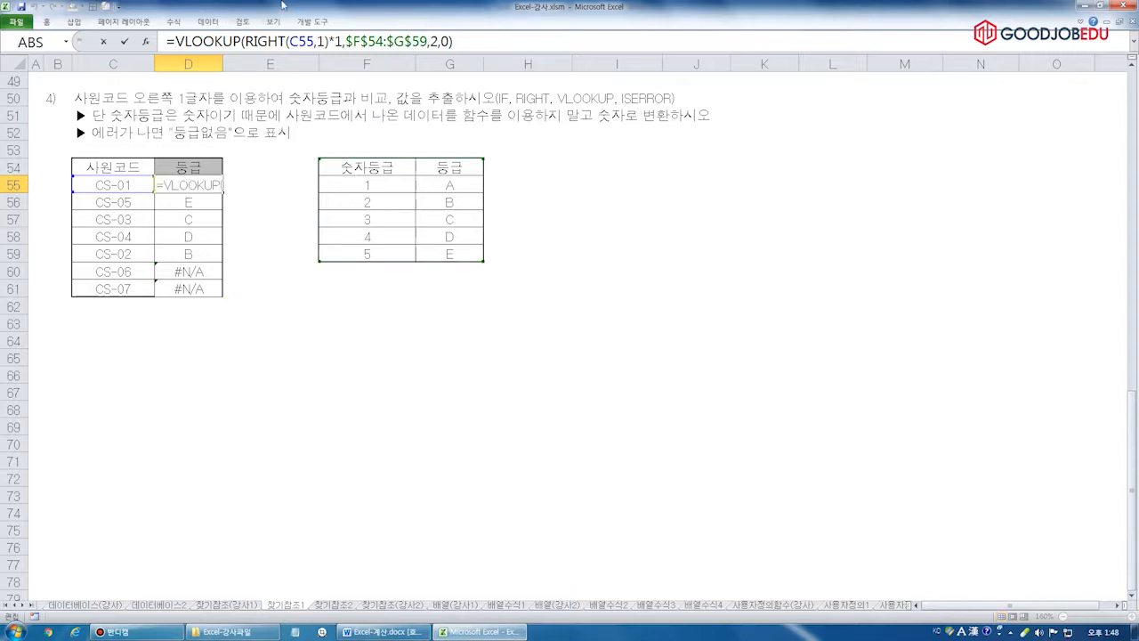
{"action": "type", "text": "is"}
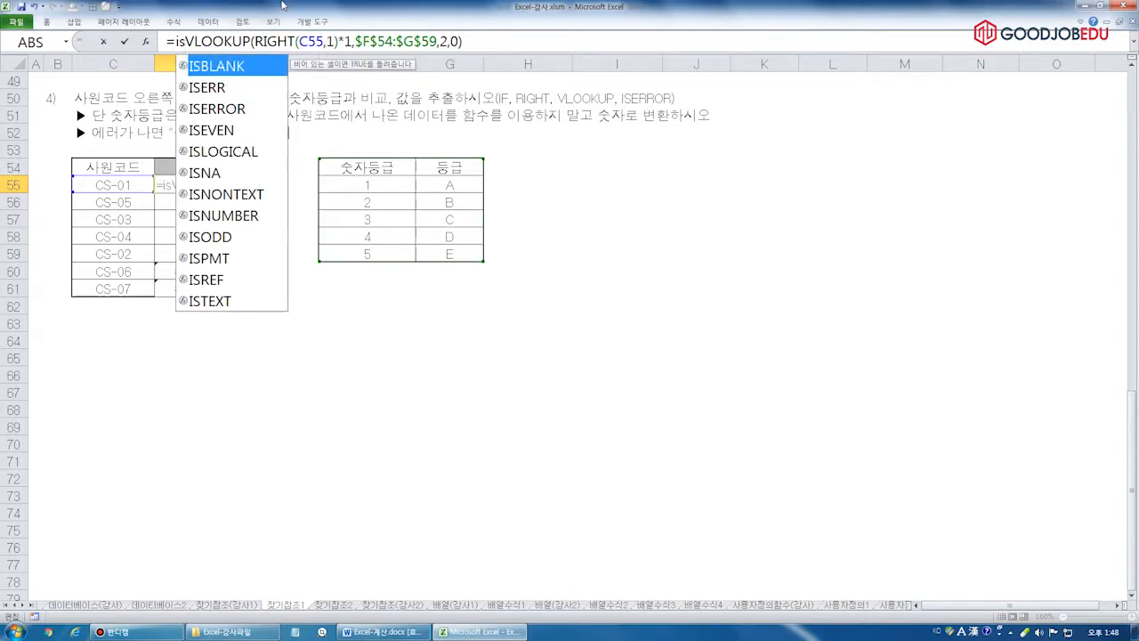
{"action": "type", "text": "error"}
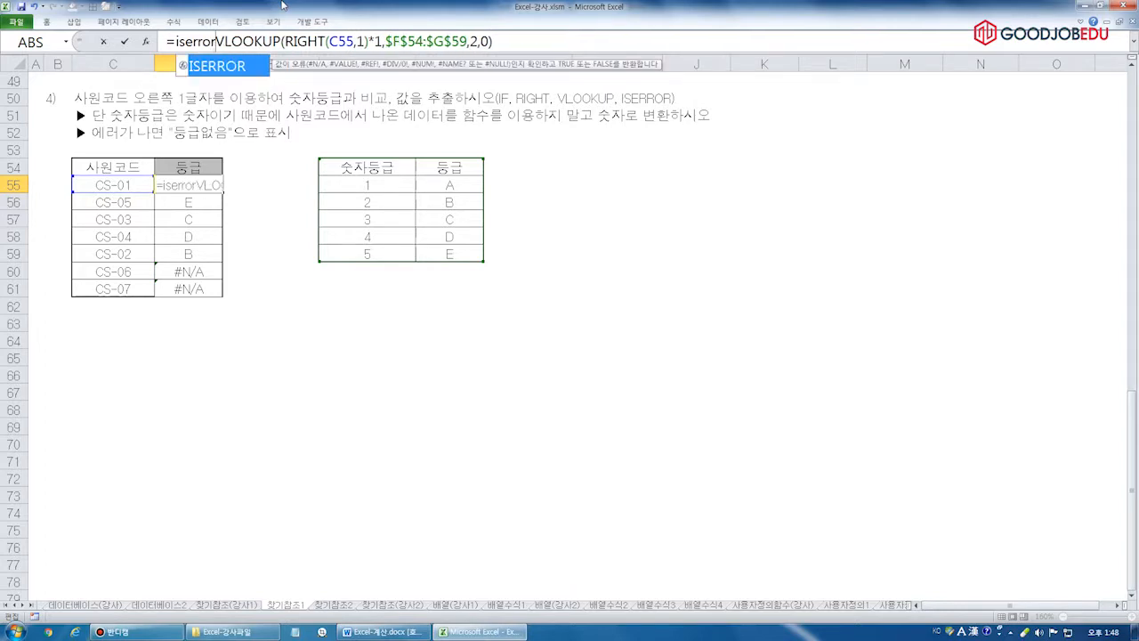
{"action": "type", "text": "("}
{"action": "key", "text": "End"}
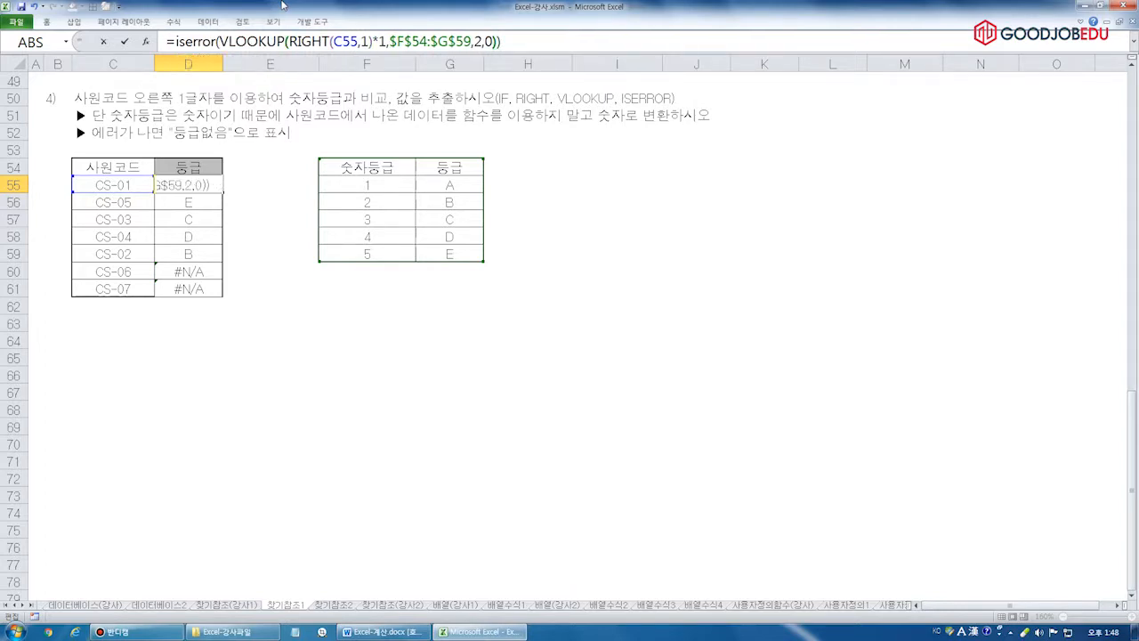
{"action": "key", "text": "Left"}
{"action": "key", "text": "BackSpace"}
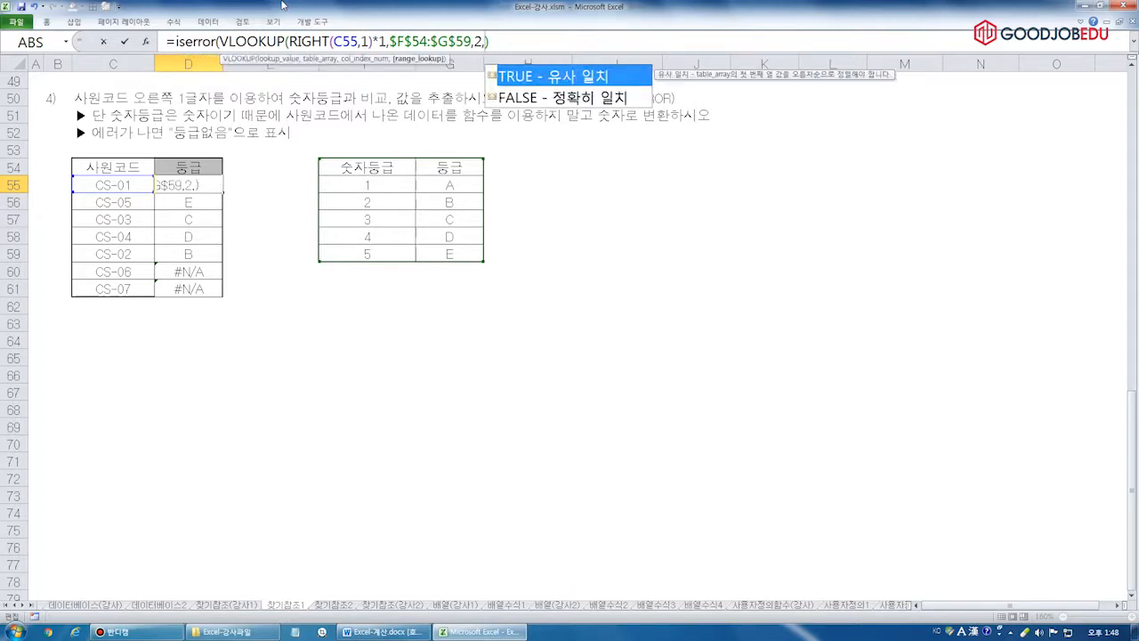
{"action": "type", "text": "0)"}
{"action": "key", "text": "Return"}
{"action": "key", "text": "Up"}
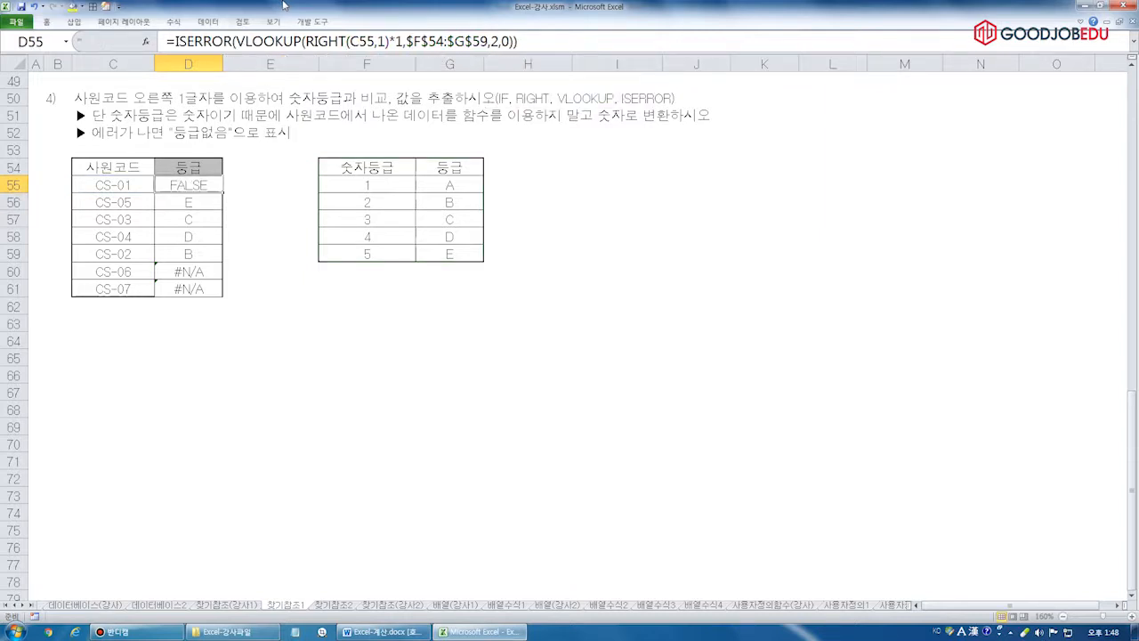
- Wrap D55's ISERROR formula in an IF that tests for =TRUE, with "등급없음" as the value if true
{"action": "left_click", "coordinate": [197, 182]}
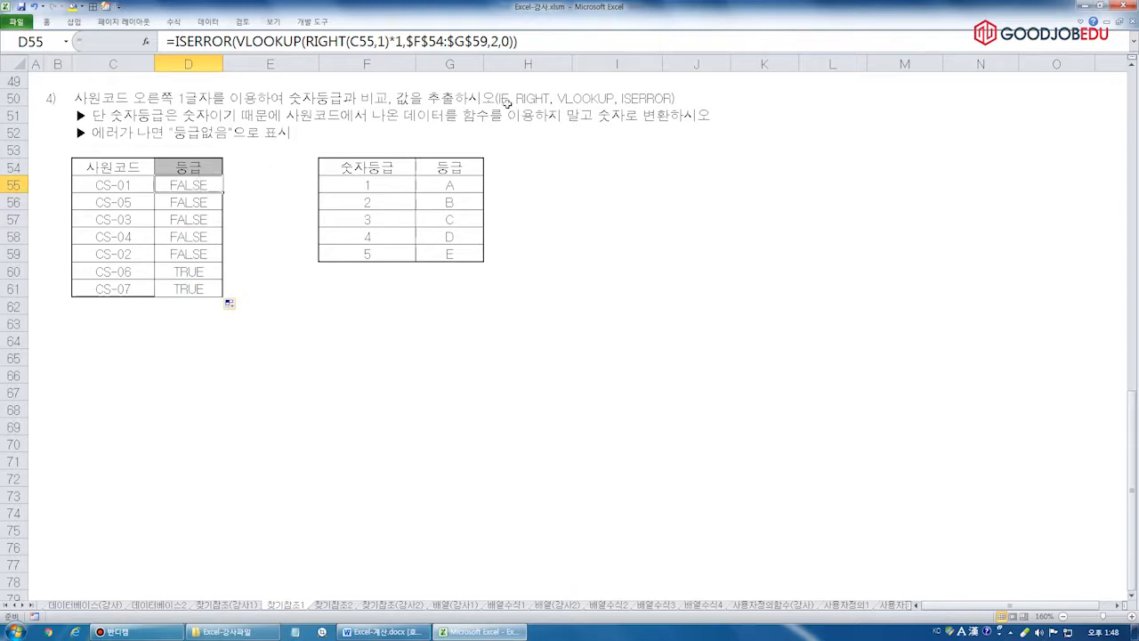
{"action": "left_click", "coordinate": [173, 43]}
{"action": "type", "text": "if("}
{"action": "key", "text": "End"}
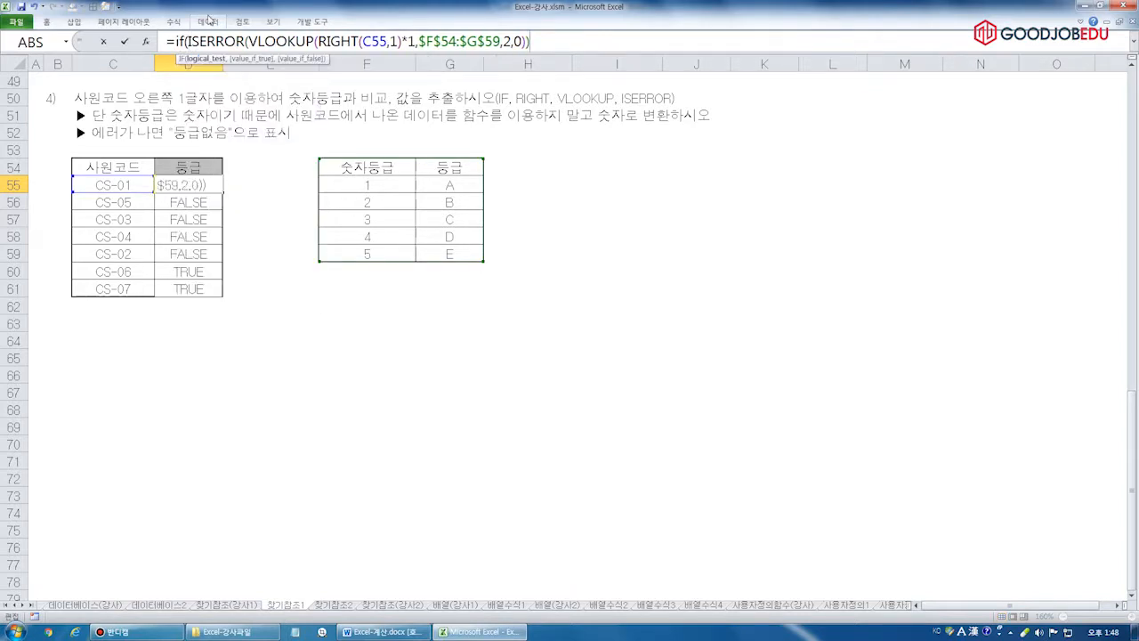
{"action": "type", "text": "=true"}
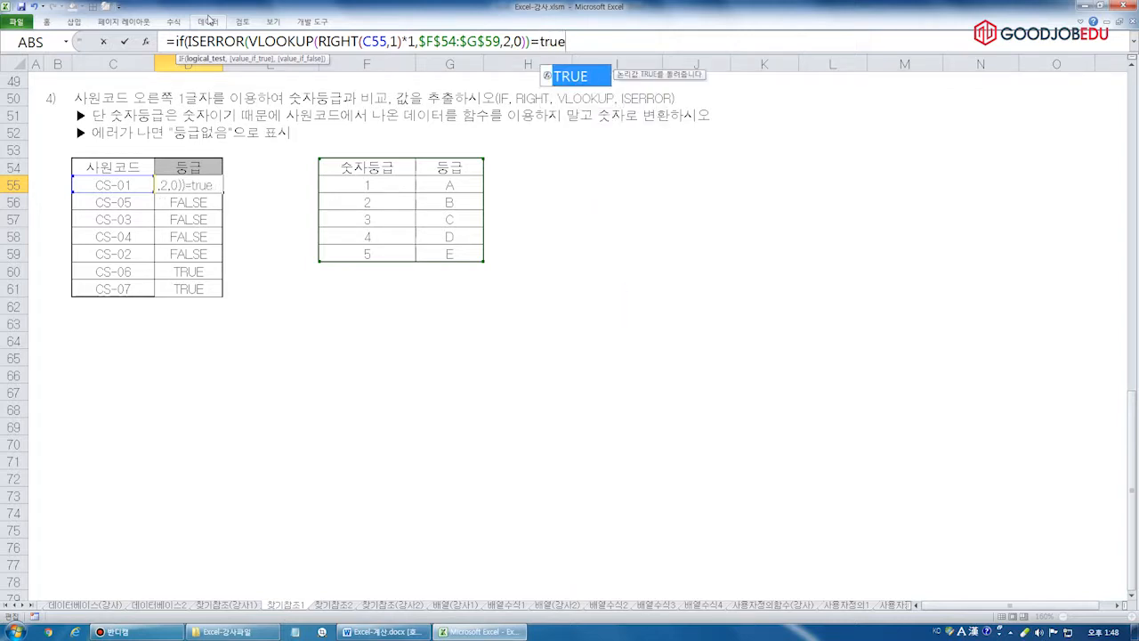
{"action": "type", "text": ",\""}
{"action": "key", "text": "Hangul"}
{"action": "type", "text": "등급없음\","}
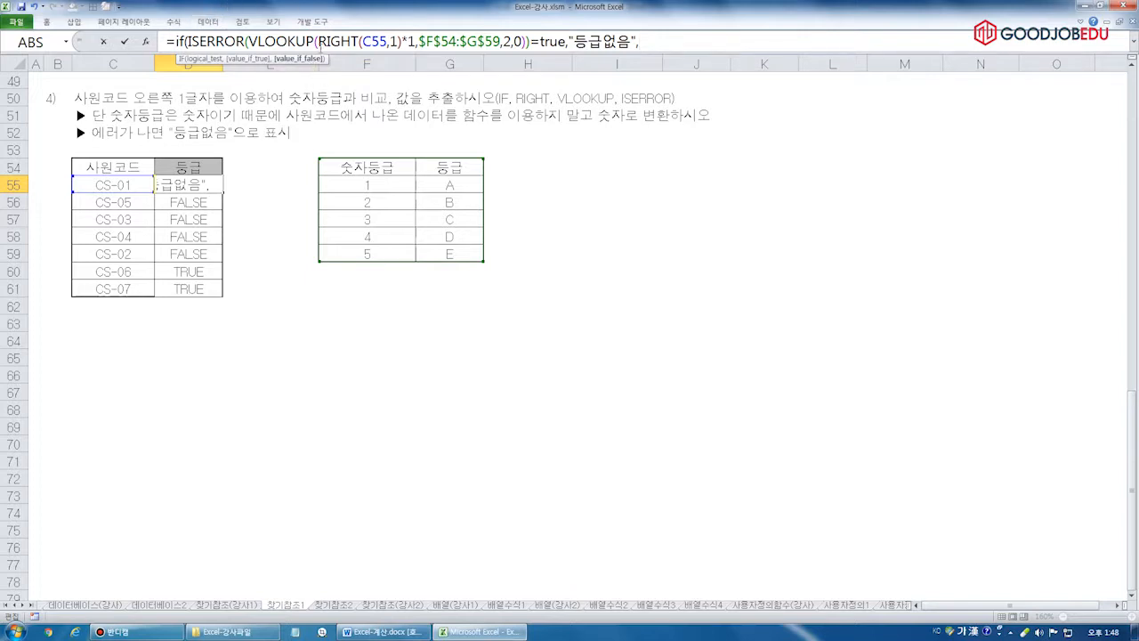
- Complete D55's IF with a copy of VLOOKUP(RIGHT(C55,1)*1,$F$54:$G$59,2,0) as the value if false, and fill it down to D61
{"action": "left_click_drag", "start_coordinate": [248, 42], "coordinate": [528, 42]}
{"action": "key", "text": "ctrl+c"}
{"action": "left_click", "coordinate": [670, 43]}
{"action": "key", "text": "ctrl+v"}
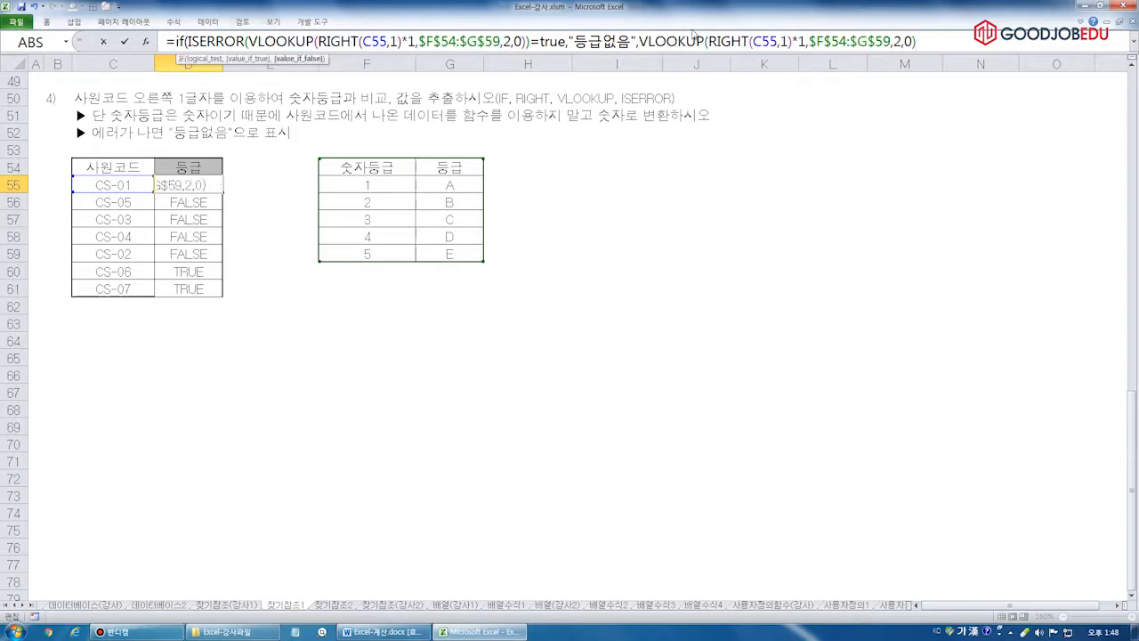
{"action": "type", "text": ")"}
{"action": "key", "text": "Return"}
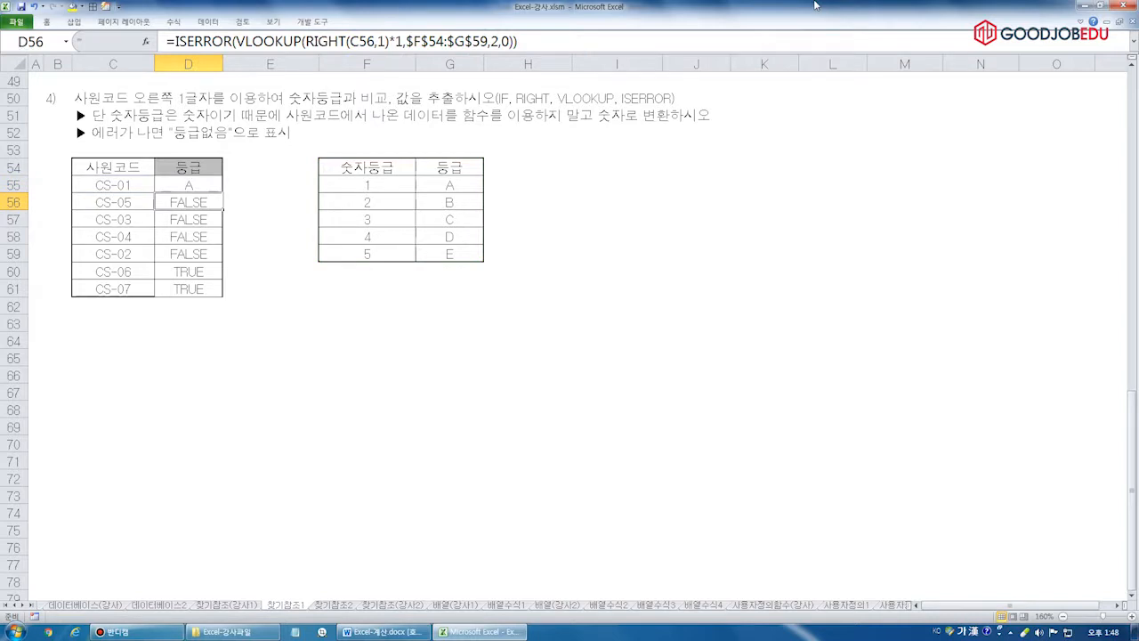
{"action": "key", "text": "Up"}
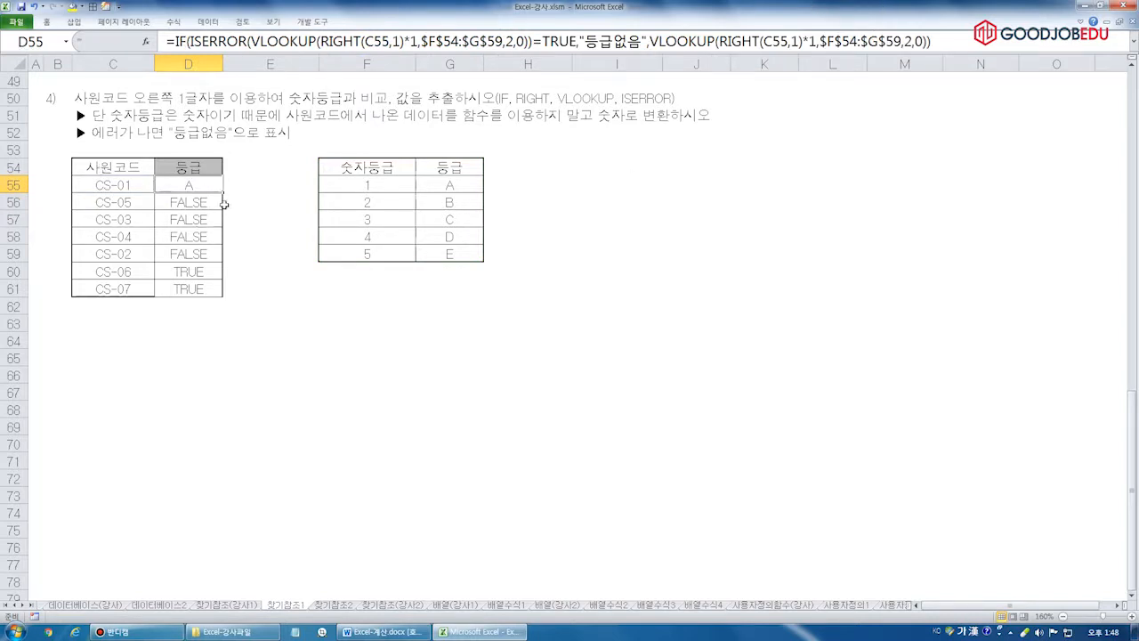
{"action": "mouse_move", "coordinate": [223, 193]}
{"action": "left_mouse_down"}
{"action": "mouse_move", "coordinate": [218, 293]}
{"action": "mouse_move", "coordinate": [242, 297]}
{"action": "left_mouse_up"}
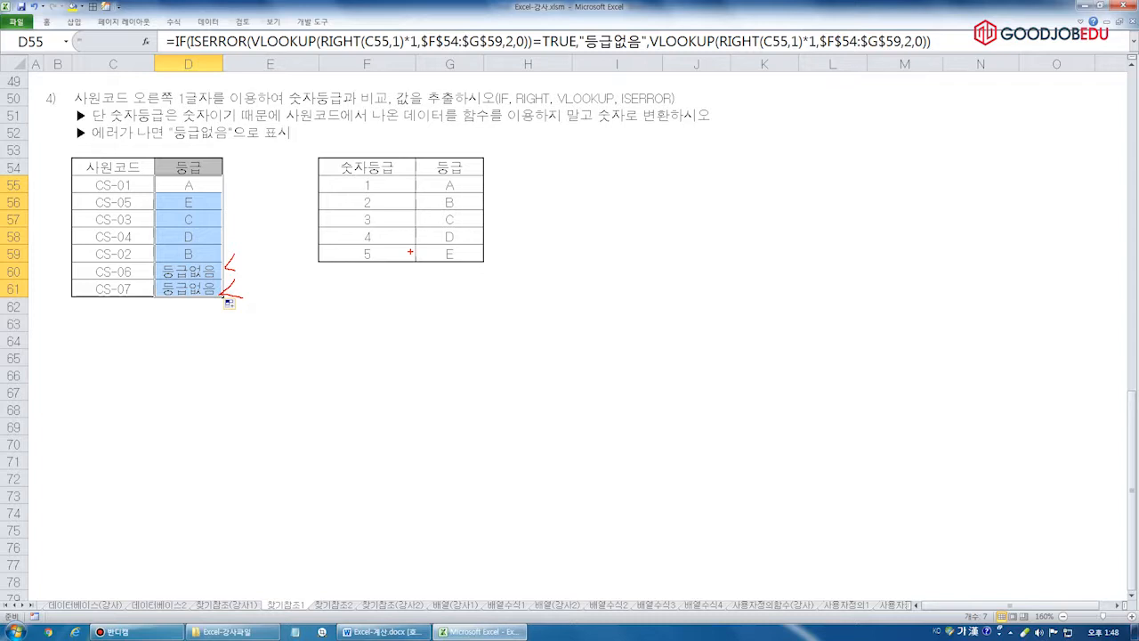
{"action": "key", "text": "Escape"}
{"action": "left_click", "coordinate": [189, 185]}
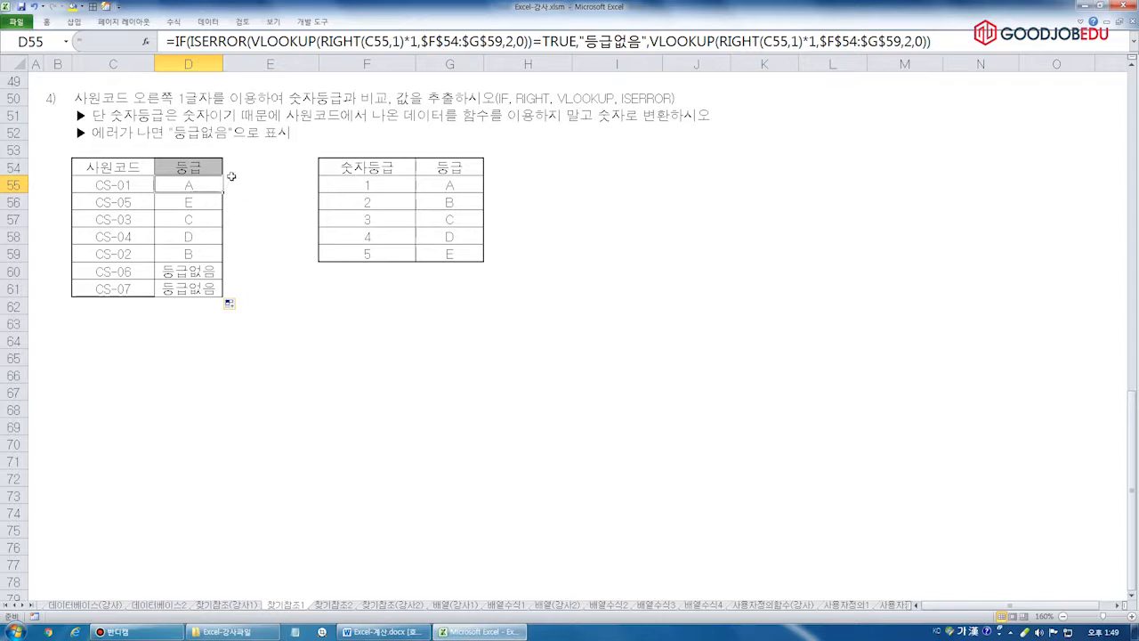
{"action": "left_click", "coordinate": [70, 105]}
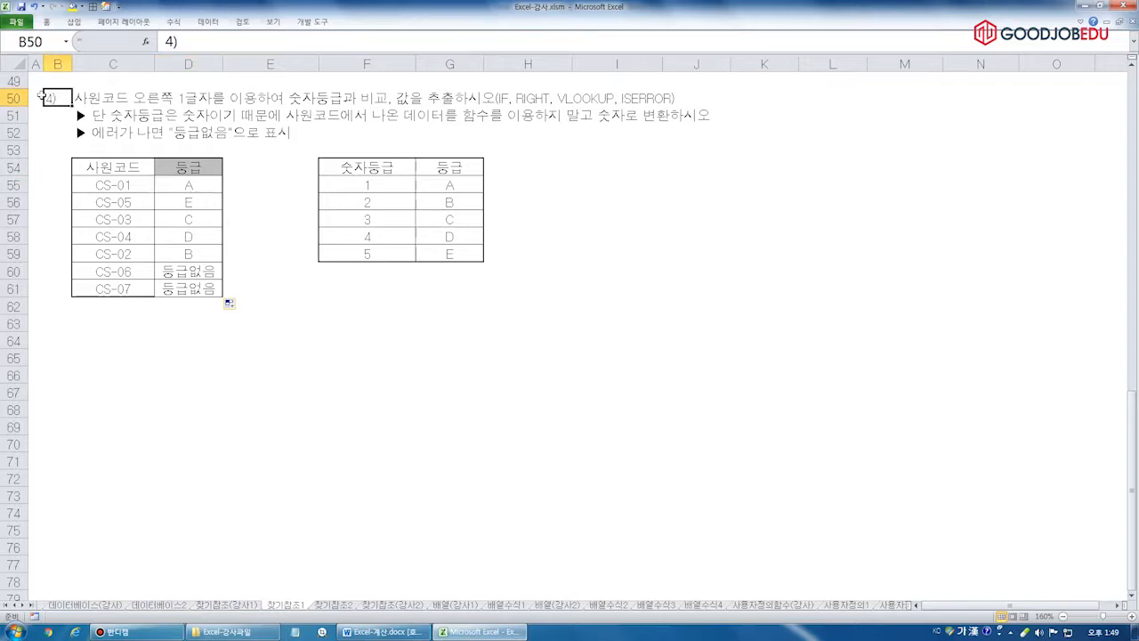
{"action": "left_click", "coordinate": [230, 184]}
{"action": "left_click", "coordinate": [204, 185]}
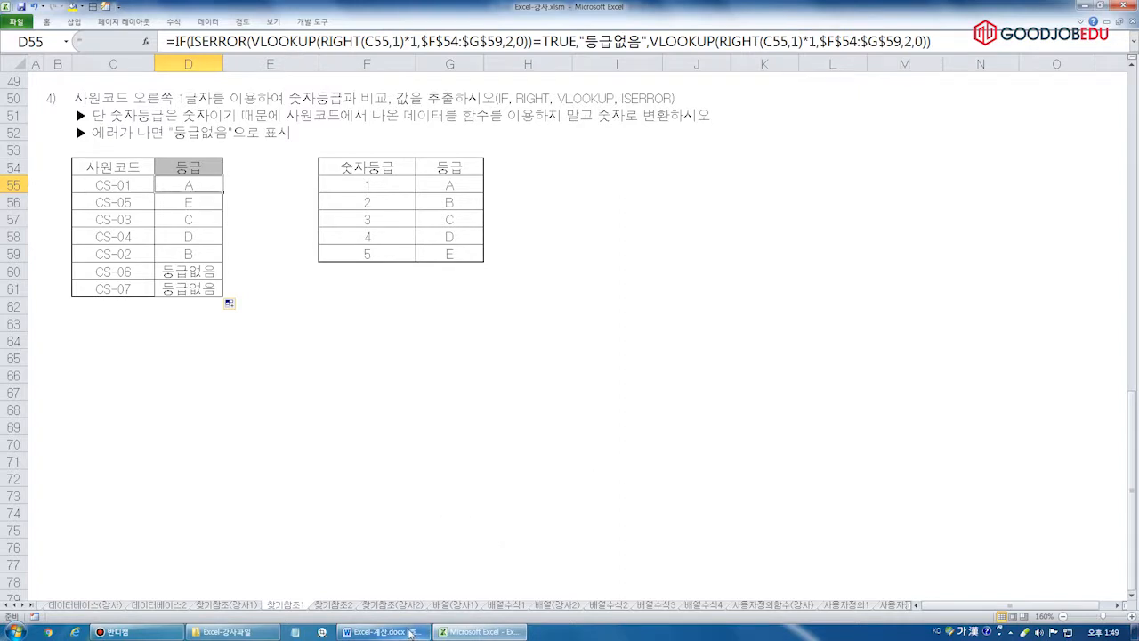
{"action": "left_click", "coordinate": [265, 460]}
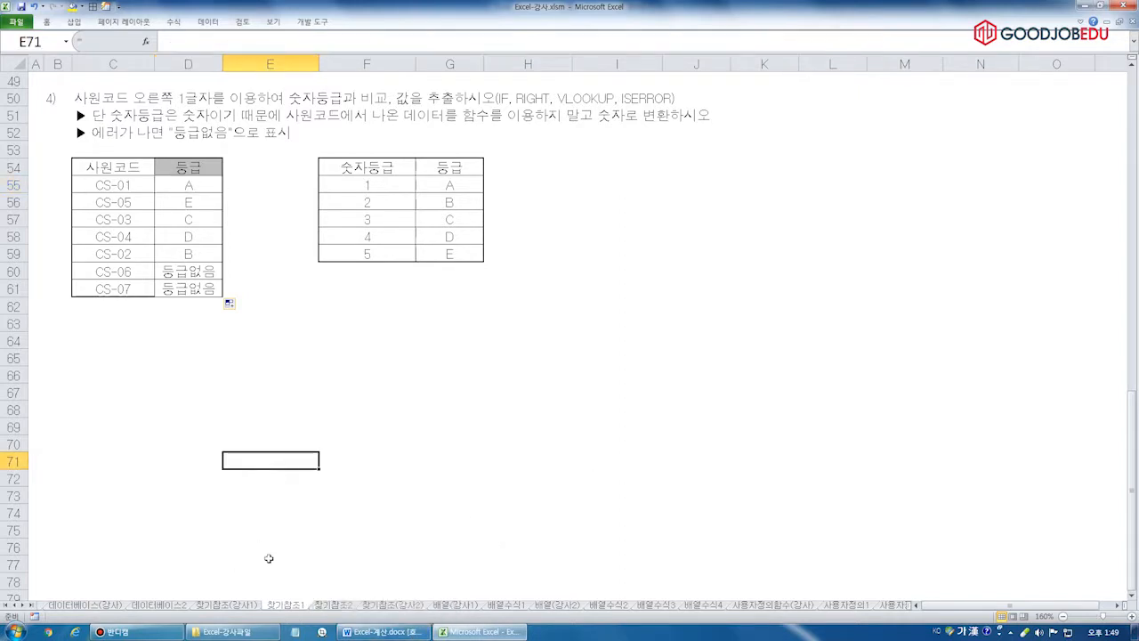
- Switch to the Word document Excel-계산.docx and delete the OFFSET function's syntax and description below the MATCH notes
{"action": "left_click", "coordinate": [379, 631]}
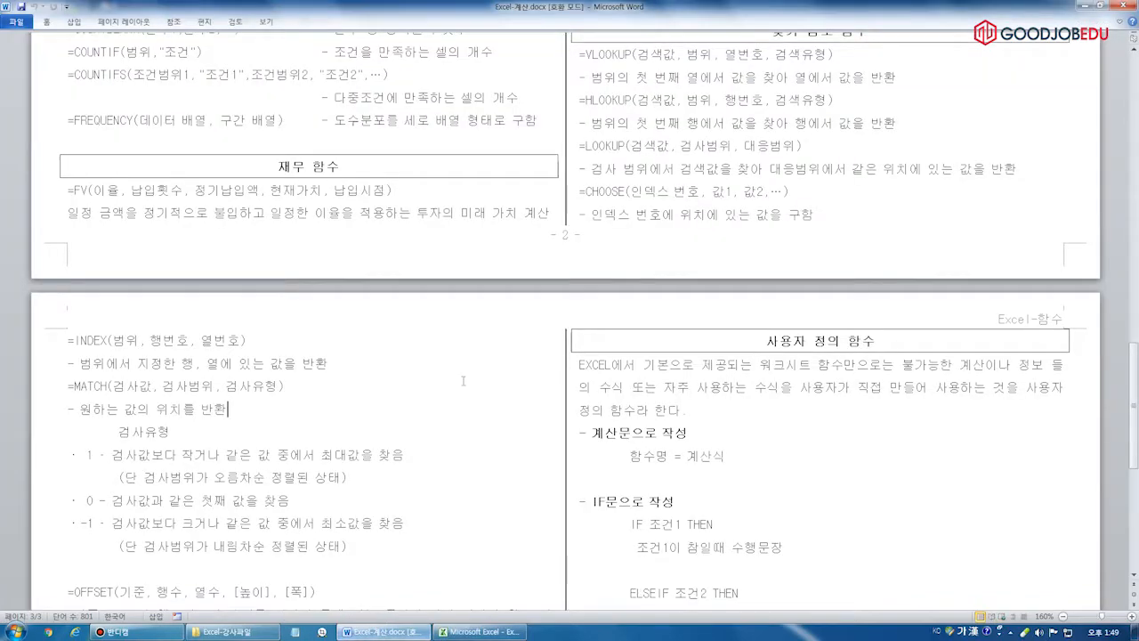
{"action": "scroll", "coordinate": [428, 389], "scroll_direction": "down", "scroll_amount": 3}
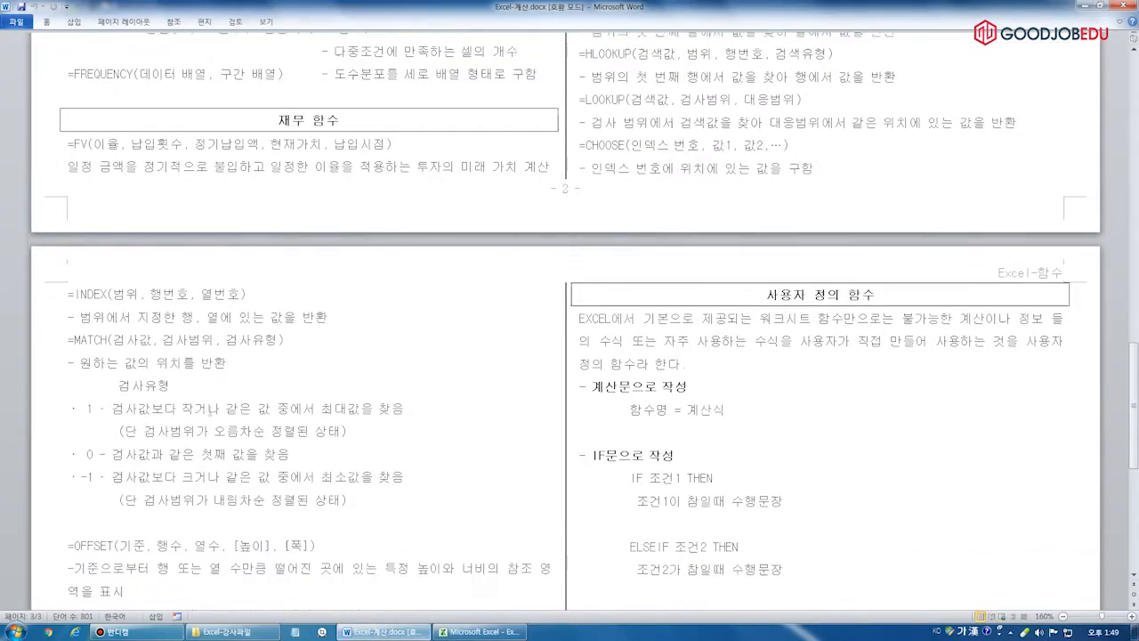
{"action": "left_click_drag", "start_coordinate": [48, 463], "coordinate": [51, 499]}
{"action": "key", "text": "Delete"}
- Select the INDEX and MATCH notes and review them together with the VLOOKUP, HLOOKUP, LOOKUP and CHOOSE notes on page 2
{"action": "left_click_drag", "start_coordinate": [49, 203], "coordinate": [75, 411]}
{"action": "scroll", "coordinate": [252, 318], "scroll_direction": "up", "scroll_amount": 1}
{"action": "scroll", "coordinate": [252, 318], "scroll_direction": "up", "scroll_amount": 2}
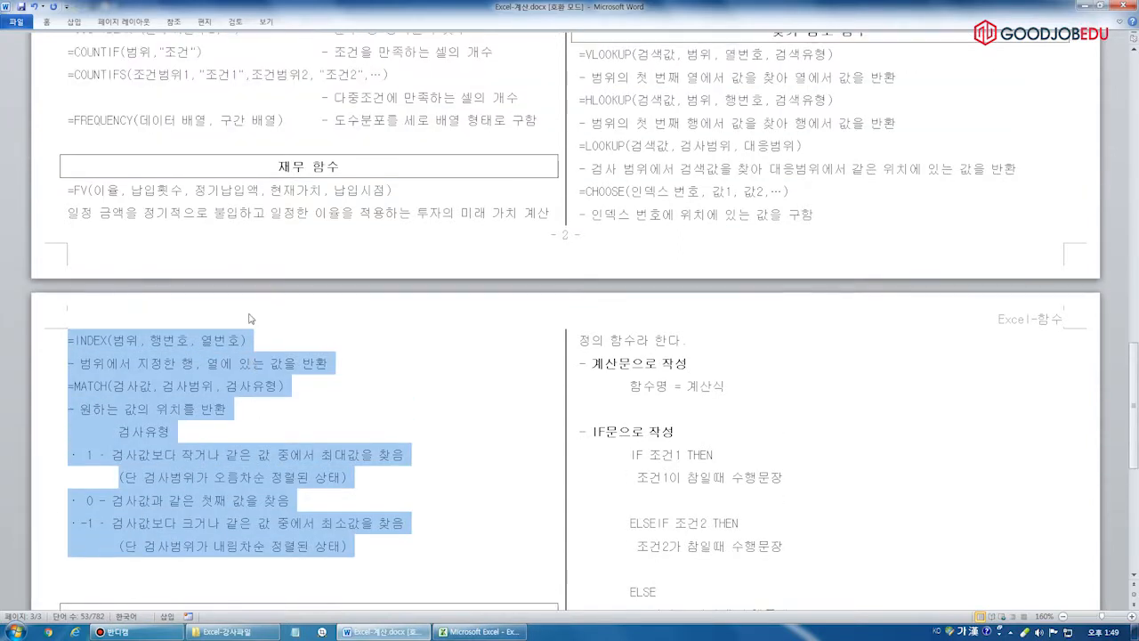
{"action": "scroll", "coordinate": [399, 327], "scroll_direction": "up", "scroll_amount": 5}
{"action": "mouse_move", "coordinate": [564, 23]}
{"action": "left_mouse_down"}
{"action": "mouse_move", "coordinate": [977, 260]}
{"action": "mouse_move", "coordinate": [1072, 265]}
{"action": "left_mouse_up"}
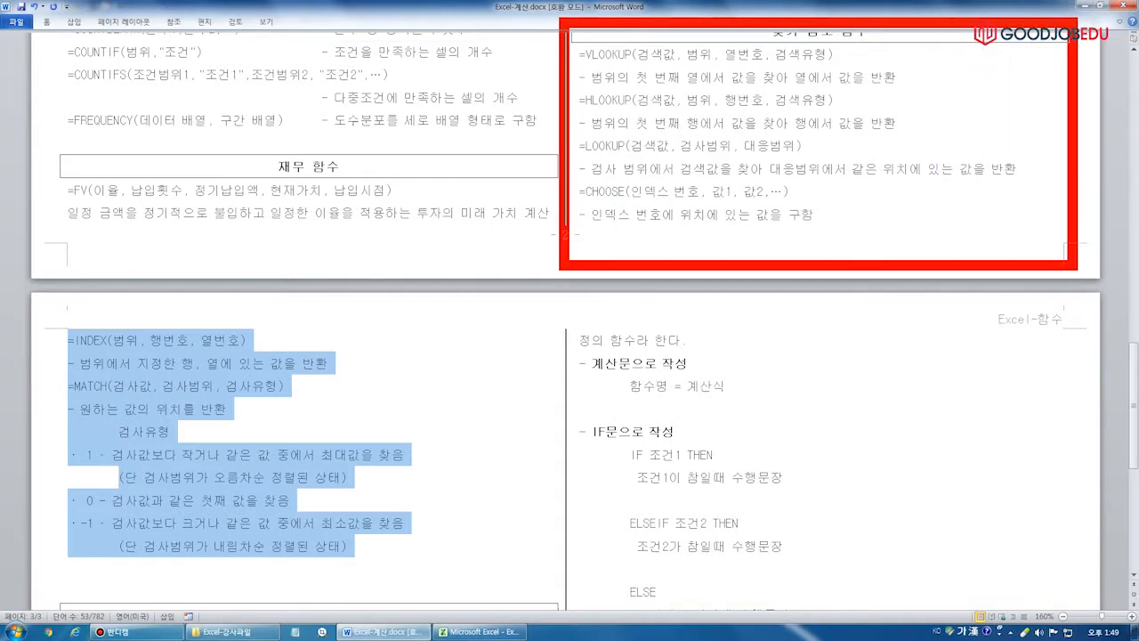
{"action": "left_click_drag", "start_coordinate": [550, 50], "coordinate": [552, 223]}
{"action": "left_click_drag", "start_coordinate": [53, 313], "coordinate": [500, 588]}
{"action": "left_click_drag", "start_coordinate": [539, 270], "coordinate": [539, 336]}
{"action": "left_click_drag", "start_coordinate": [488, 293], "coordinate": [571, 292]}
{"action": "mouse_move", "coordinate": [573, 308]}
{"action": "left_mouse_down"}
{"action": "mouse_move", "coordinate": [583, 331]}
{"action": "mouse_move", "coordinate": [609, 335]}
{"action": "left_mouse_up"}
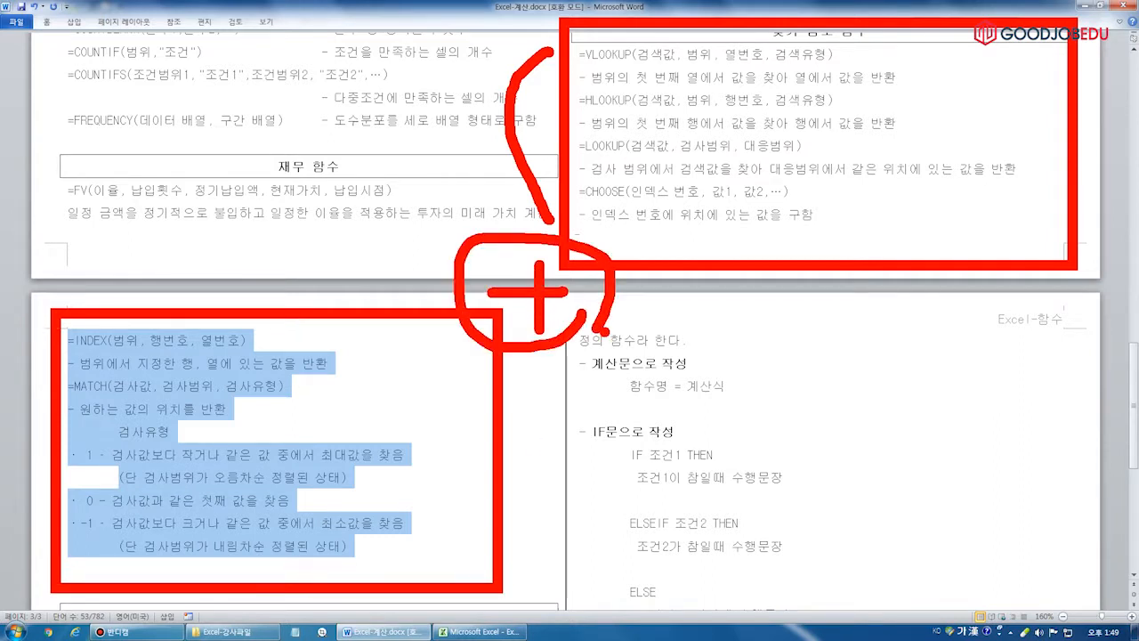
{"action": "key", "text": "Escape"}
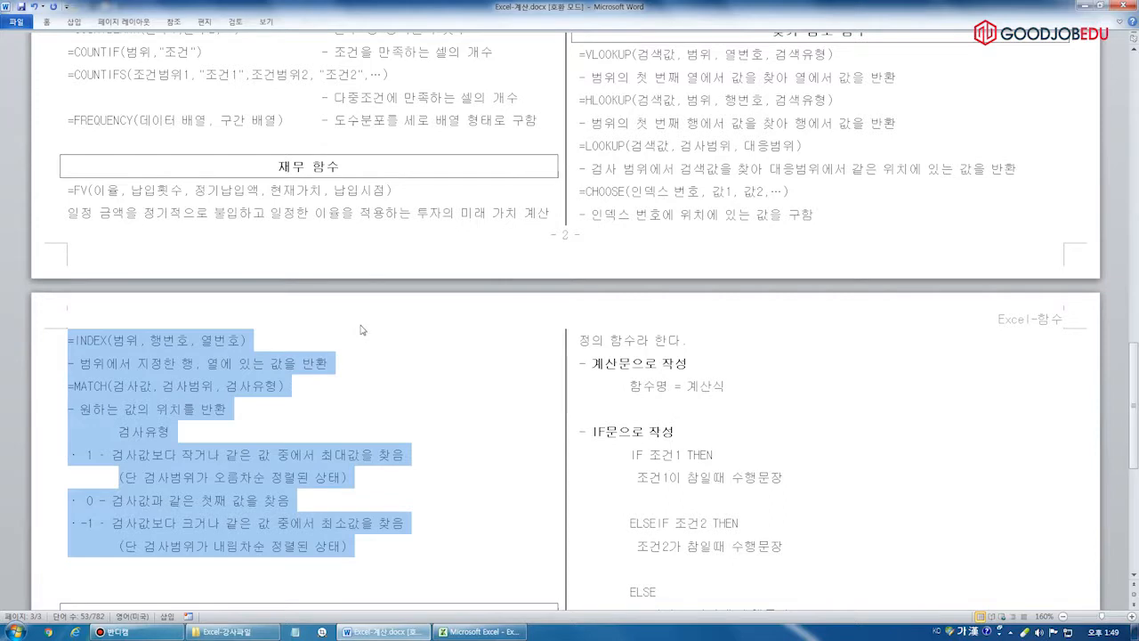
- Select the INDEX and MATCH notes through the blank line below and examine the two functions' syntax
{"action": "scroll", "coordinate": [405, 331], "scroll_direction": "down", "scroll_amount": 2}
{"action": "left_click_drag", "start_coordinate": [39, 249], "coordinate": [51, 472]}
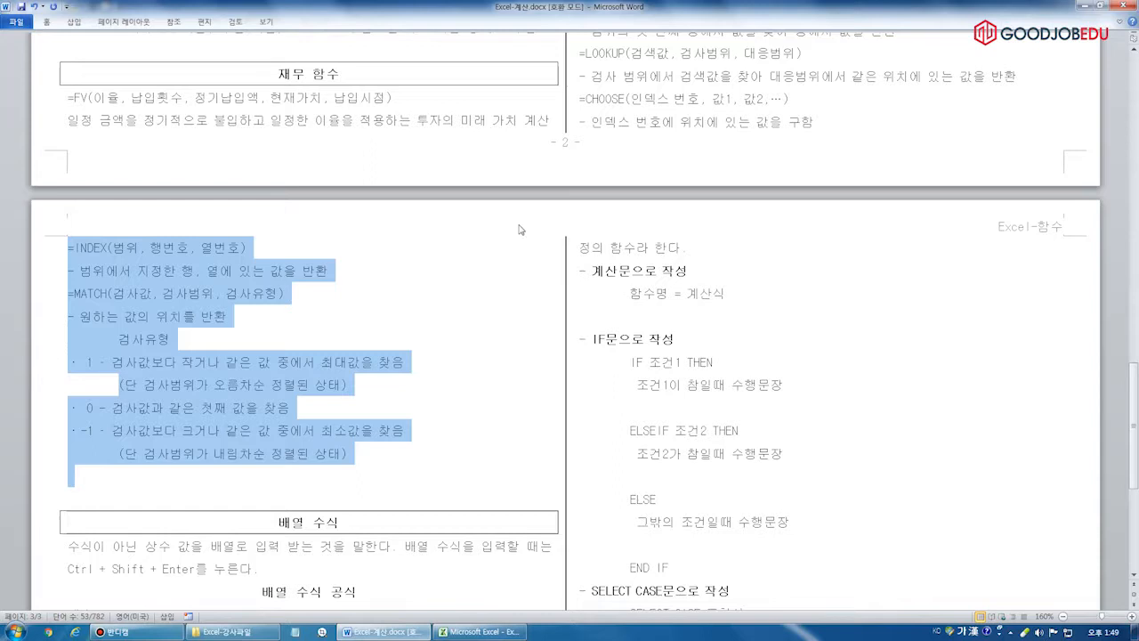
{"action": "scroll", "coordinate": [11, 221], "scroll_direction": "down", "scroll_amount": 1}
{"action": "key", "text": "ctrl+2"}
{"action": "mouse_move", "coordinate": [59, 201]}
{"action": "left_mouse_down"}
{"action": "mouse_move", "coordinate": [42, 246]}
{"action": "mouse_move", "coordinate": [54, 267]}
{"action": "mouse_move", "coordinate": [58, 200]}
{"action": "mouse_move", "coordinate": [55, 256]}
{"action": "mouse_move", "coordinate": [31, 283]}
{"action": "left_mouse_up"}
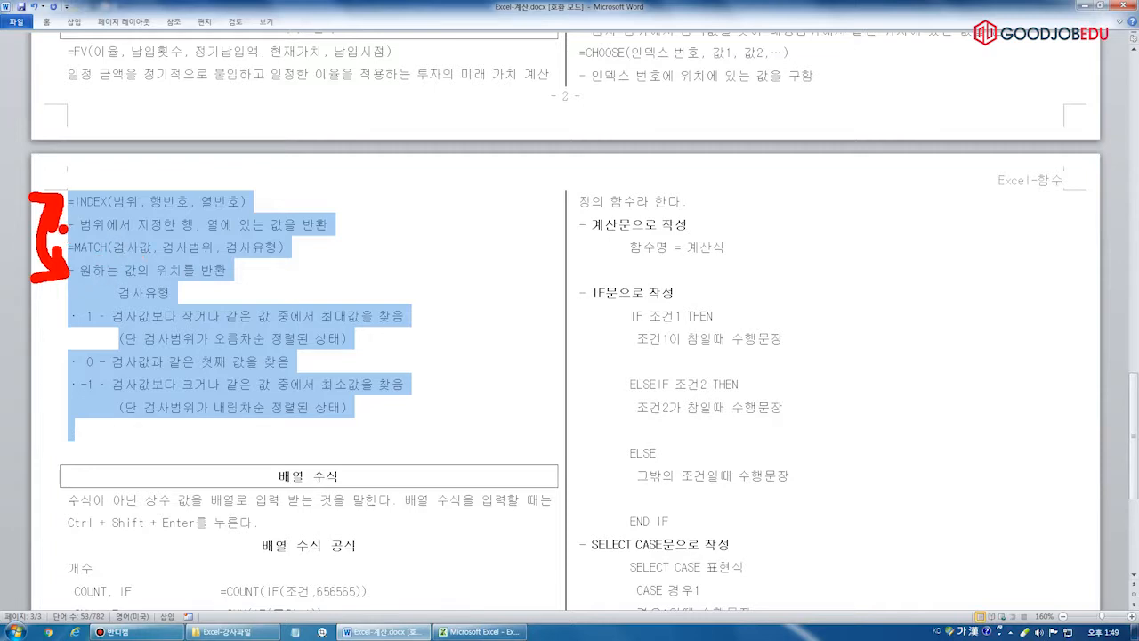
- Switch to the Excel workbook Excel-강사.xlsm and move the 찾기참조2 sheet behind 찾기참조(강사2)
{"action": "key", "text": "Escape"}
{"action": "key", "text": "Hangul"}
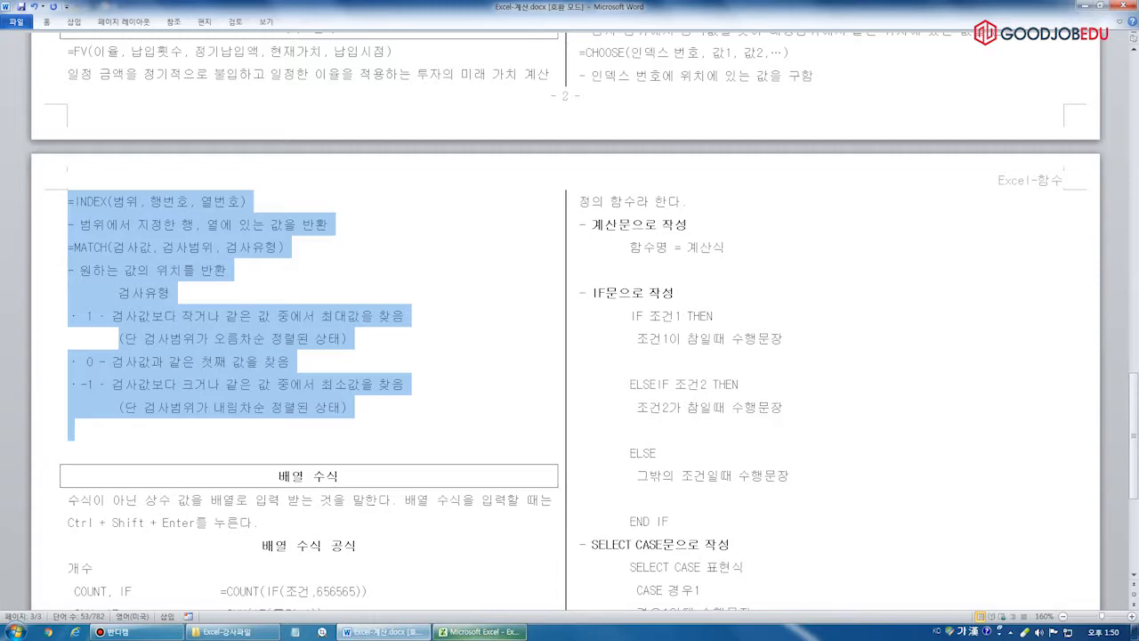
{"action": "left_click", "coordinate": [480, 630]}
{"action": "left_click", "coordinate": [335, 608]}
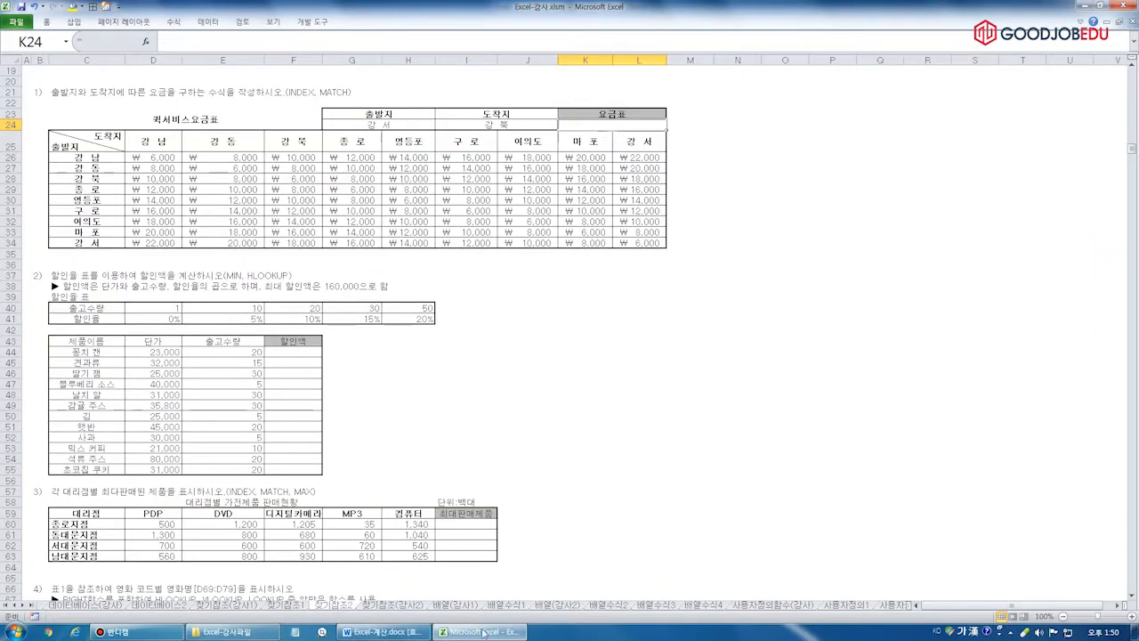
{"action": "left_click", "coordinate": [293, 608]}
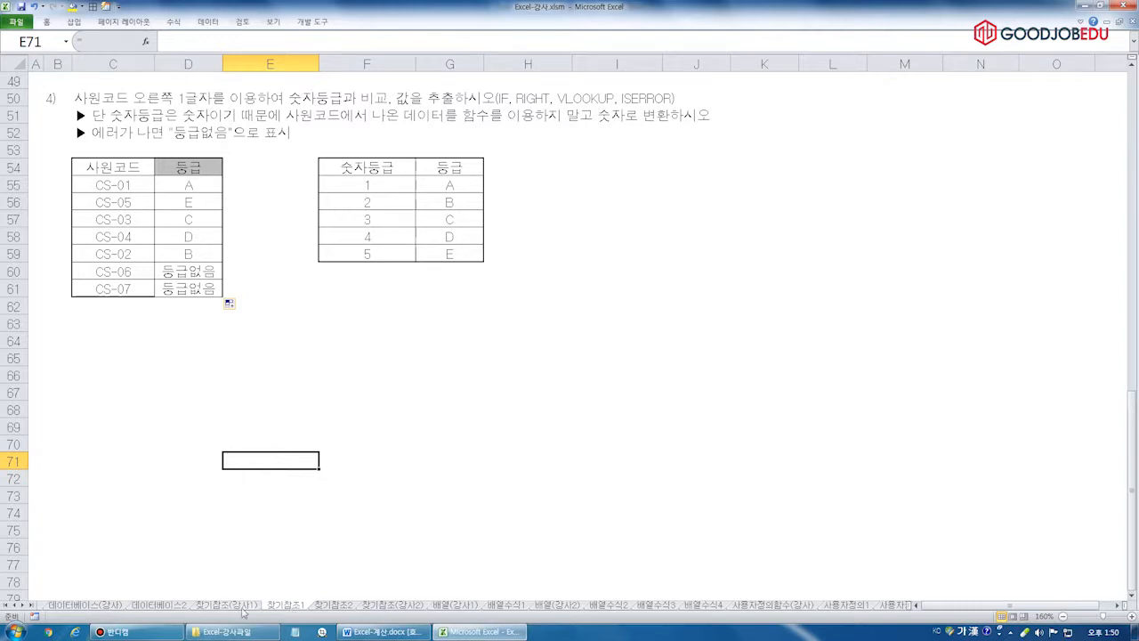
{"action": "left_click", "coordinate": [385, 610]}
{"action": "left_click", "coordinate": [339, 611]}
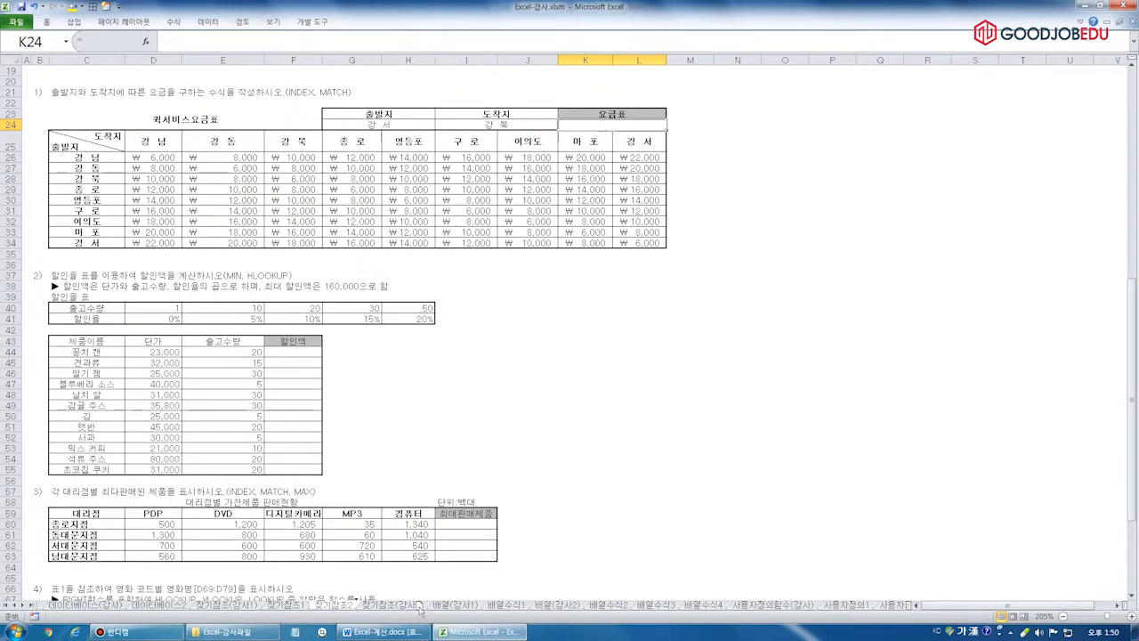
{"action": "left_click_drag", "start_coordinate": [342, 611], "coordinate": [441, 611]}
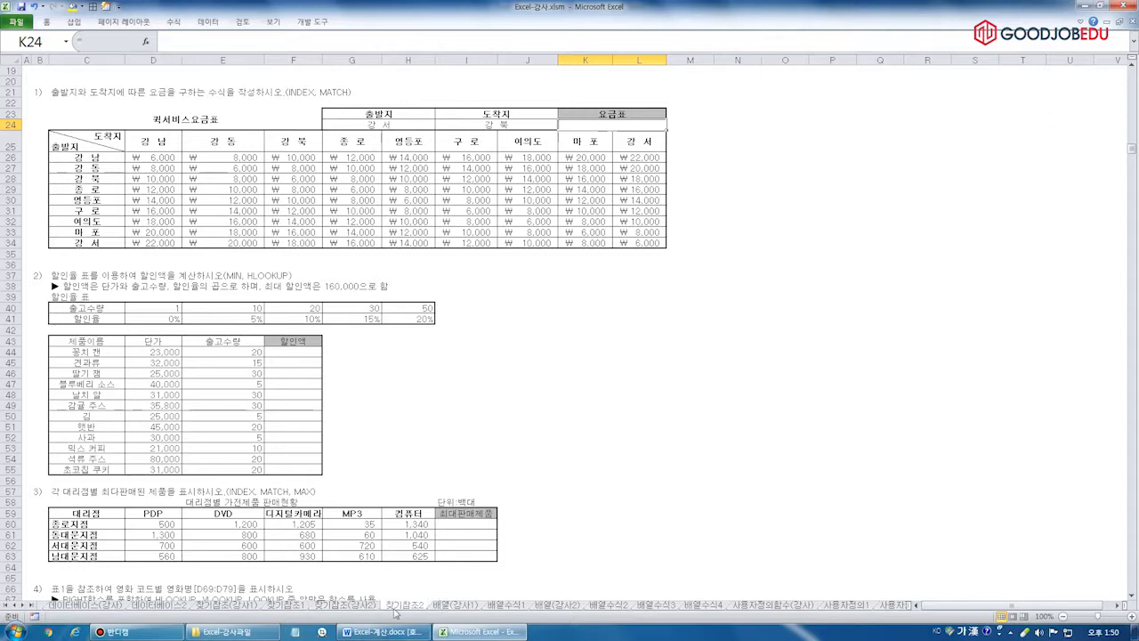
- On the 찾기참조(강사2) sheet, start an INDEX formula in B31 below the yellow fruit table and check its arguments
{"action": "left_click", "coordinate": [365, 611]}
{"action": "left_click", "coordinate": [66, 91]}
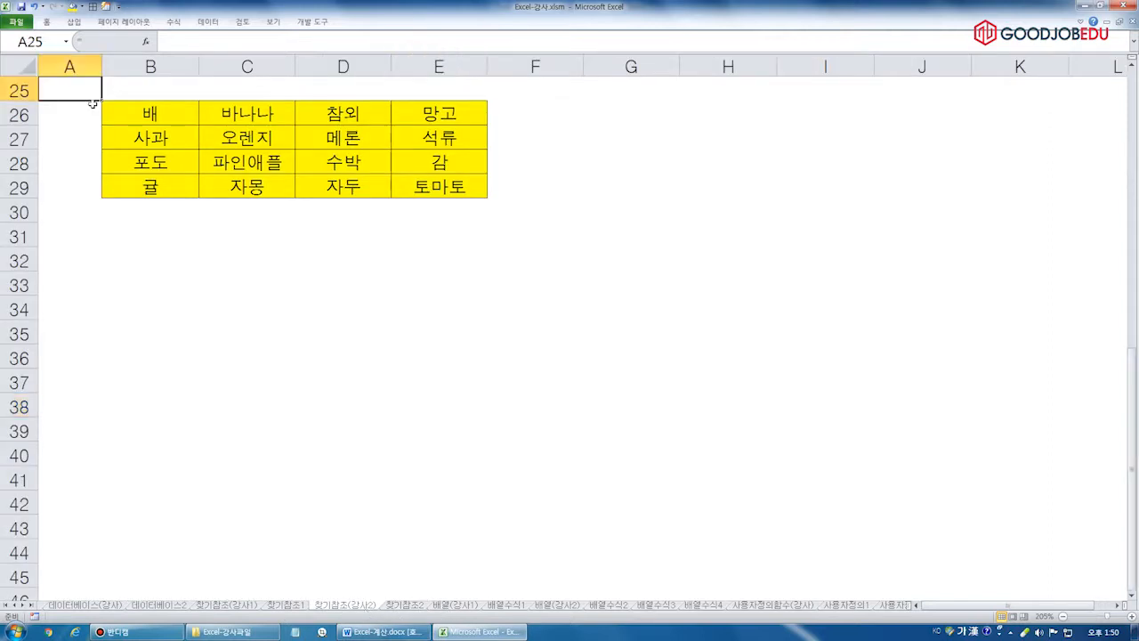
{"action": "left_click", "coordinate": [185, 248]}
{"action": "left_click", "coordinate": [82, 91]}
{"action": "scroll", "coordinate": [96, 130], "scroll_direction": "up", "scroll_amount": 3, "text": "ctrl"}
{"action": "scroll", "coordinate": [95, 133], "scroll_direction": "down", "scroll_amount": 4}
{"action": "left_click", "coordinate": [195, 315]}
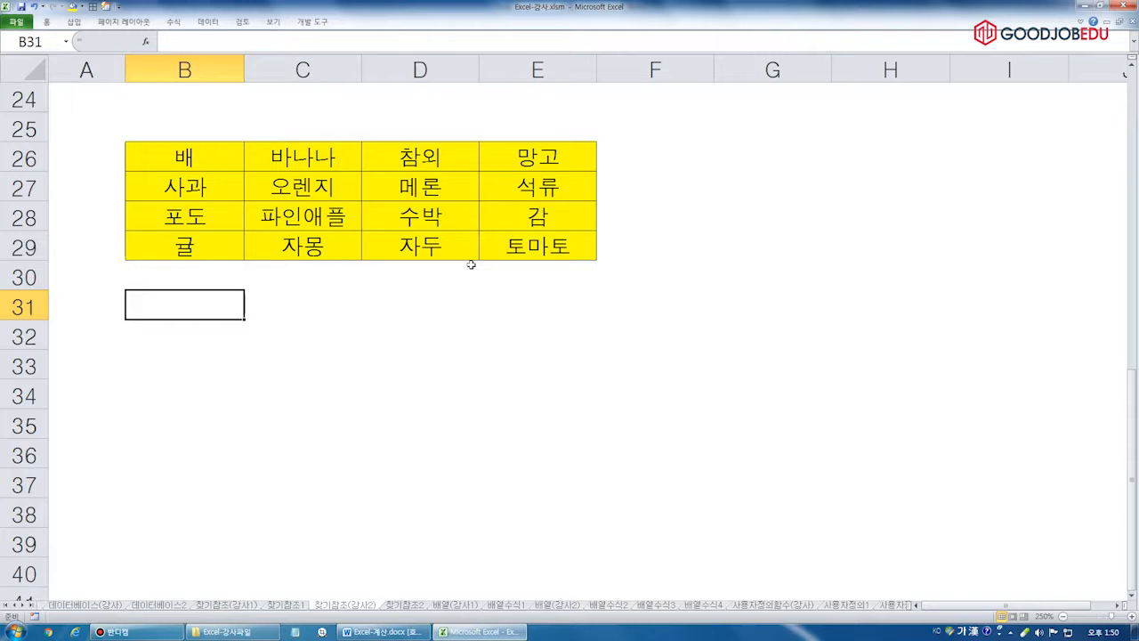
{"action": "type", "text": "=ㅑㅜ"}
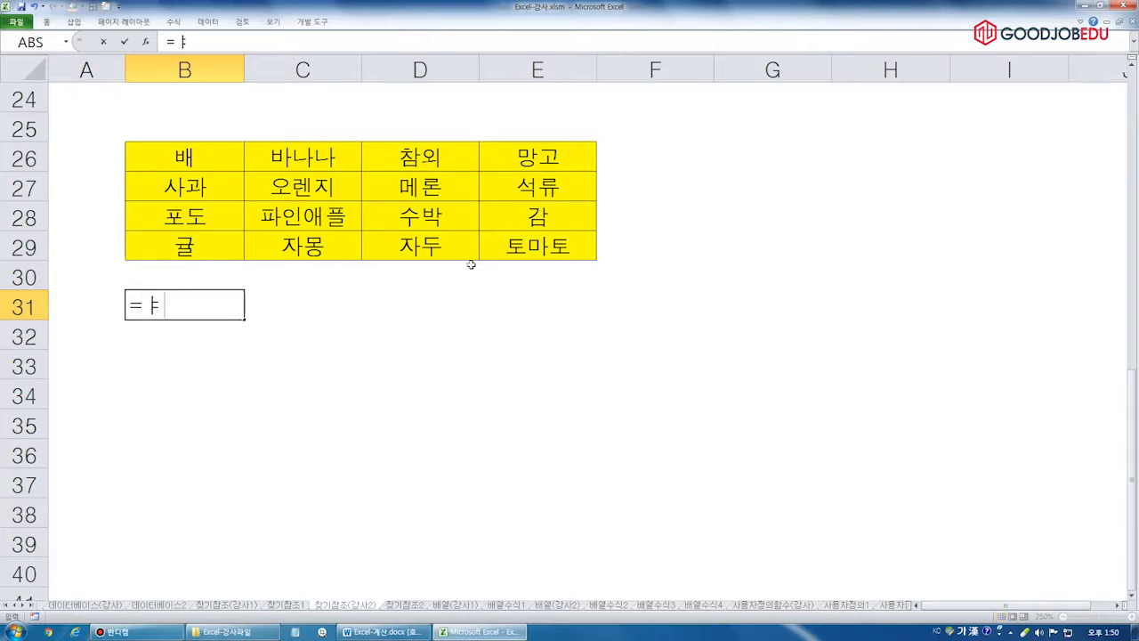
{"action": "key", "text": "BackSpace"}
{"action": "key", "text": "BackSpace"}
{"action": "type", "text": "index("}
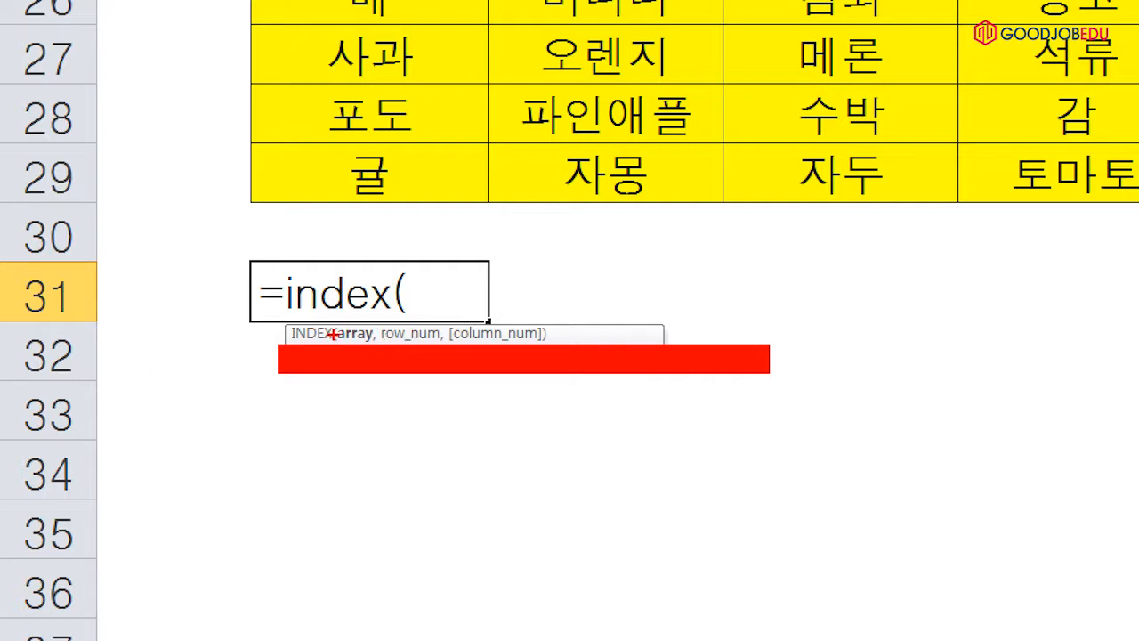
{"action": "left_click_drag", "start_coordinate": [332, 320], "coordinate": [379, 343]}
{"action": "mouse_move", "coordinate": [329, 301]}
{"action": "left_mouse_down"}
{"action": "mouse_move", "coordinate": [348, 316]}
{"action": "mouse_move", "coordinate": [370, 286]}
{"action": "left_mouse_up"}
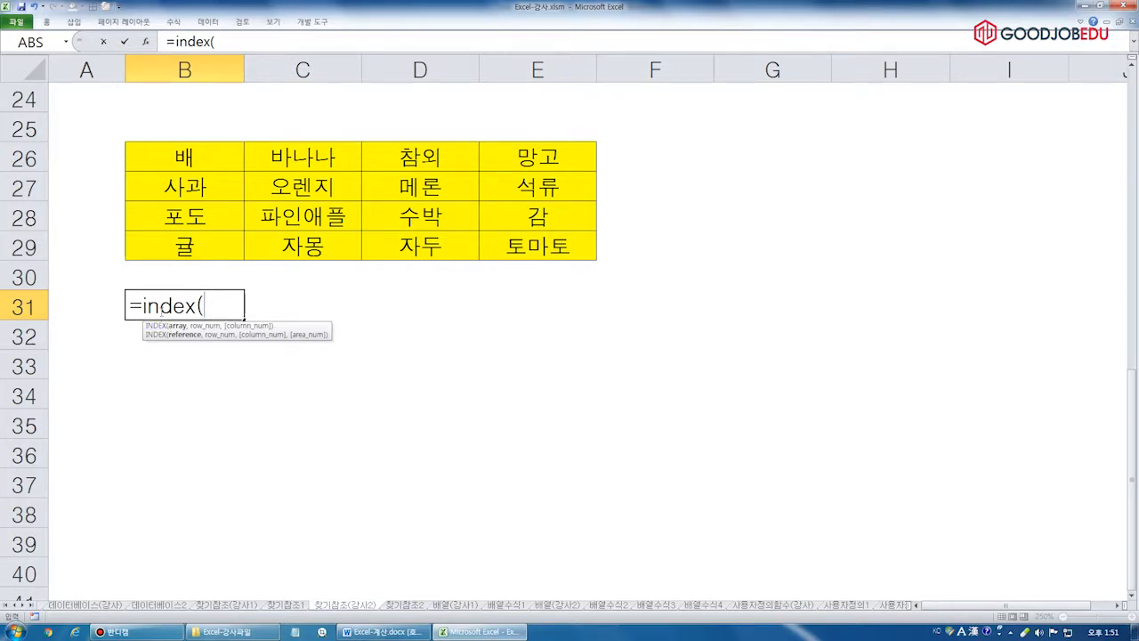
- Complete B31's INDEX formula with the range B26:E29, row number 3 and column number 1
{"action": "left_click_drag", "start_coordinate": [211, 155], "coordinate": [592, 256]}
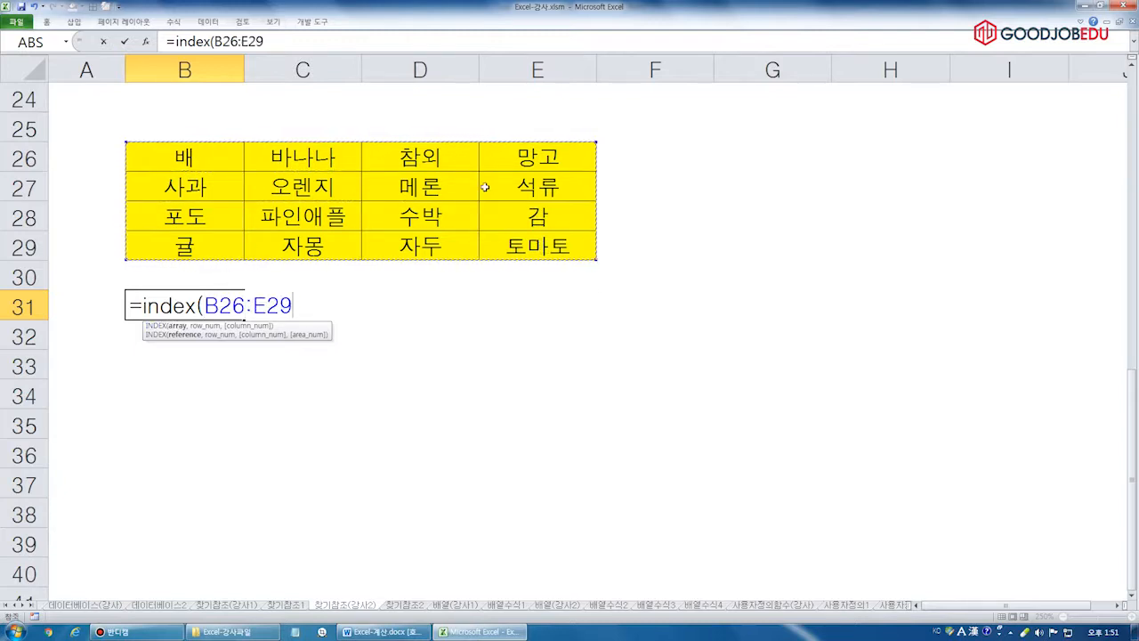
{"action": "type", "text": ","}
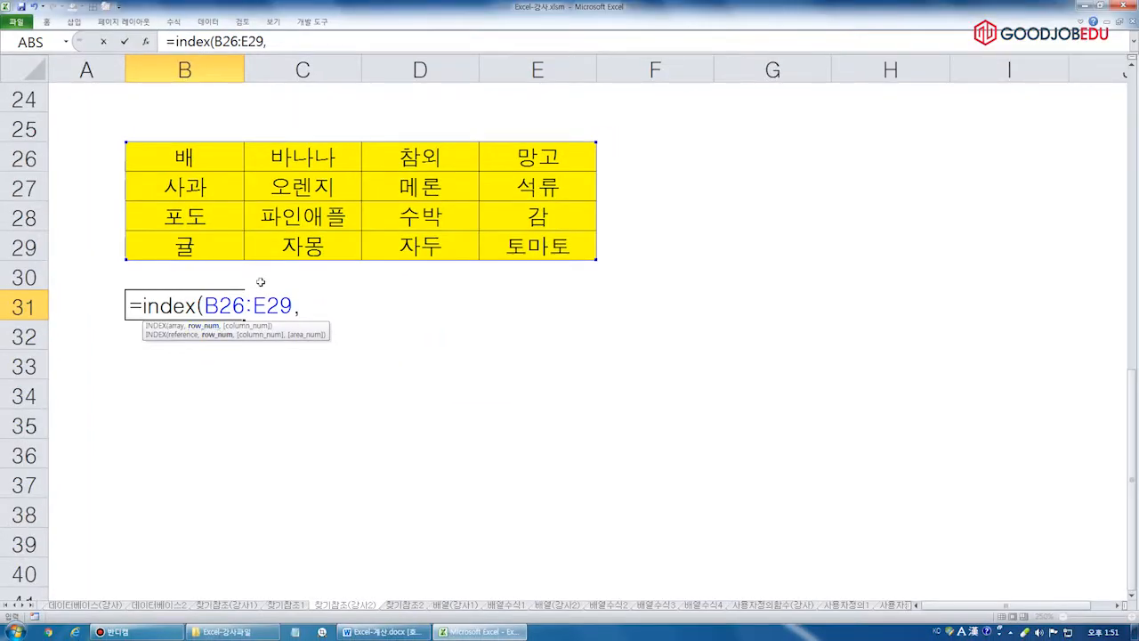
{"action": "type", "text": "3"}
{"action": "type", "text": ","}
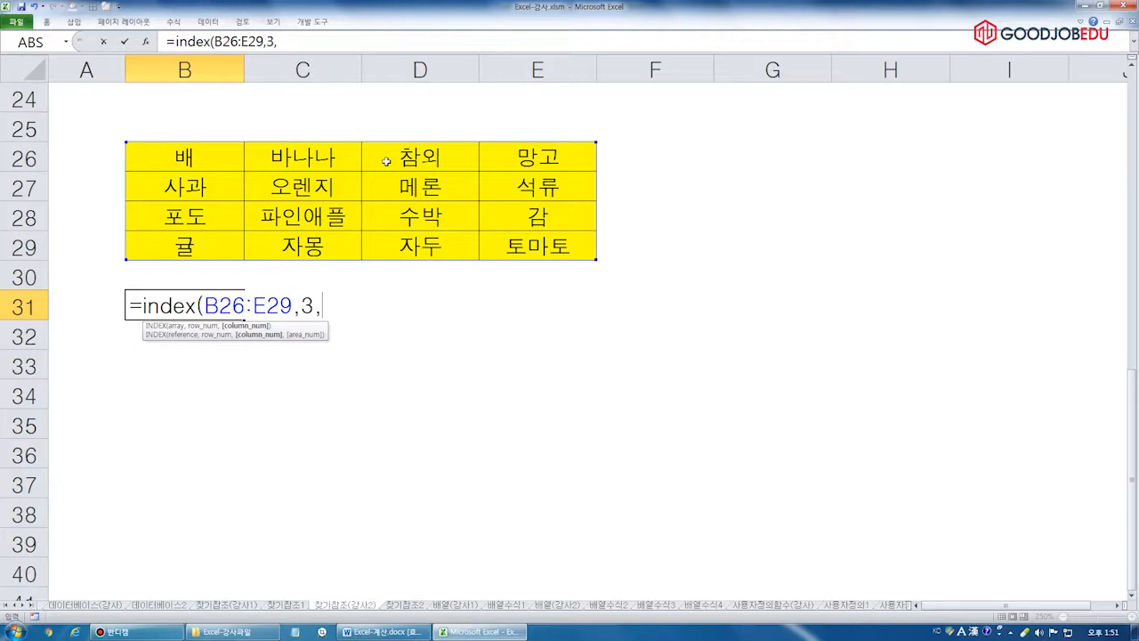
{"action": "type", "text": "1"}
{"action": "type", "text": ")"}
{"action": "key", "text": "Return"}
{"action": "key", "text": "Up"}
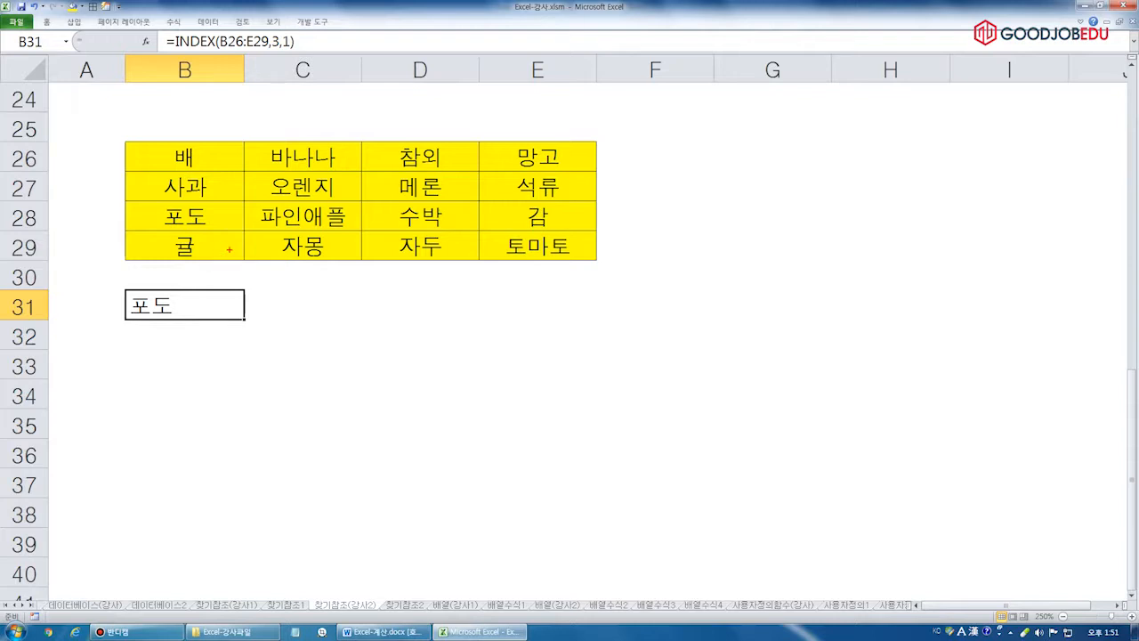
- Trace in the fruit table how row 3 and column 1 of B26:E29 determine B31's result
{"action": "mouse_move", "coordinate": [121, 141]}
{"action": "left_mouse_down"}
{"action": "mouse_move", "coordinate": [468, 240]}
{"action": "mouse_move", "coordinate": [599, 265]}
{"action": "left_mouse_up"}
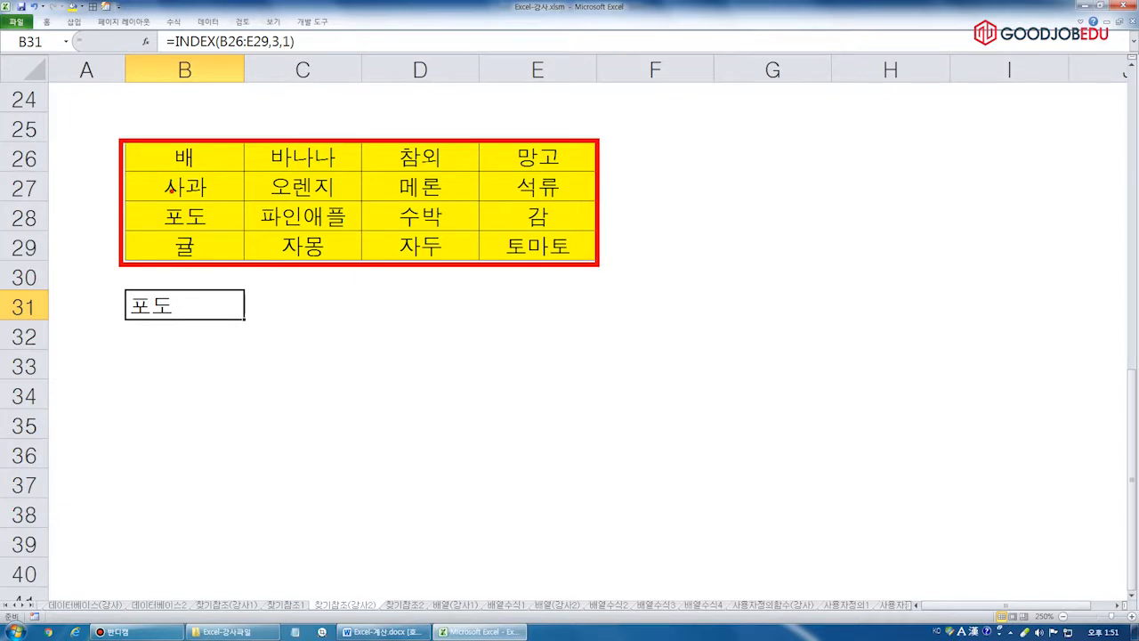
{"action": "left_click_drag", "start_coordinate": [156, 159], "coordinate": [347, 158]}
{"action": "left_click_drag", "start_coordinate": [162, 192], "coordinate": [322, 189]}
{"action": "left_click_drag", "start_coordinate": [157, 236], "coordinate": [347, 232]}
{"action": "left_click_drag", "start_coordinate": [210, 109], "coordinate": [215, 335]}
{"action": "mouse_move", "coordinate": [210, 201]}
{"action": "left_mouse_down"}
{"action": "mouse_move", "coordinate": [153, 235]}
{"action": "mouse_move", "coordinate": [208, 234]}
{"action": "mouse_move", "coordinate": [192, 290]}
{"action": "mouse_move", "coordinate": [215, 267]}
{"action": "left_mouse_up"}
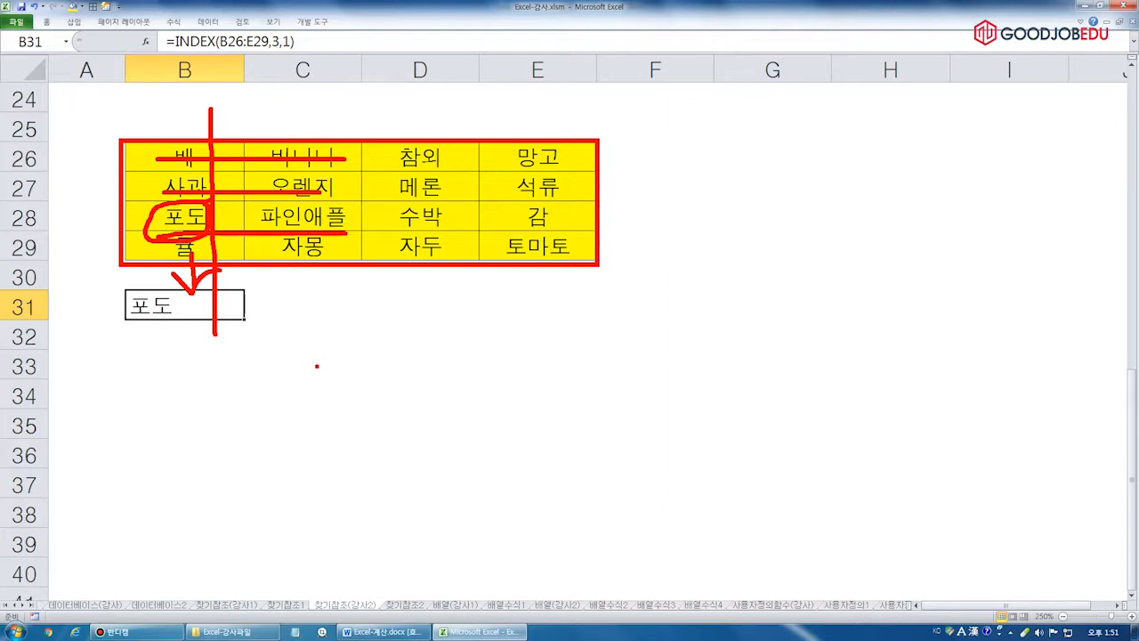
{"action": "left_click_drag", "start_coordinate": [268, 16], "coordinate": [319, 19]}
{"action": "left_click_drag", "start_coordinate": [149, 167], "coordinate": [273, 162]}
{"action": "left_click_drag", "start_coordinate": [158, 195], "coordinate": [283, 194]}
{"action": "left_click_drag", "start_coordinate": [151, 235], "coordinate": [281, 230]}
{"action": "left_click_drag", "start_coordinate": [214, 133], "coordinate": [206, 295]}
{"action": "mouse_move", "coordinate": [193, 208]}
{"action": "left_mouse_down"}
{"action": "mouse_move", "coordinate": [145, 232]}
{"action": "mouse_move", "coordinate": [168, 205]}
{"action": "left_mouse_up"}
{"action": "left_click_drag", "start_coordinate": [183, 242], "coordinate": [190, 299]}
{"action": "left_click_drag", "start_coordinate": [212, 274], "coordinate": [194, 297]}
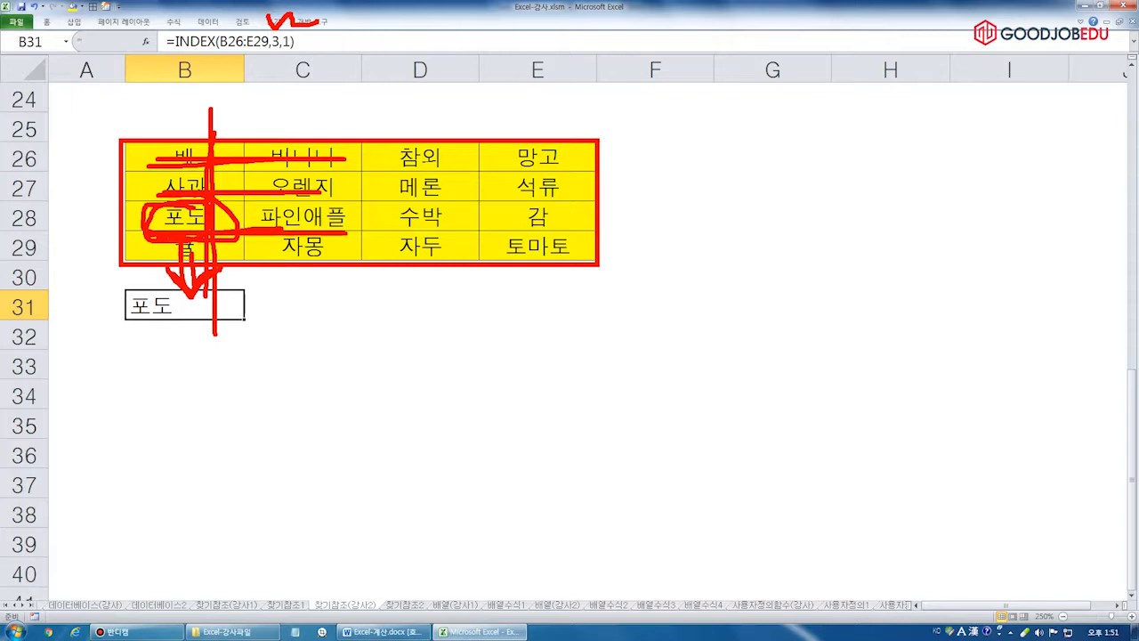
{"action": "key", "text": "Escape"}
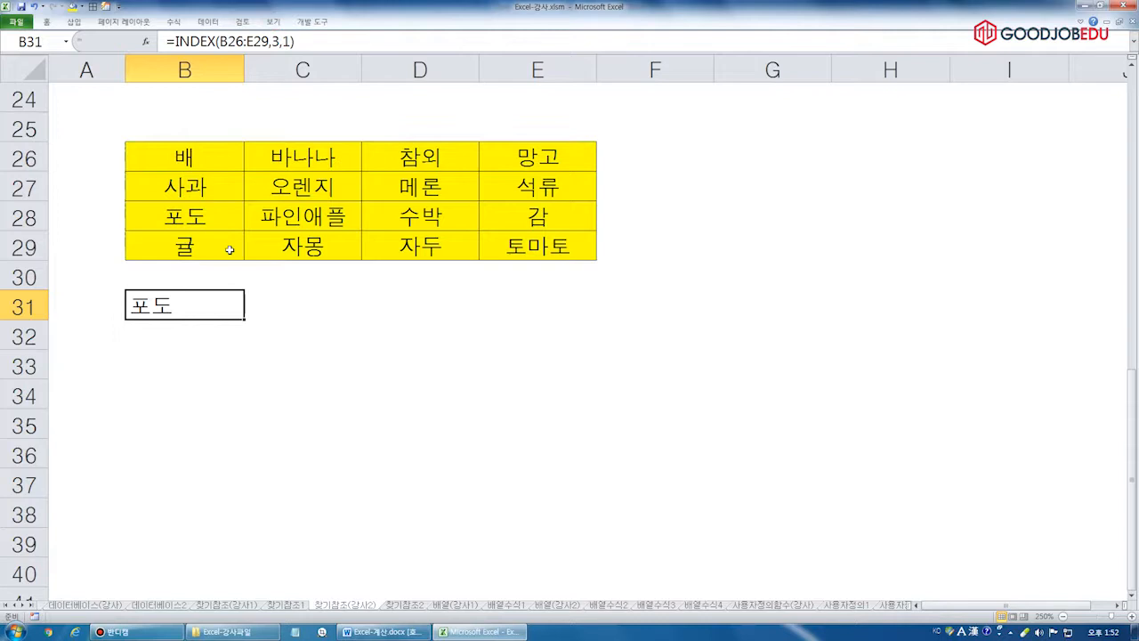
- Change B31's INDEX formula to row number 4 and column number 2
{"action": "double_click", "coordinate": [224, 310]}
{"action": "double_click", "coordinate": [318, 305]}
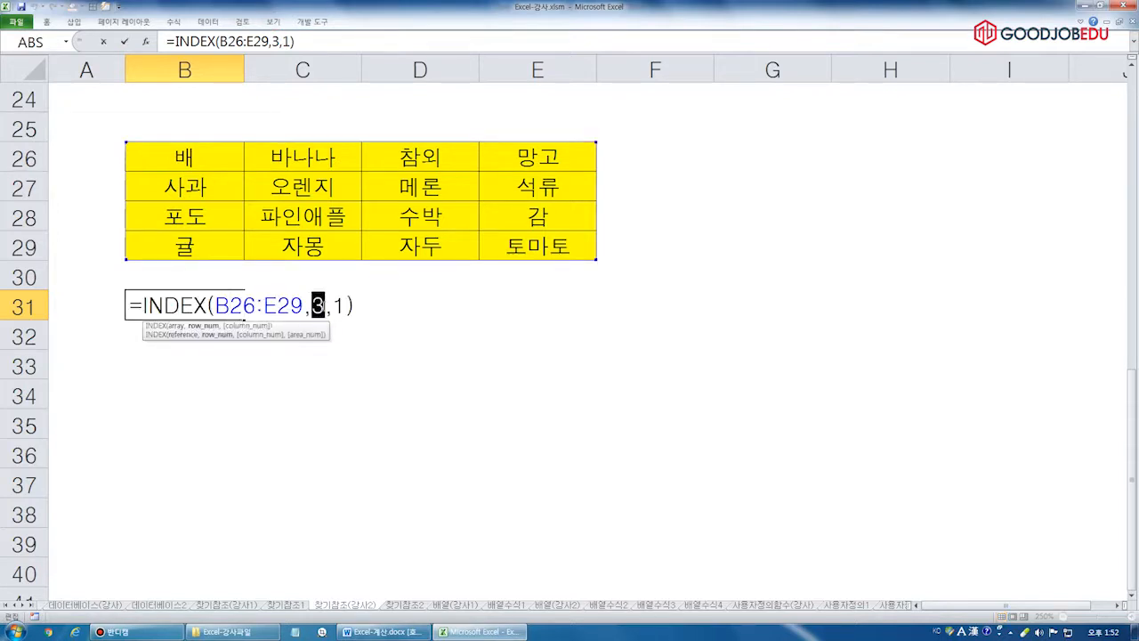
{"action": "type", "text": "4"}
{"action": "double_click", "coordinate": [339, 305]}
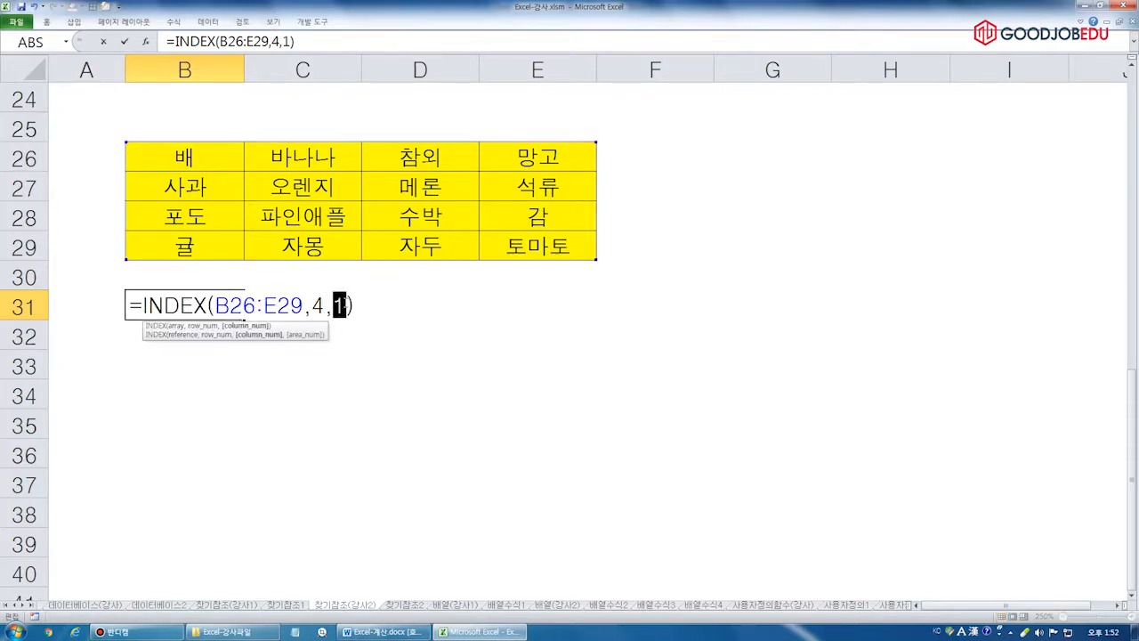
{"action": "type", "text": "2"}
{"action": "key", "text": "Return"}
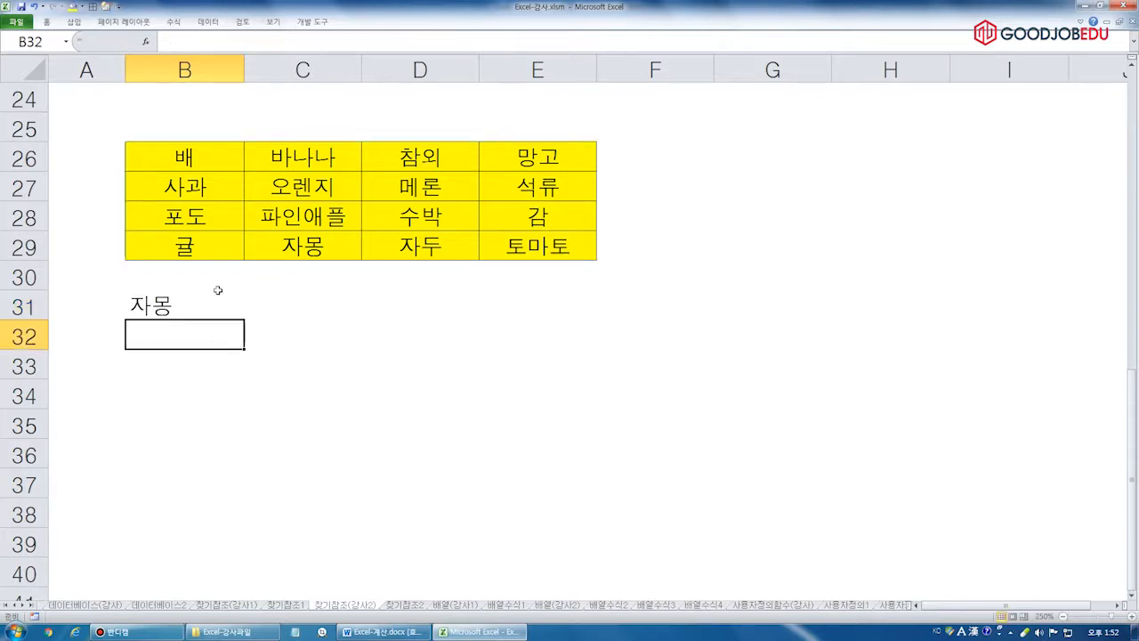
- Trace in the fruit table how row 4 and column 2 determine B31's result, and inspect its formula
{"action": "left_click", "coordinate": [194, 304]}
{"action": "left_click_drag", "start_coordinate": [206, 167], "coordinate": [294, 160]}
{"action": "left_click_drag", "start_coordinate": [197, 195], "coordinate": [293, 190]}
{"action": "left_click_drag", "start_coordinate": [191, 221], "coordinate": [335, 219]}
{"action": "left_click_drag", "start_coordinate": [171, 263], "coordinate": [379, 263]}
{"action": "left_click_drag", "start_coordinate": [318, 137], "coordinate": [317, 338]}
{"action": "left_click_drag", "start_coordinate": [267, 240], "coordinate": [312, 240]}
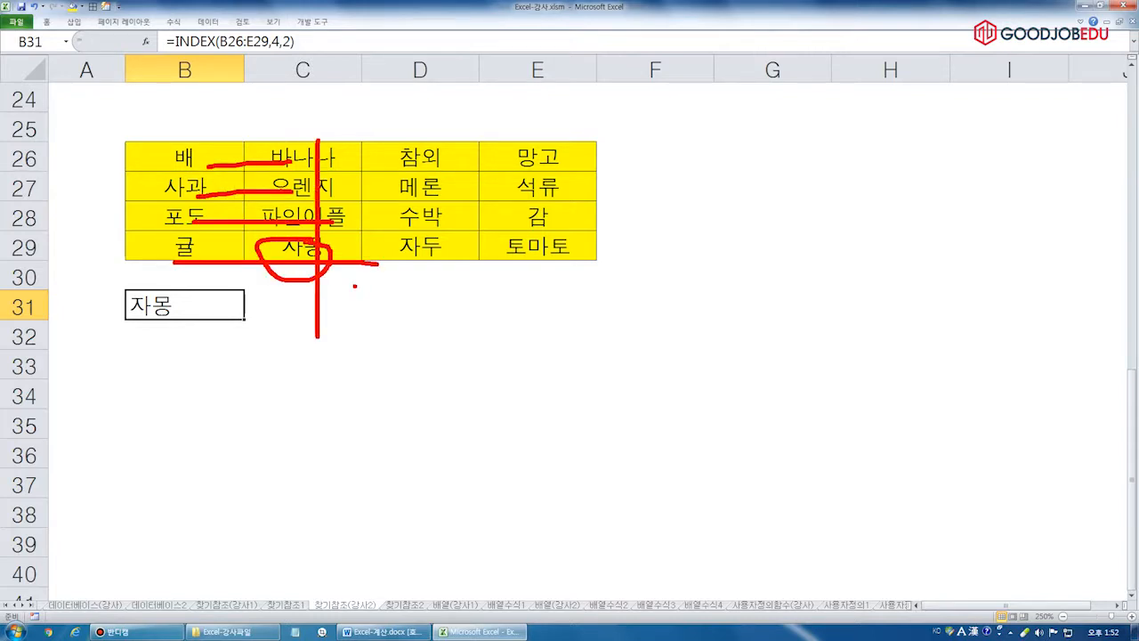
{"action": "key", "text": "Escape"}
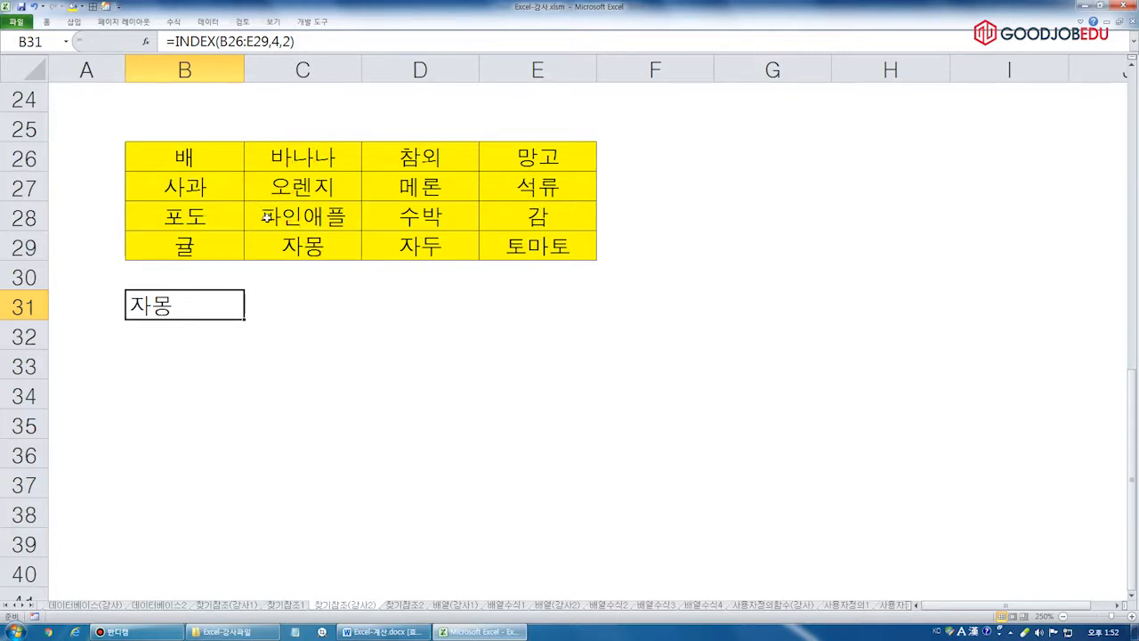
{"action": "double_click", "coordinate": [205, 307]}
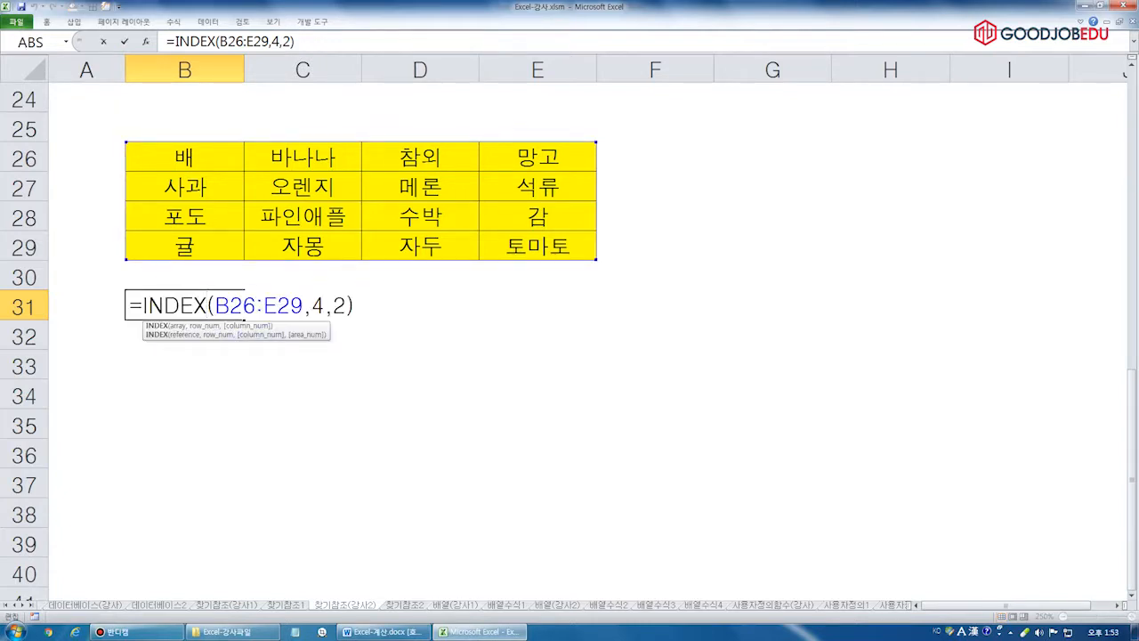
{"action": "key", "text": "Escape"}
- Switch to the Word document Excel-계산.docx and select the MATCH syntax line to read its arguments
{"action": "left_click", "coordinate": [382, 632]}
{"action": "left_click", "coordinate": [105, 286]}
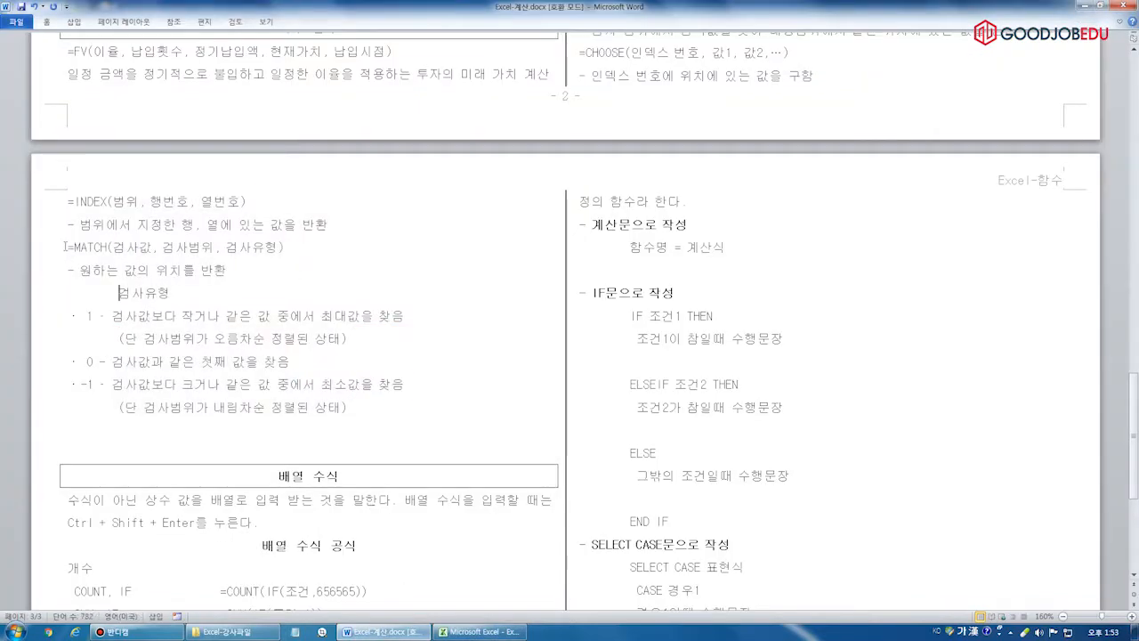
{"action": "scroll", "coordinate": [452, 382], "scroll_direction": "up", "scroll_amount": 6}
{"action": "scroll", "coordinate": [532, 594], "scroll_direction": "up", "scroll_amount": 10}
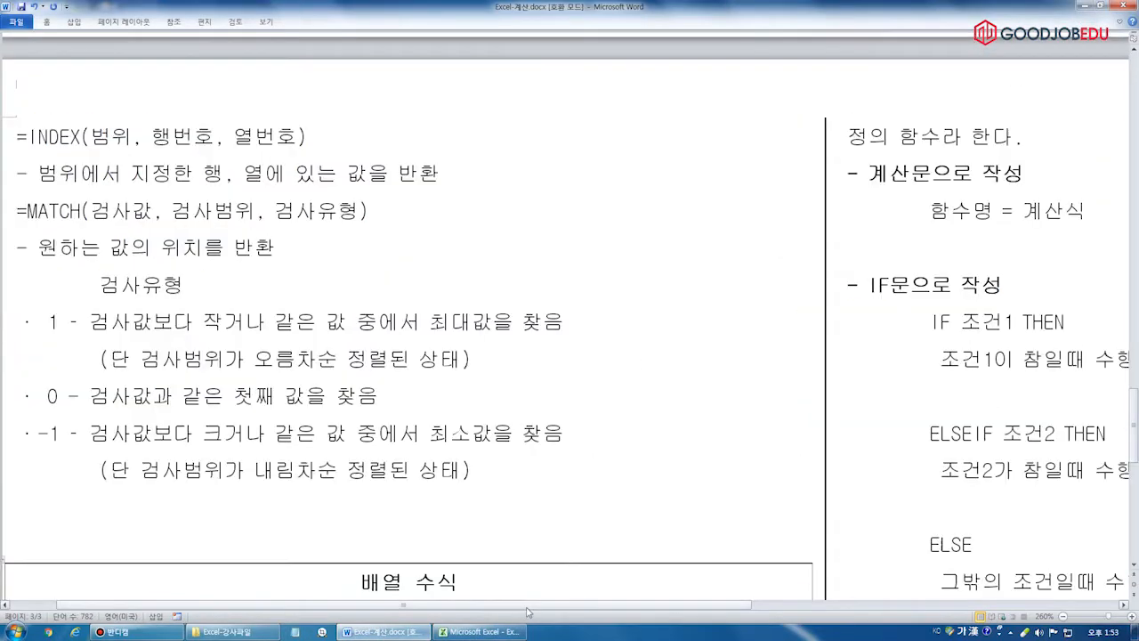
{"action": "left_click", "coordinate": [59, 214]}
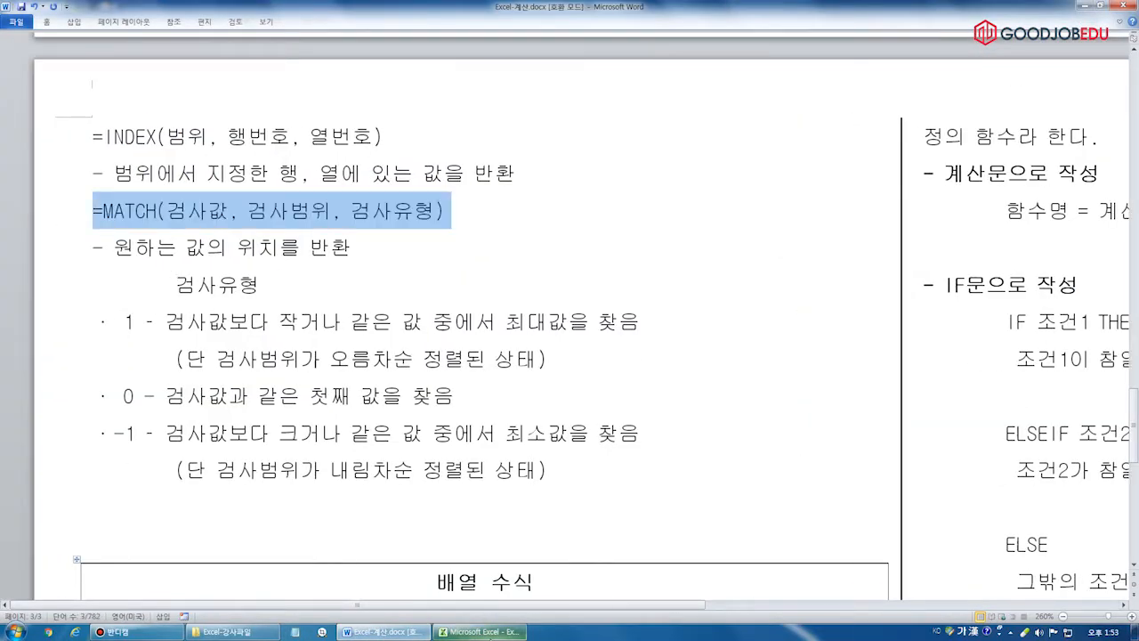
- Switch back to the Excel workbook and set B31's INDEX formula to row number 3 and column number 1
{"action": "left_click", "coordinate": [481, 632]}
{"action": "double_click", "coordinate": [211, 314]}
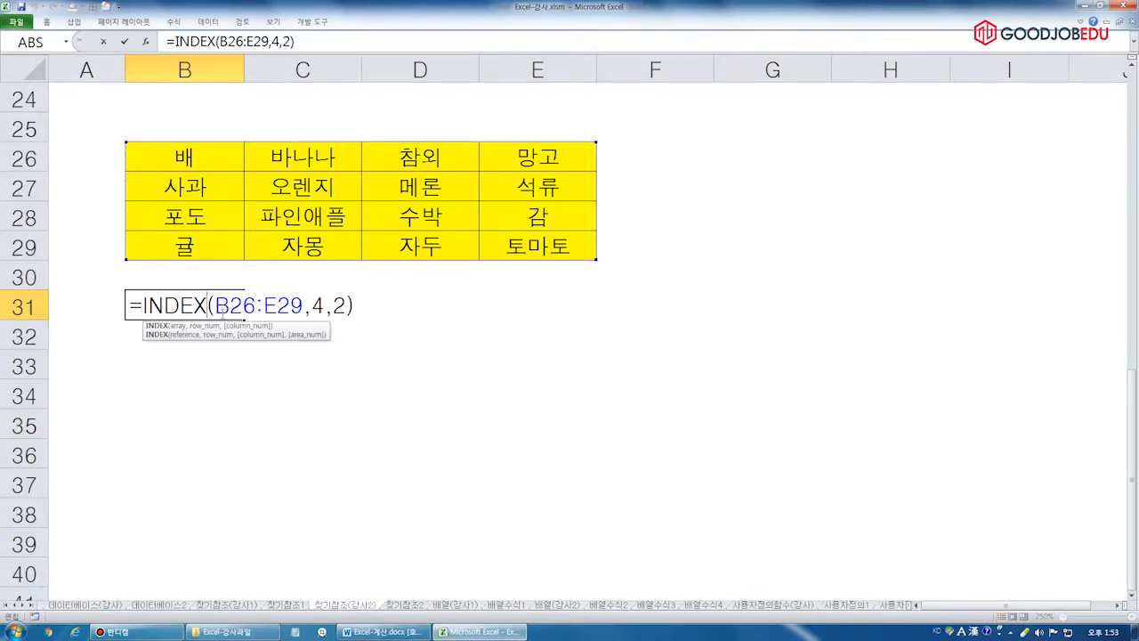
{"action": "double_click", "coordinate": [317, 304]}
{"action": "type", "text": "3"}
{"action": "double_click", "coordinate": [339, 306]}
{"action": "type", "text": "1"}
{"action": "key", "text": "Return"}
{"action": "left_click", "coordinate": [176, 302]}
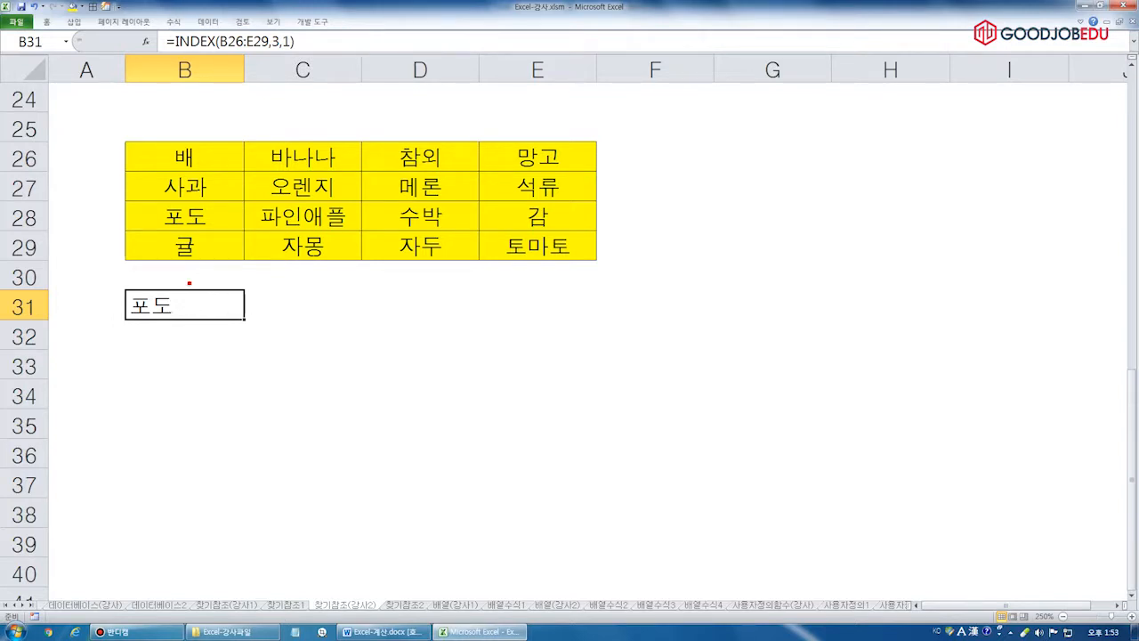
- Examine 포도's position within column B and within row 28 of the fruit table
{"action": "left_click_drag", "start_coordinate": [135, 321], "coordinate": [147, 322]}
{"action": "left_click_drag", "start_coordinate": [122, 139], "coordinate": [245, 263]}
{"action": "mouse_move", "coordinate": [108, 168]}
{"action": "left_mouse_down"}
{"action": "mouse_move", "coordinate": [147, 167]}
{"action": "mouse_move", "coordinate": [156, 191]}
{"action": "left_mouse_up"}
{"action": "left_click_drag", "start_coordinate": [91, 224], "coordinate": [181, 223]}
{"action": "mouse_move", "coordinate": [122, 197]}
{"action": "left_mouse_down"}
{"action": "mouse_move", "coordinate": [611, 246]}
{"action": "mouse_move", "coordinate": [598, 234]}
{"action": "left_mouse_up"}
{"action": "left_click_drag", "start_coordinate": [216, 175], "coordinate": [216, 253]}
{"action": "left_click_drag", "start_coordinate": [283, 162], "coordinate": [316, 233]}
{"action": "left_click_drag", "start_coordinate": [400, 174], "coordinate": [421, 234]}
{"action": "left_click_drag", "start_coordinate": [505, 165], "coordinate": [541, 233]}
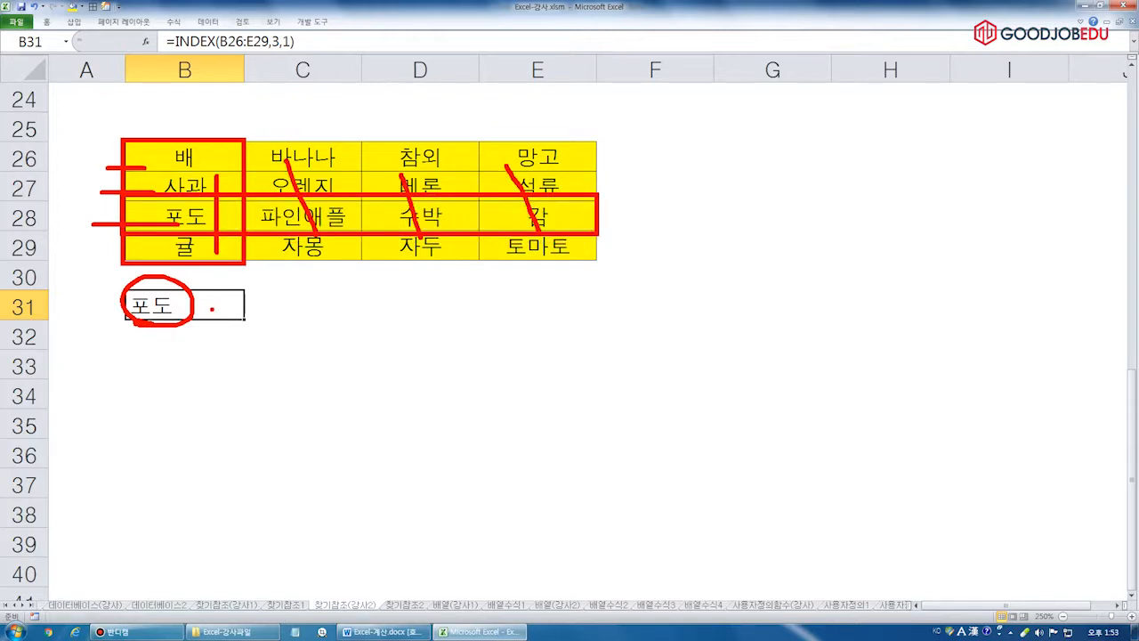
{"action": "key", "text": "Escape"}
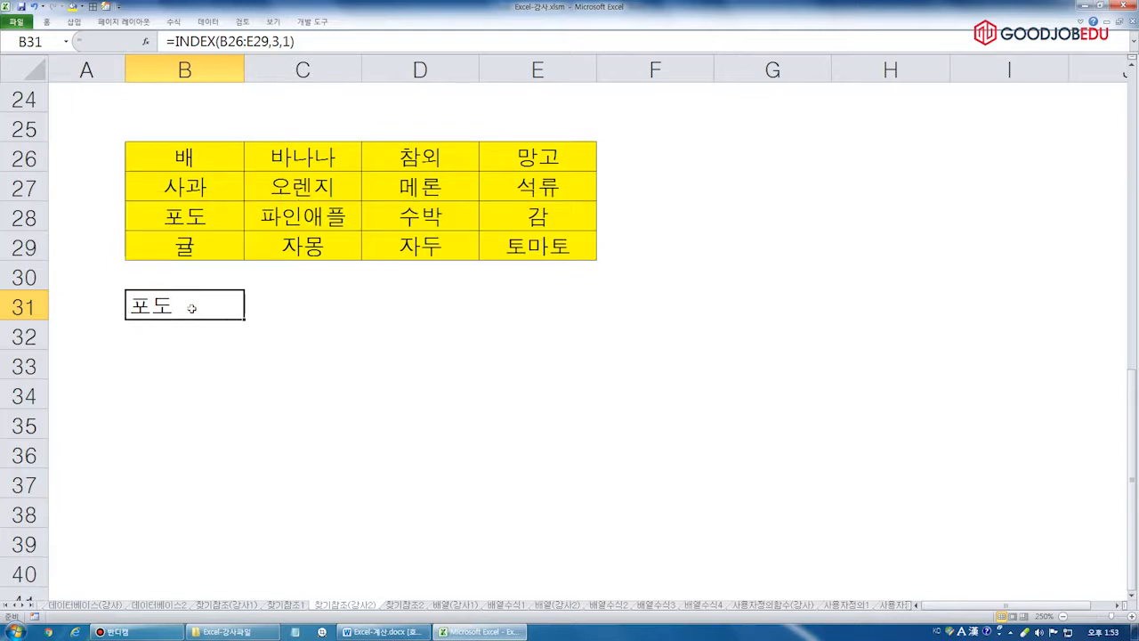
- Enter =MATCH(B31,B26:B29,0) in B33 to find 포도's row position within column B of the fruit table
{"action": "left_click", "coordinate": [178, 360]}
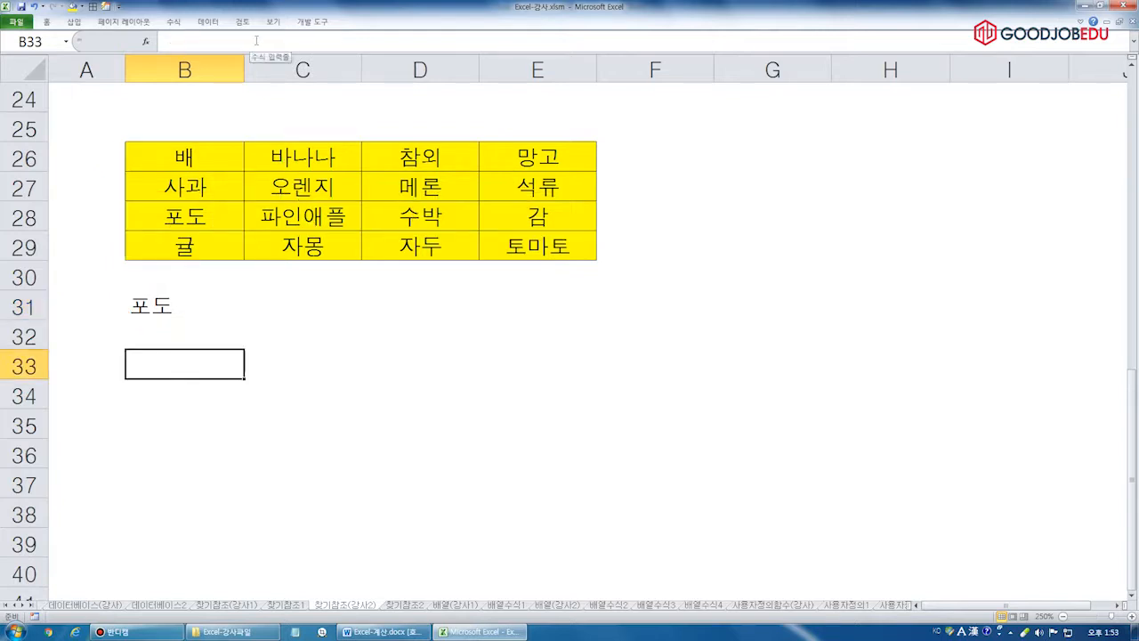
{"action": "type", "text": "=match("}
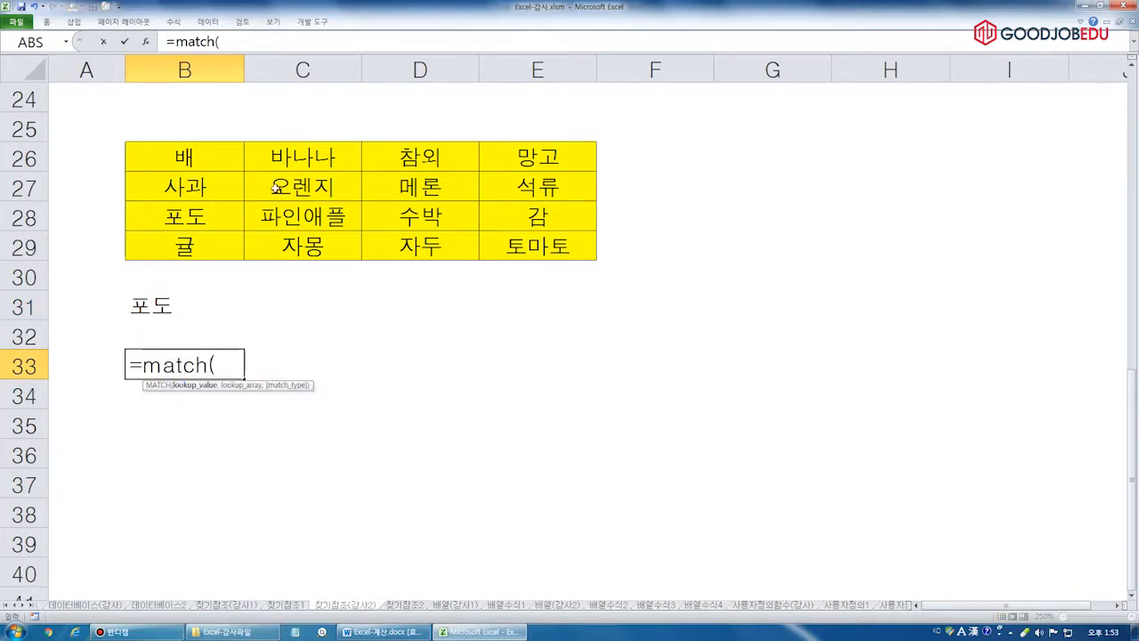
{"action": "left_click", "coordinate": [218, 307]}
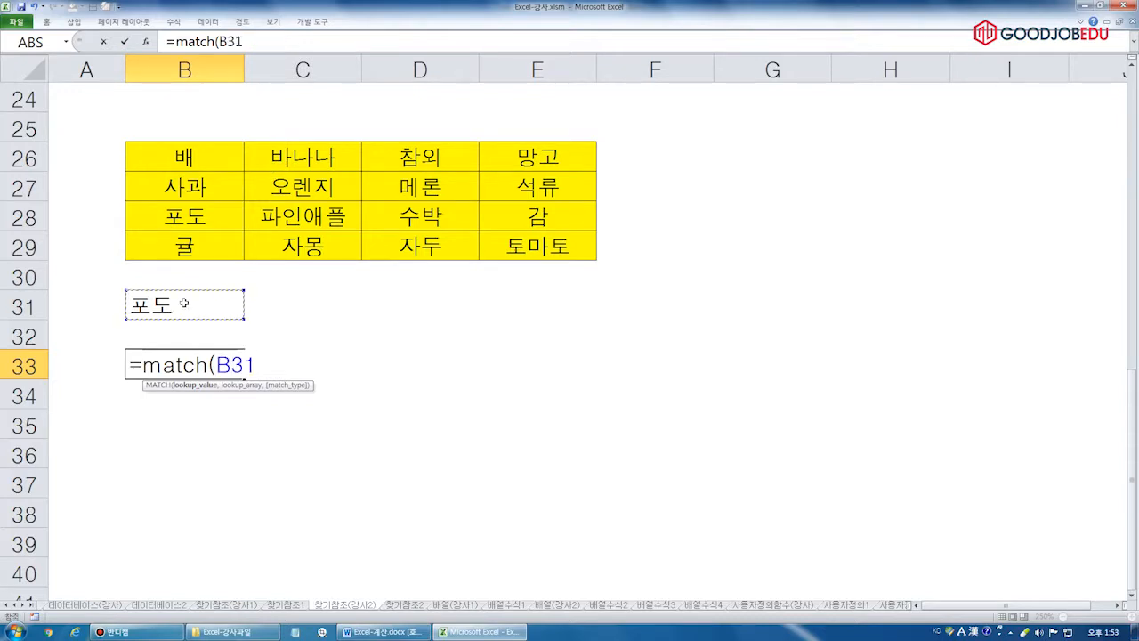
{"action": "type", "text": ","}
{"action": "left_click", "coordinate": [201, 157]}
{"action": "left_click_drag", "start_coordinate": [201, 158], "coordinate": [202, 245]}
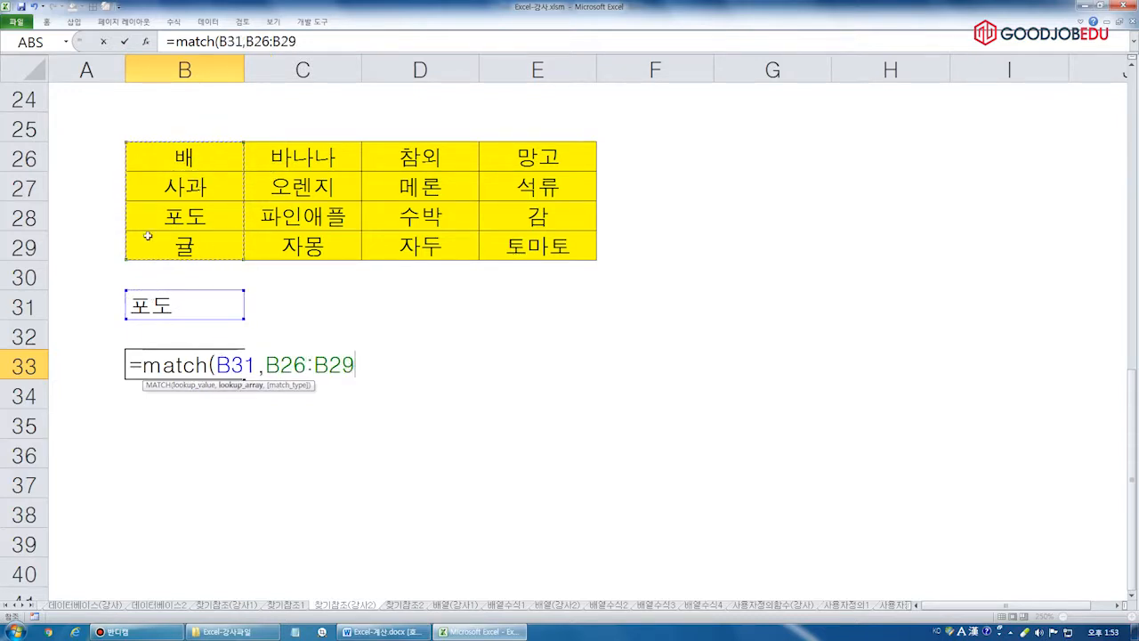
{"action": "type", "text": ","}
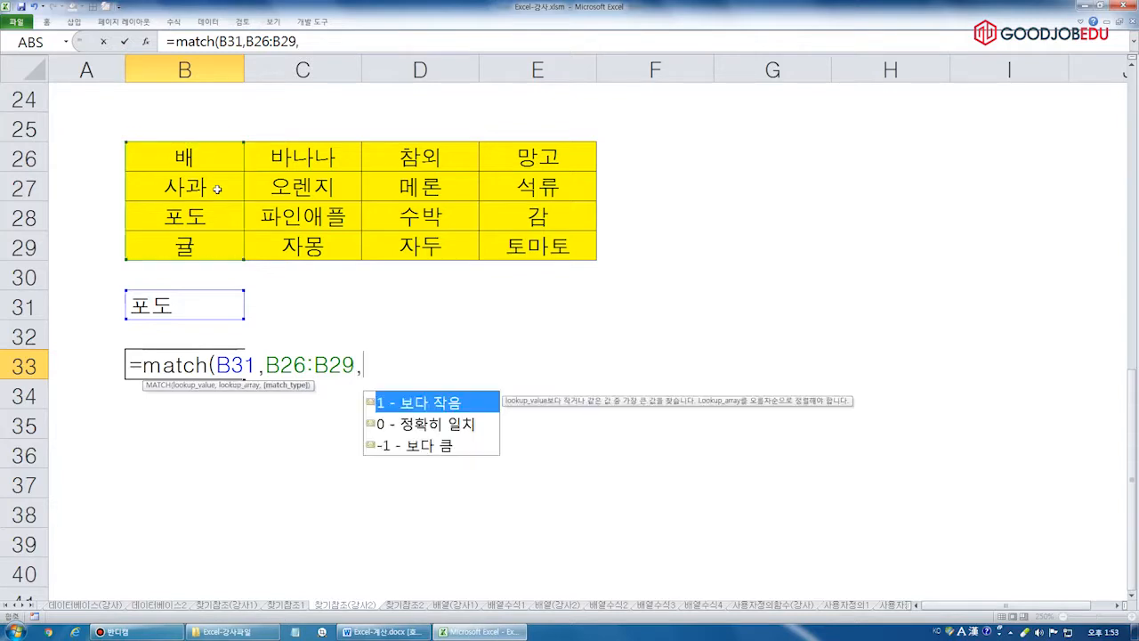
{"action": "type", "text": "0)"}
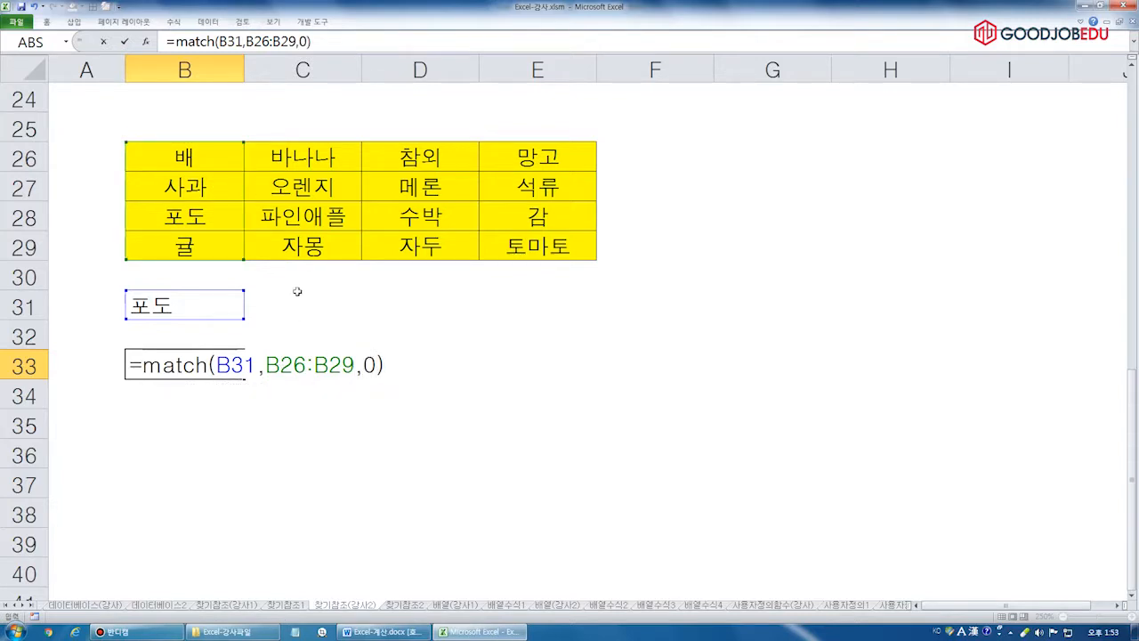
{"action": "key", "text": "BackSpace"}
{"action": "key", "text": "BackSpace"}
{"action": "type", "text": "0)"}
{"action": "key", "text": "ctrl+Return"}
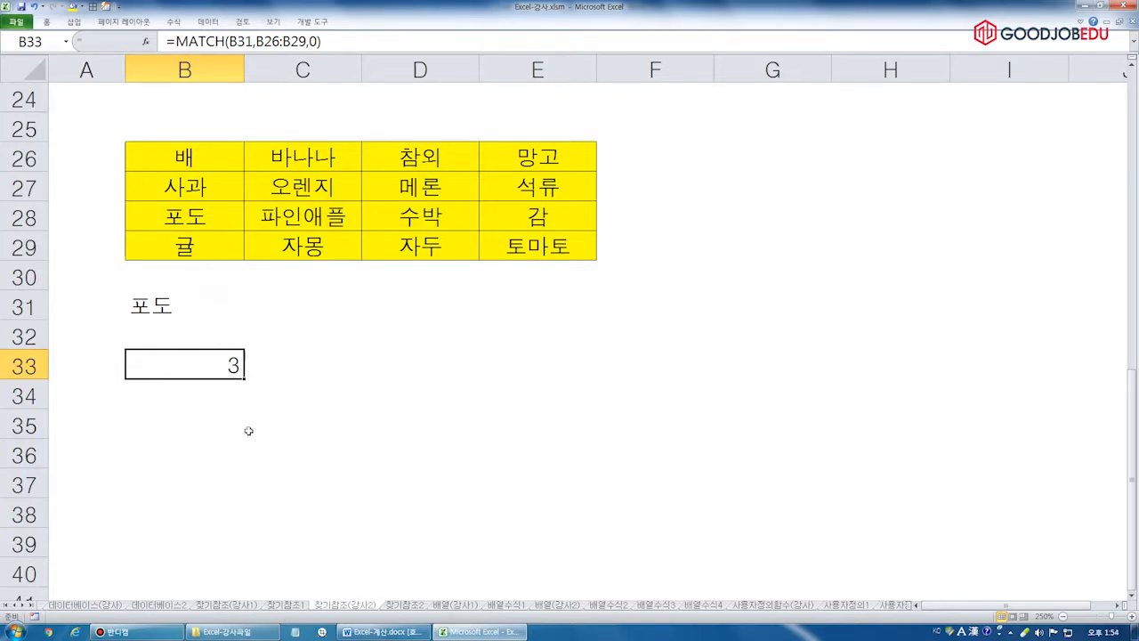
- Enter =MATCH(B31,B28:E28,0) in B34 to find 포도's column position within row 28
{"action": "left_click", "coordinate": [228, 401]}
{"action": "type", "text": "=match("}
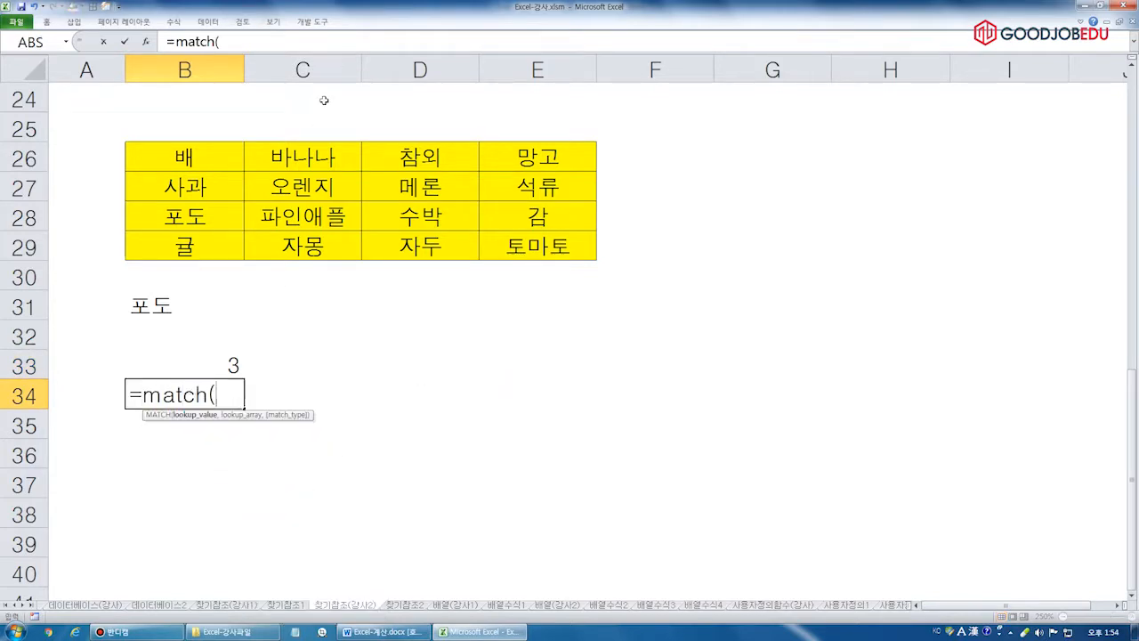
{"action": "left_click", "coordinate": [194, 316]}
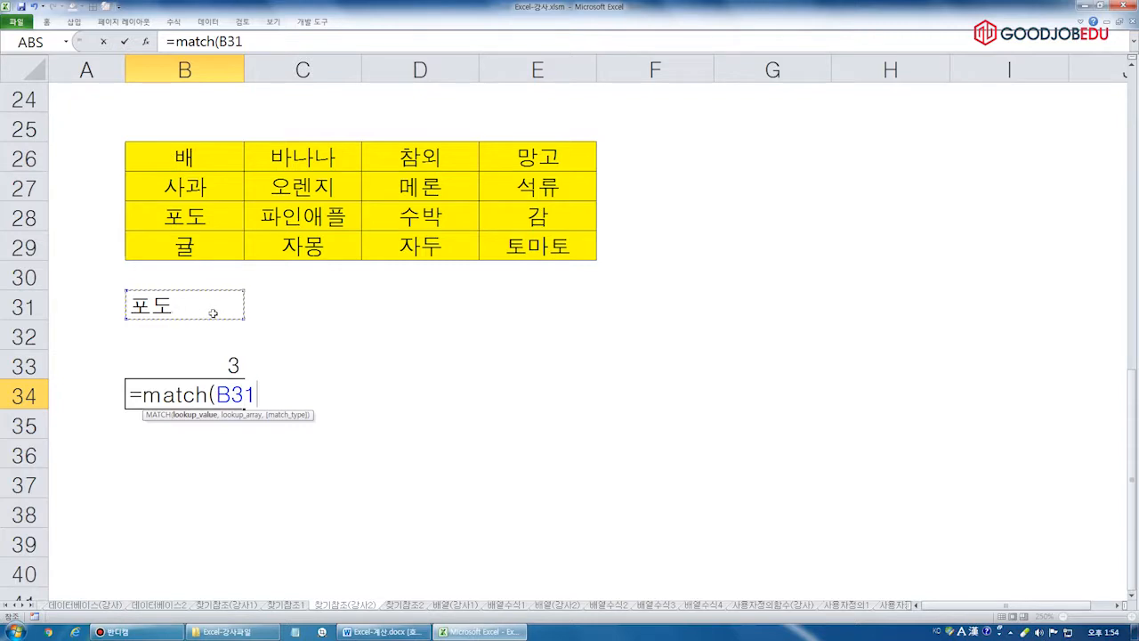
{"action": "type", "text": ","}
{"action": "left_click_drag", "start_coordinate": [190, 213], "coordinate": [559, 222]}
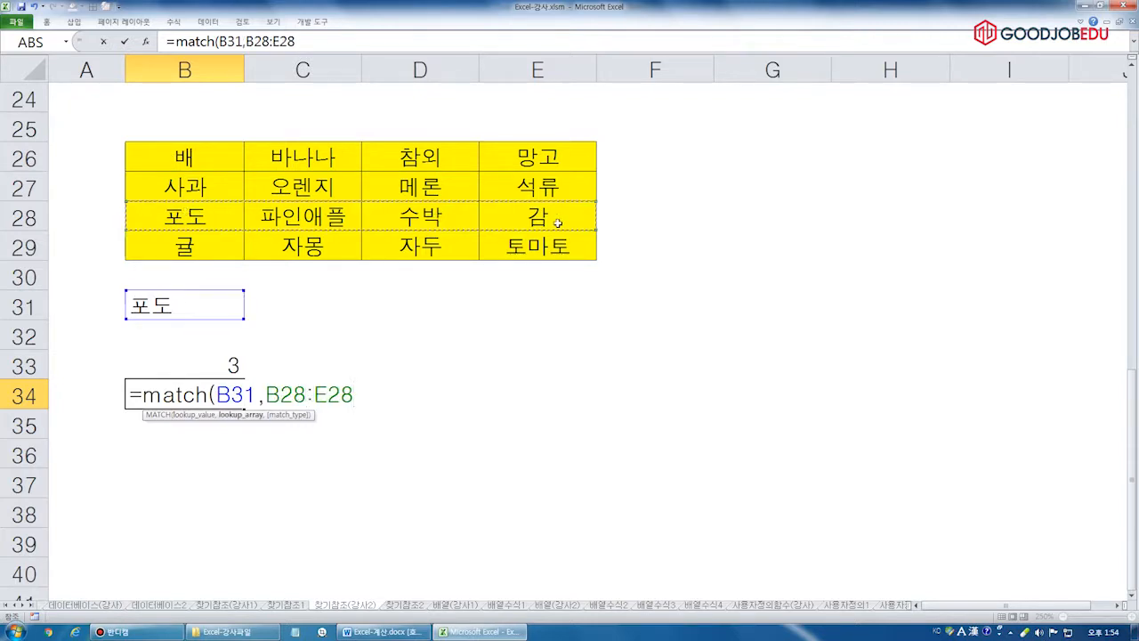
{"action": "type", "text": ",0)"}
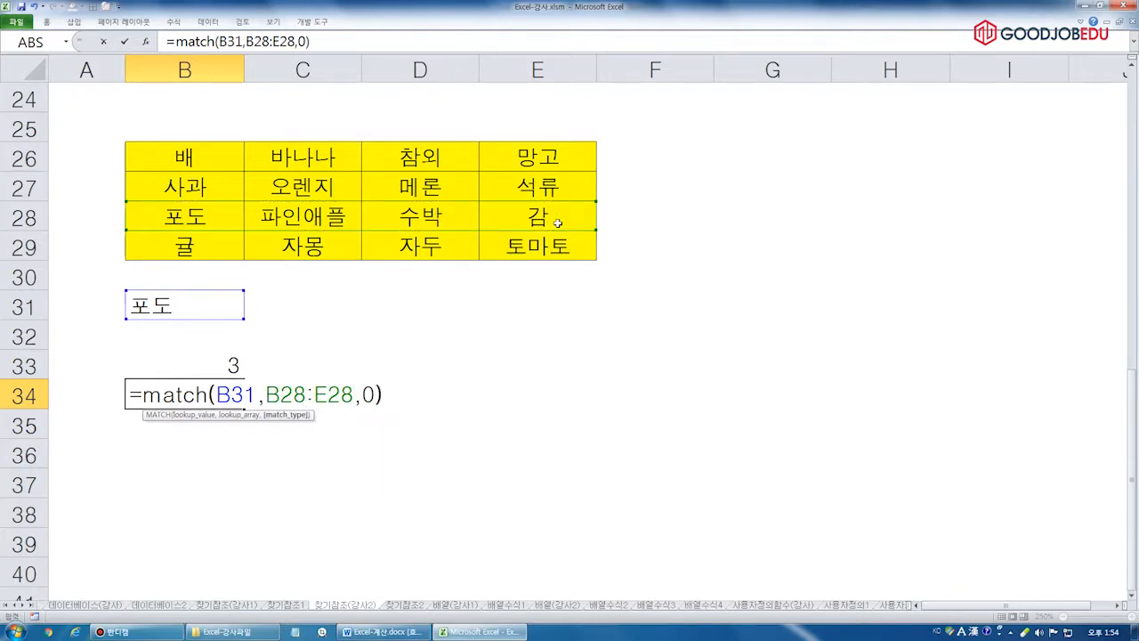
{"action": "key", "text": "Return"}
{"action": "key", "text": "Up"}
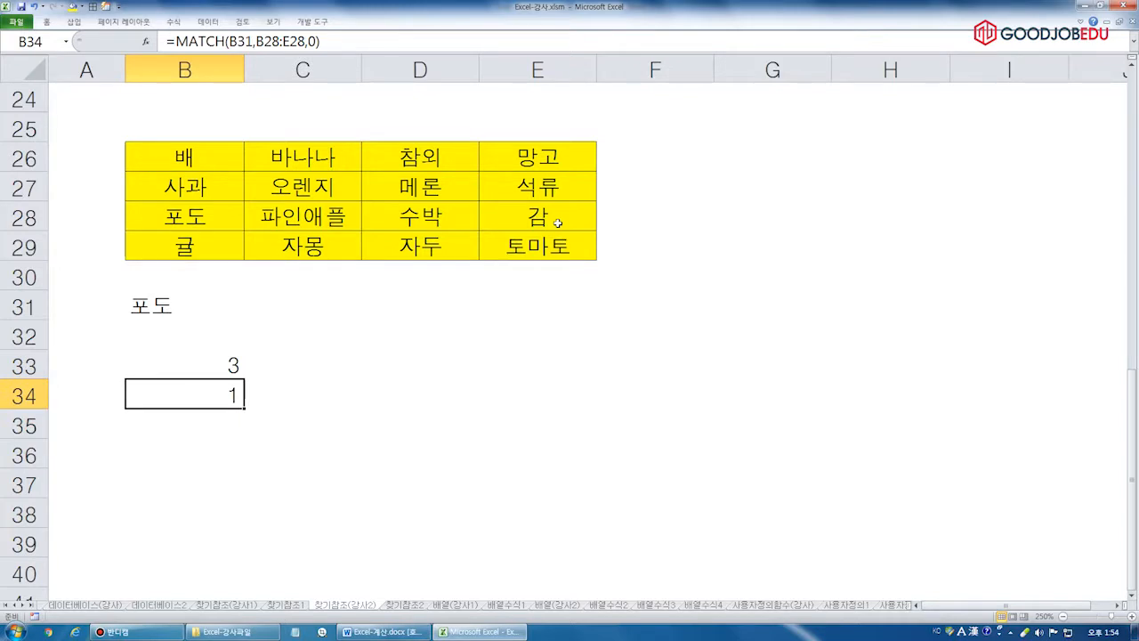
- Inspect the lookup range in B33's MATCH formula against B31 and row 28, leaving the formula as it is
{"action": "double_click", "coordinate": [204, 378]}
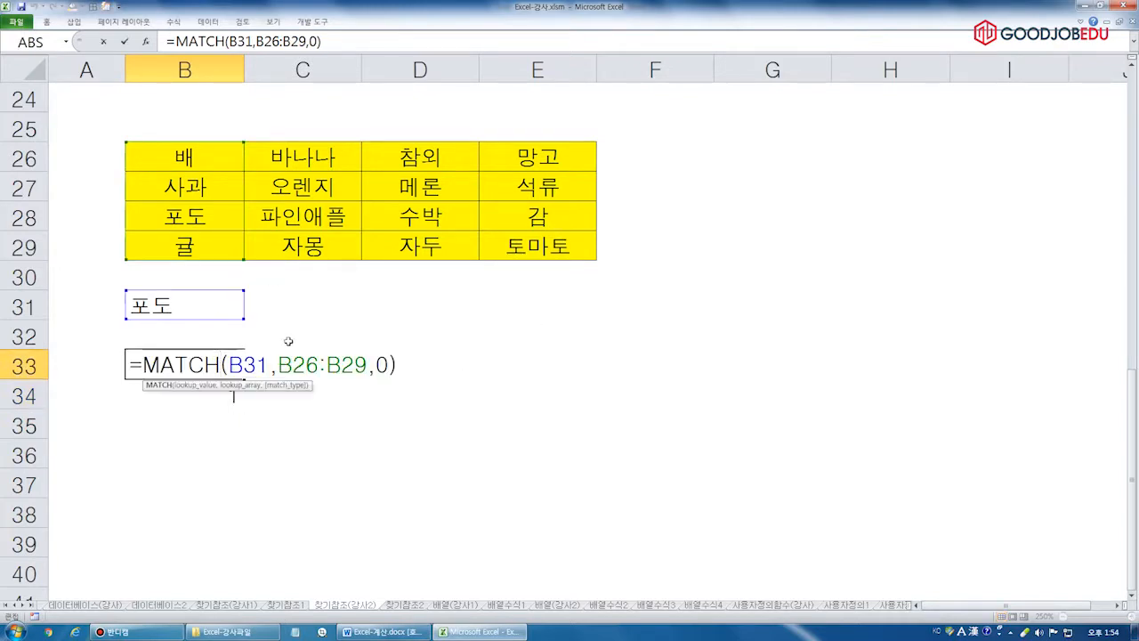
{"action": "left_click_drag", "start_coordinate": [279, 365], "coordinate": [368, 365]}
{"action": "left_click_drag", "start_coordinate": [196, 290], "coordinate": [197, 329]}
{"action": "left_click_drag", "start_coordinate": [150, 224], "coordinate": [678, 214]}
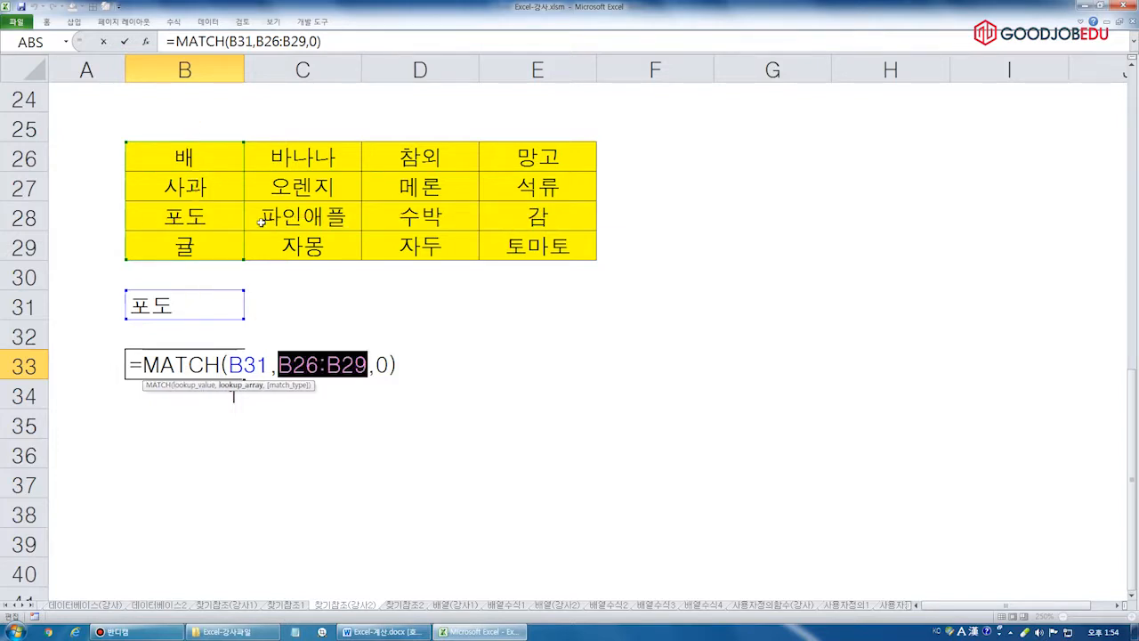
{"action": "key", "text": "Escape"}
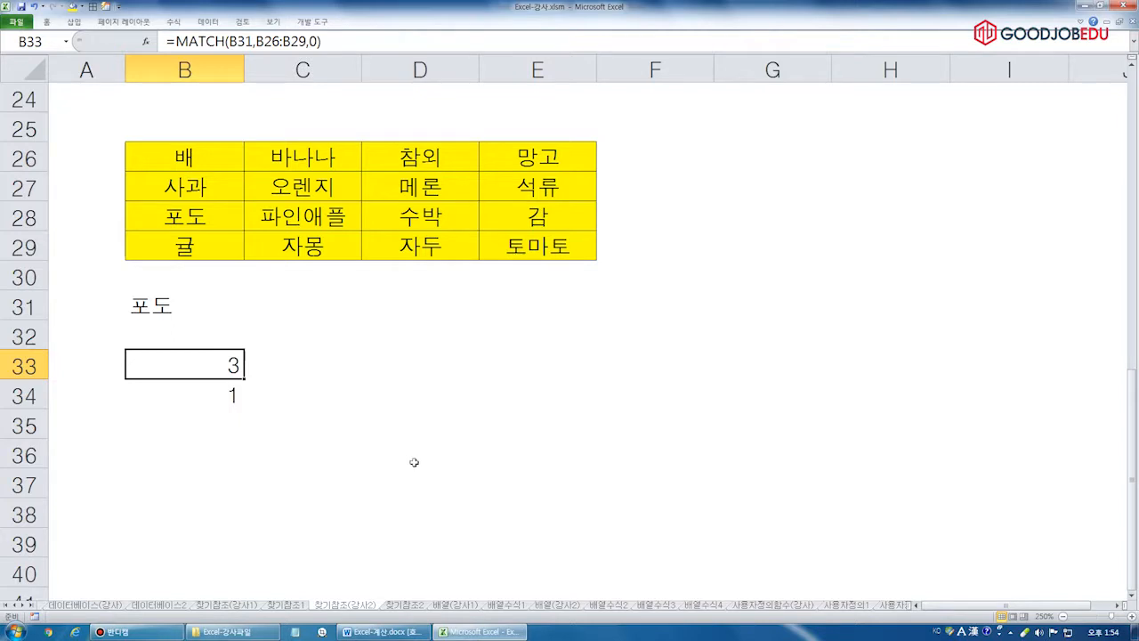
- Switch to the Word document Excel-계산.docx and examine the 검사범위 and 검사유형 arguments of MATCH alongside the INDEX description
{"action": "left_click", "coordinate": [383, 632]}
{"action": "left_click", "coordinate": [311, 247]}
{"action": "left_click_drag", "start_coordinate": [344, 194], "coordinate": [433, 228]}
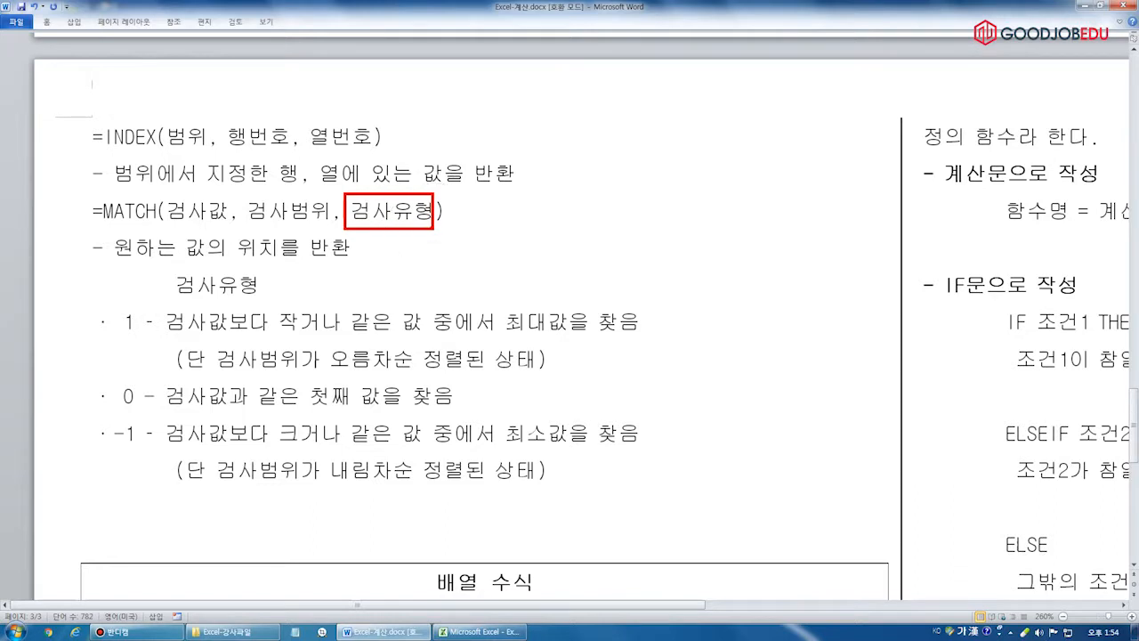
{"action": "left_click_drag", "start_coordinate": [419, 191], "coordinate": [509, 189]}
{"action": "left_click_drag", "start_coordinate": [233, 229], "coordinate": [324, 226]}
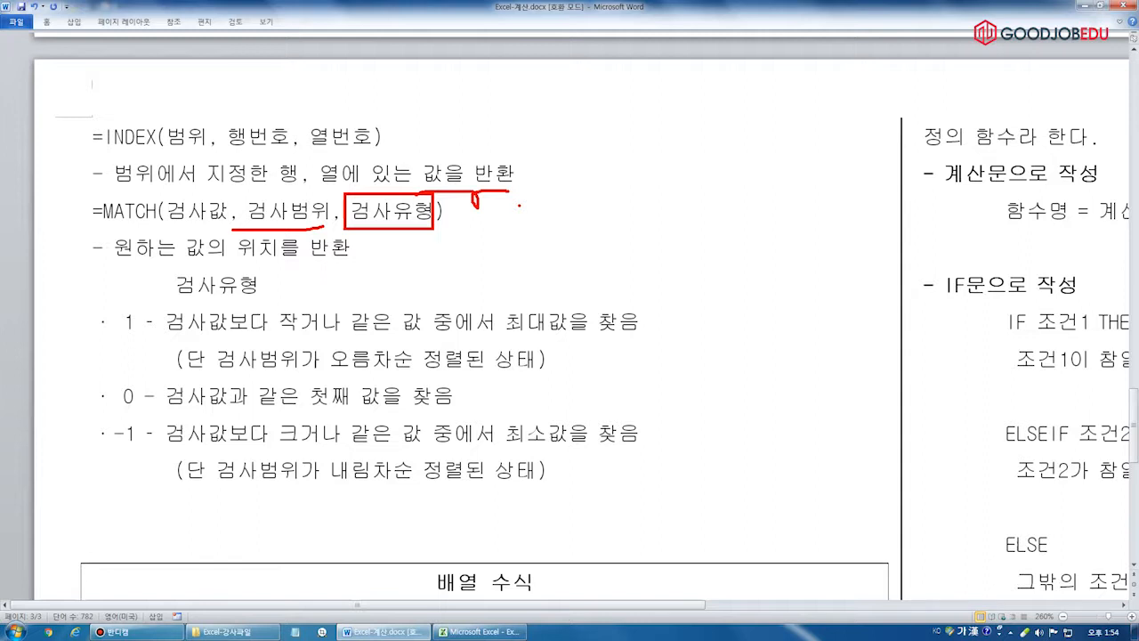
- Examine the notes on MATCH types 1, 0 and -1 and the sort order each one requires
{"action": "key", "text": "Escape"}
{"action": "key", "text": "ctrl+2"}
{"action": "mouse_move", "coordinate": [122, 338]}
{"action": "left_mouse_down"}
{"action": "mouse_move", "coordinate": [143, 313]}
{"action": "mouse_move", "coordinate": [119, 347]}
{"action": "left_mouse_up"}
{"action": "mouse_move", "coordinate": [322, 374]}
{"action": "left_mouse_down"}
{"action": "mouse_move", "coordinate": [394, 375]}
{"action": "mouse_move", "coordinate": [319, 360]}
{"action": "mouse_move", "coordinate": [363, 379]}
{"action": "left_mouse_up"}
{"action": "mouse_move", "coordinate": [107, 409]}
{"action": "left_mouse_down"}
{"action": "mouse_move", "coordinate": [146, 375]}
{"action": "mouse_move", "coordinate": [101, 405]}
{"action": "left_mouse_up"}
{"action": "mouse_move", "coordinate": [461, 409]}
{"action": "left_mouse_down"}
{"action": "mouse_move", "coordinate": [527, 372]}
{"action": "mouse_move", "coordinate": [455, 407]}
{"action": "left_mouse_up"}
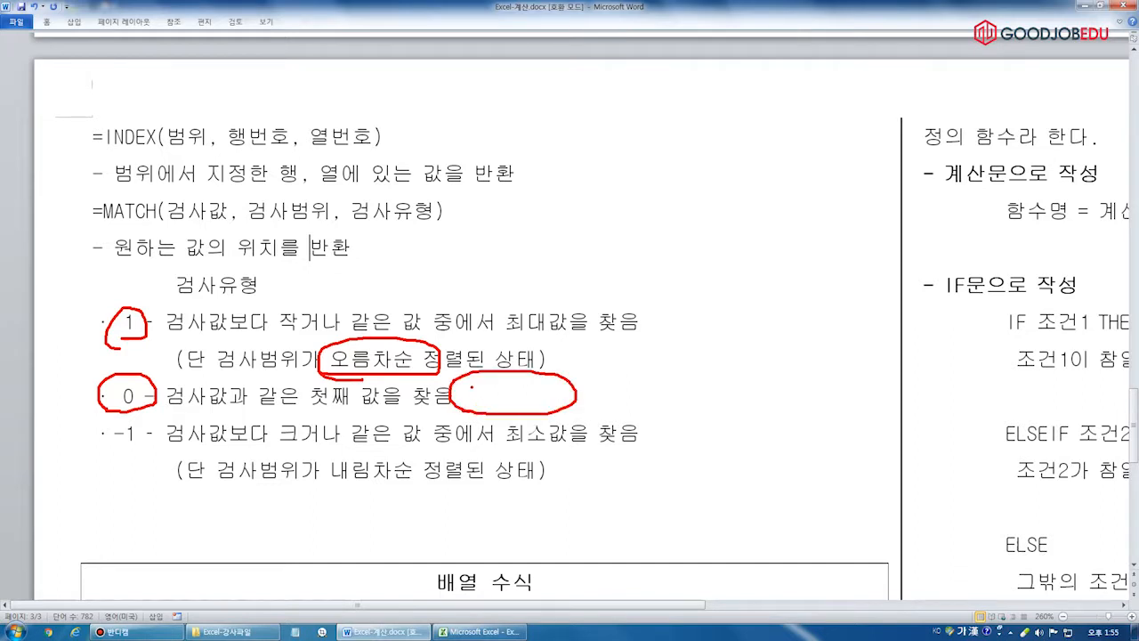
{"action": "mouse_move", "coordinate": [130, 452]}
{"action": "left_mouse_down"}
{"action": "mouse_move", "coordinate": [147, 427]}
{"action": "mouse_move", "coordinate": [110, 443]}
{"action": "left_mouse_up"}
{"action": "mouse_move", "coordinate": [356, 490]}
{"action": "left_mouse_down"}
{"action": "mouse_move", "coordinate": [335, 499]}
{"action": "mouse_move", "coordinate": [365, 500]}
{"action": "left_mouse_up"}
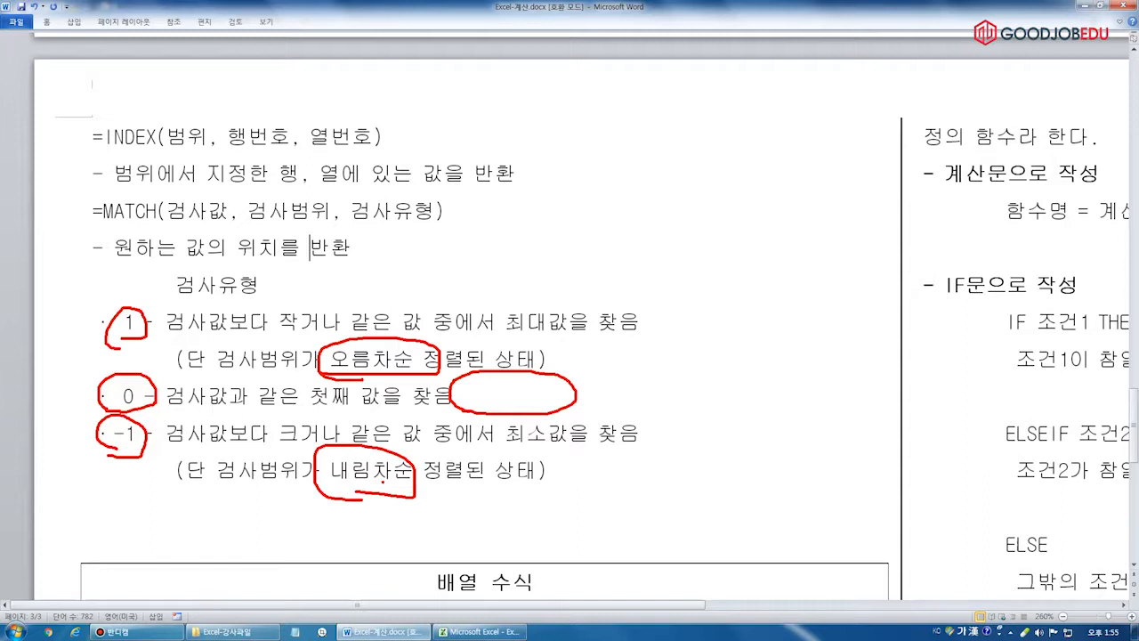
{"action": "key", "text": "Escape"}
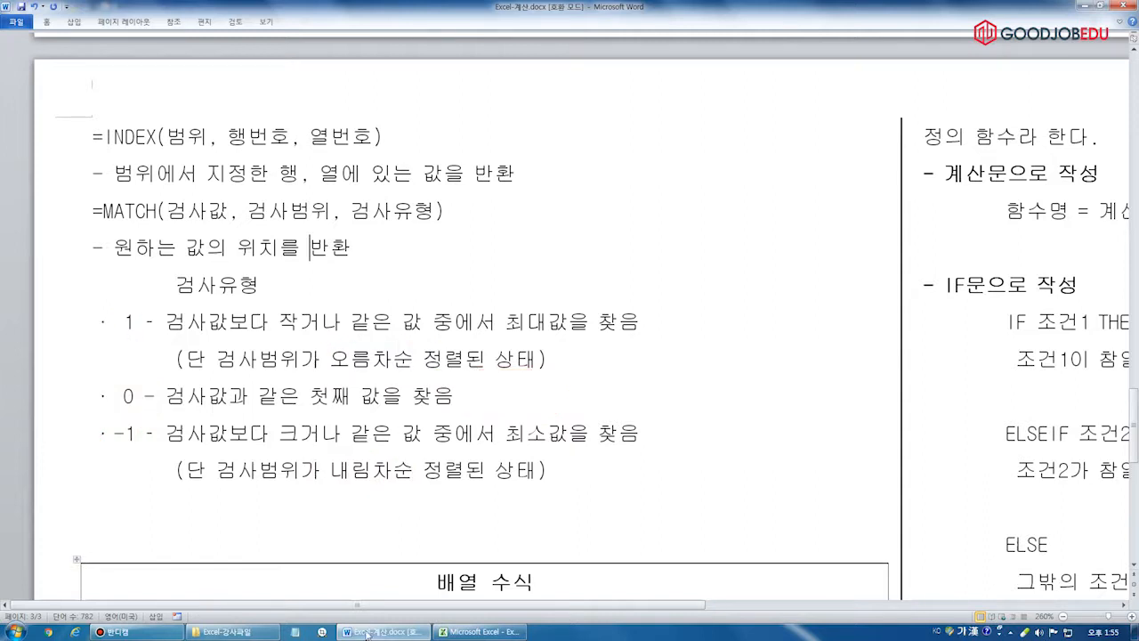
- Switch back to the Excel workbook and clear the MATCH formulas in B33:B34
{"action": "left_click", "coordinate": [479, 632]}
{"action": "left_click_drag", "start_coordinate": [233, 365], "coordinate": [220, 402]}
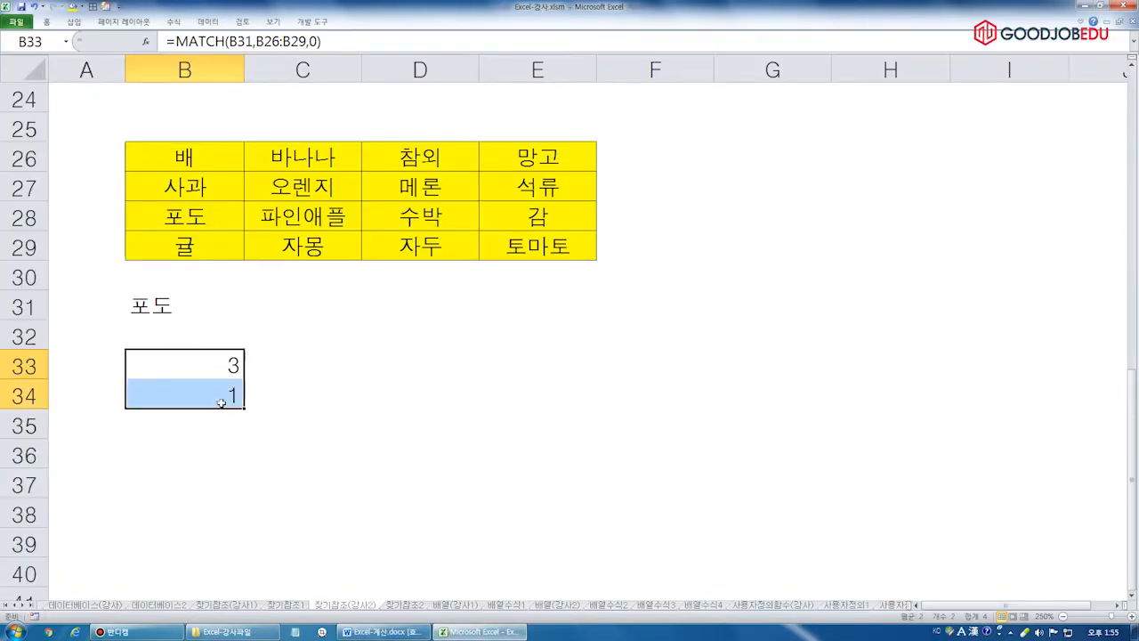
{"action": "key", "text": "Delete"}
- Begin a MATCH formula in B33 with B31 as the lookup value and B26:B29 as the lookup array
{"action": "left_click", "coordinate": [223, 357]}
{"action": "type", "text": "=match("}
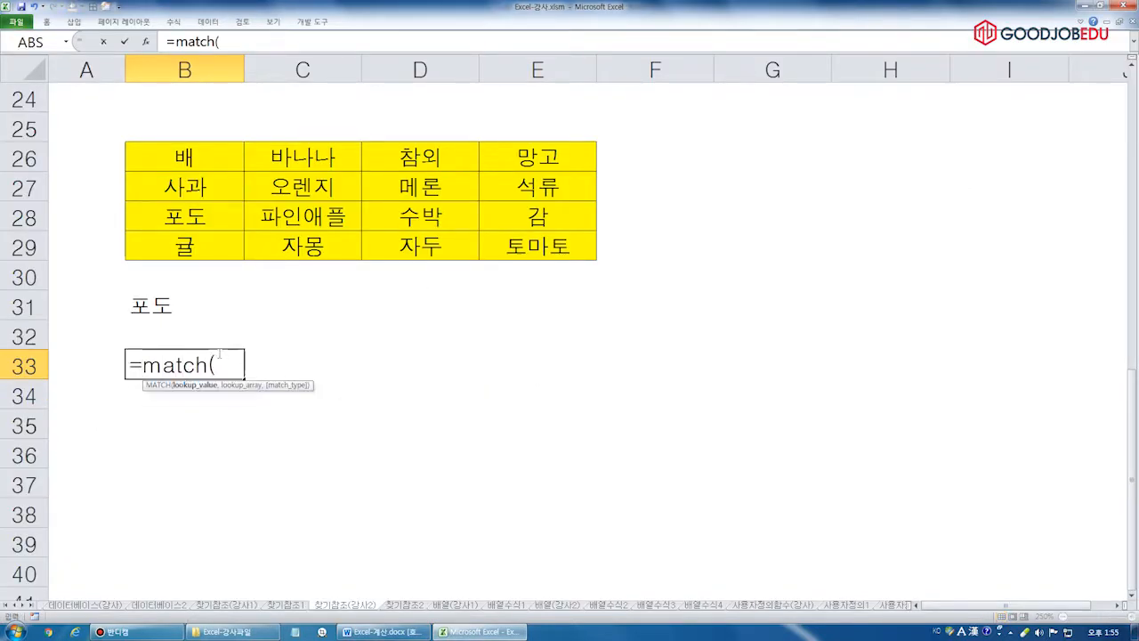
{"action": "left_click", "coordinate": [189, 301]}
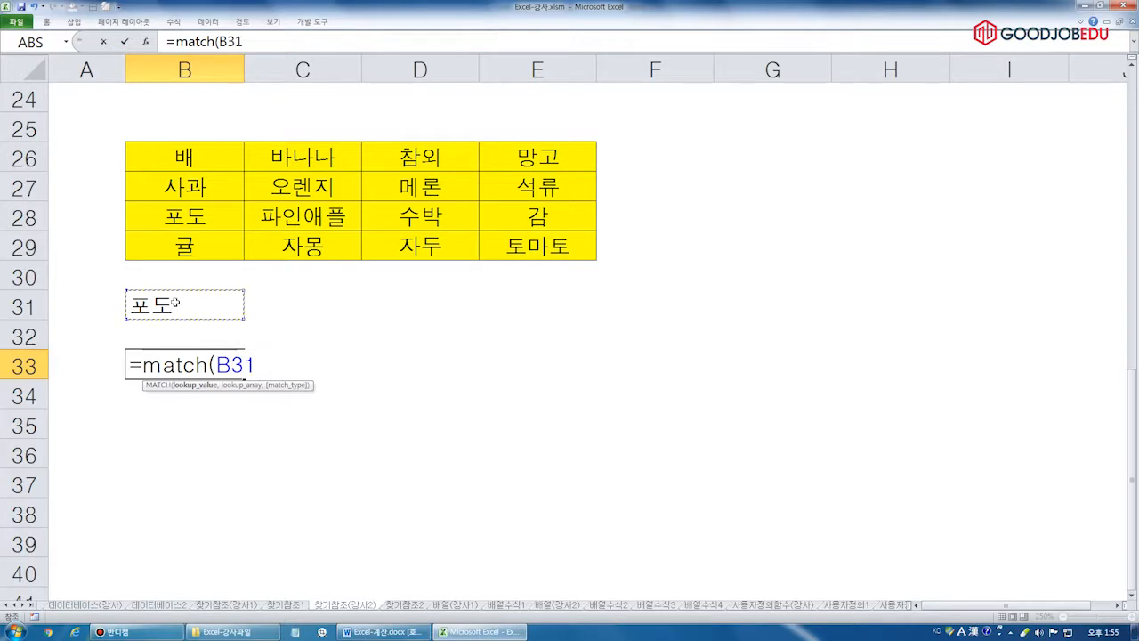
{"action": "type", "text": ","}
{"action": "left_click_drag", "start_coordinate": [179, 151], "coordinate": [213, 248]}
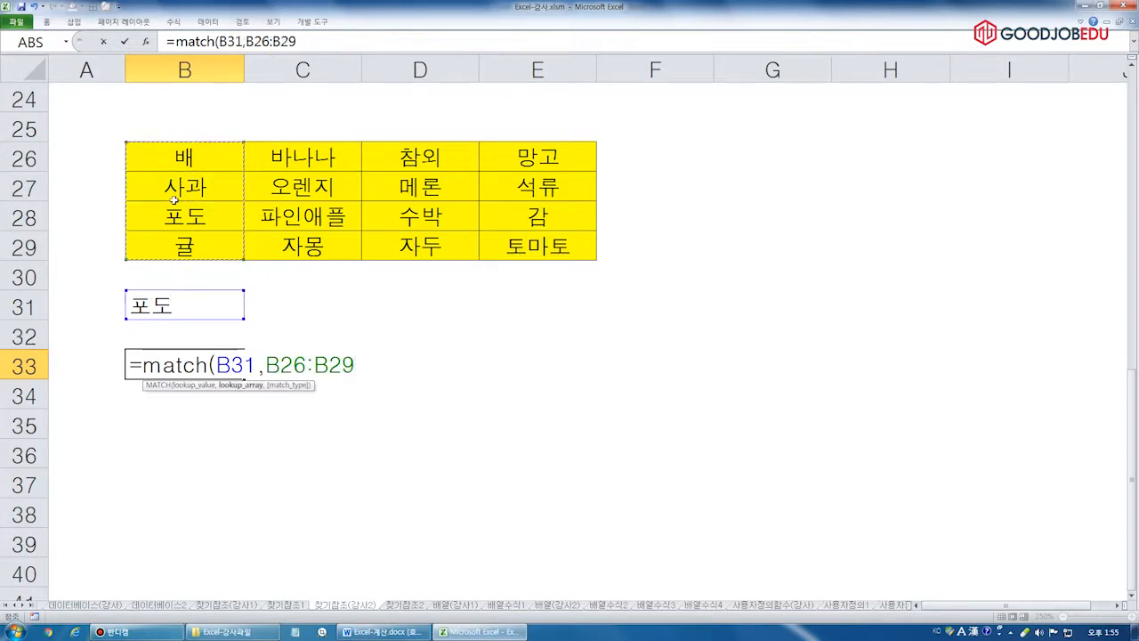
{"action": "type", "text": ","}
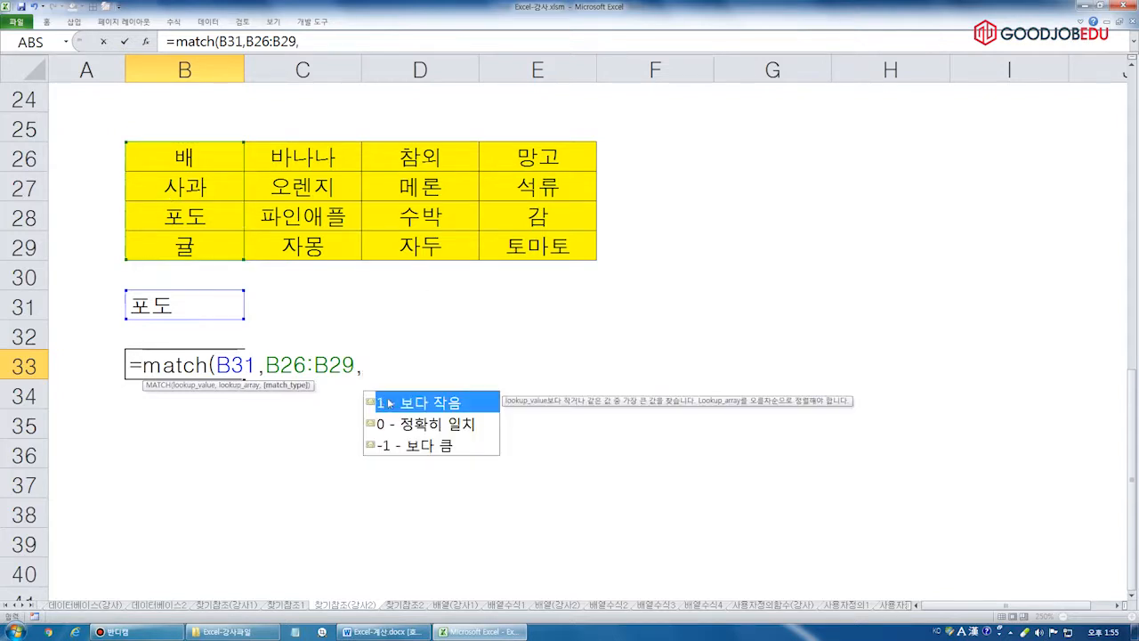
- Compare the match type options with the order of B26:B29, and complete B33's formula with match type 0
{"action": "key", "text": "ctrl+2"}
{"action": "left_click_drag", "start_coordinate": [359, 396], "coordinate": [348, 454]}
{"action": "mouse_move", "coordinate": [122, 140]}
{"action": "left_mouse_down"}
{"action": "mouse_move", "coordinate": [185, 228]}
{"action": "mouse_move", "coordinate": [246, 263]}
{"action": "left_mouse_up"}
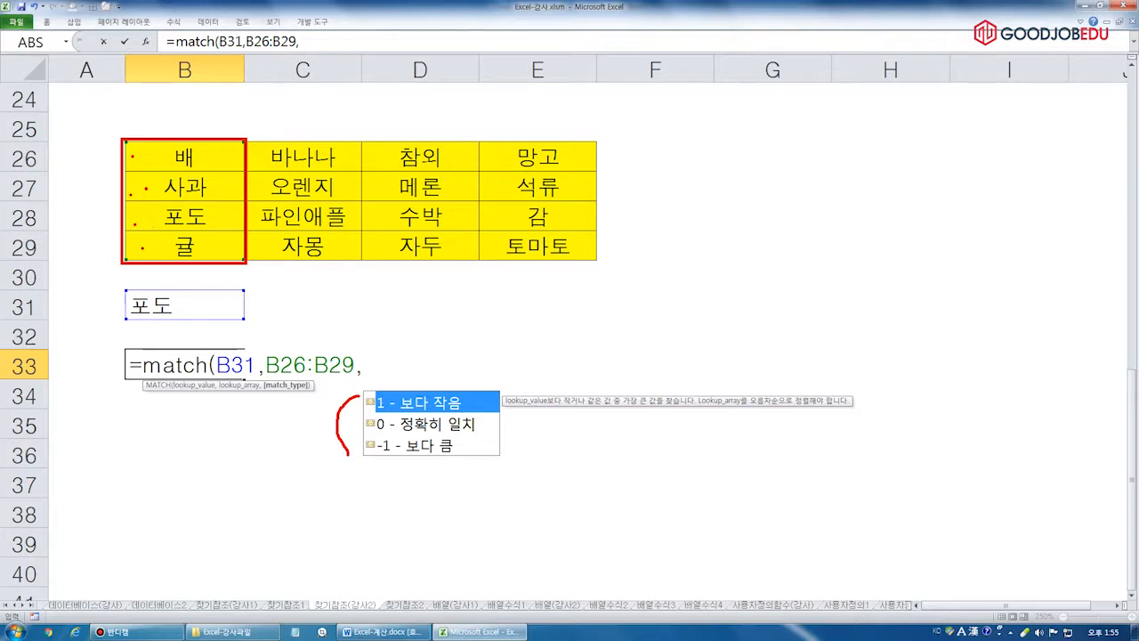
{"action": "mouse_move", "coordinate": [106, 147]}
{"action": "left_mouse_down"}
{"action": "mouse_move", "coordinate": [94, 251]}
{"action": "mouse_move", "coordinate": [107, 232]}
{"action": "left_mouse_up"}
{"action": "key", "text": "Escape"}
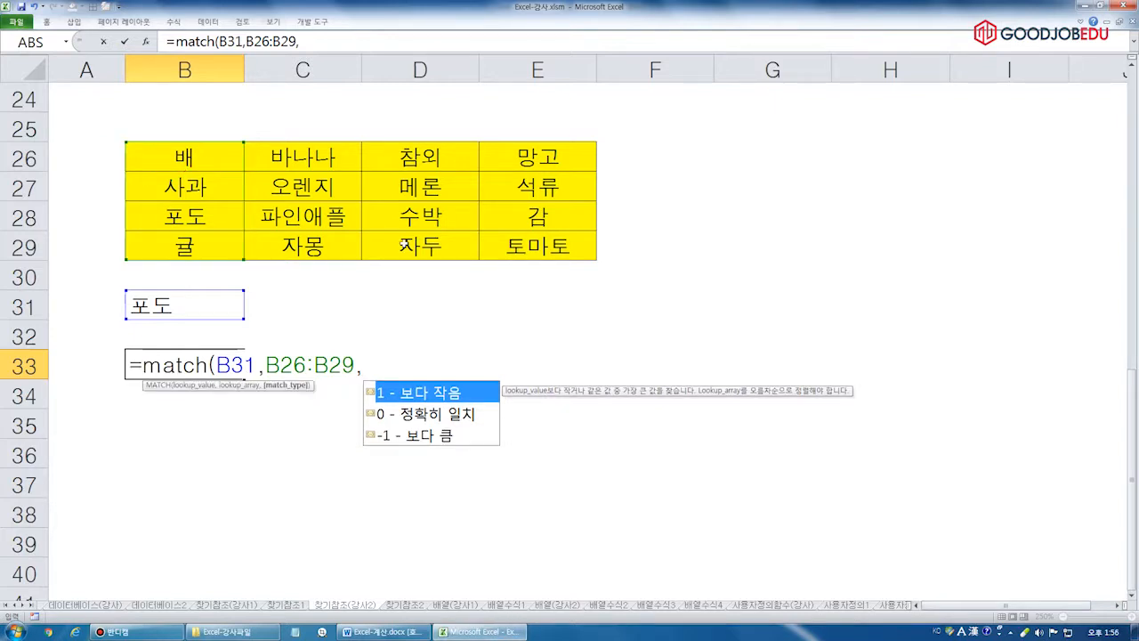
{"action": "type", "text": "0)"}
{"action": "key", "text": "Return"}
{"action": "key", "text": "Up"}
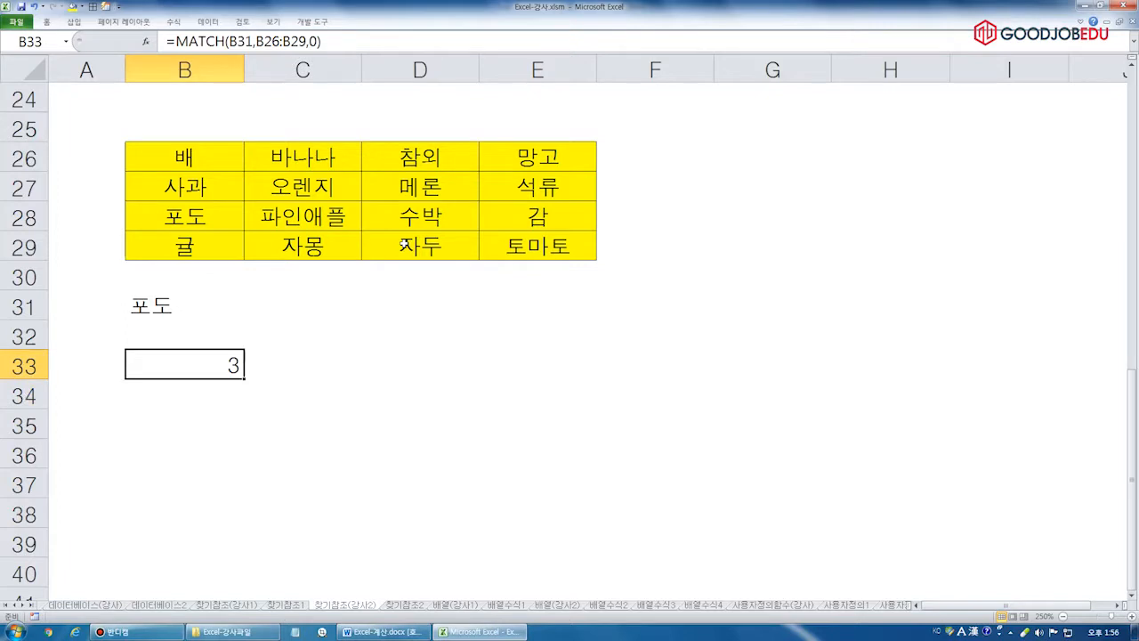
- Enter =MATCH(B31,B28:E28,0) in B34, checking the order of the fruits in row 28 before choosing exact match
{"action": "left_click", "coordinate": [183, 395]}
{"action": "type", "text": "=match("}
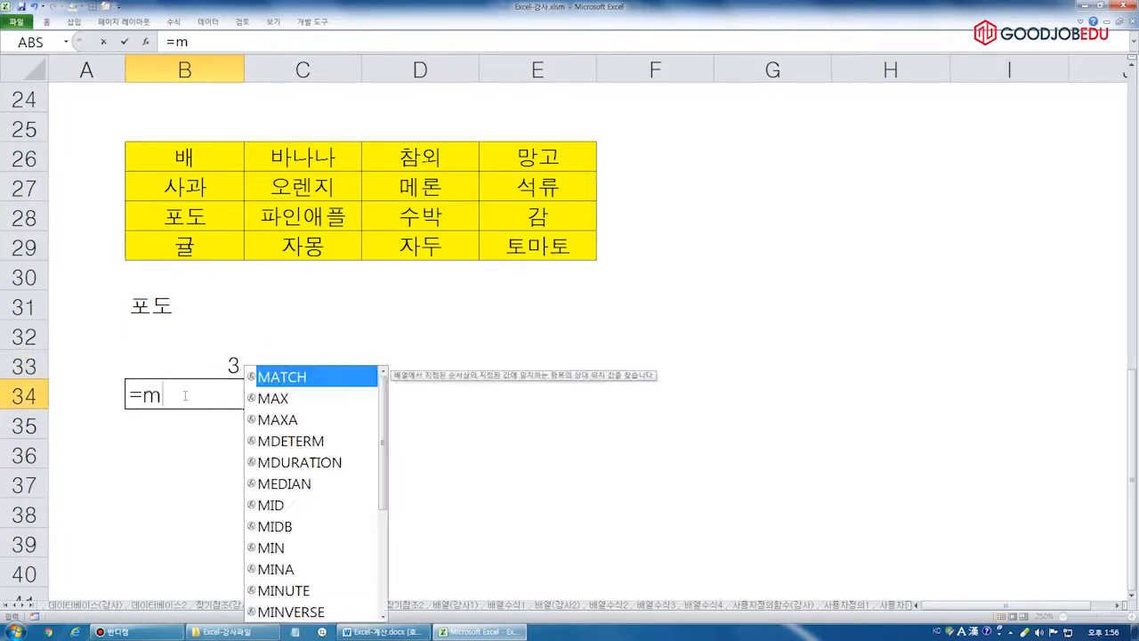
{"action": "left_click", "coordinate": [216, 300]}
{"action": "type", "text": ","}
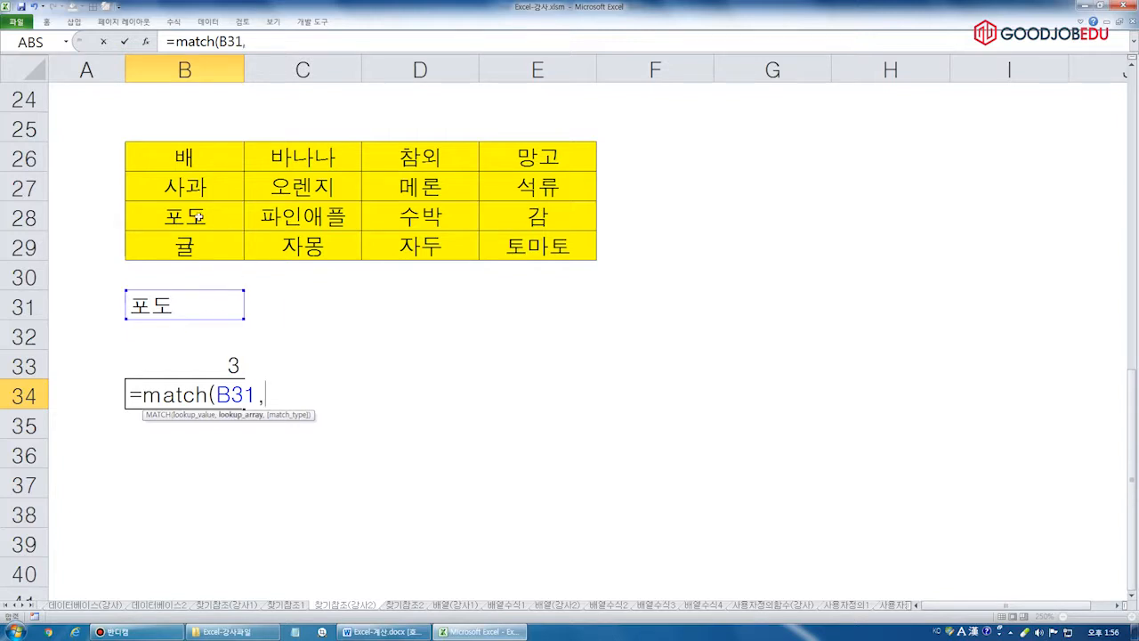
{"action": "left_click_drag", "start_coordinate": [198, 216], "coordinate": [492, 214]}
{"action": "type", "text": ","}
{"action": "left_click_drag", "start_coordinate": [186, 188], "coordinate": [216, 244]}
{"action": "left_click_drag", "start_coordinate": [332, 176], "coordinate": [359, 224]}
{"action": "left_click_drag", "start_coordinate": [439, 196], "coordinate": [461, 230]}
{"action": "left_click_drag", "start_coordinate": [520, 211], "coordinate": [542, 237]}
{"action": "key", "text": "Escape"}
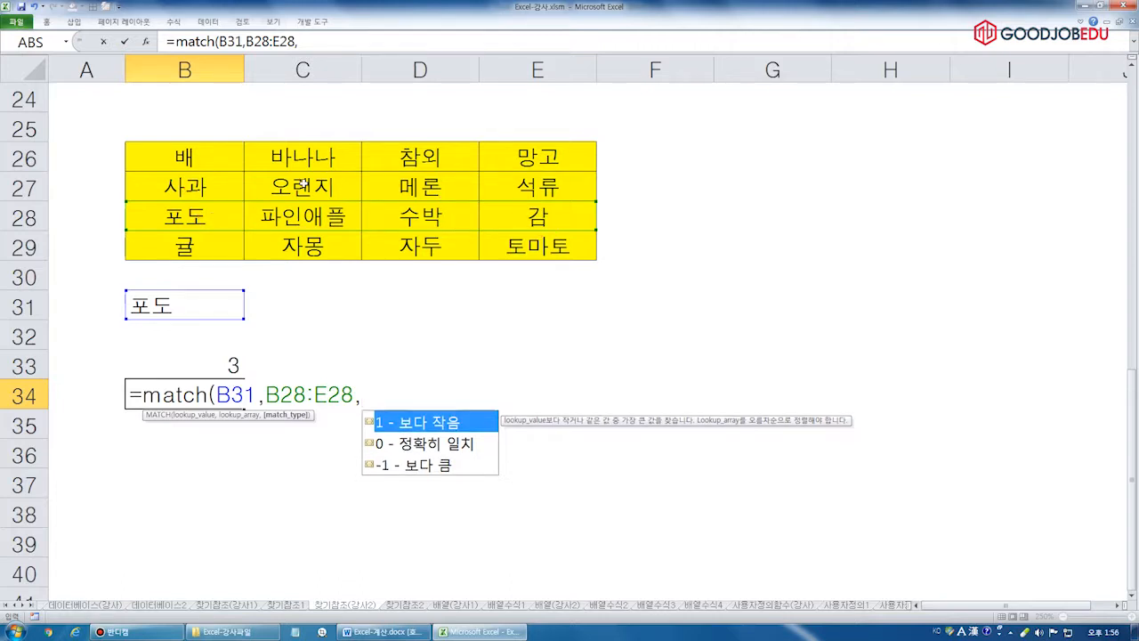
{"action": "type", "text": "0)"}
{"action": "key", "text": "Return"}
{"action": "key", "text": "Up"}
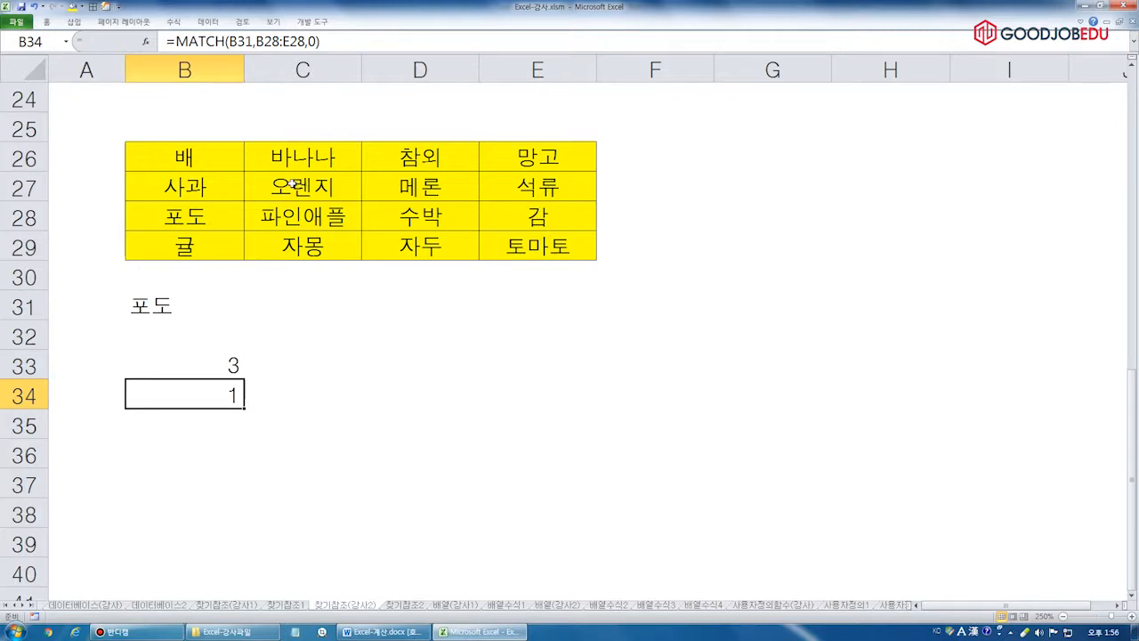
- Inspect the match type argument in B33's formula, and review the lookup value and results in B31:B34
{"action": "double_click", "coordinate": [249, 362]}
{"action": "double_click", "coordinate": [379, 367]}
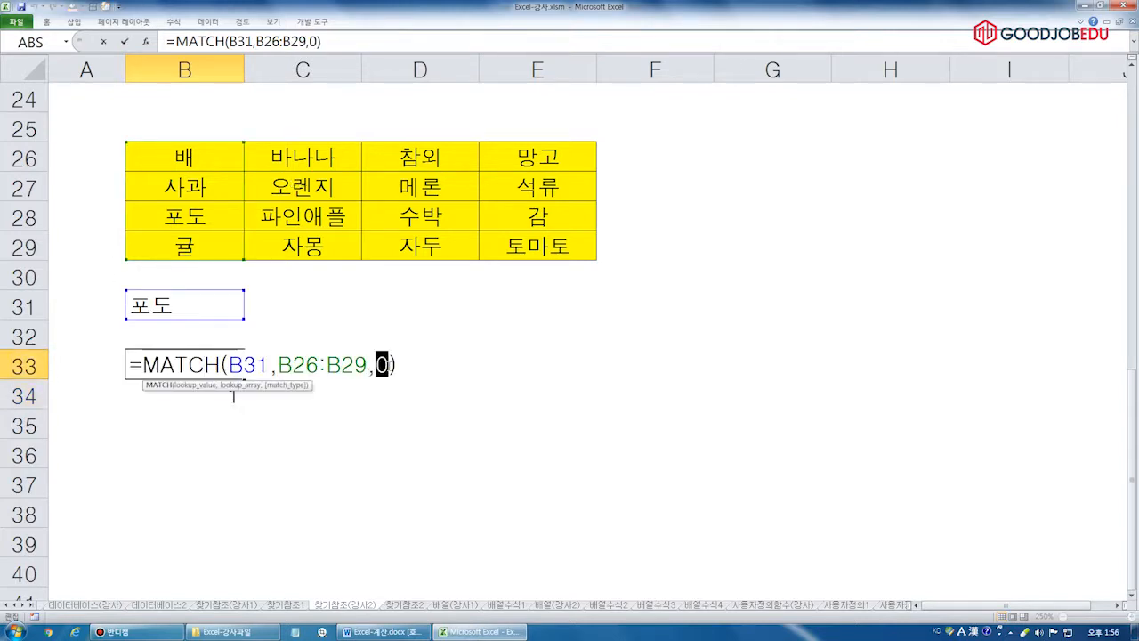
{"action": "key", "text": "Escape"}
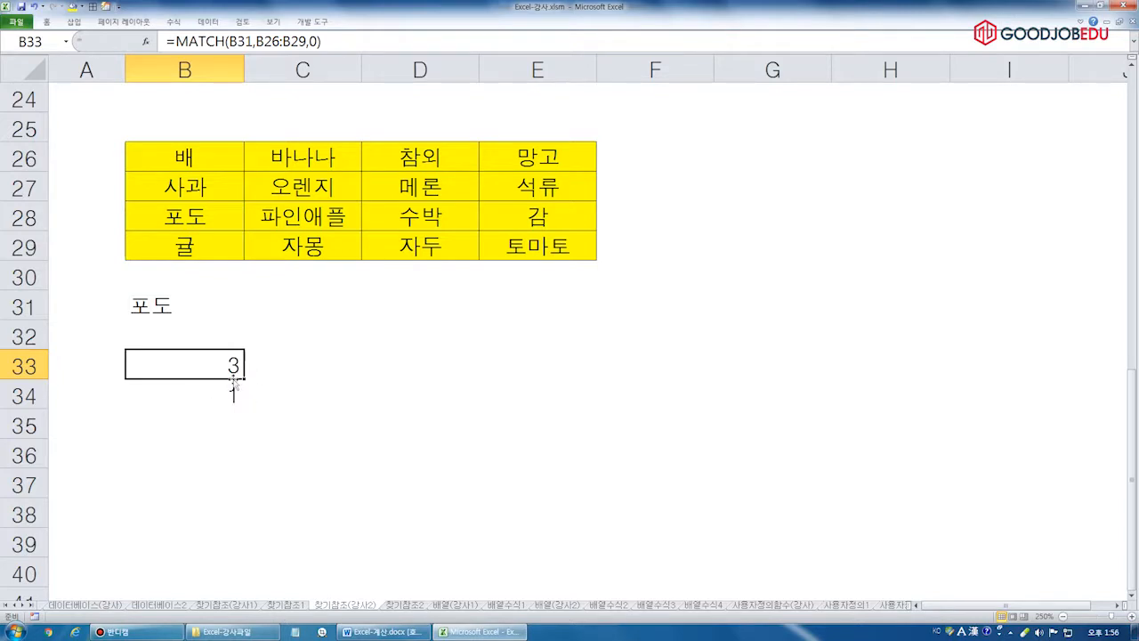
{"action": "left_click", "coordinate": [181, 304]}
{"action": "left_click_drag", "start_coordinate": [181, 305], "coordinate": [223, 425]}
{"action": "left_click", "coordinate": [267, 425]}
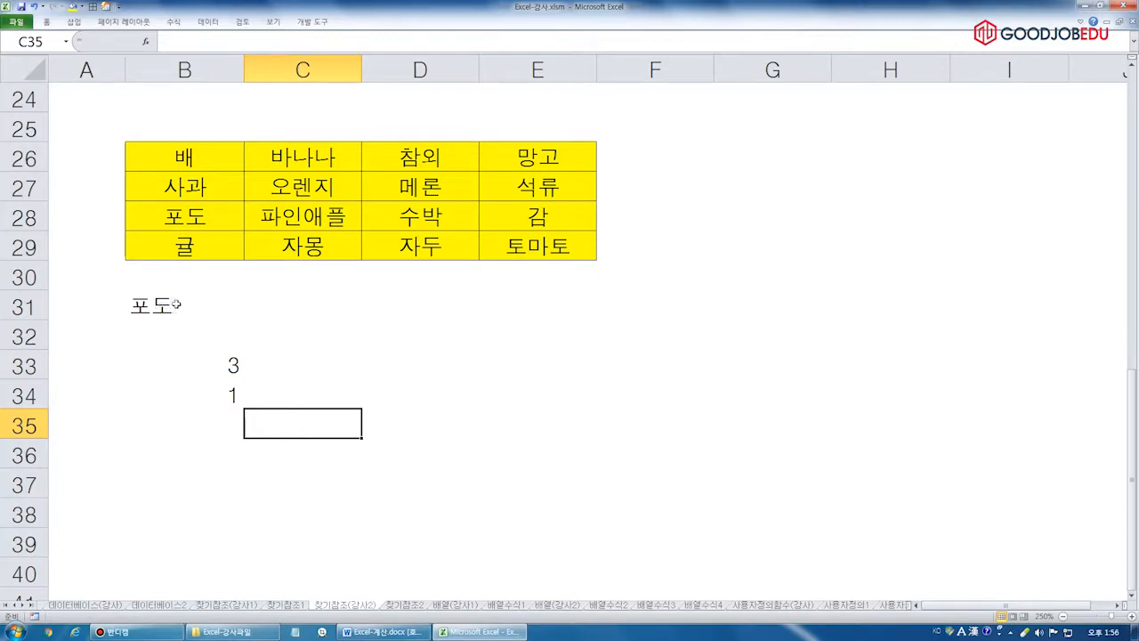
- Clear the lookup value and the MATCH formulas from B31:B34 below the fruit table
{"action": "scroll", "coordinate": [208, 308], "scroll_direction": "down", "scroll_amount": 2, "text": "ctrl"}
{"action": "left_click_drag", "start_coordinate": [130, 458], "coordinate": [261, 520]}
{"action": "left_click", "coordinate": [267, 427]}
- Trace the order of 수박 with quantity 100 through the discount table's product header and quantity column, and return to C14
{"action": "scroll", "coordinate": [270, 414], "scroll_direction": "up", "scroll_amount": 5}
{"action": "left_click", "coordinate": [277, 440]}
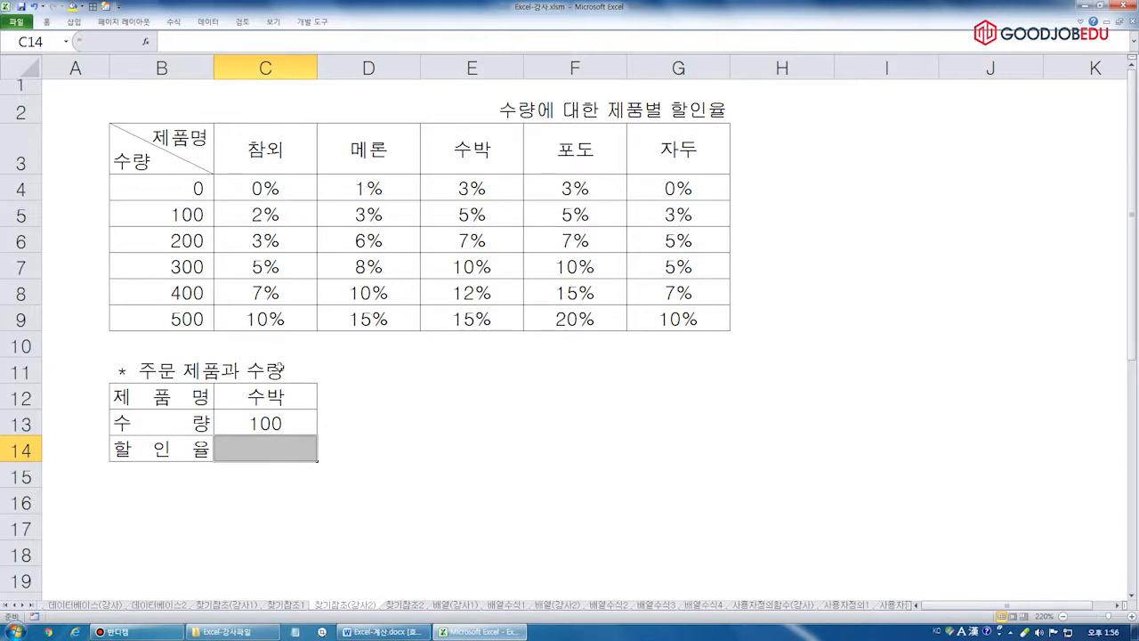
{"action": "left_click", "coordinate": [461, 206]}
{"action": "left_click", "coordinate": [485, 161]}
{"action": "left_click", "coordinate": [186, 214]}
{"action": "left_click", "coordinate": [487, 216]}
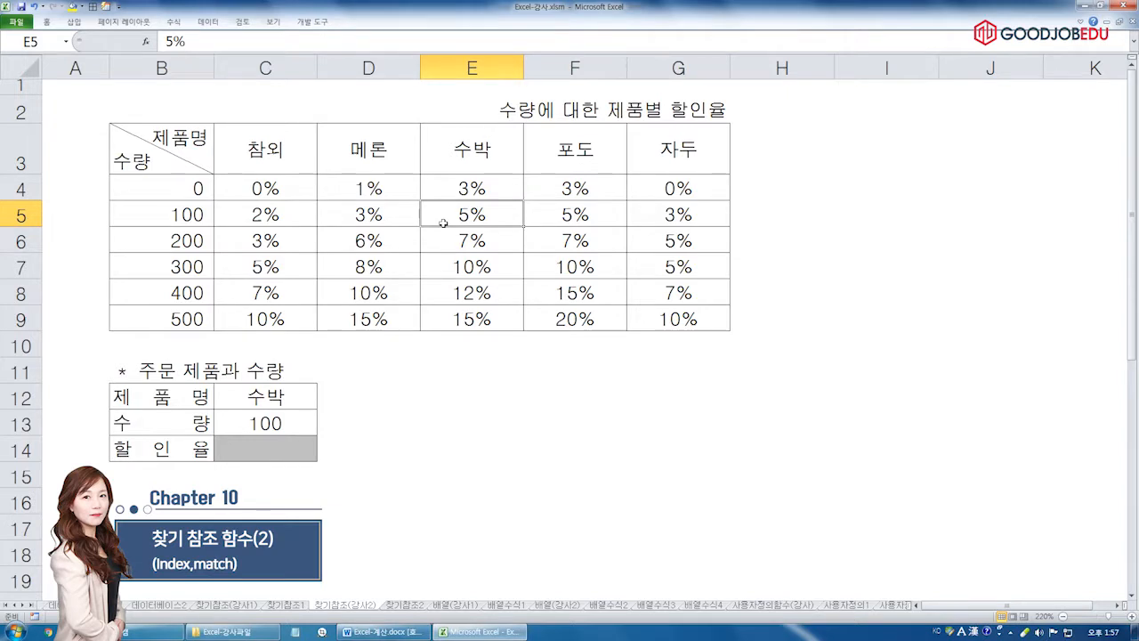
{"action": "left_click", "coordinate": [269, 456]}
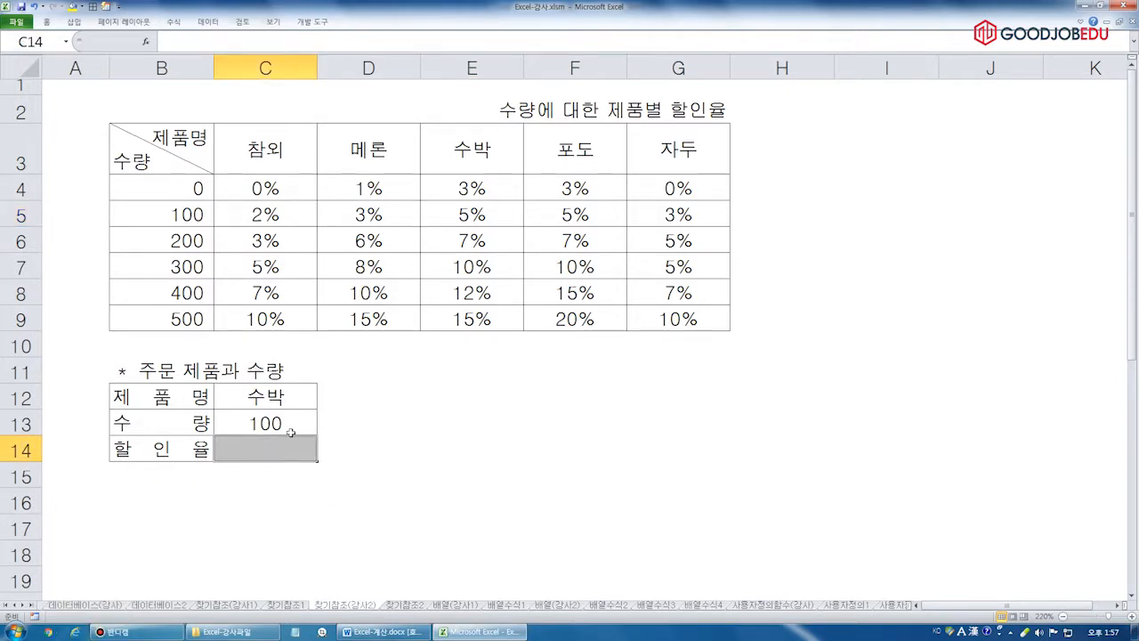
- Switch to the Word notes to check INDEX's range argument (범위), and return to the Excel discount table
{"action": "left_click", "coordinate": [372, 633]}
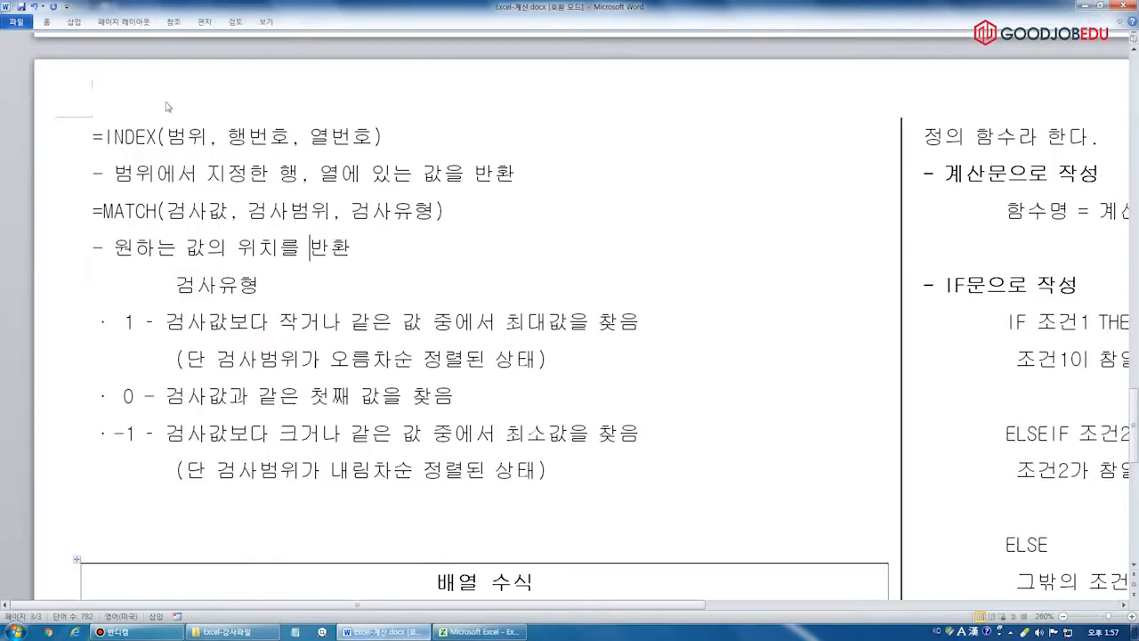
{"action": "double_click", "coordinate": [191, 135]}
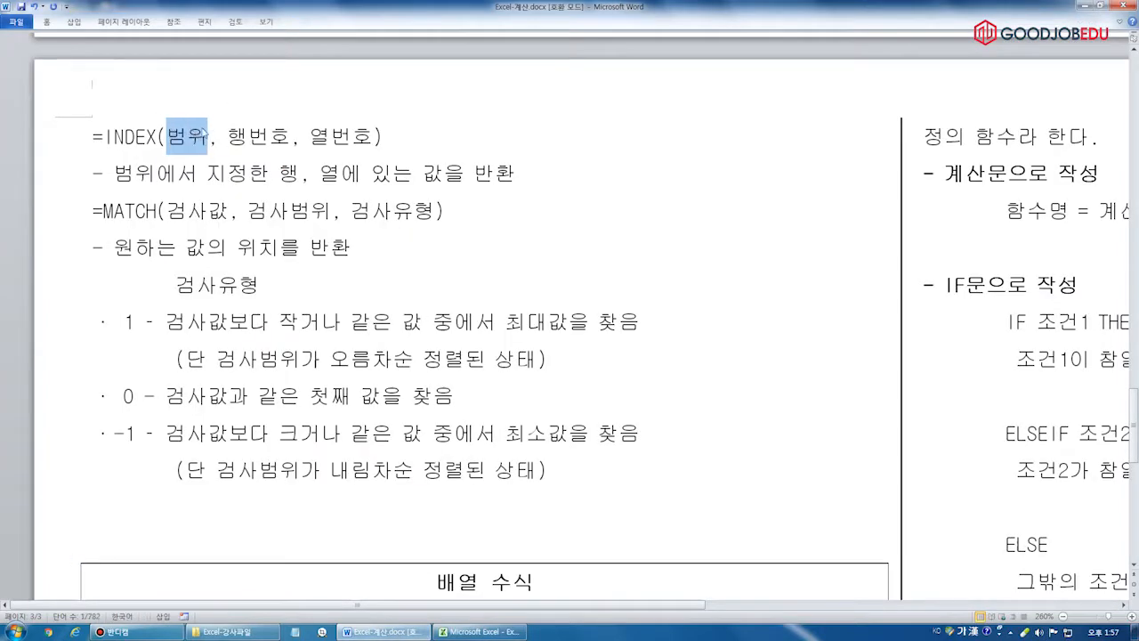
{"action": "left_click", "coordinate": [481, 631]}
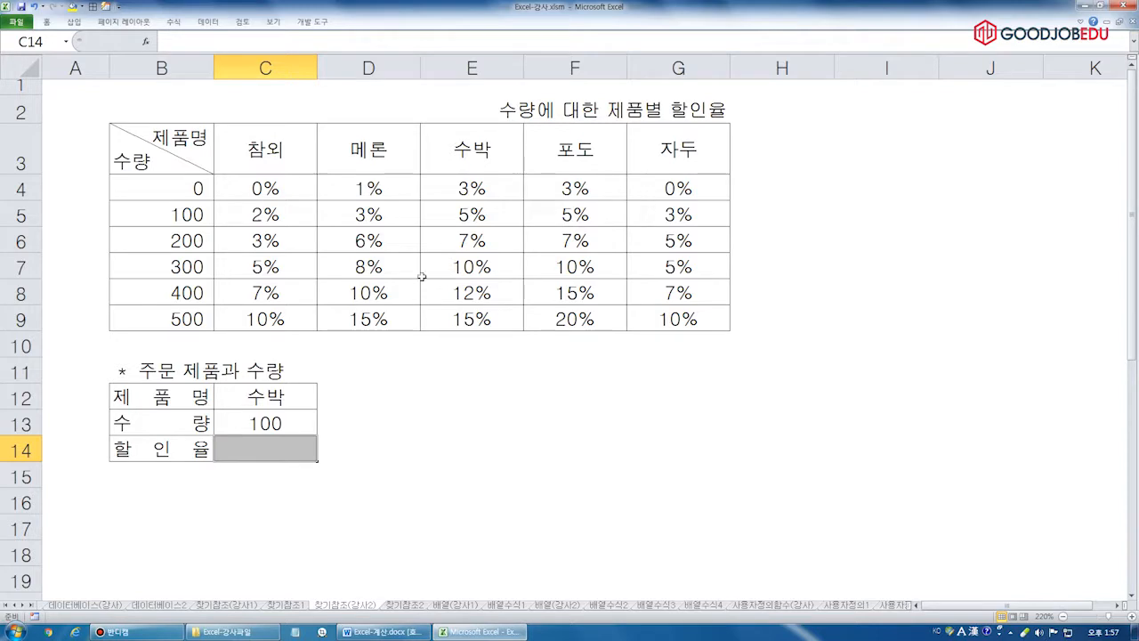
- Fill the whole discount table B3:G9, including its headers, with yellow
{"action": "left_click_drag", "start_coordinate": [178, 151], "coordinate": [692, 320]}
{"action": "left_click", "coordinate": [678, 345]}
{"action": "left_click", "coordinate": [161, 148]}
{"action": "left_click_drag", "start_coordinate": [161, 148], "coordinate": [678, 319]}
{"action": "left_click", "coordinate": [77, 7]}
{"action": "left_click", "coordinate": [293, 447]}
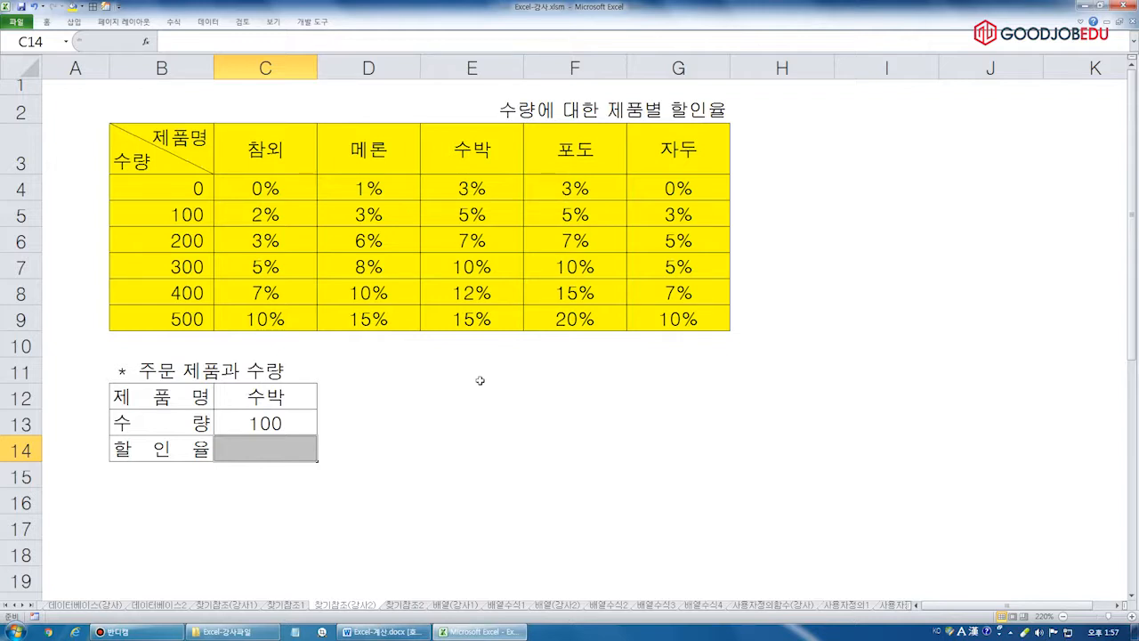
- Hide the empty rows 17:24 between the order block and the fruit table
{"action": "scroll", "coordinate": [88, 528], "scroll_direction": "down", "scroll_amount": 3}
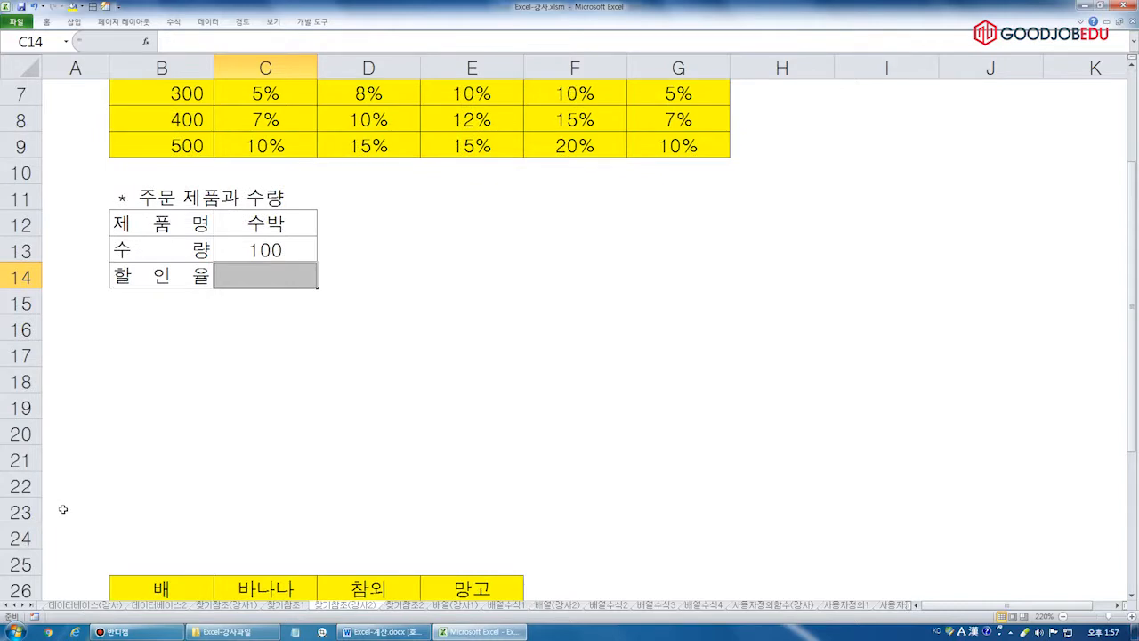
{"action": "left_click_drag", "start_coordinate": [27, 277], "coordinate": [37, 467]}
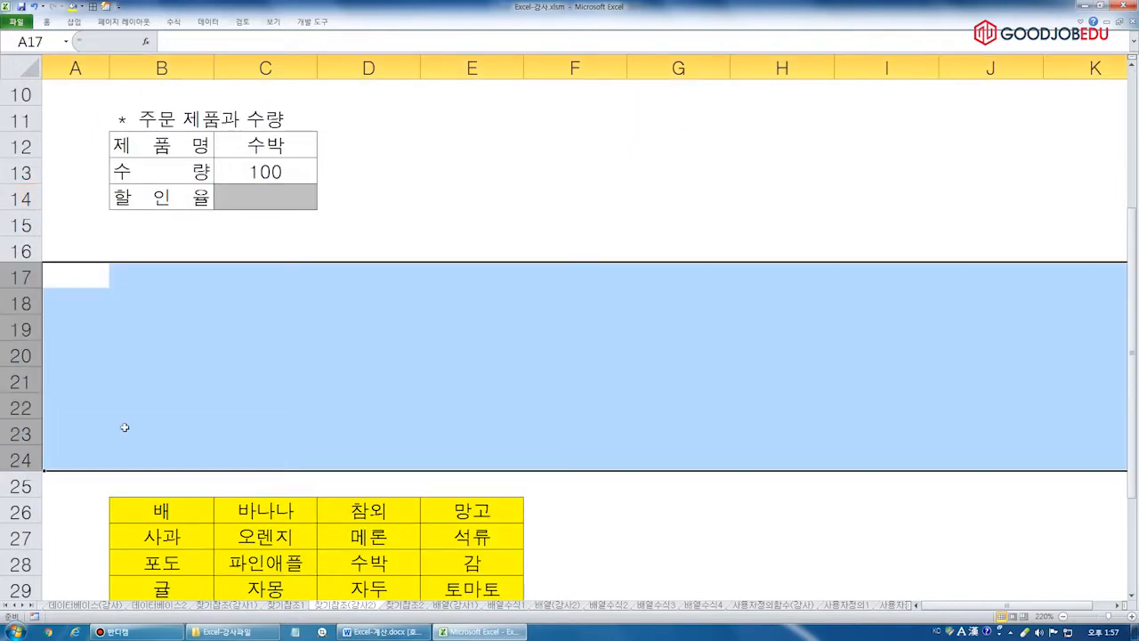
{"action": "right_click", "coordinate": [125, 425]}
{"action": "left_click", "coordinate": [178, 574]}
{"action": "left_click", "coordinate": [324, 257]}
{"action": "scroll", "coordinate": [324, 257], "scroll_direction": "up", "scroll_amount": 3}
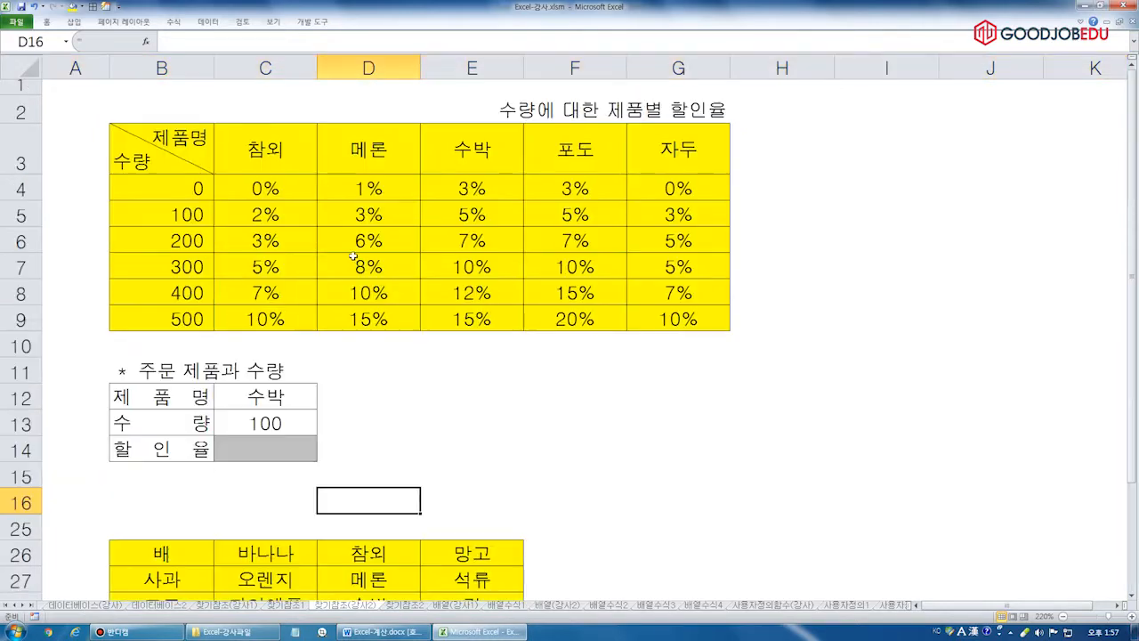
- Compare the fruit table range B26:E29 with the discount table B3:G9, examining its header row and quantity column
{"action": "scroll", "coordinate": [431, 274], "scroll_direction": "down", "scroll_amount": 3}
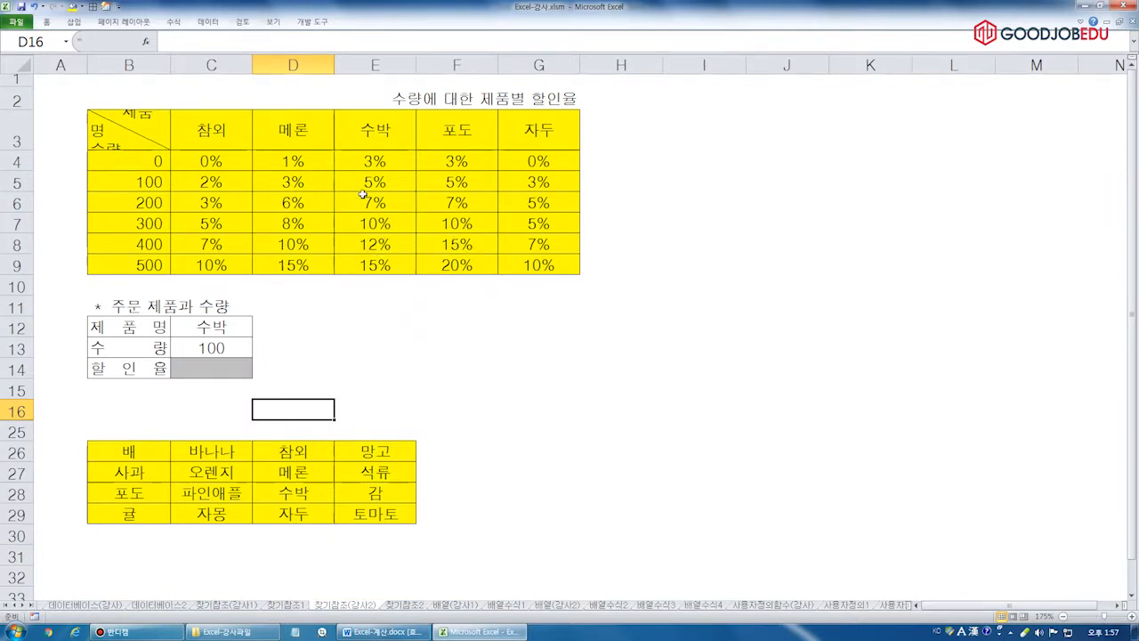
{"action": "left_click_drag", "start_coordinate": [129, 451], "coordinate": [378, 514]}
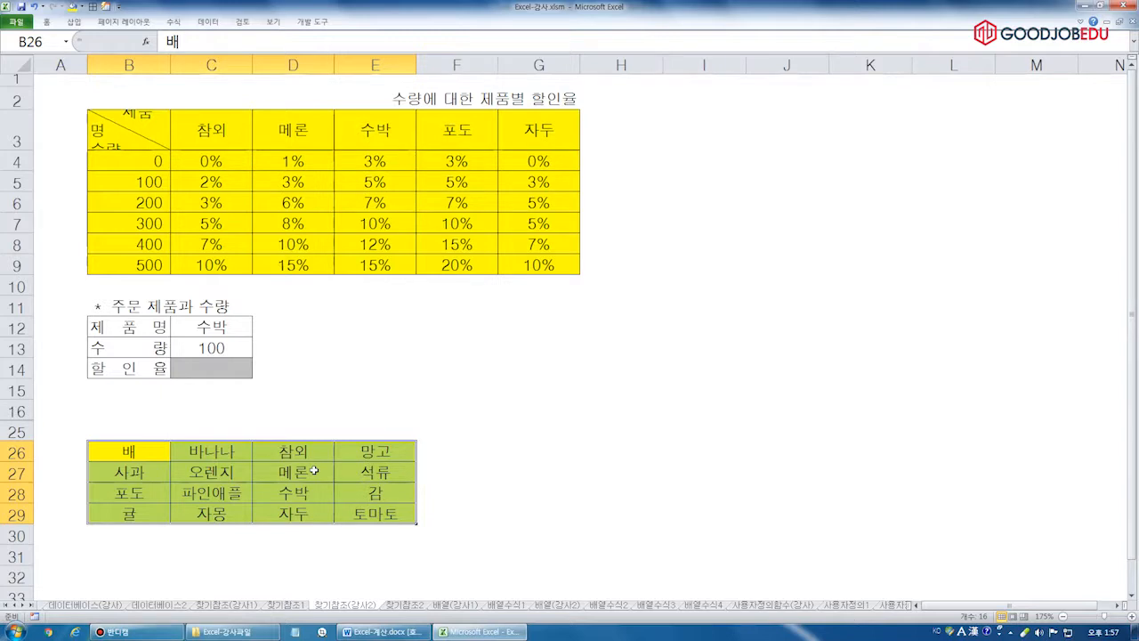
{"action": "left_click_drag", "start_coordinate": [129, 126], "coordinate": [550, 264]}
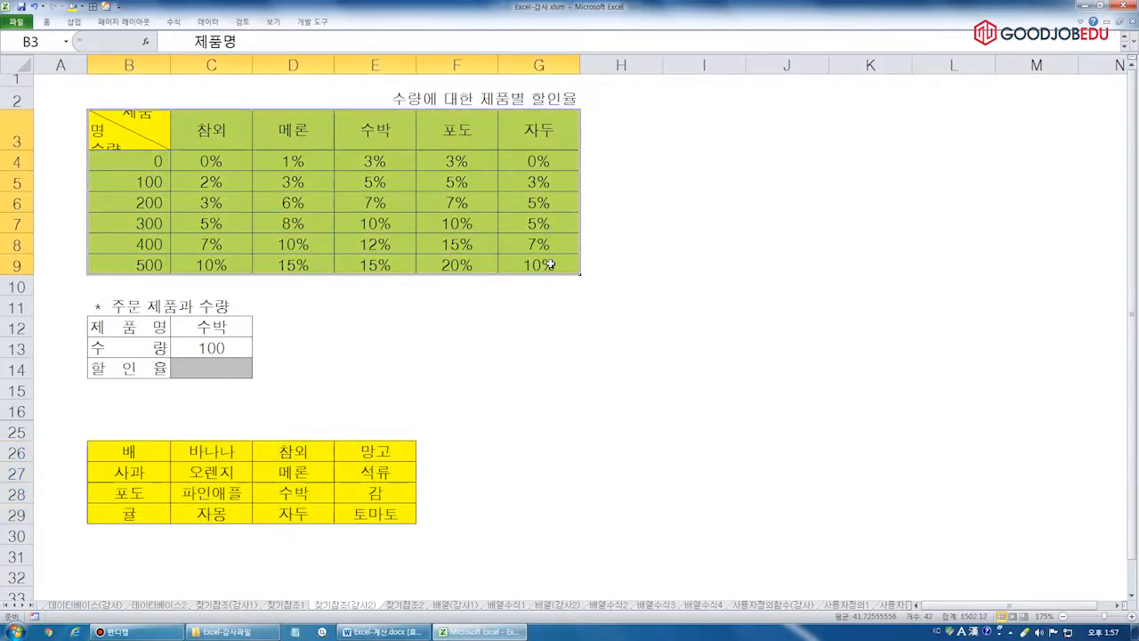
{"action": "left_click_drag", "start_coordinate": [157, 133], "coordinate": [528, 132]}
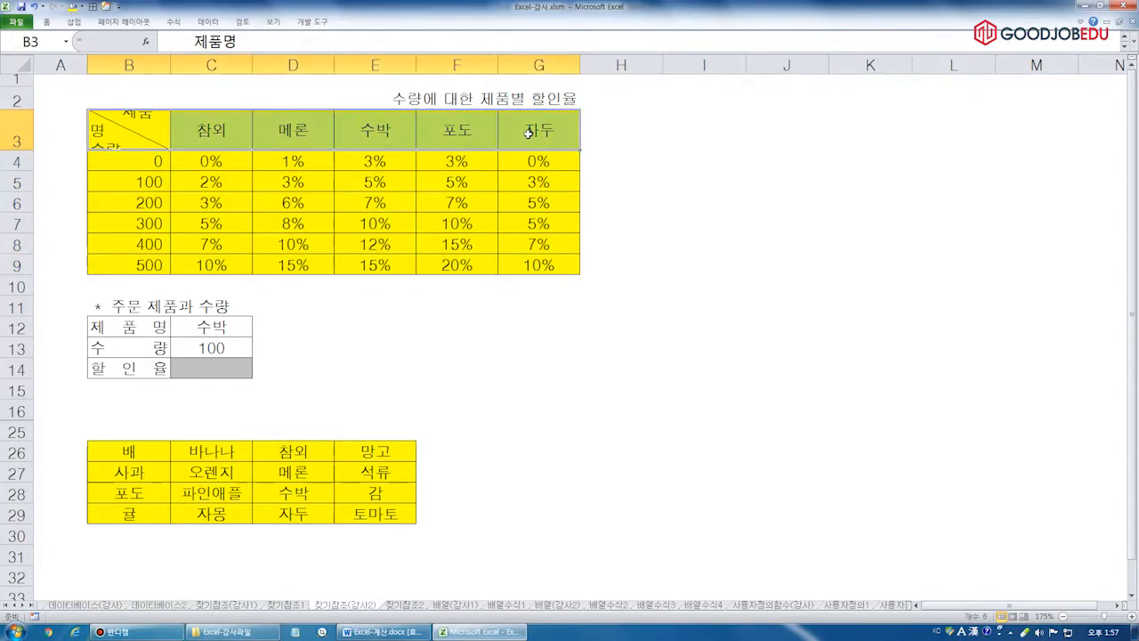
{"action": "left_click_drag", "start_coordinate": [134, 131], "coordinate": [142, 266]}
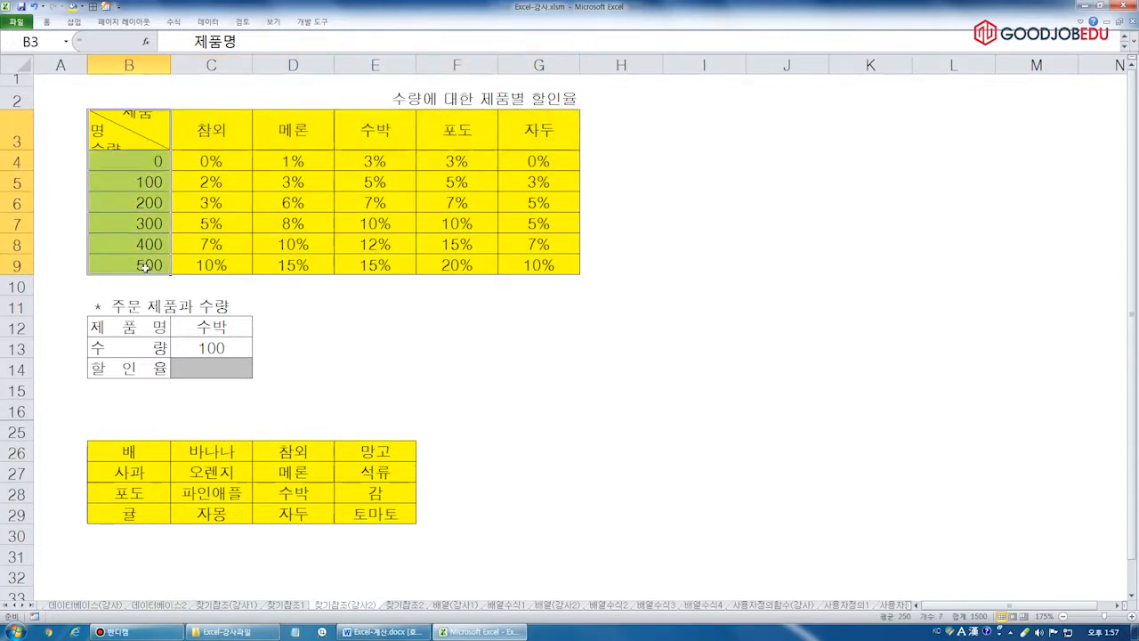
{"action": "left_click", "coordinate": [283, 250]}
{"action": "left_click_drag", "start_coordinate": [117, 135], "coordinate": [546, 265]}
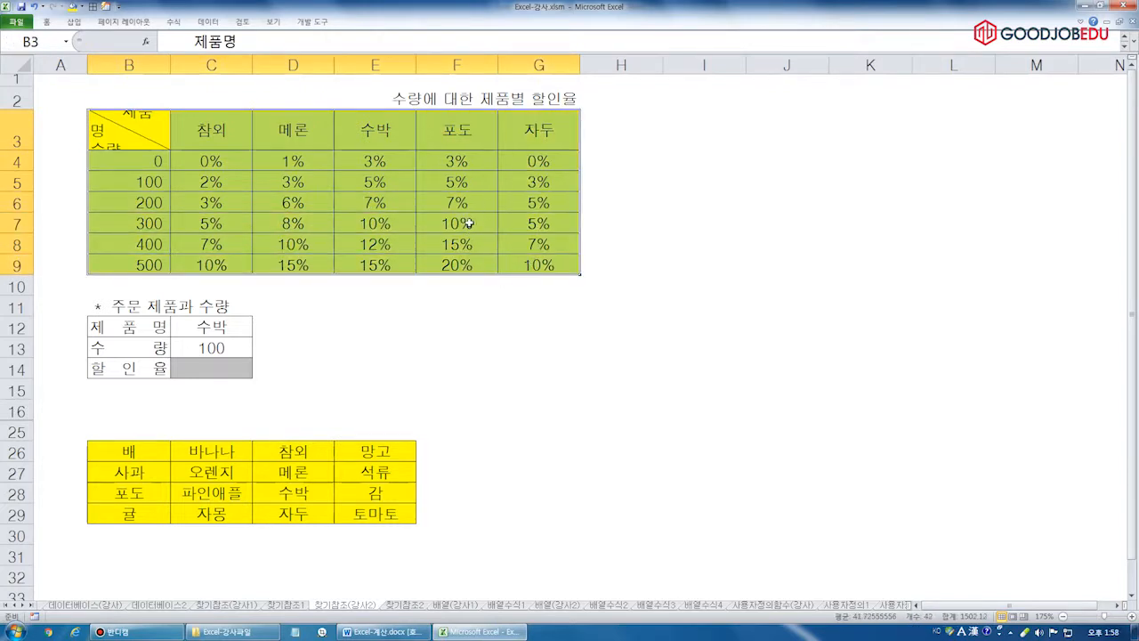
- Circle the discount table's product-name row and quantity column with the screen pen, and clear the marks
{"action": "mouse_move", "coordinate": [187, 145]}
{"action": "left_mouse_down"}
{"action": "mouse_move", "coordinate": [591, 133]}
{"action": "mouse_move", "coordinate": [136, 115]}
{"action": "mouse_move", "coordinate": [223, 154]}
{"action": "left_mouse_up"}
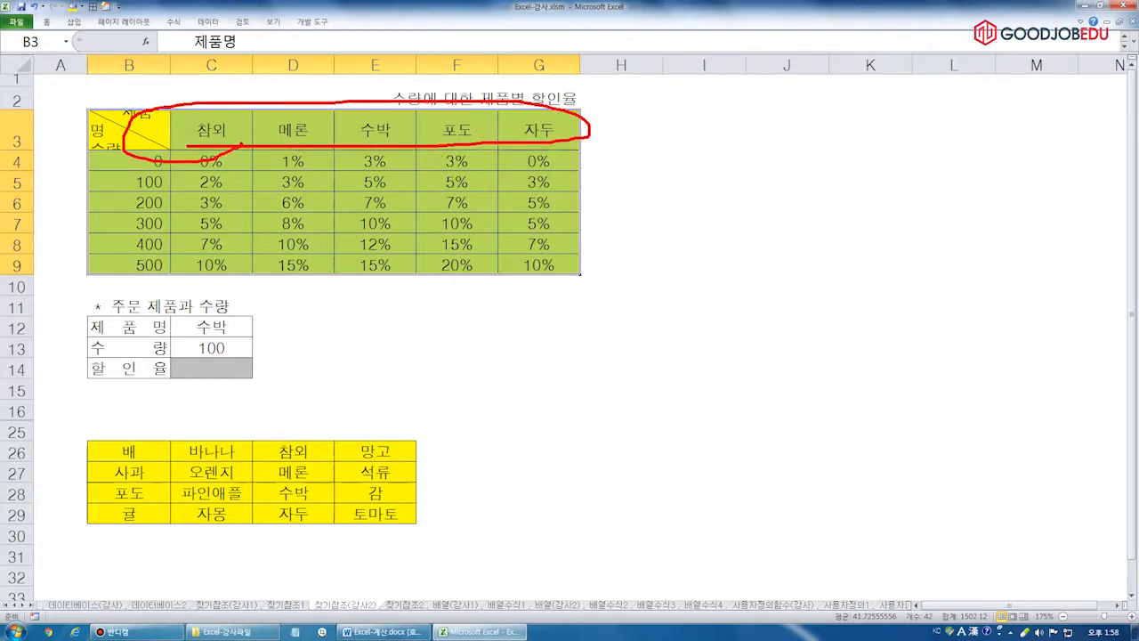
{"action": "mouse_move", "coordinate": [158, 113]}
{"action": "left_mouse_down"}
{"action": "mouse_move", "coordinate": [145, 223]}
{"action": "mouse_move", "coordinate": [148, 106]}
{"action": "left_mouse_up"}
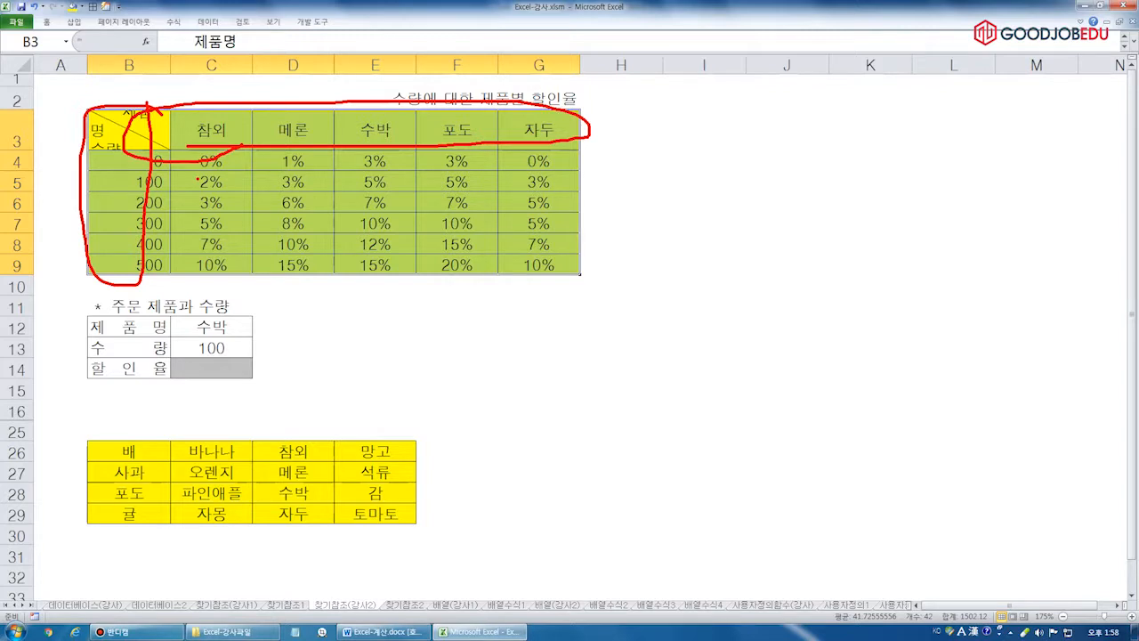
{"action": "key", "text": "Escape"}
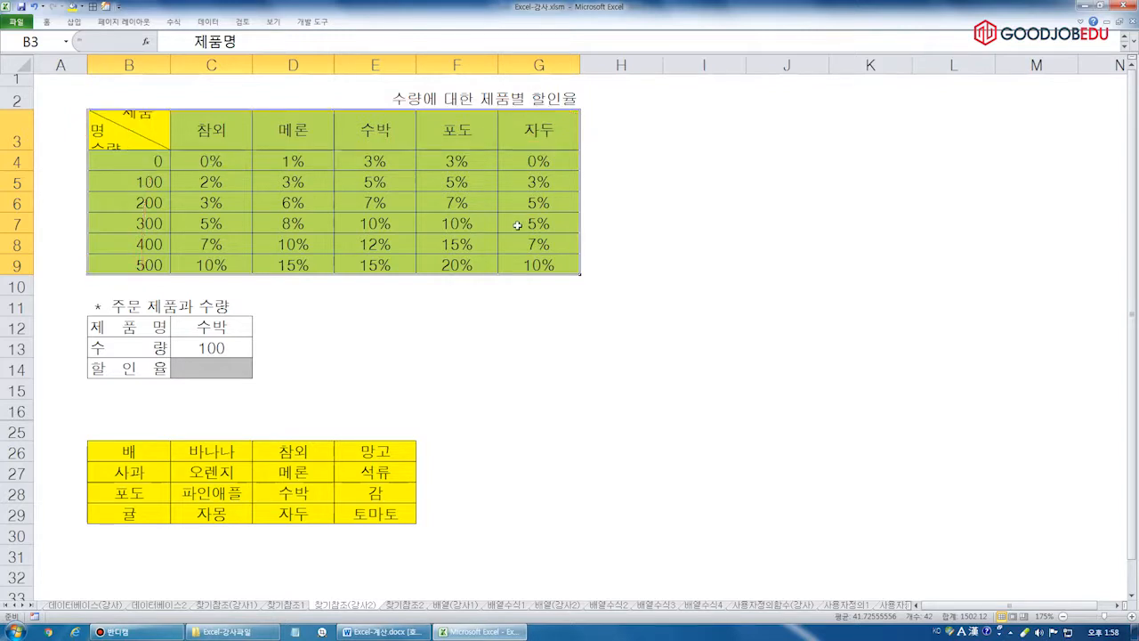
- Remove the fill color from the discount table B3:G9
{"action": "mouse_move", "coordinate": [135, 131]}
{"action": "left_mouse_down"}
{"action": "mouse_move", "coordinate": [556, 234]}
{"action": "mouse_move", "coordinate": [580, 260]}
{"action": "left_mouse_up"}
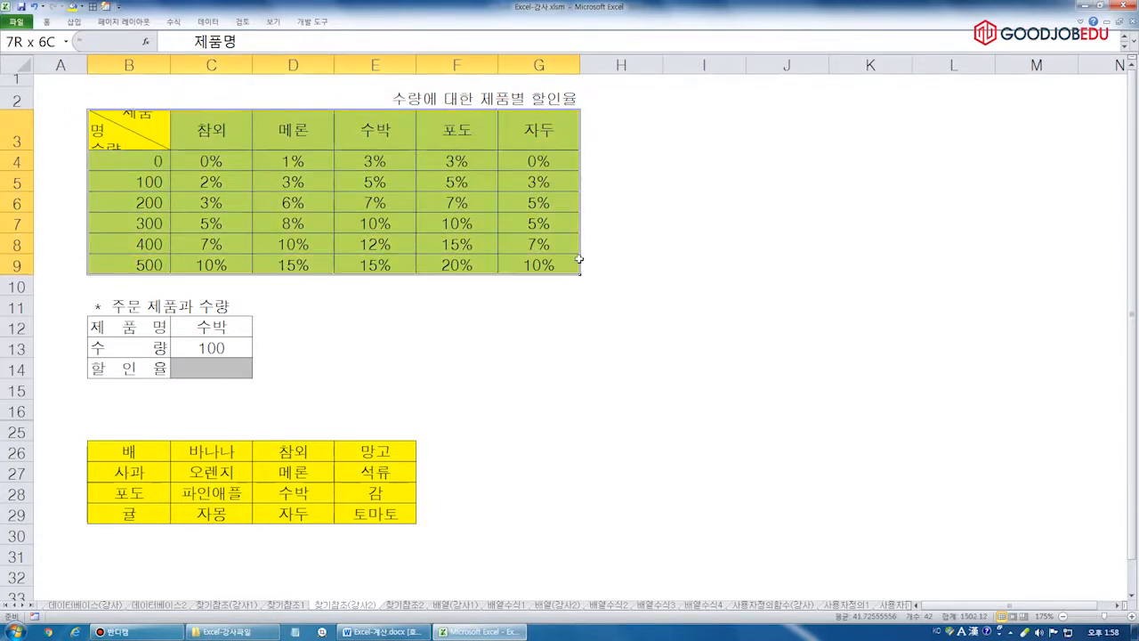
{"action": "left_click", "coordinate": [81, 6]}
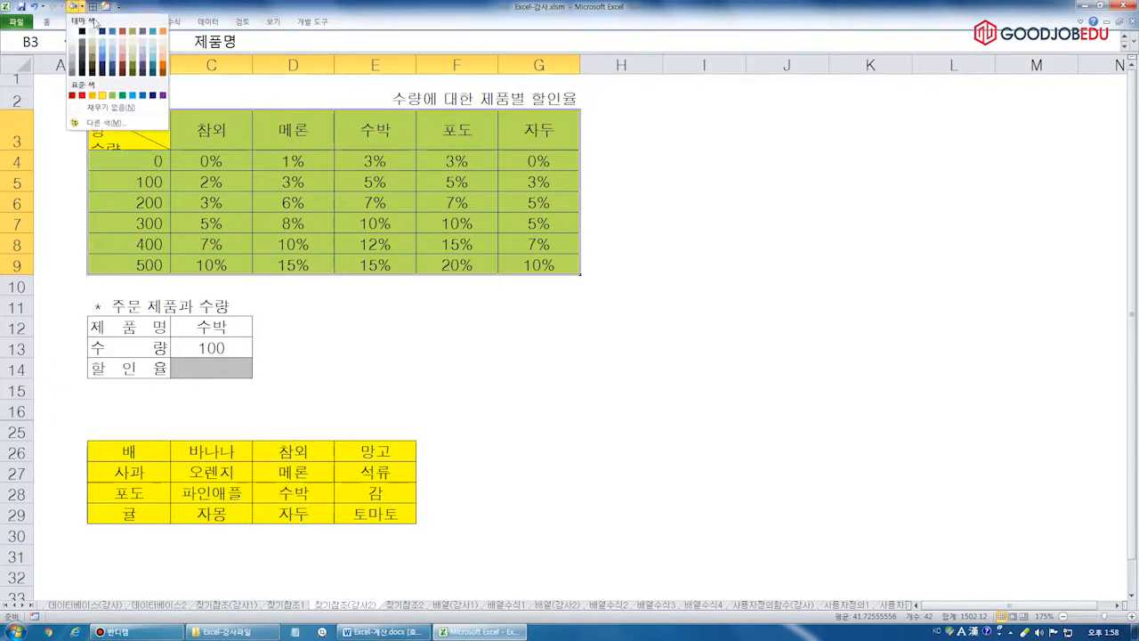
{"action": "left_click", "coordinate": [102, 105]}
{"action": "left_click", "coordinate": [307, 222]}
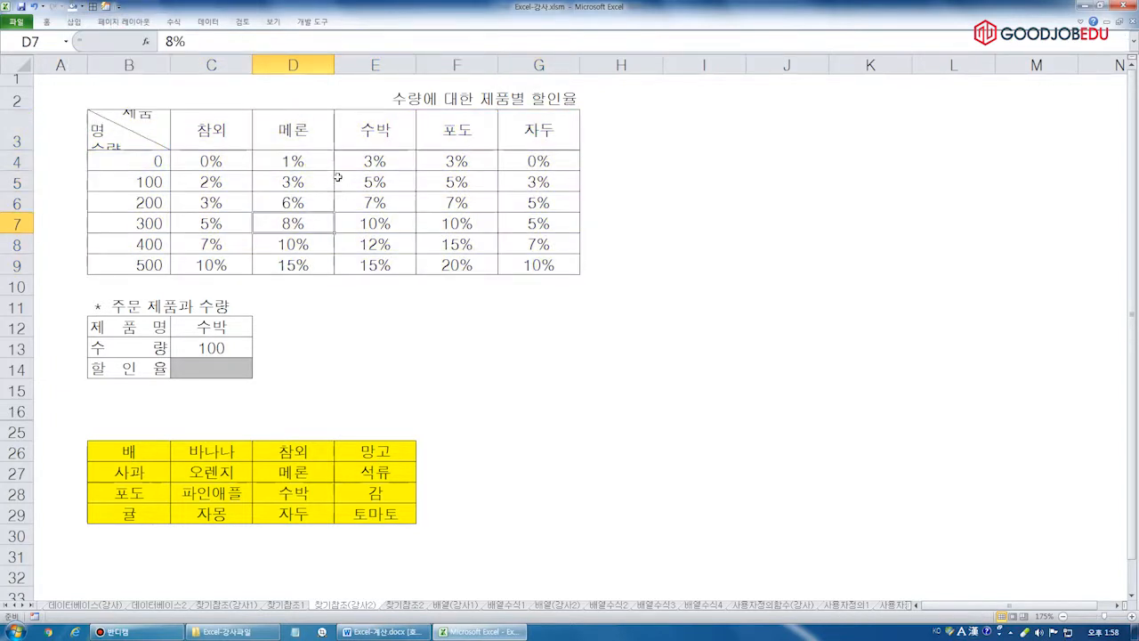
- Unhide rows 17:24 between rows 16 and 25
{"action": "left_click", "coordinate": [55, 98]}
{"action": "scroll", "coordinate": [84, 112], "scroll_direction": "up", "scroll_amount": 2}
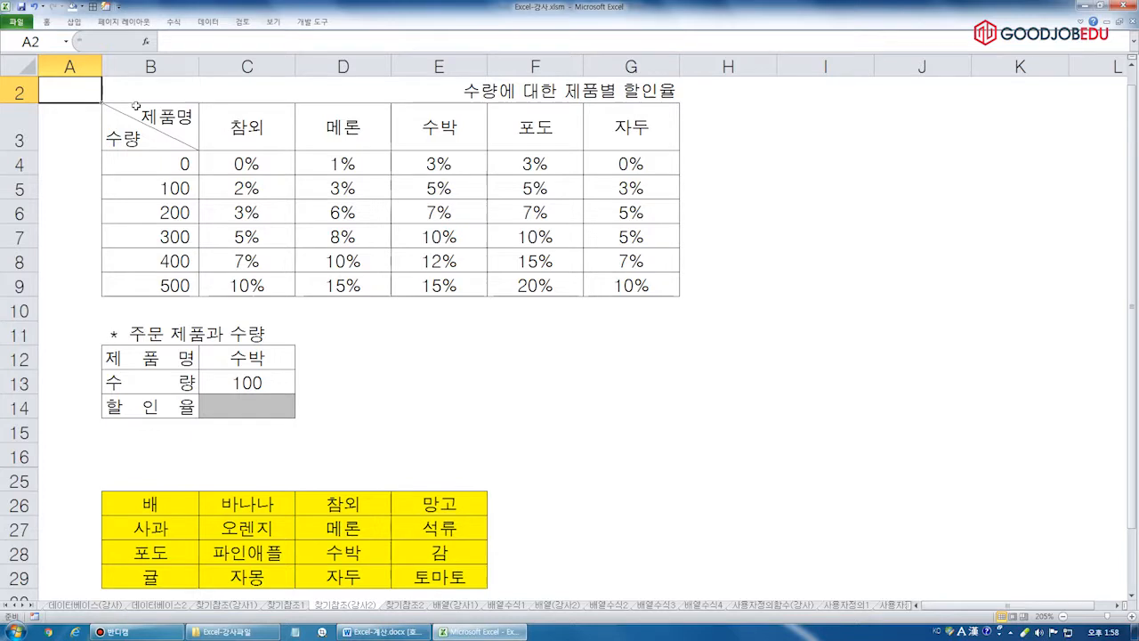
{"action": "right_click", "coordinate": [76, 470]}
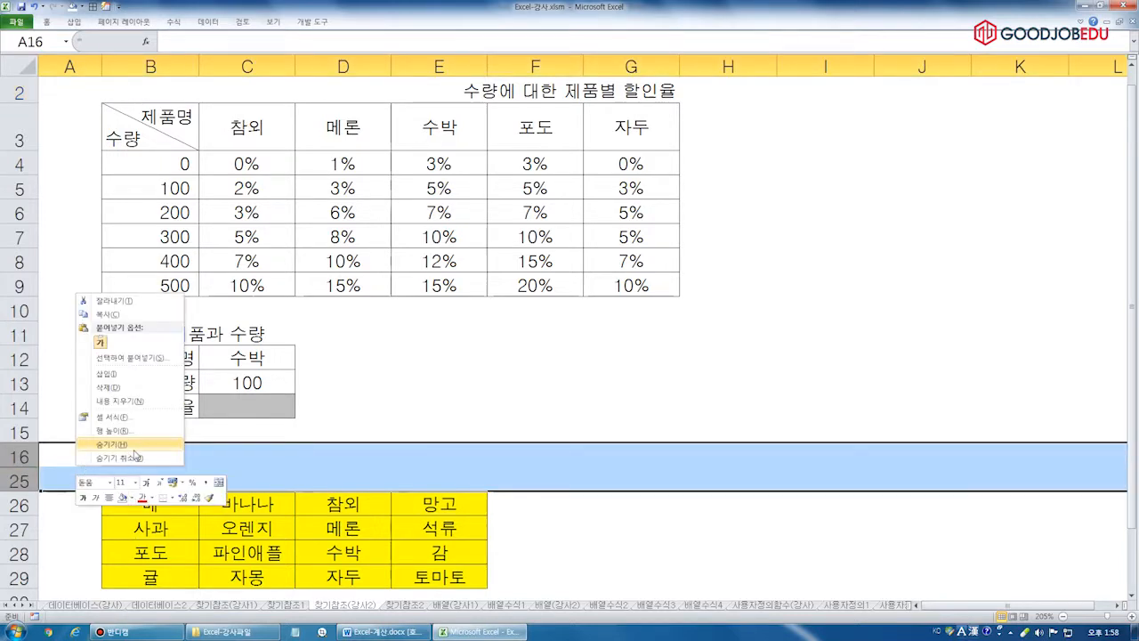
{"action": "left_click", "coordinate": [125, 446]}
{"action": "left_click", "coordinate": [315, 312]}
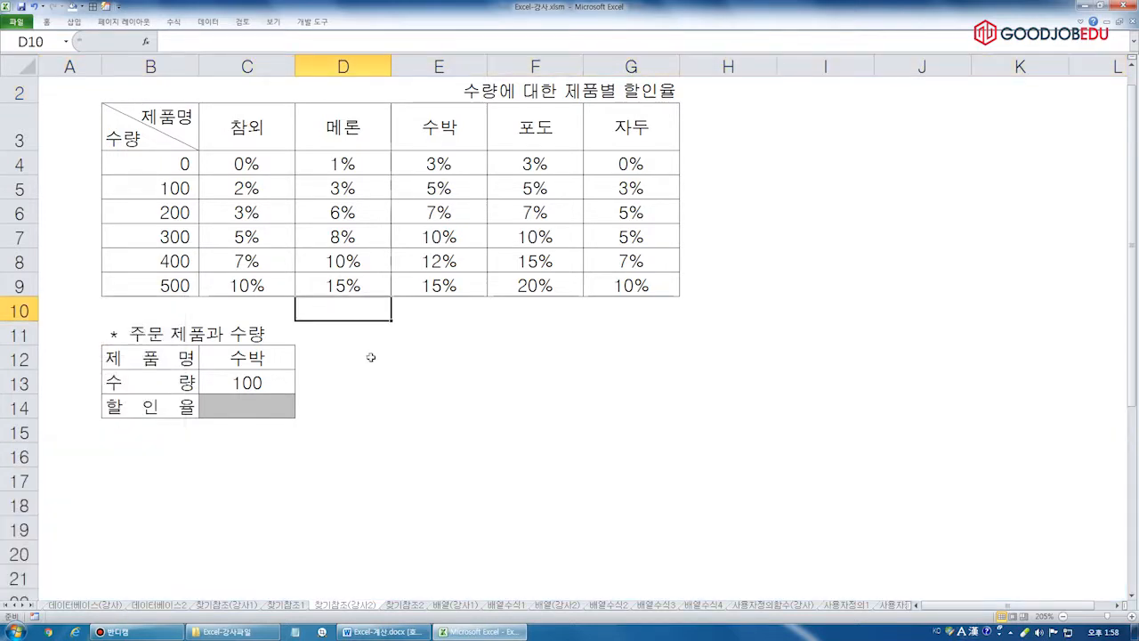
- Fill only the discount rates C4:G9 with yellow to mark the INDEX range, and return to C14
{"action": "left_click", "coordinate": [251, 406]}
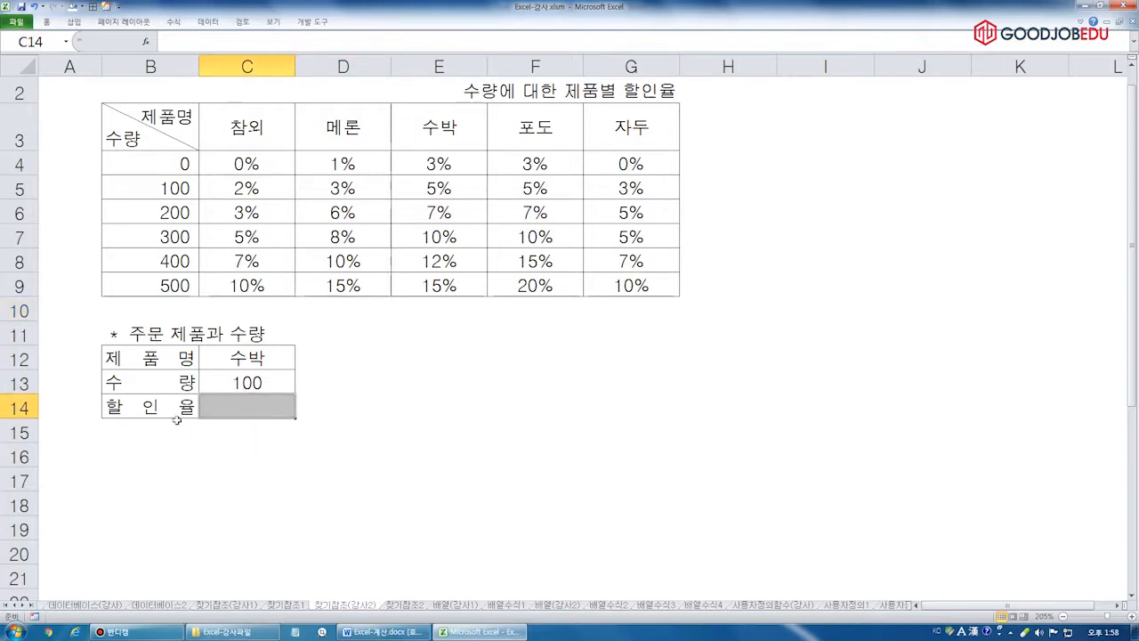
{"action": "left_click_drag", "start_coordinate": [240, 162], "coordinate": [642, 280]}
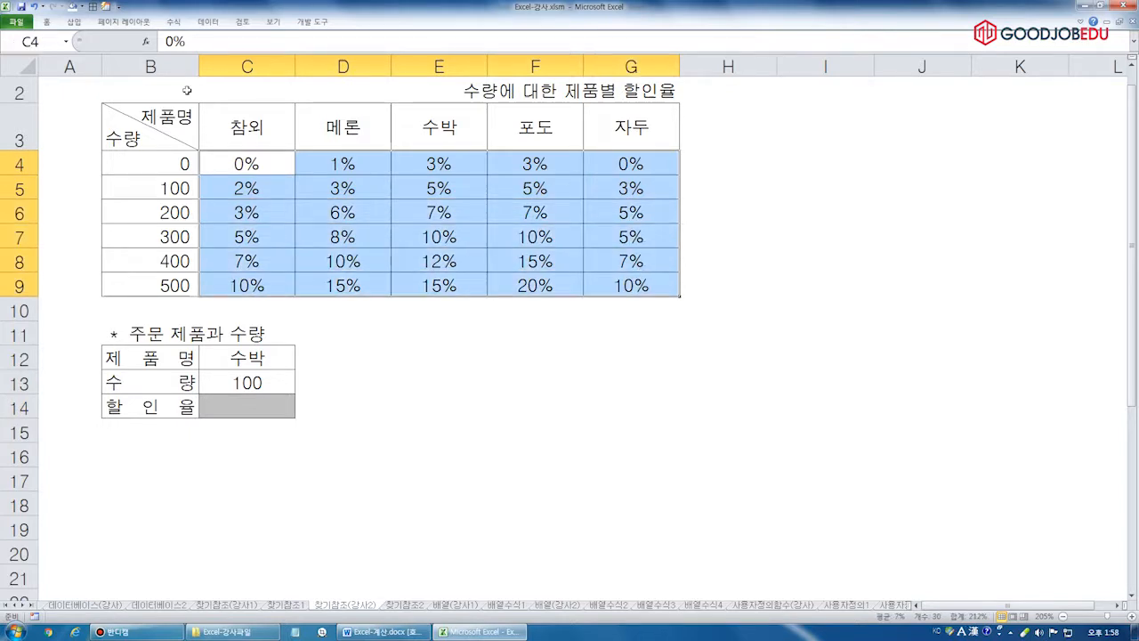
{"action": "left_click", "coordinate": [80, 6]}
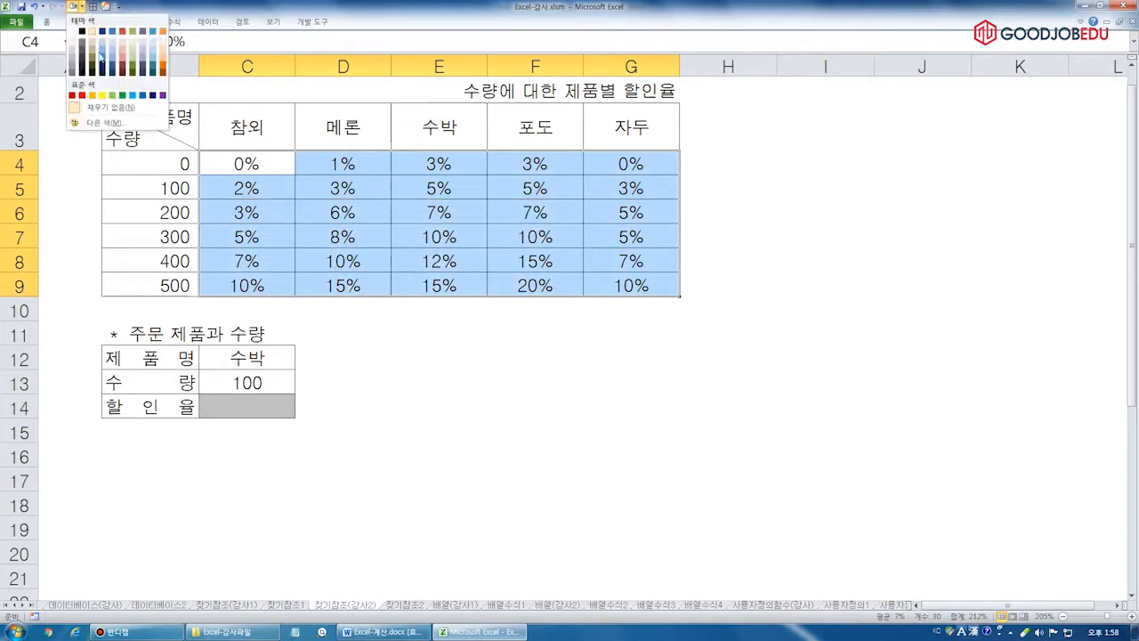
{"action": "left_click", "coordinate": [103, 96]}
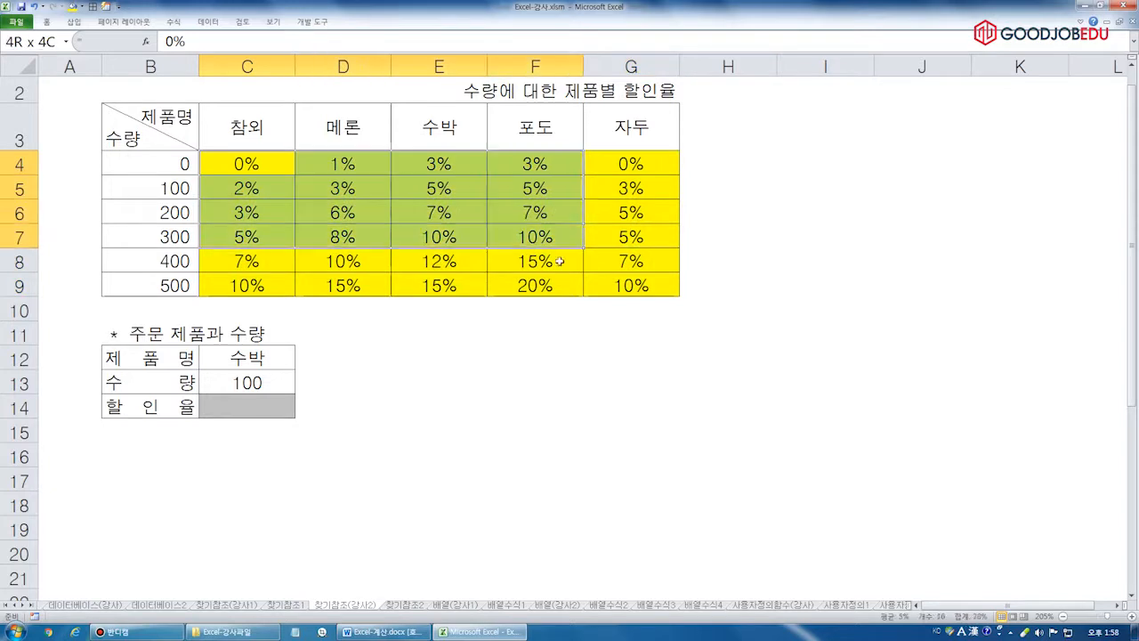
{"action": "left_click", "coordinate": [233, 409]}
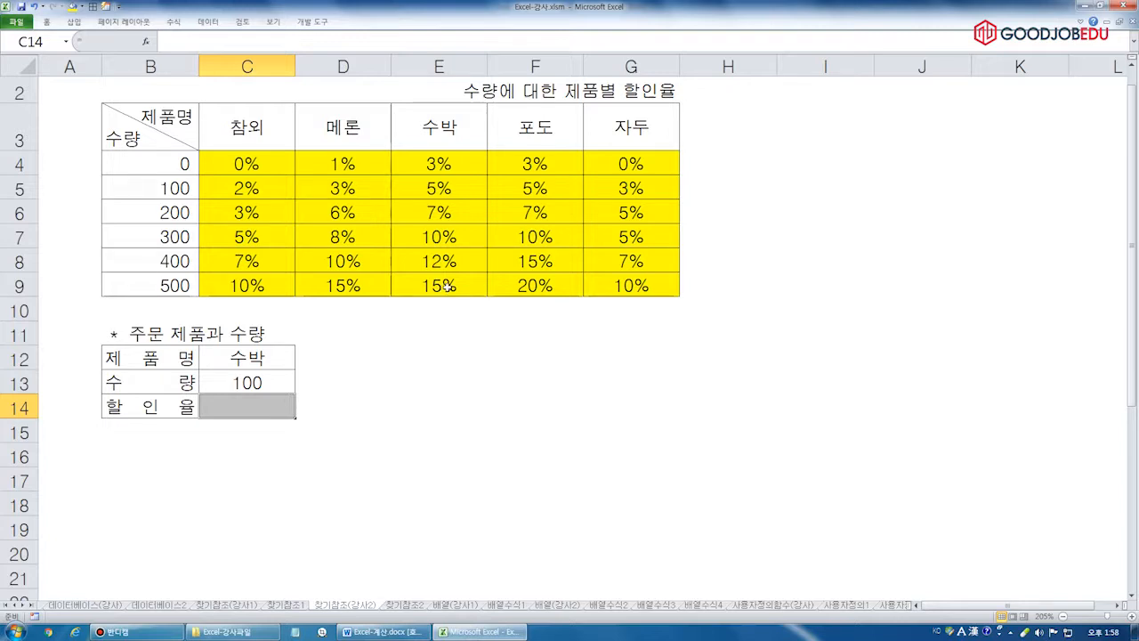
- Compare the product header range C3:G3 with the discount rate range C4:G9, and return to C14
{"action": "left_click_drag", "start_coordinate": [239, 125], "coordinate": [598, 121]}
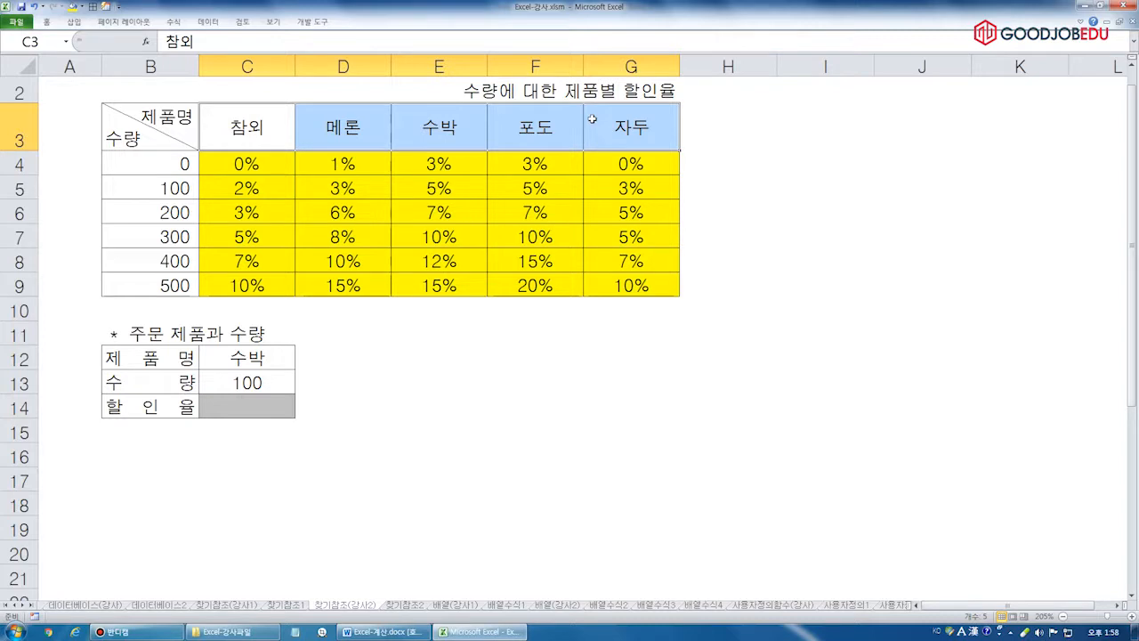
{"action": "left_click", "coordinate": [245, 407]}
{"action": "left_click_drag", "start_coordinate": [245, 164], "coordinate": [627, 283]}
{"action": "left_click", "coordinate": [231, 405]}
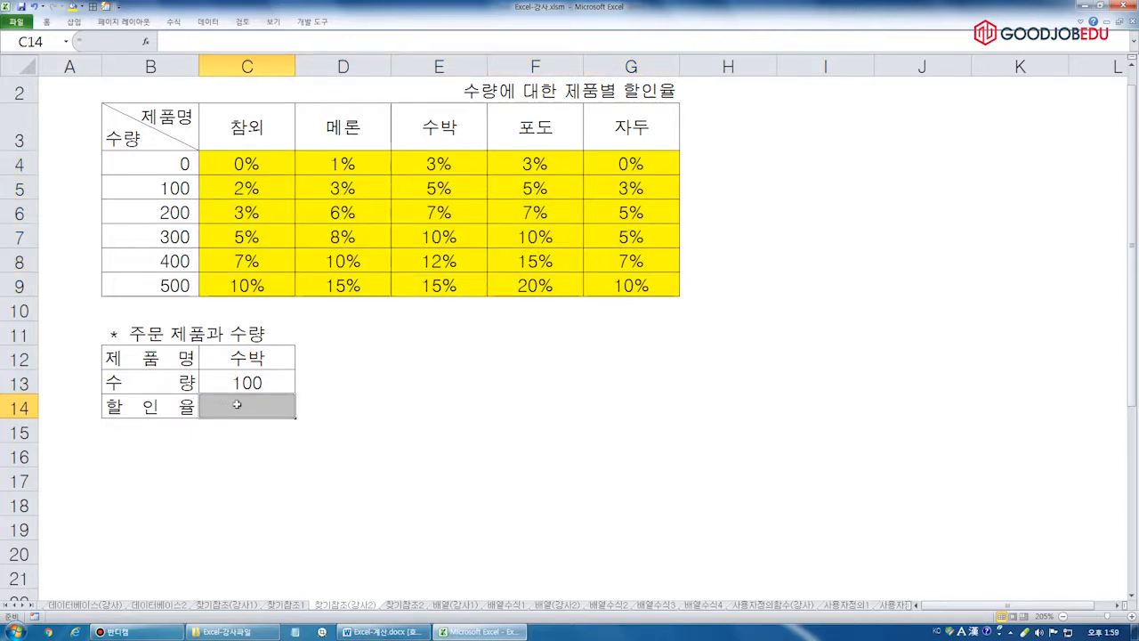
- Start an INDEX formula in C14 with the discount rates C4:G9 as its array
{"action": "left_click", "coordinate": [233, 41]}
{"action": "type", "text": "=index("}
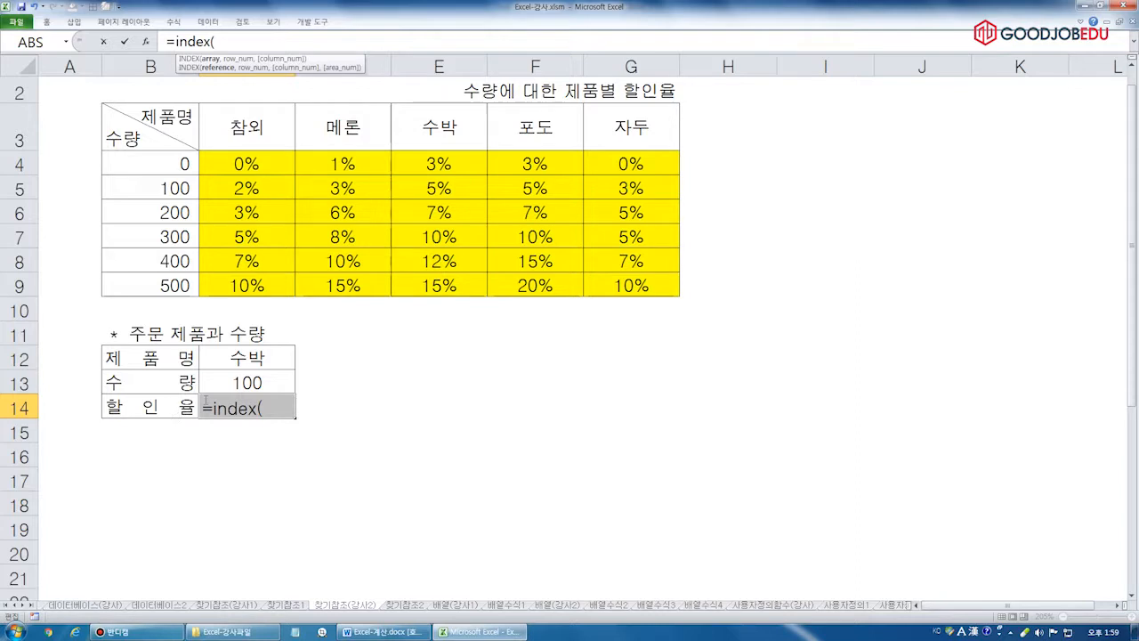
{"action": "left_click", "coordinate": [263, 166]}
{"action": "left_click_drag", "start_coordinate": [264, 166], "coordinate": [665, 289]}
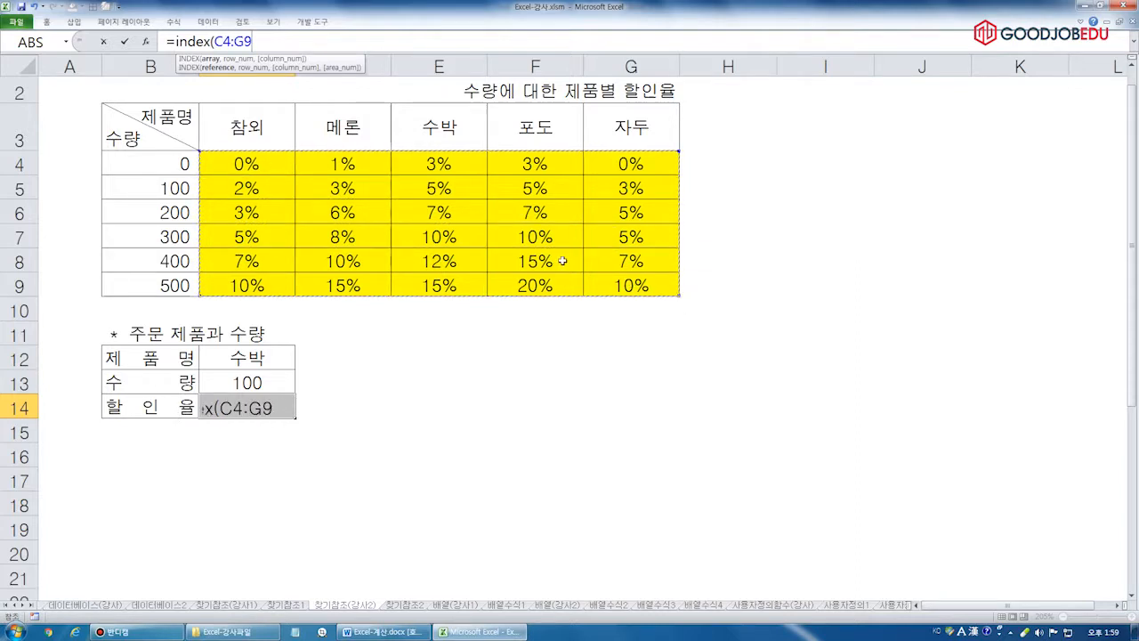
{"action": "type", "text": ","}
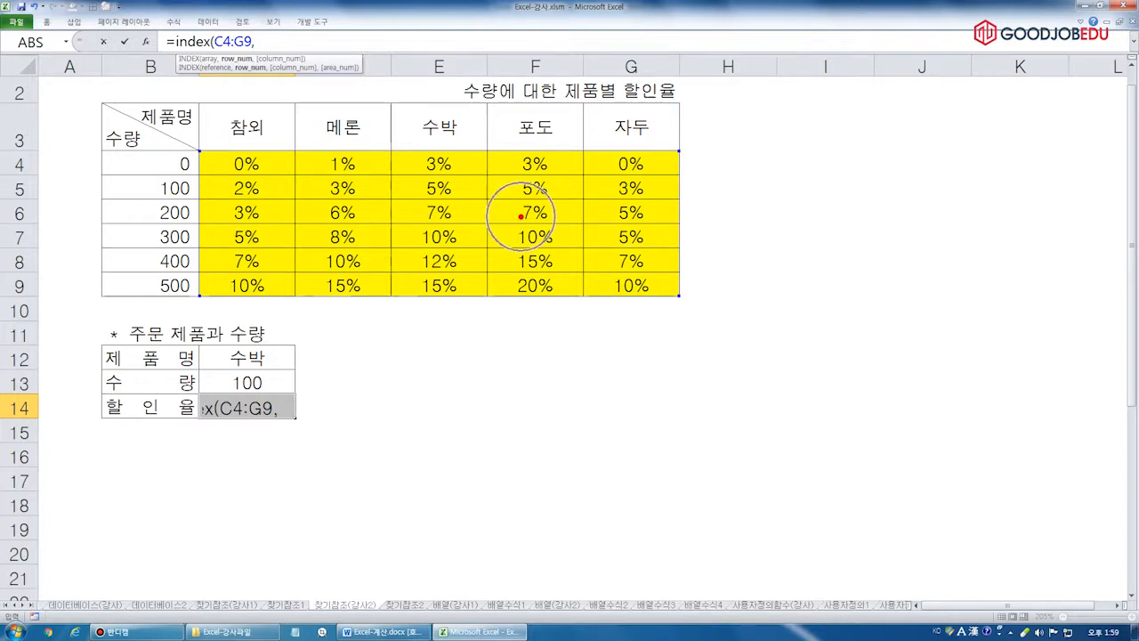
- Compare the quantity list B4:B9 with the rows of C4:G9 and the ordered quantity in C13
{"action": "left_click_drag", "start_coordinate": [201, 149], "coordinate": [683, 299]}
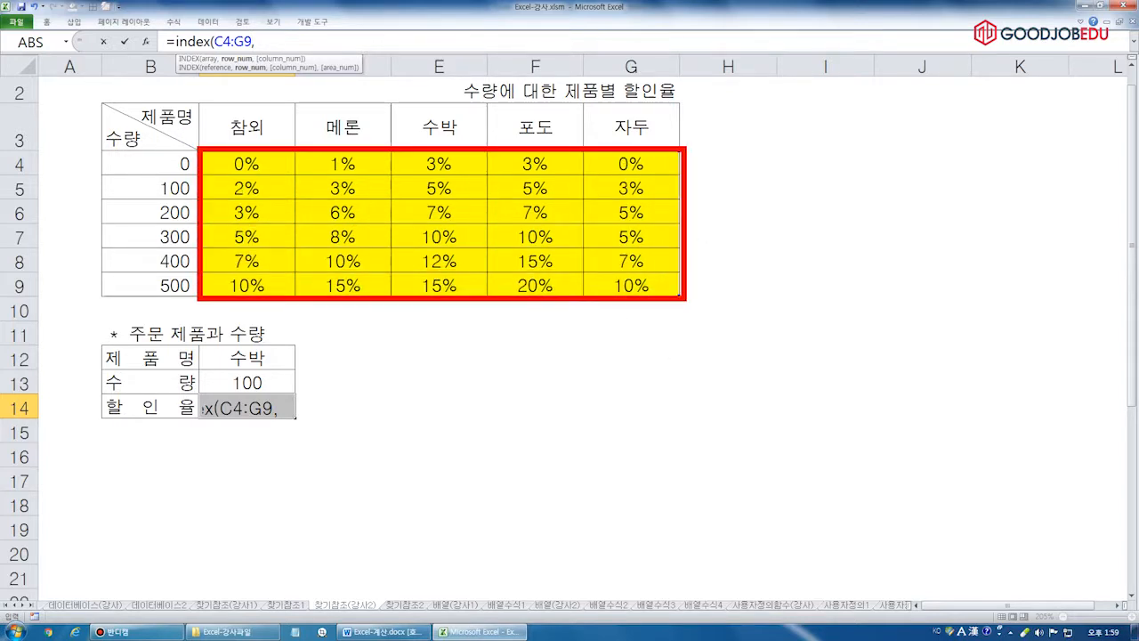
{"action": "mouse_move", "coordinate": [238, 164]}
{"action": "left_mouse_down"}
{"action": "mouse_move", "coordinate": [306, 165]}
{"action": "mouse_move", "coordinate": [326, 185]}
{"action": "left_mouse_up"}
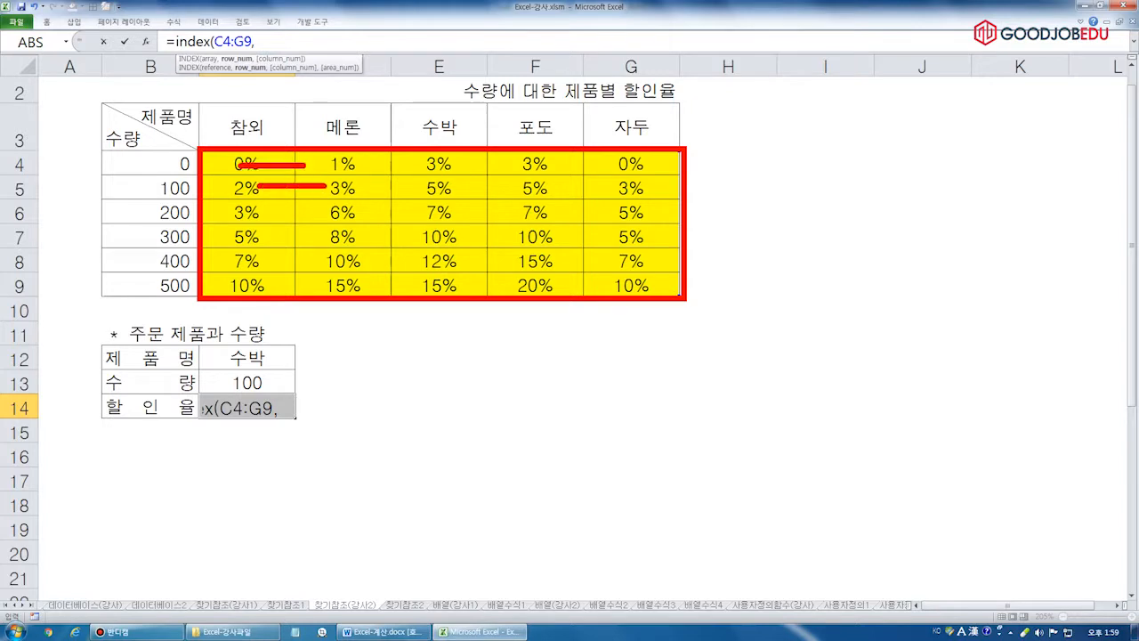
{"action": "left_click_drag", "start_coordinate": [255, 207], "coordinate": [329, 211]}
{"action": "left_click_drag", "start_coordinate": [265, 236], "coordinate": [334, 236]}
{"action": "left_click_drag", "start_coordinate": [265, 259], "coordinate": [335, 259]}
{"action": "left_click_drag", "start_coordinate": [276, 280], "coordinate": [344, 279]}
{"action": "mouse_move", "coordinate": [134, 164]}
{"action": "left_mouse_down"}
{"action": "mouse_move", "coordinate": [158, 164]}
{"action": "mouse_move", "coordinate": [142, 185]}
{"action": "mouse_move", "coordinate": [157, 210]}
{"action": "left_mouse_up"}
{"action": "left_click_drag", "start_coordinate": [111, 236], "coordinate": [144, 236]}
{"action": "mouse_move", "coordinate": [121, 258]}
{"action": "left_mouse_down"}
{"action": "mouse_move", "coordinate": [150, 261]}
{"action": "mouse_move", "coordinate": [145, 287]}
{"action": "left_mouse_up"}
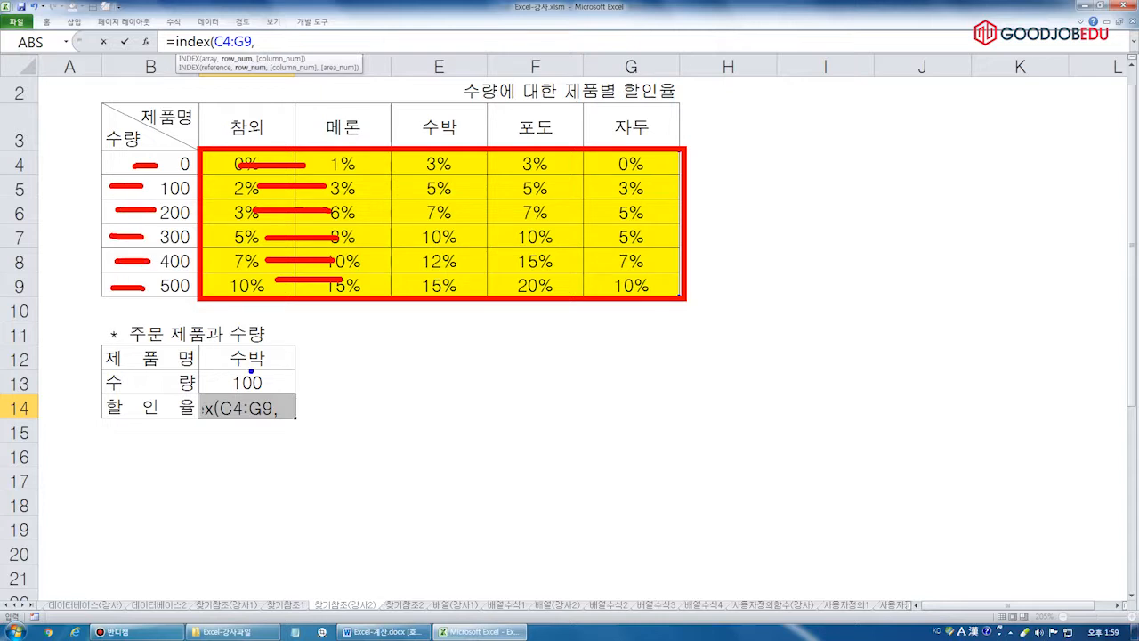
{"action": "left_click_drag", "start_coordinate": [214, 370], "coordinate": [273, 395]}
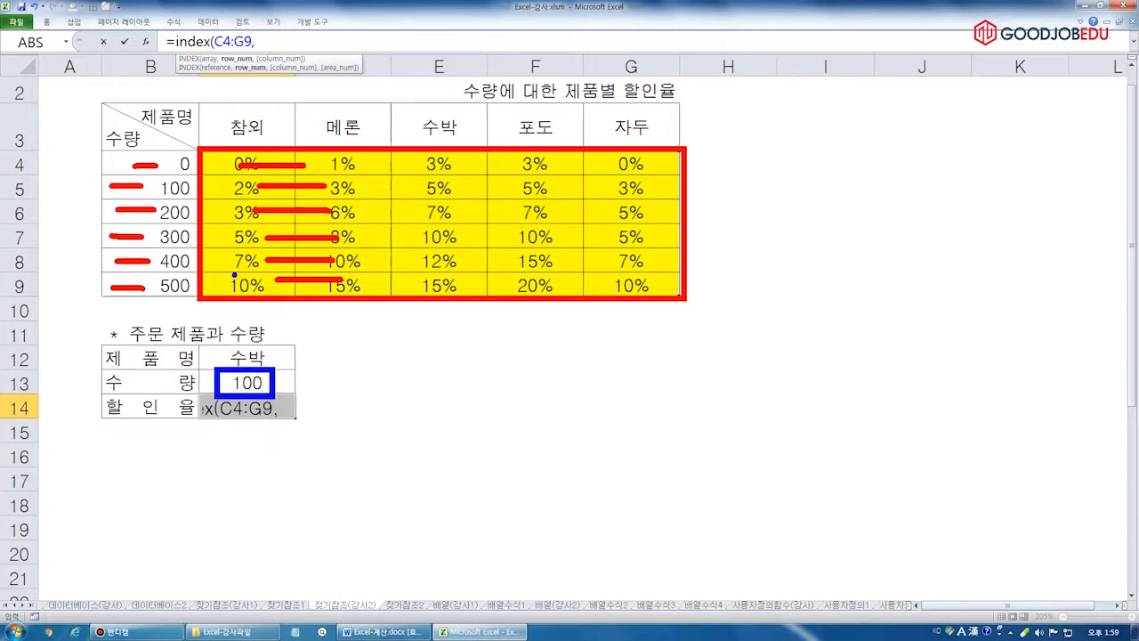
{"action": "mouse_move", "coordinate": [101, 150]}
{"action": "left_mouse_down"}
{"action": "mouse_move", "coordinate": [196, 256]}
{"action": "mouse_move", "coordinate": [198, 304]}
{"action": "left_mouse_up"}
{"action": "left_click_drag", "start_coordinate": [82, 167], "coordinate": [116, 167]}
{"action": "left_click_drag", "start_coordinate": [74, 192], "coordinate": [112, 190]}
{"action": "left_click_drag", "start_coordinate": [87, 214], "coordinate": [135, 214]}
{"action": "mouse_move", "coordinate": [83, 239]}
{"action": "left_mouse_down"}
{"action": "mouse_move", "coordinate": [124, 238]}
{"action": "mouse_move", "coordinate": [138, 262]}
{"action": "left_mouse_up"}
{"action": "mouse_move", "coordinate": [202, 161]}
{"action": "left_mouse_down"}
{"action": "mouse_move", "coordinate": [247, 160]}
{"action": "mouse_move", "coordinate": [267, 287]}
{"action": "left_mouse_up"}
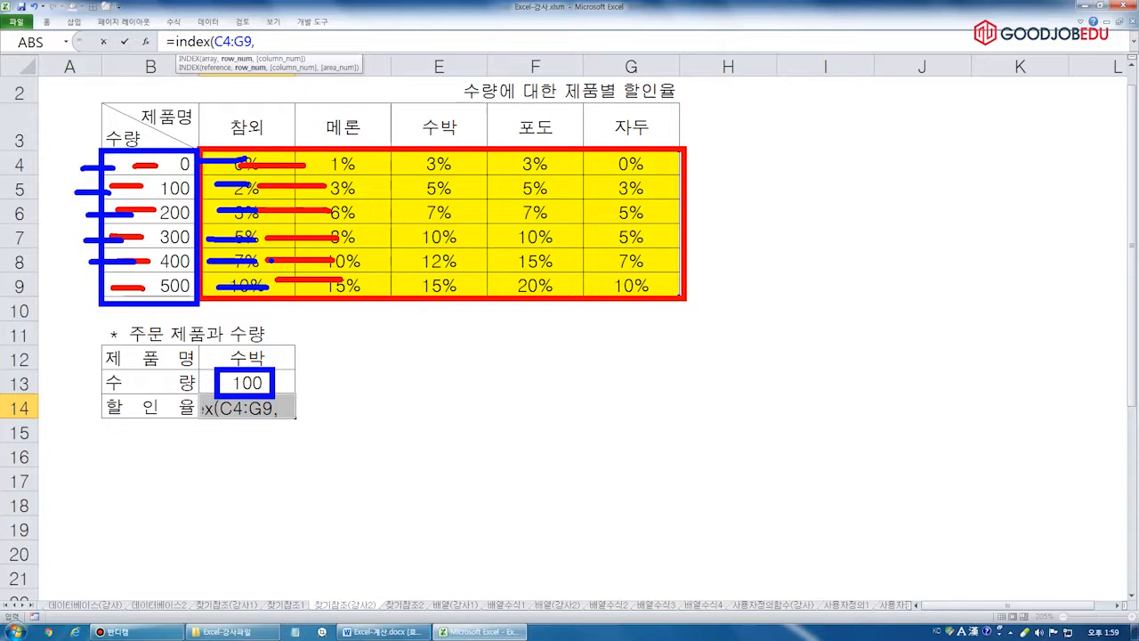
{"action": "key", "text": "Escape"}
- Add MATCH(C13,B4:B9,1) as the row number argument of the INDEX formula in C14
{"action": "type", "text": "match("}
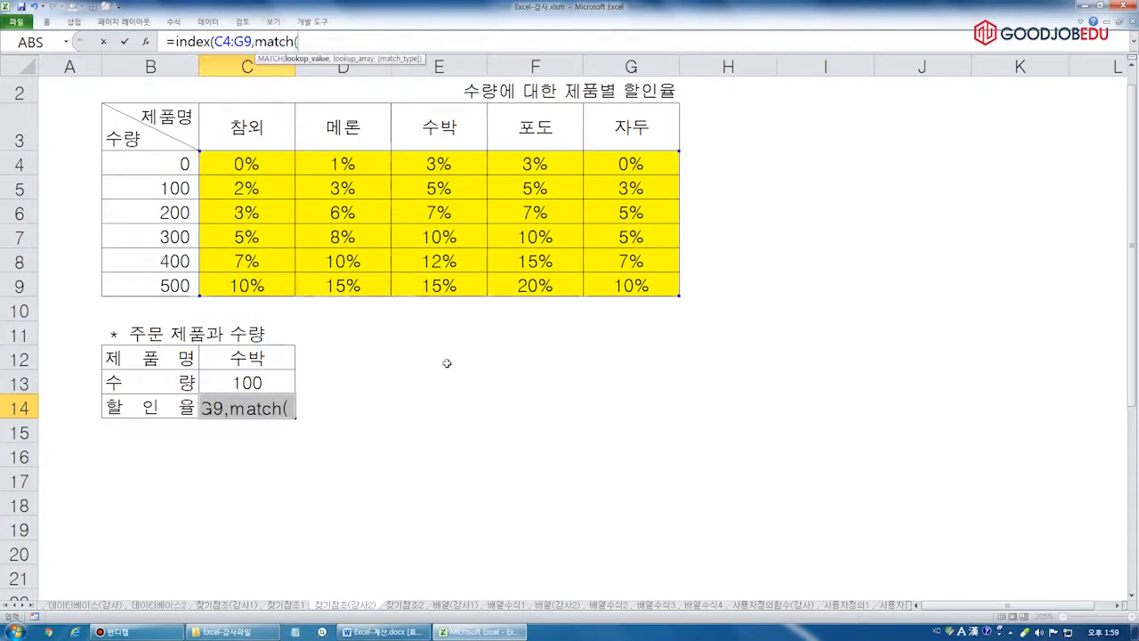
{"action": "left_click", "coordinate": [267, 382]}
{"action": "type", "text": ","}
{"action": "left_click_drag", "start_coordinate": [171, 160], "coordinate": [169, 283]}
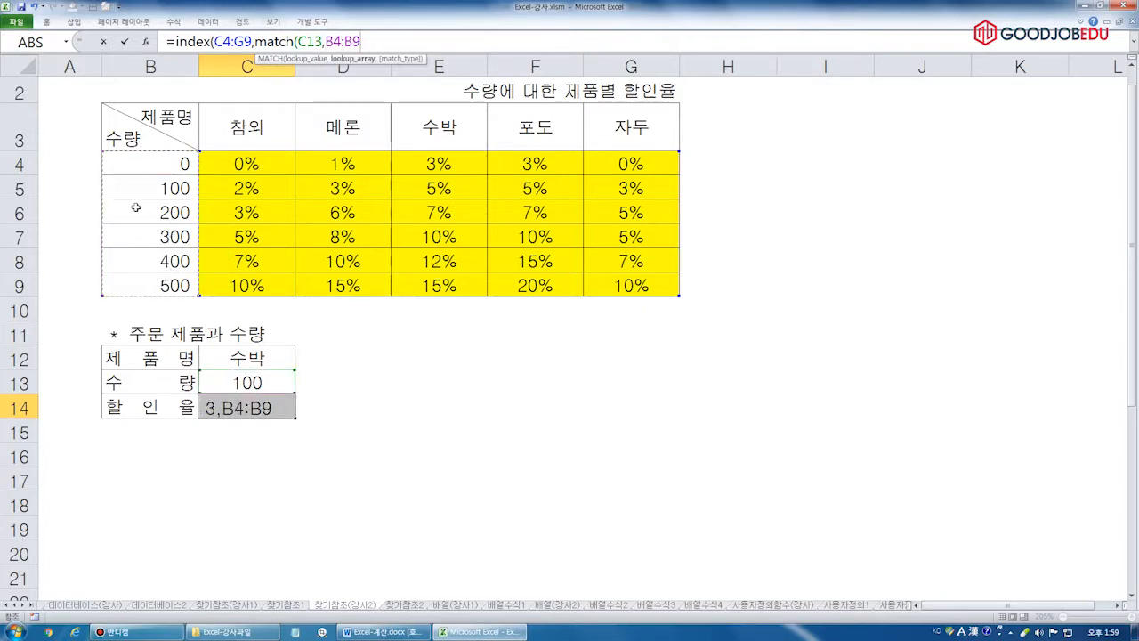
{"action": "type", "text": ","}
{"action": "mouse_move", "coordinate": [100, 151]}
{"action": "left_mouse_down"}
{"action": "mouse_move", "coordinate": [203, 287]}
{"action": "mouse_move", "coordinate": [201, 303]}
{"action": "left_mouse_up"}
{"action": "left_click_drag", "start_coordinate": [120, 287], "coordinate": [120, 295]}
{"action": "left_click_drag", "start_coordinate": [69, 156], "coordinate": [69, 274]}
{"action": "mouse_move", "coordinate": [49, 233]}
{"action": "left_mouse_down"}
{"action": "mouse_move", "coordinate": [86, 257]}
{"action": "mouse_move", "coordinate": [95, 238]}
{"action": "left_mouse_up"}
{"action": "key", "text": "Escape"}
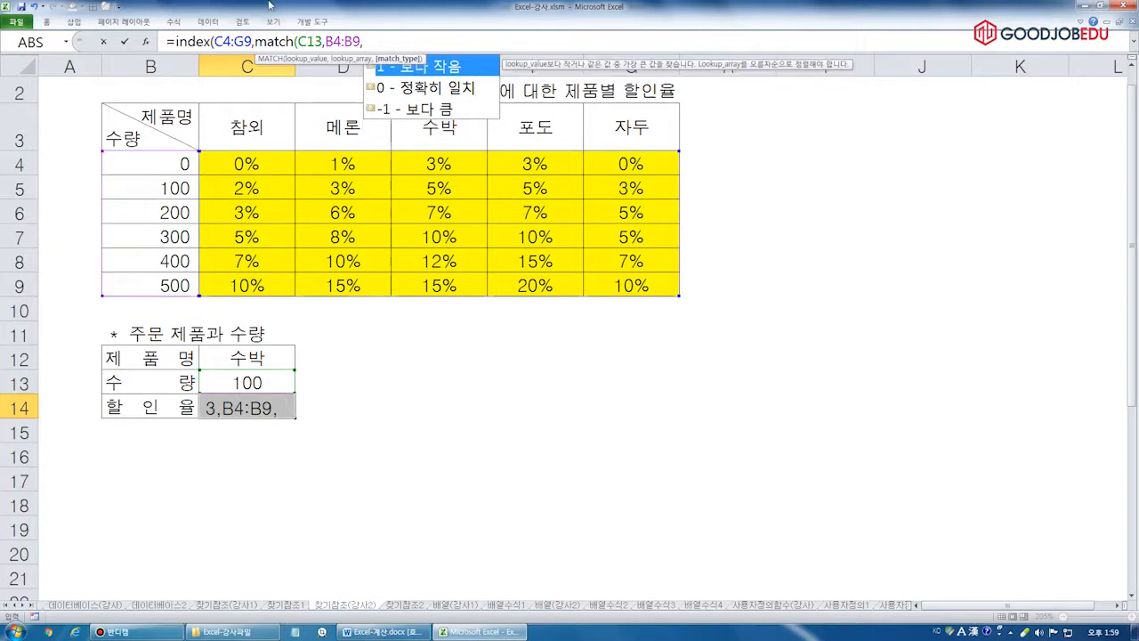
{"action": "type", "text": ")"}
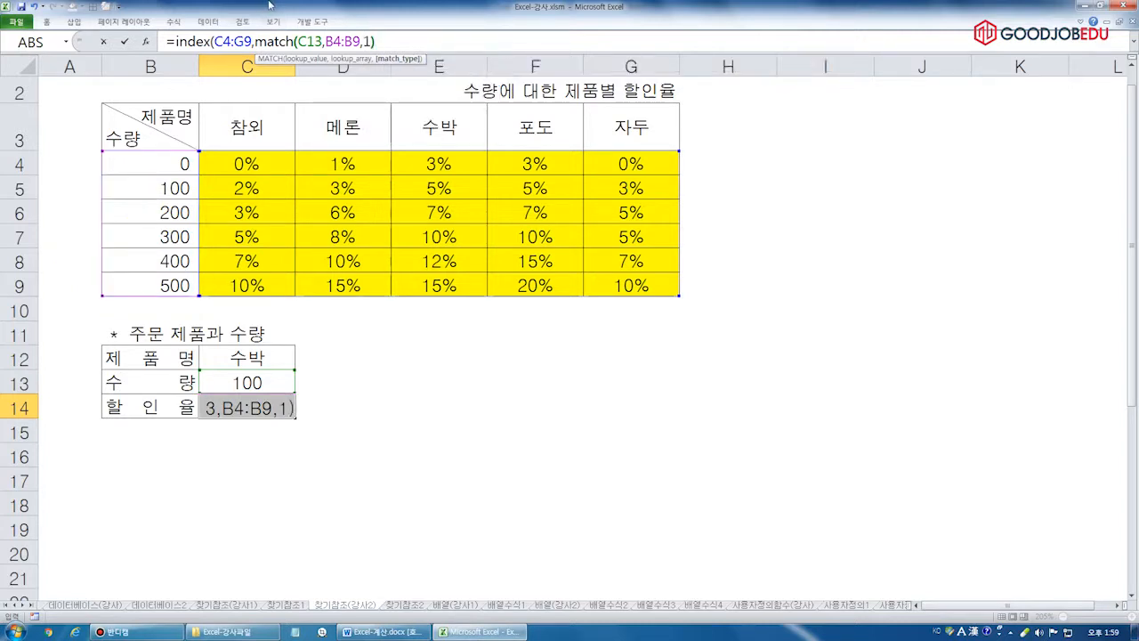
{"action": "type", "text": ","}
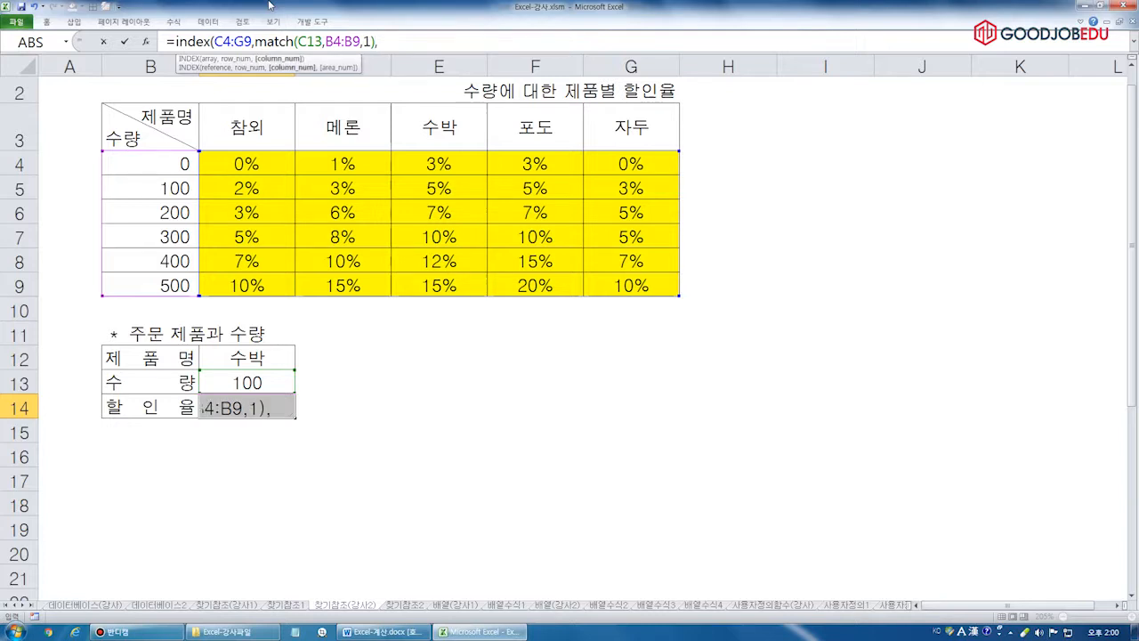
{"action": "left_click_drag", "start_coordinate": [254, 40], "coordinate": [375, 41]}
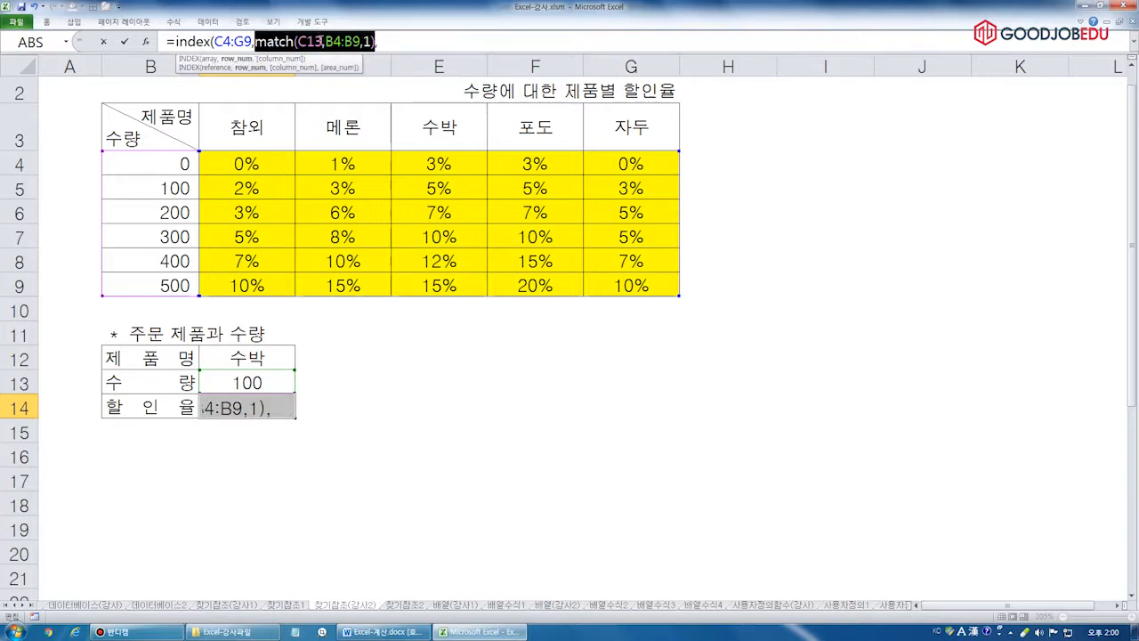
{"action": "left_click", "coordinate": [406, 42]}
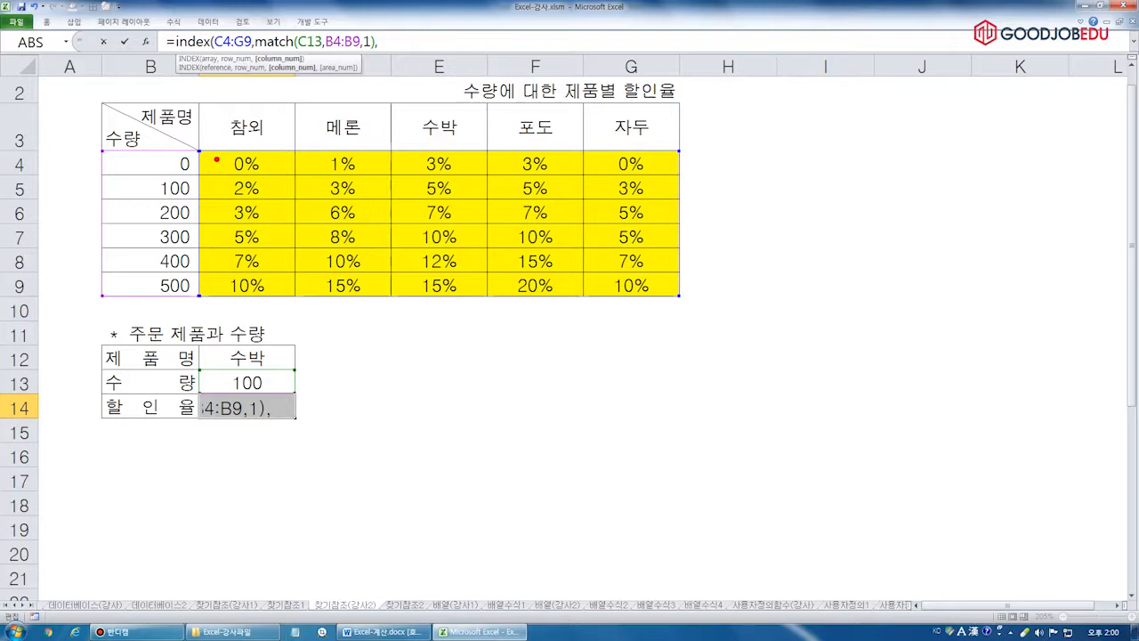
- Compare the product headers C3:G3 with the columns of C4:G9 and the ordered product in C12
{"action": "mouse_move", "coordinate": [202, 150]}
{"action": "left_mouse_down"}
{"action": "mouse_move", "coordinate": [493, 261]}
{"action": "mouse_move", "coordinate": [682, 303]}
{"action": "left_mouse_up"}
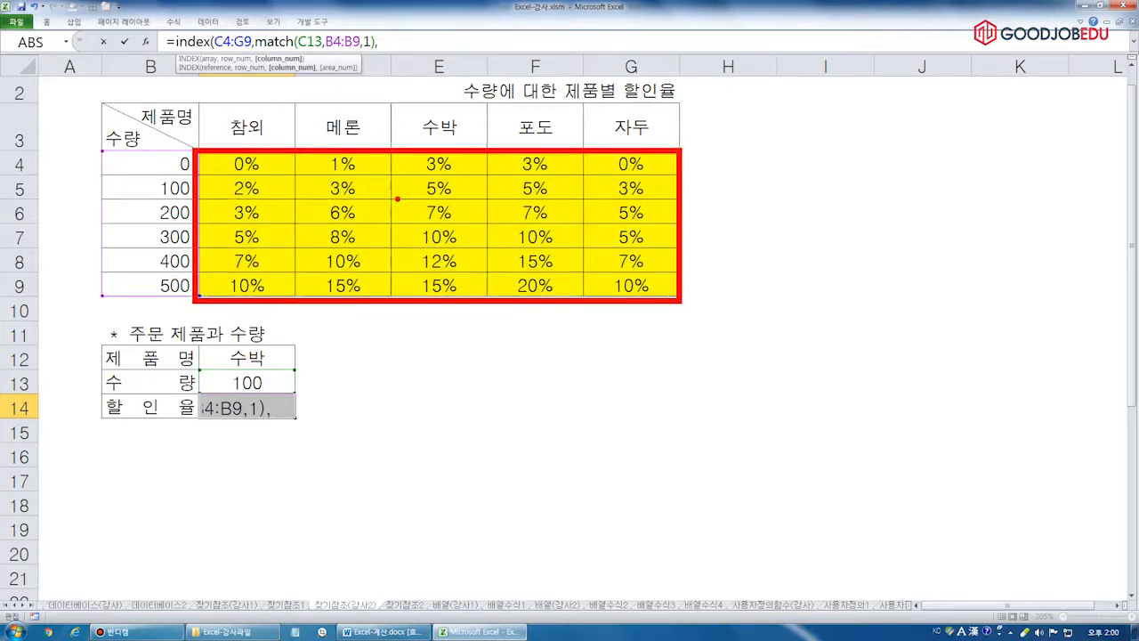
{"action": "left_click_drag", "start_coordinate": [255, 166], "coordinate": [259, 235]}
{"action": "left_click_drag", "start_coordinate": [329, 160], "coordinate": [343, 233]}
{"action": "left_click_drag", "start_coordinate": [419, 180], "coordinate": [435, 245]}
{"action": "left_click_drag", "start_coordinate": [526, 175], "coordinate": [534, 236]}
{"action": "left_click_drag", "start_coordinate": [621, 173], "coordinate": [629, 238]}
{"action": "left_click_drag", "start_coordinate": [243, 78], "coordinate": [253, 132]}
{"action": "left_click_drag", "start_coordinate": [318, 76], "coordinate": [335, 117]}
{"action": "left_click_drag", "start_coordinate": [426, 82], "coordinate": [438, 114]}
{"action": "left_click_drag", "start_coordinate": [525, 79], "coordinate": [537, 113]}
{"action": "left_click_drag", "start_coordinate": [634, 77], "coordinate": [648, 121]}
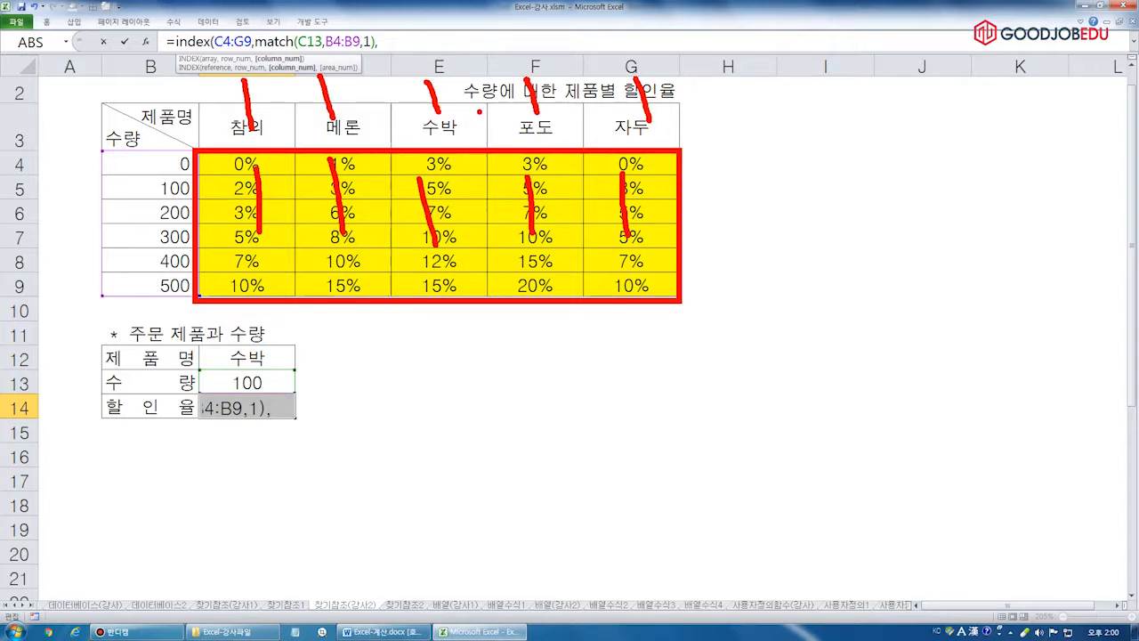
{"action": "key", "text": "b"}
{"action": "left_click_drag", "start_coordinate": [213, 338], "coordinate": [274, 370]}
{"action": "mouse_move", "coordinate": [199, 103]}
{"action": "left_mouse_down"}
{"action": "mouse_move", "coordinate": [377, 135]}
{"action": "mouse_move", "coordinate": [681, 150]}
{"action": "left_mouse_up"}
{"action": "left_click_drag", "start_coordinate": [254, 80], "coordinate": [263, 121]}
{"action": "left_click_drag", "start_coordinate": [341, 87], "coordinate": [344, 118]}
{"action": "left_click_drag", "start_coordinate": [436, 78], "coordinate": [449, 119]}
{"action": "left_click_drag", "start_coordinate": [527, 76], "coordinate": [540, 113]}
{"action": "left_click_drag", "start_coordinate": [631, 81], "coordinate": [639, 101]}
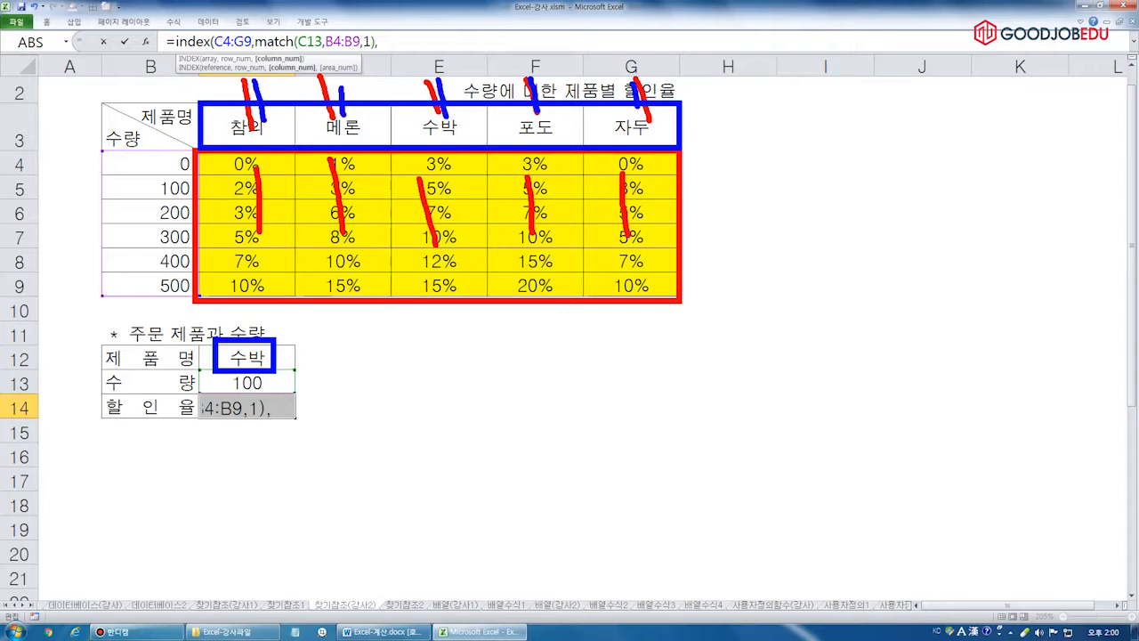
{"action": "left_click_drag", "start_coordinate": [260, 169], "coordinate": [258, 234]}
{"action": "left_click_drag", "start_coordinate": [337, 175], "coordinate": [343, 239]}
{"action": "left_click_drag", "start_coordinate": [445, 174], "coordinate": [444, 233]}
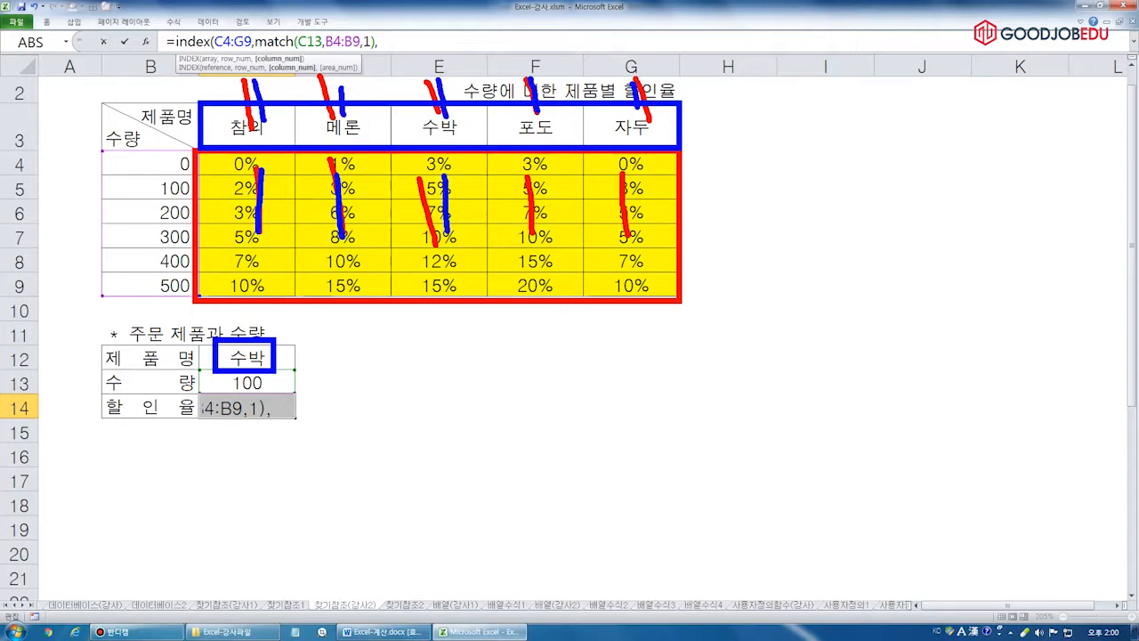
{"action": "left_click_drag", "start_coordinate": [538, 184], "coordinate": [543, 240]}
{"action": "left_click_drag", "start_coordinate": [619, 185], "coordinate": [629, 255]}
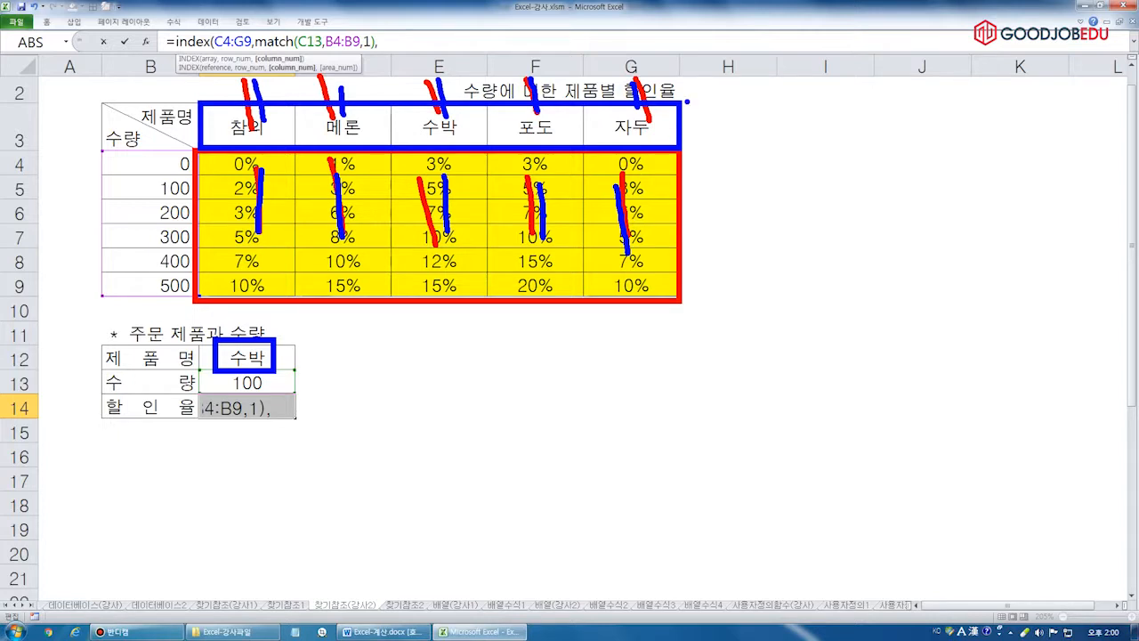
{"action": "key", "text": "Escape"}
- Add MATCH(C12,C3:G3,0) as the column number argument and close the INDEX formula
{"action": "type", "text": "match"}
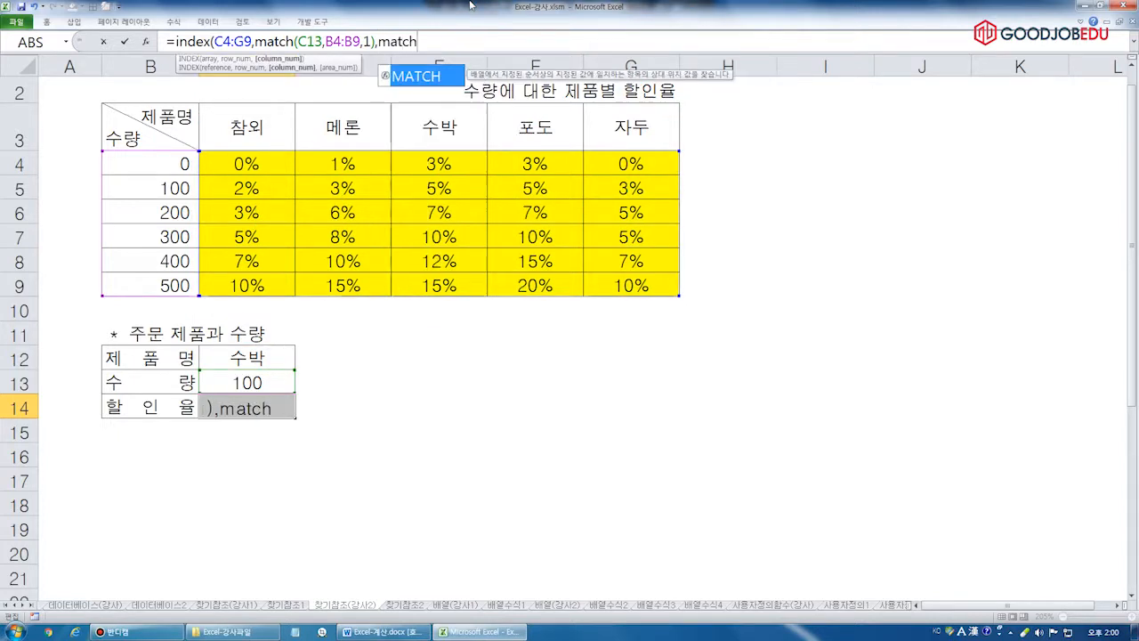
{"action": "type", "text": "("}
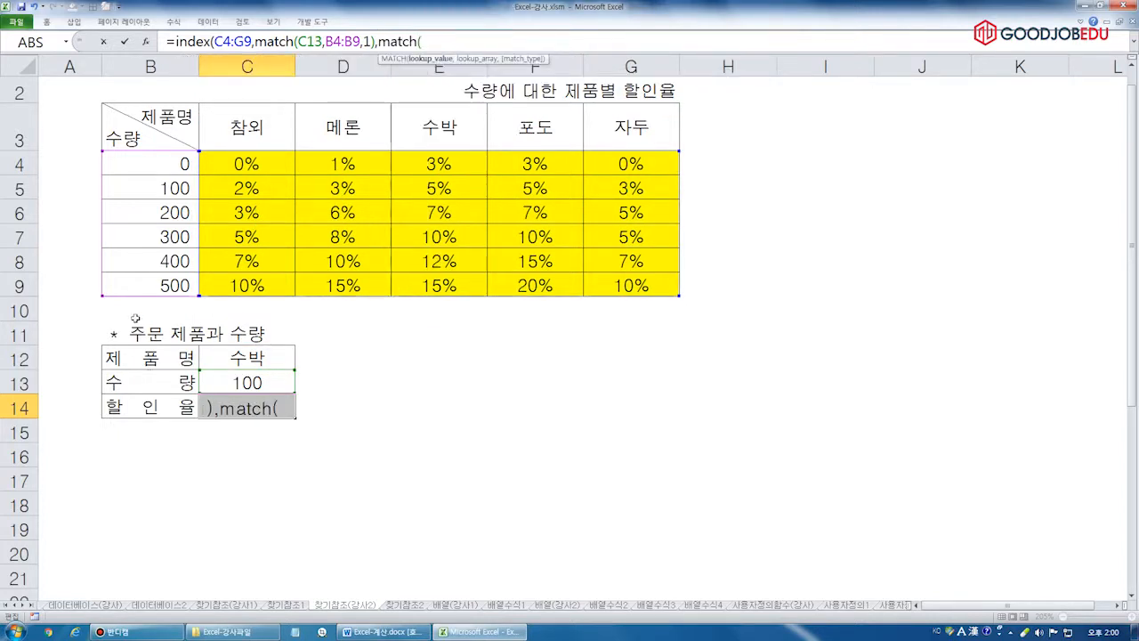
{"action": "left_click", "coordinate": [242, 356]}
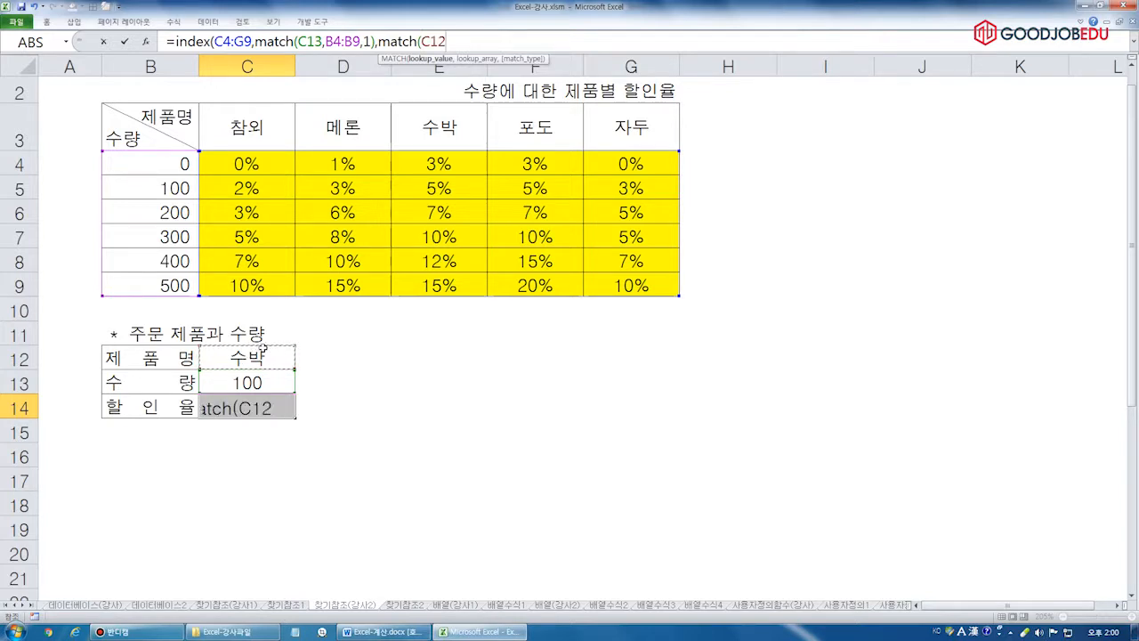
{"action": "type", "text": ","}
{"action": "left_click_drag", "start_coordinate": [246, 134], "coordinate": [658, 133]}
{"action": "type", "text": ","}
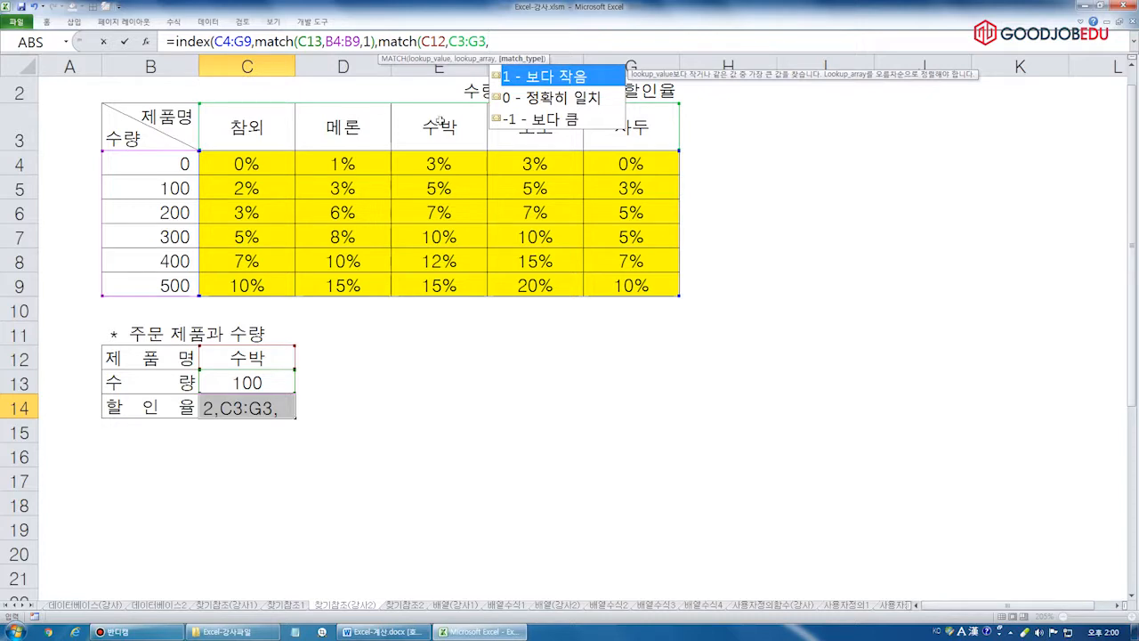
{"action": "type", "text": "0)"}
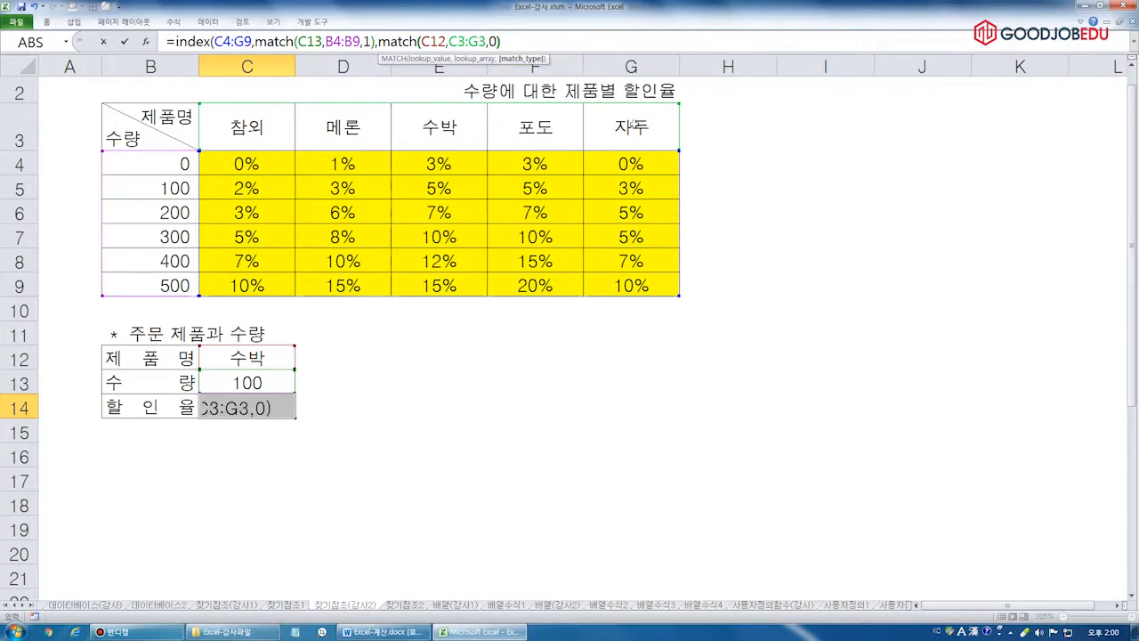
{"action": "type", "text": ")"}
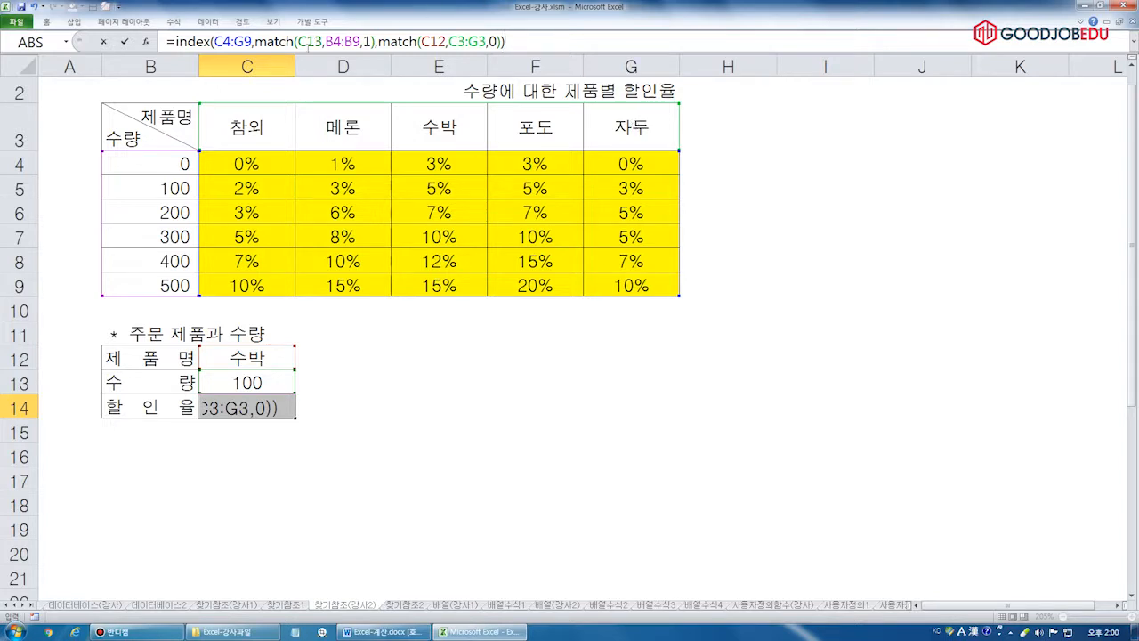
- Review the two MATCH arguments, enter the completed formula in C14, and select C14 again
{"action": "left_click_drag", "start_coordinate": [379, 41], "coordinate": [501, 41]}
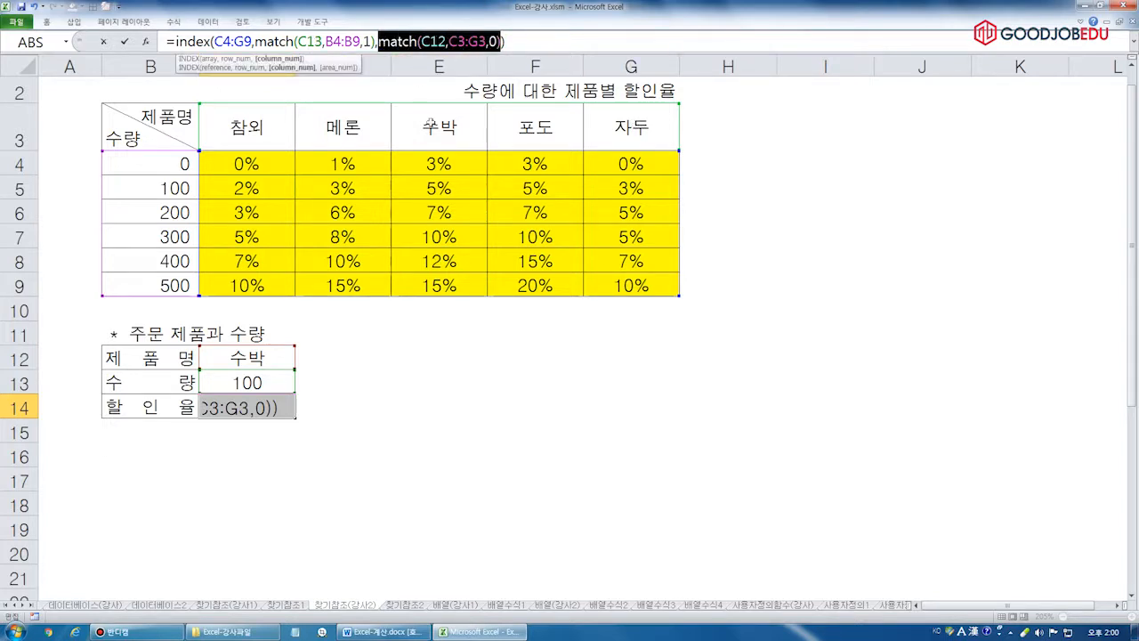
{"action": "left_click", "coordinate": [530, 34]}
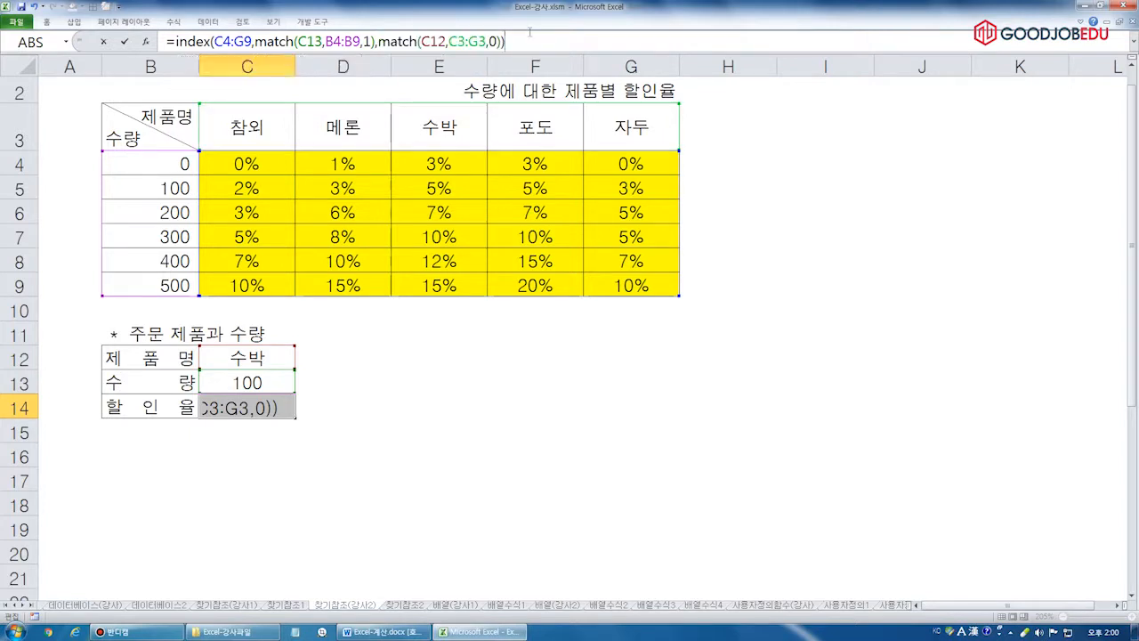
{"action": "left_click_drag", "start_coordinate": [254, 41], "coordinate": [494, 36]}
{"action": "left_click", "coordinate": [529, 33]}
{"action": "key", "text": "Return"}
{"action": "left_click", "coordinate": [262, 416]}
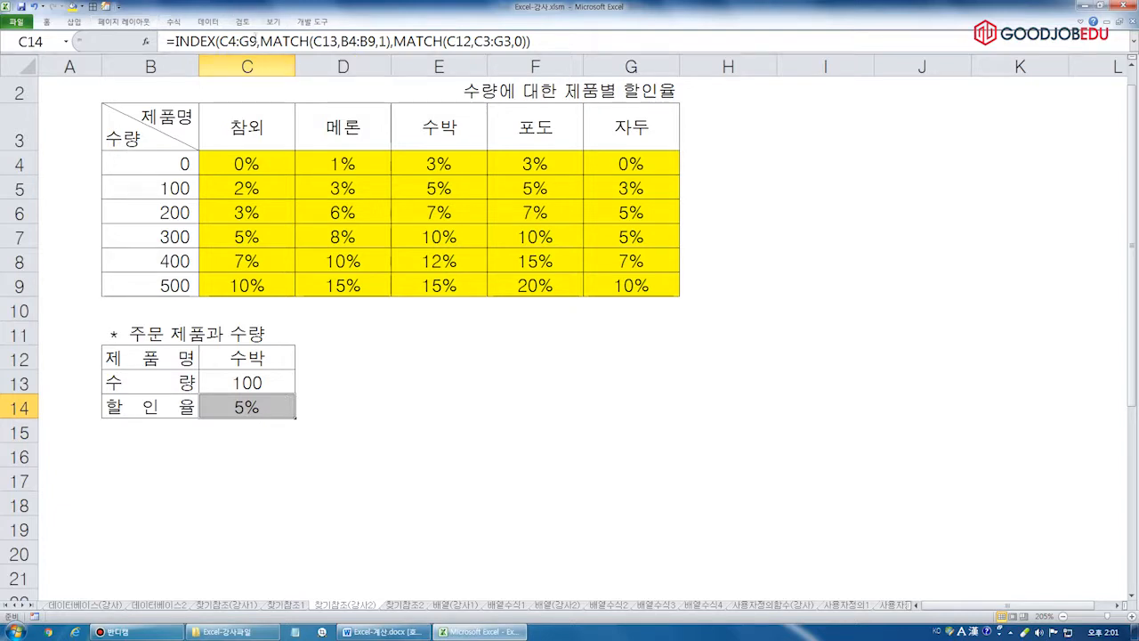
- Test the discount formula by setting the order quantity in C13 to 400 and then 350
{"action": "left_click", "coordinate": [265, 384]}
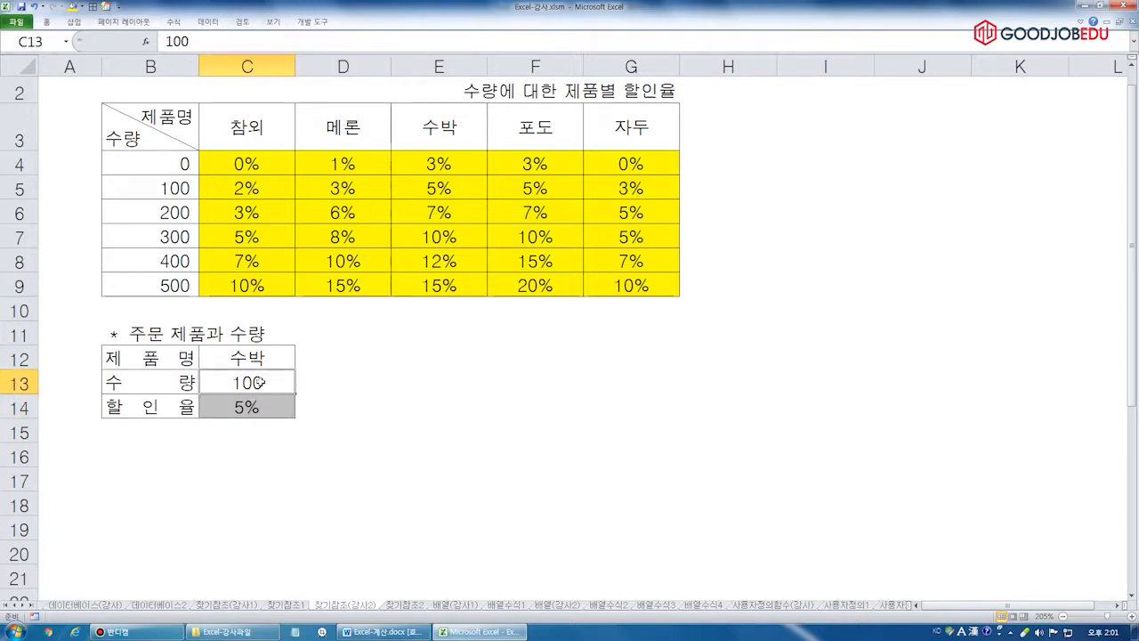
{"action": "type", "text": "400"}
{"action": "key", "text": "Return"}
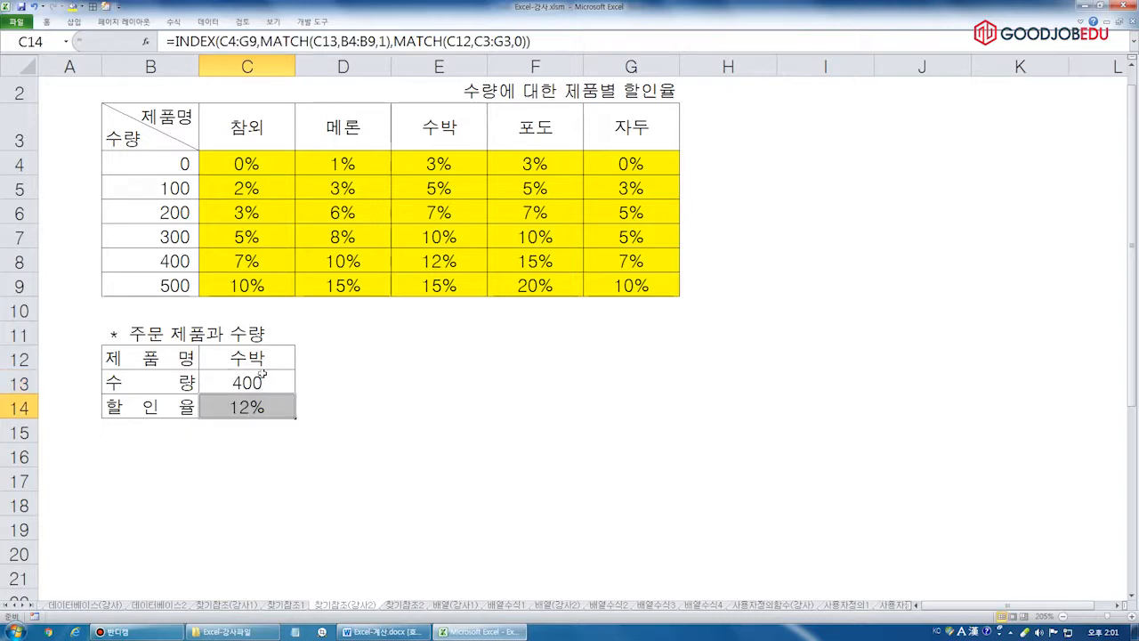
{"action": "left_click", "coordinate": [263, 378]}
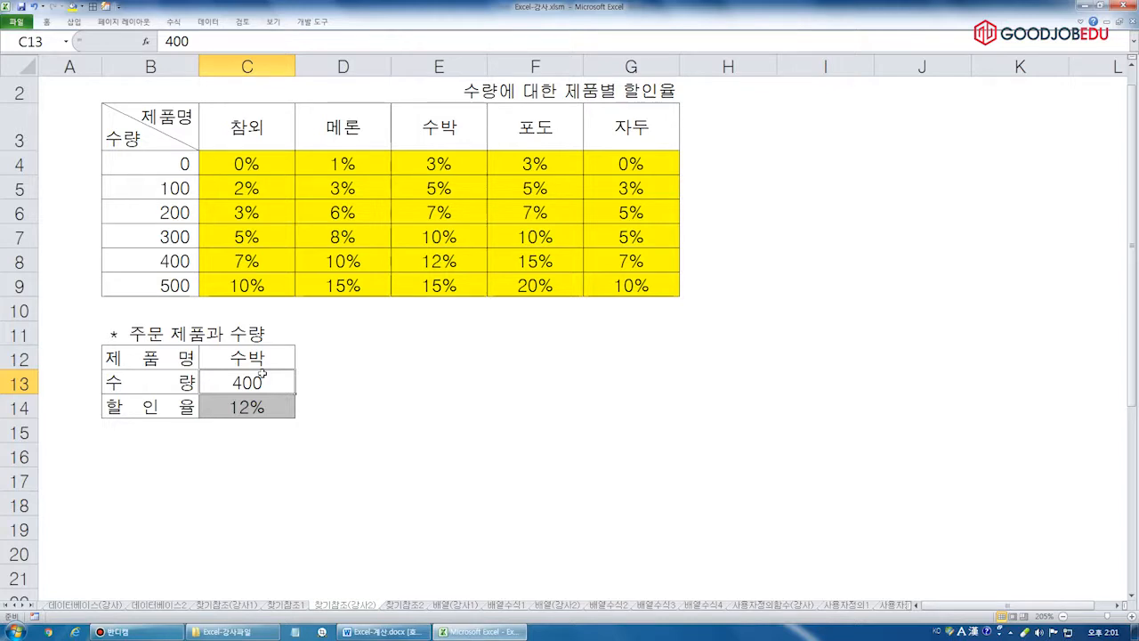
{"action": "type", "text": "350"}
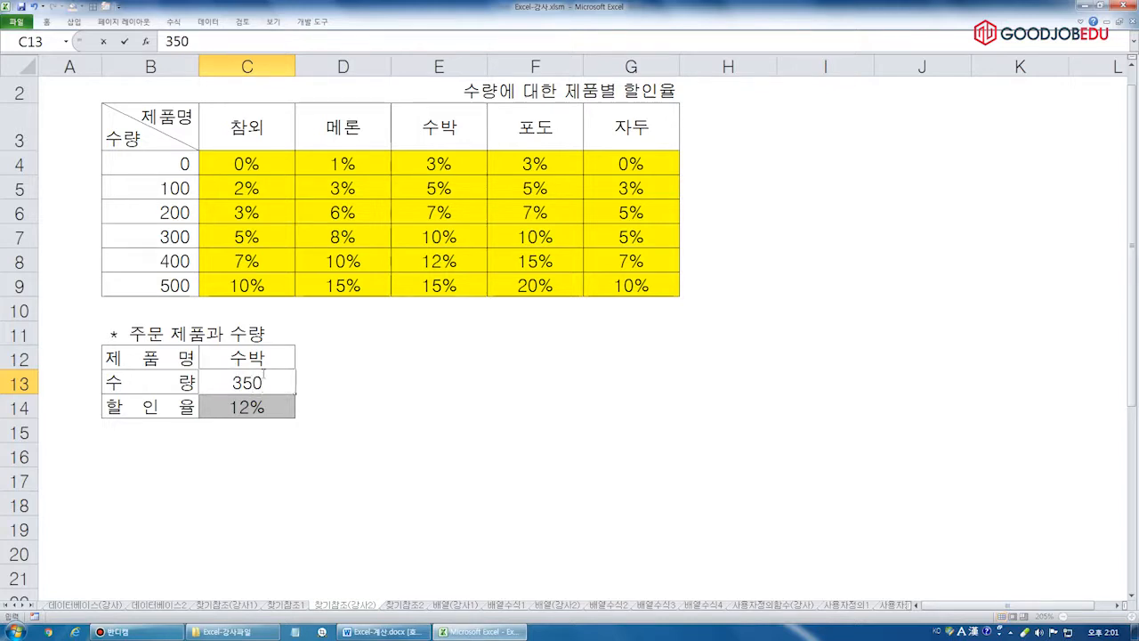
{"action": "key", "text": "Return"}
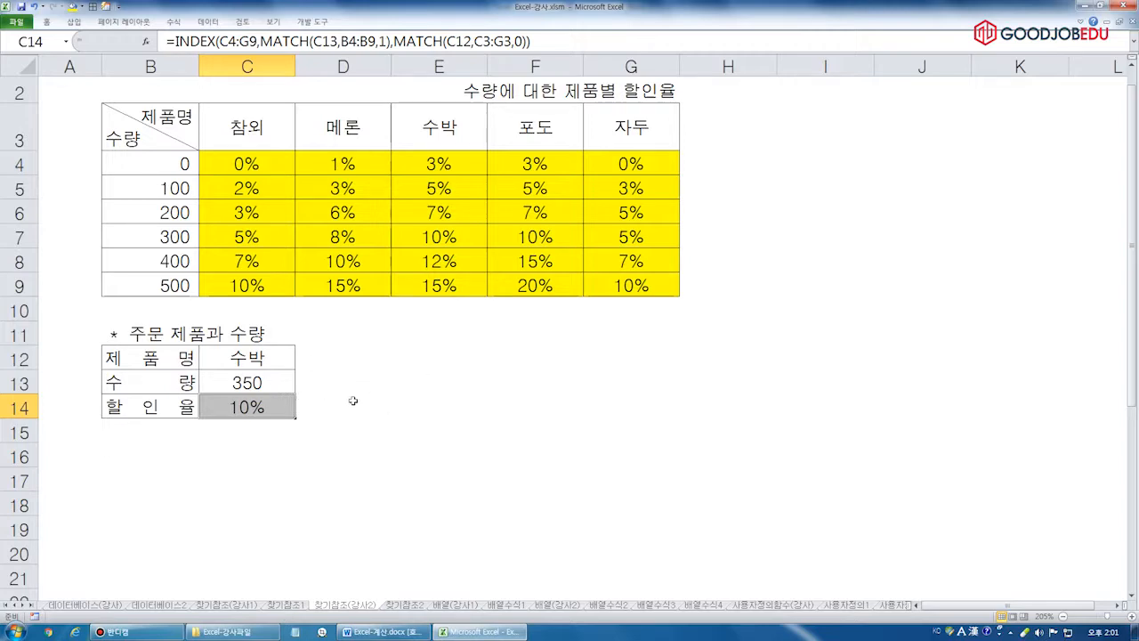
- Switch to the 찾기참조2 sheet
{"action": "left_click", "coordinate": [422, 606]}
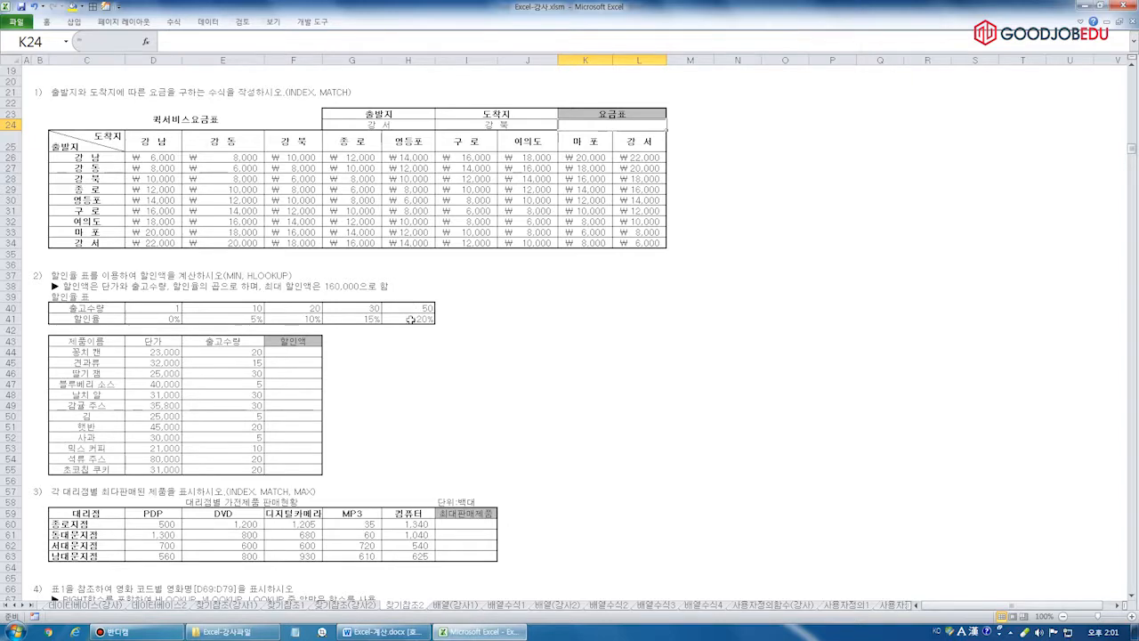
- Examine the product discount rate example and the 퀵서비스요금표 fare exercise on the 찾기참조2 sheet
{"action": "scroll", "coordinate": [410, 319], "scroll_direction": "up", "scroll_amount": 4}
{"action": "scroll", "coordinate": [410, 319], "scroll_direction": "up", "scroll_amount": 3}
{"action": "left_click", "coordinate": [162, 220]}
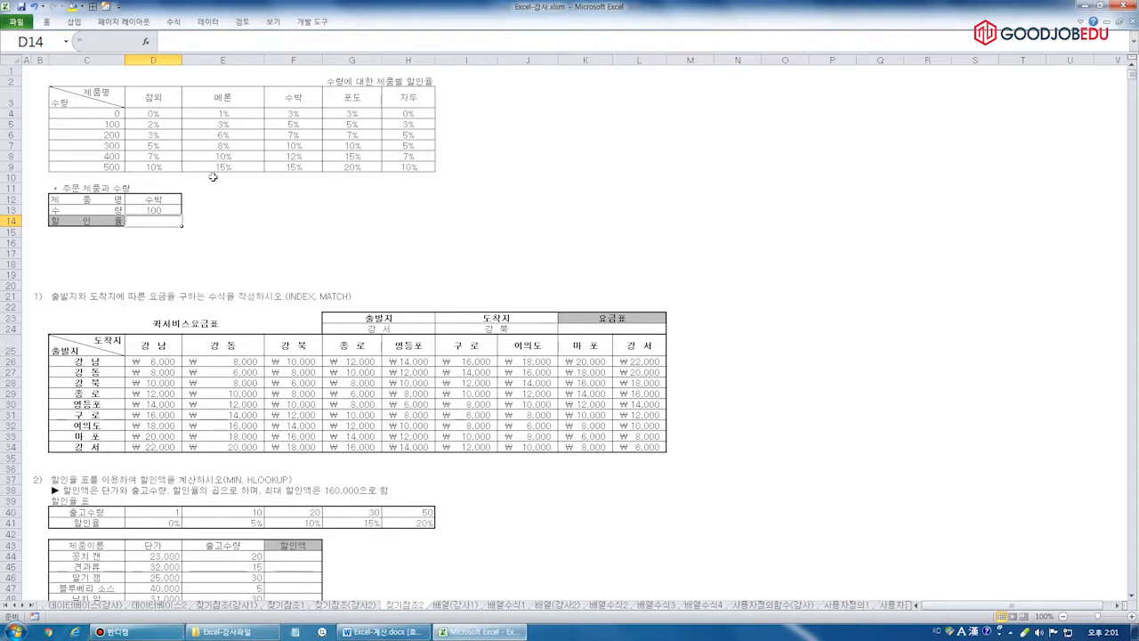
{"action": "scroll", "coordinate": [213, 177], "scroll_direction": "down", "scroll_amount": 1}
{"action": "scroll", "coordinate": [214, 177], "scroll_direction": "down", "scroll_amount": 1}
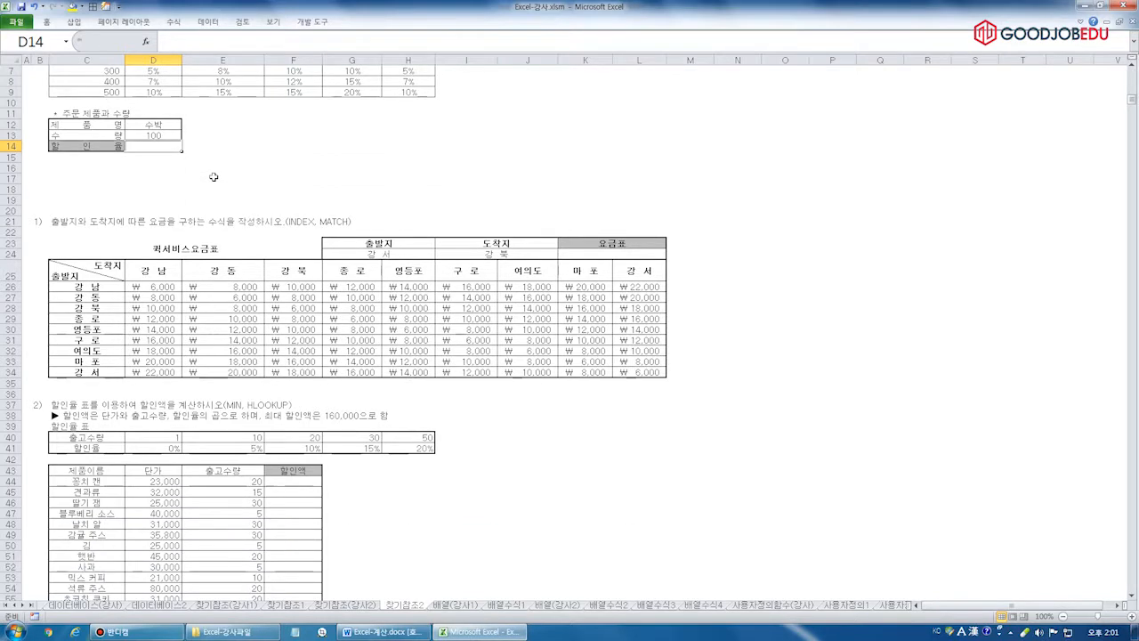
{"action": "scroll", "coordinate": [213, 177], "scroll_direction": "down", "scroll_amount": 4}
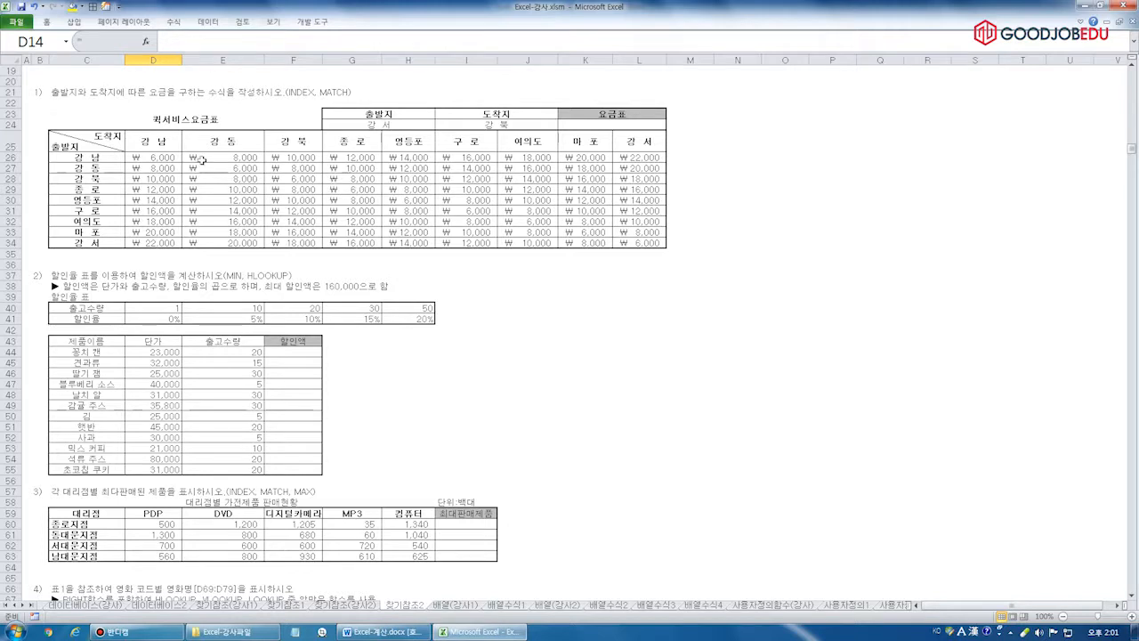
{"action": "left_click", "coordinate": [365, 177]}
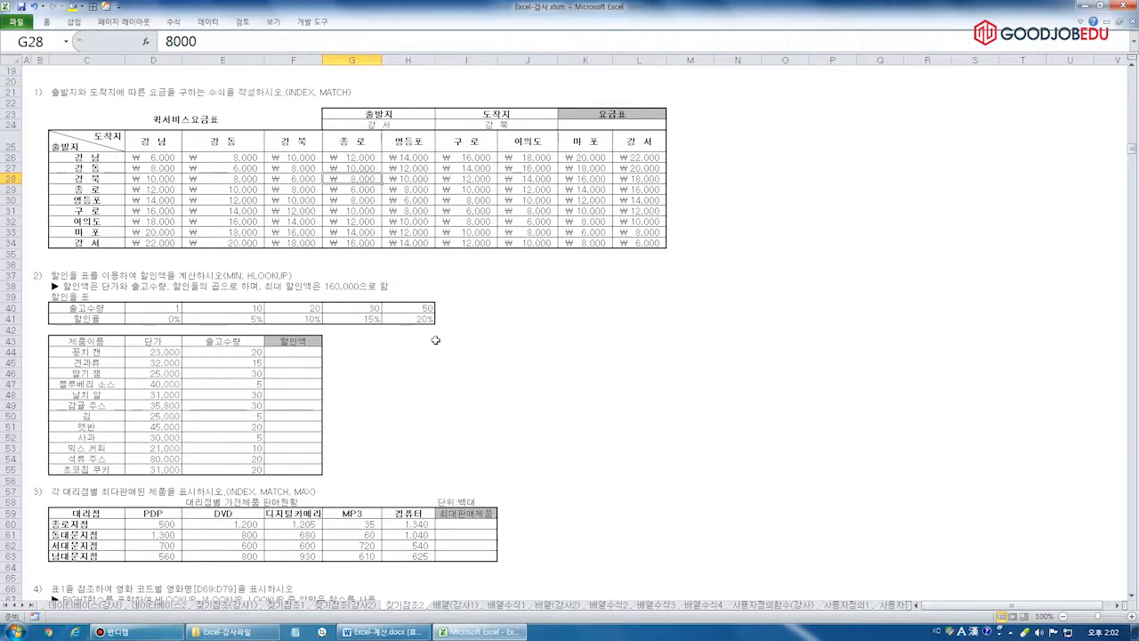
- Highlight the exercise numbers 3) in B57 and 5) in B85 with yellow fill
{"action": "scroll", "coordinate": [435, 340], "scroll_direction": "down", "scroll_amount": 6}
{"action": "left_click", "coordinate": [40, 286]}
{"action": "left_click", "coordinate": [73, 6]}
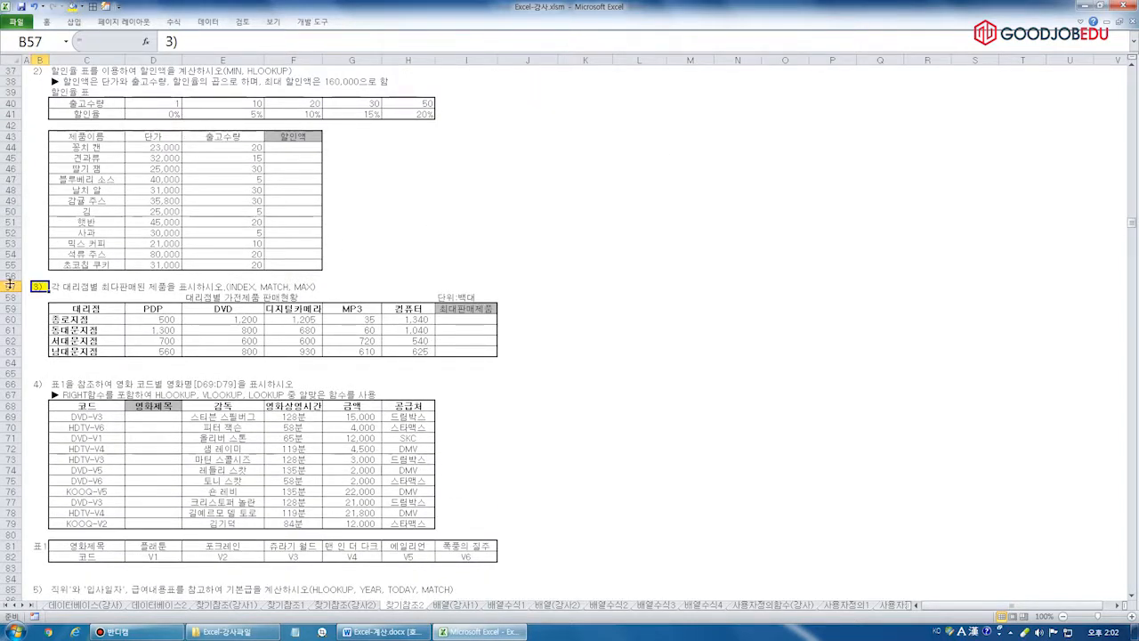
{"action": "scroll", "coordinate": [126, 280], "scroll_direction": "down", "scroll_amount": 9}
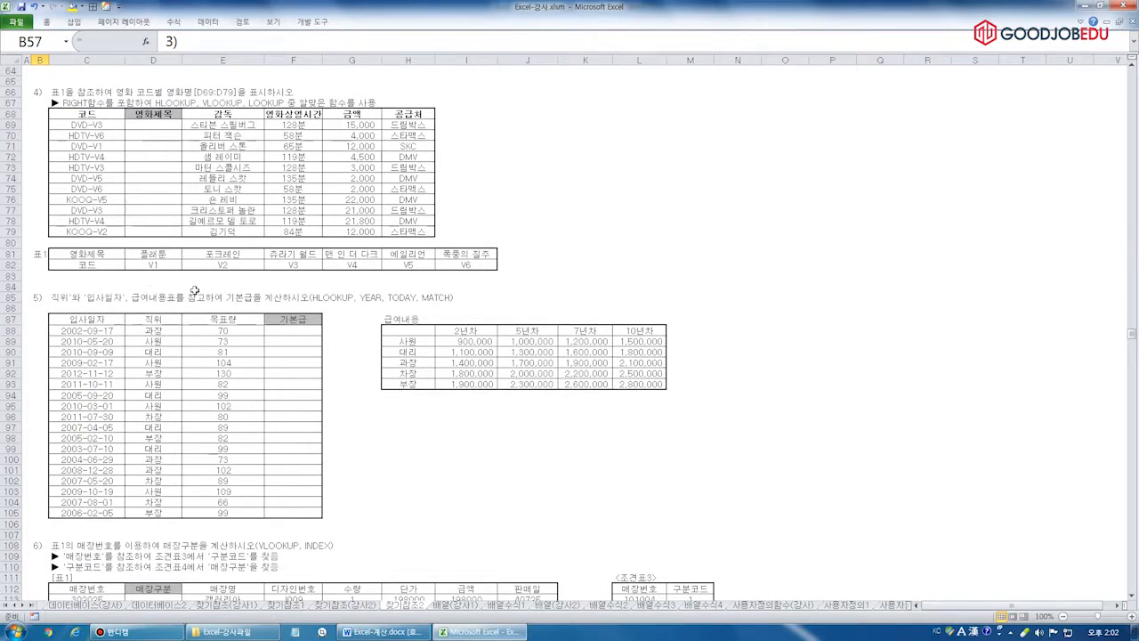
{"action": "scroll", "coordinate": [194, 290], "scroll_direction": "down", "scroll_amount": 4}
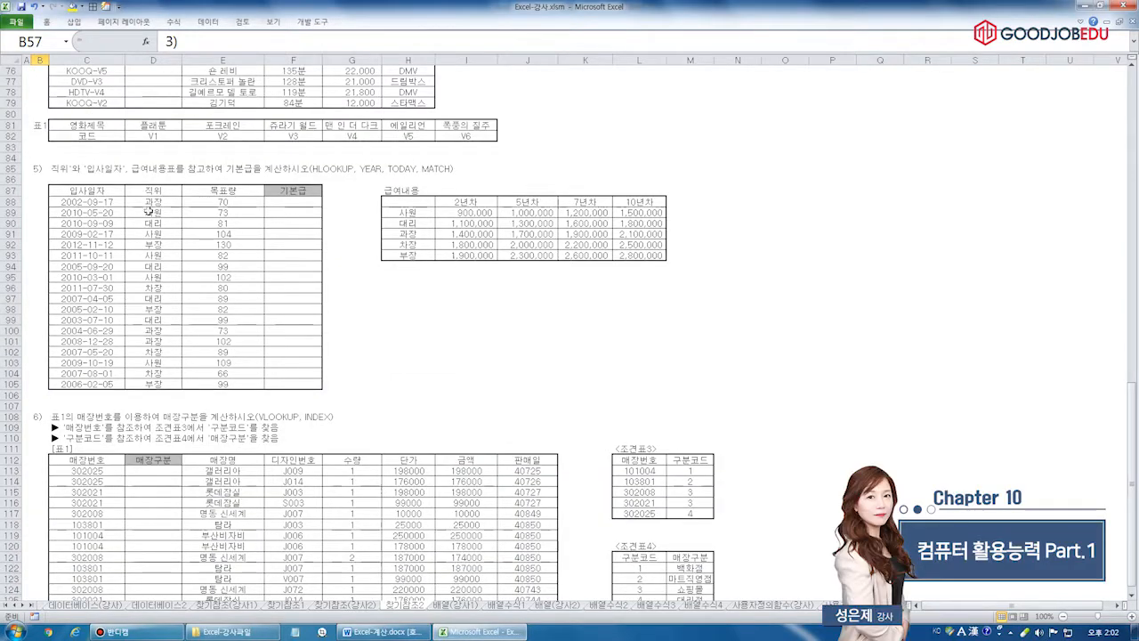
{"action": "left_click", "coordinate": [38, 170]}
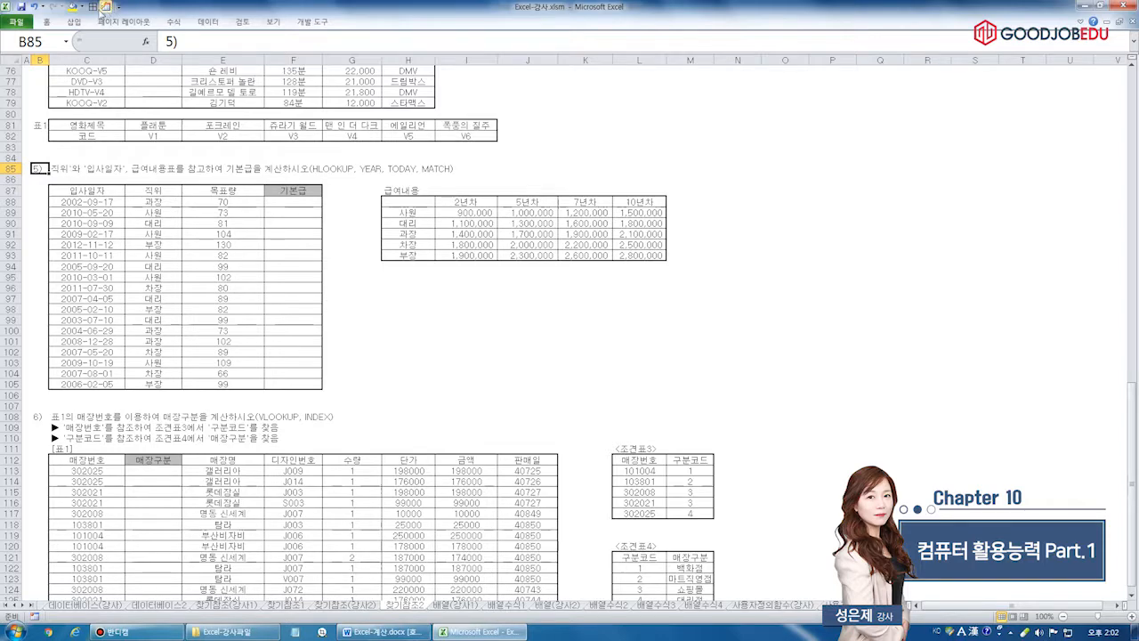
- Examine exercises 3 to 6 and the functions each one asks for, and return to exercise 1
{"action": "scroll", "coordinate": [230, 191], "scroll_direction": "up", "scroll_amount": 9}
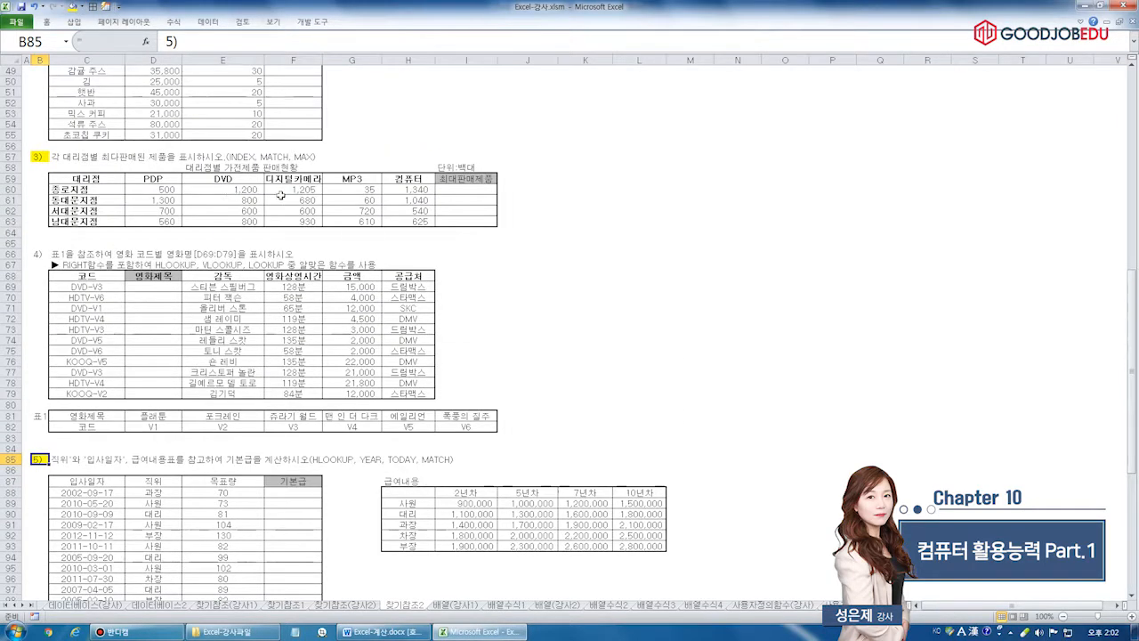
{"action": "scroll", "coordinate": [281, 195], "scroll_direction": "up", "scroll_amount": 4}
{"action": "scroll", "coordinate": [287, 210], "scroll_direction": "down", "scroll_amount": 4}
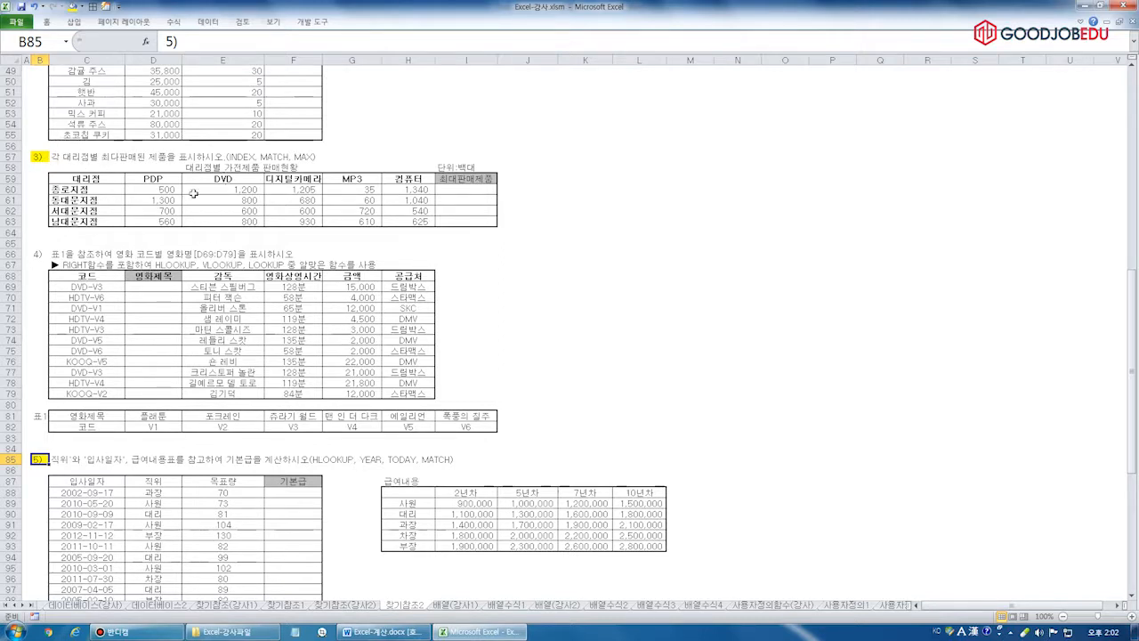
{"action": "scroll", "coordinate": [193, 192], "scroll_direction": "down", "scroll_amount": 8}
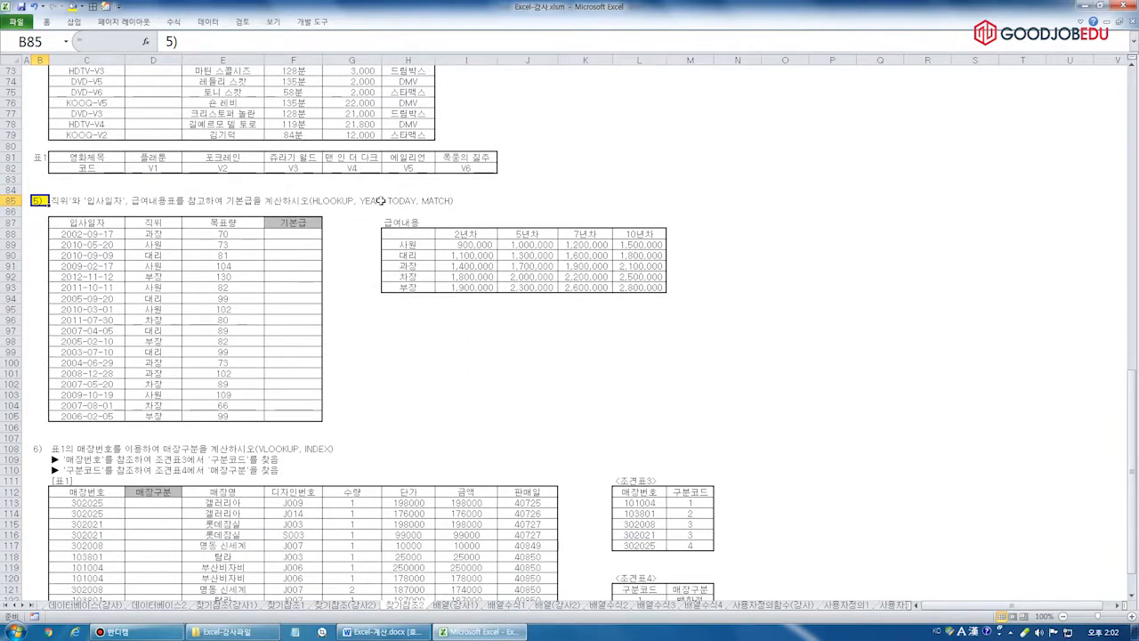
{"action": "scroll", "coordinate": [345, 278], "scroll_direction": "down", "scroll_amount": 6}
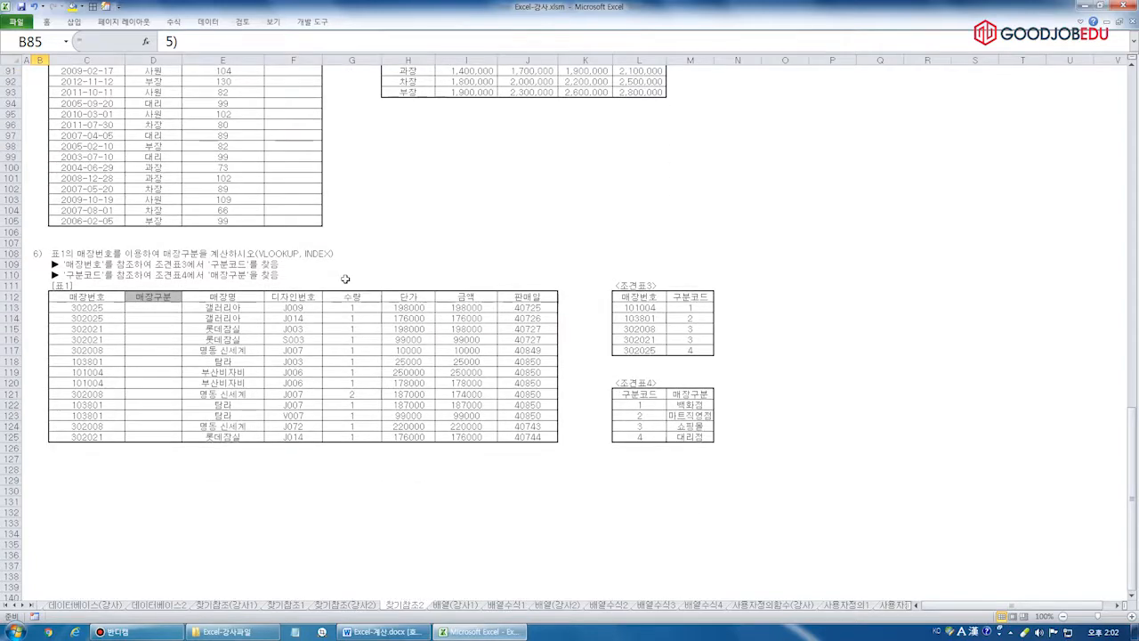
{"action": "scroll", "coordinate": [345, 278], "scroll_direction": "up", "scroll_amount": 13}
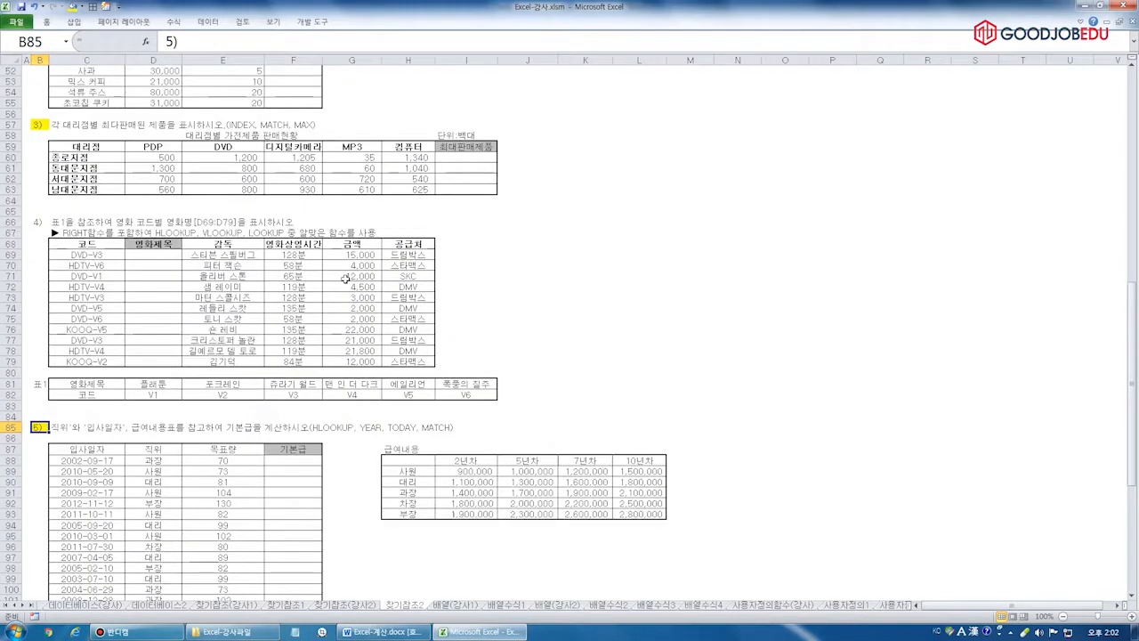
{"action": "scroll", "coordinate": [345, 279], "scroll_direction": "up", "scroll_amount": 11}
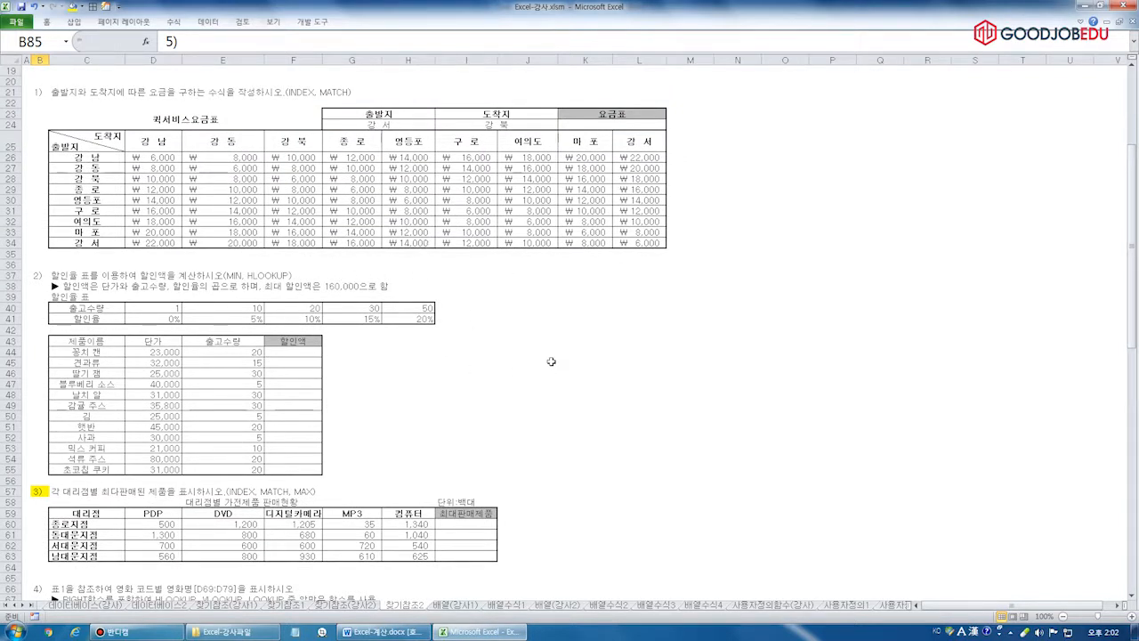
- Switch to the Excel-계산.docx notes in Word and zoom out on the INDEX and MATCH page
{"action": "left_click", "coordinate": [401, 634]}
{"action": "left_click", "coordinate": [548, 322]}
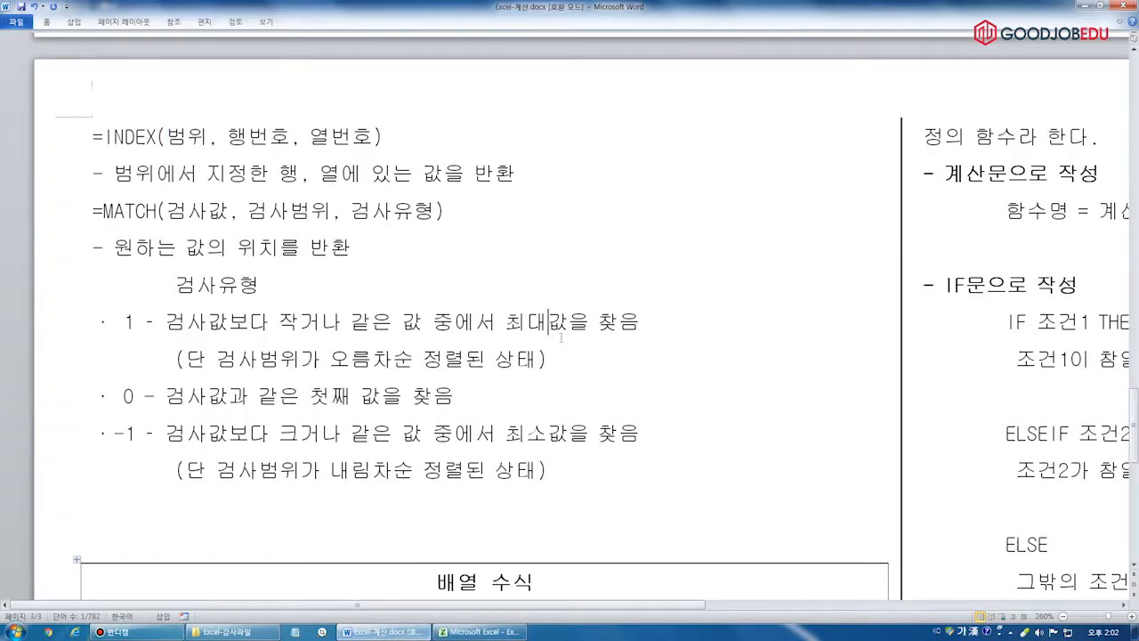
{"action": "scroll", "coordinate": [599, 363], "scroll_direction": "down", "scroll_amount": 3}
{"action": "scroll", "coordinate": [600, 363], "scroll_direction": "down", "scroll_amount": 12}
{"action": "left_click", "coordinate": [600, 364]}
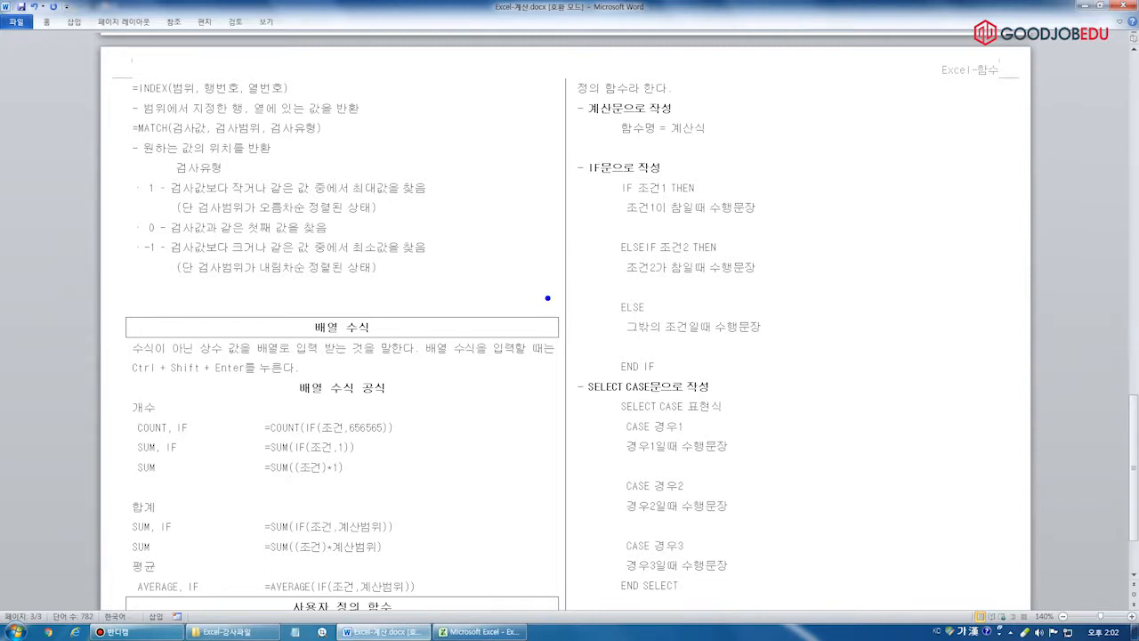
{"action": "mouse_move", "coordinate": [447, 111]}
{"action": "left_mouse_down"}
{"action": "mouse_move", "coordinate": [473, 135]}
{"action": "mouse_move", "coordinate": [429, 161]}
{"action": "left_mouse_up"}
{"action": "left_click_drag", "start_coordinate": [449, 112], "coordinate": [488, 112]}
{"action": "key", "text": "Escape"}
- Zoom the notes to 100%, handwrite a red 2 over the MATCH and array formula sections, and erase all marks
{"action": "scroll", "coordinate": [623, 326], "scroll_direction": "down", "scroll_amount": 4}
{"action": "scroll", "coordinate": [623, 326], "scroll_direction": "up", "scroll_amount": 5}
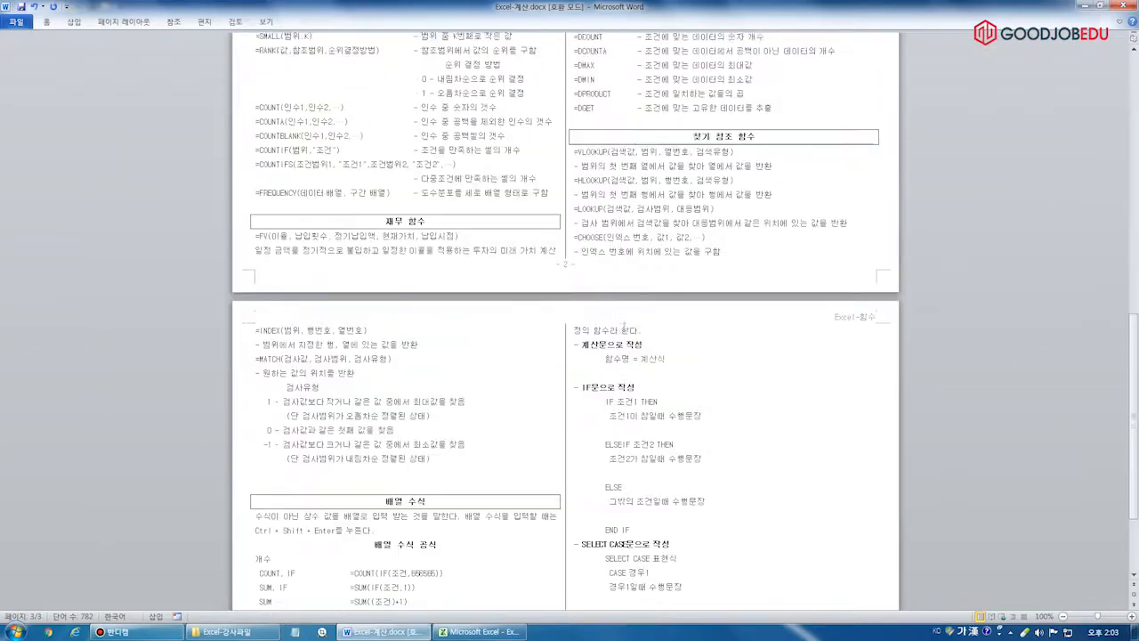
{"action": "scroll", "coordinate": [532, 459], "scroll_direction": "down", "scroll_amount": 5}
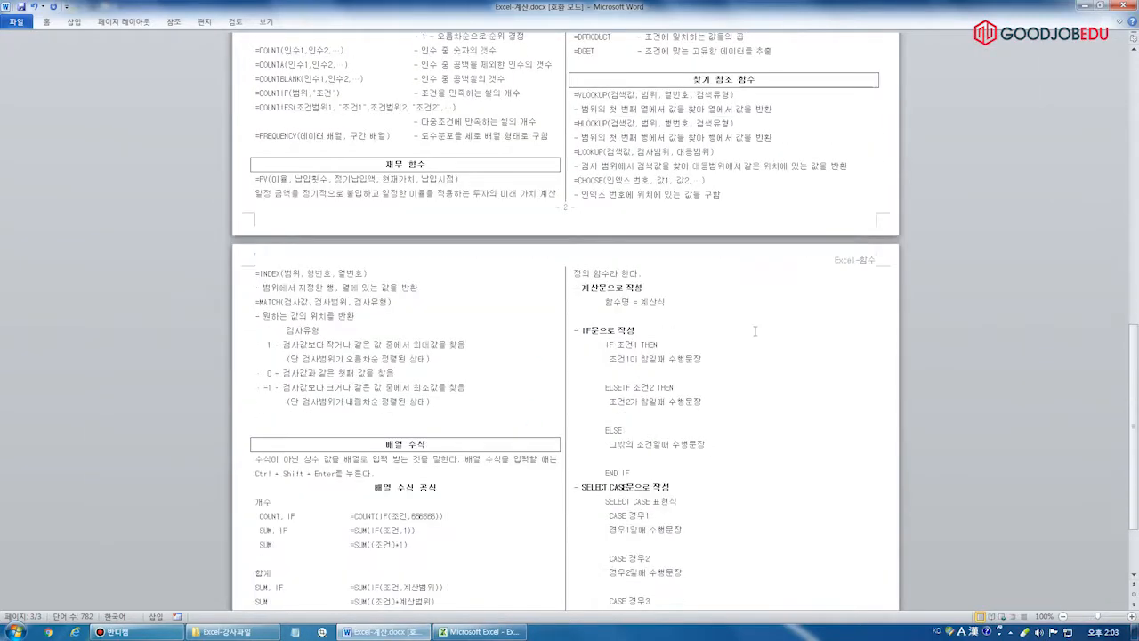
{"action": "mouse_move", "coordinate": [532, 278]}
{"action": "left_mouse_down"}
{"action": "mouse_move", "coordinate": [520, 309]}
{"action": "mouse_move", "coordinate": [542, 328]}
{"action": "left_mouse_up"}
{"action": "key", "text": "ctrl+z"}
{"action": "key", "text": "ctrl+z"}
{"action": "mouse_move", "coordinate": [478, 233]}
{"action": "left_mouse_down"}
{"action": "mouse_move", "coordinate": [491, 265]}
{"action": "mouse_move", "coordinate": [532, 282]}
{"action": "left_mouse_up"}
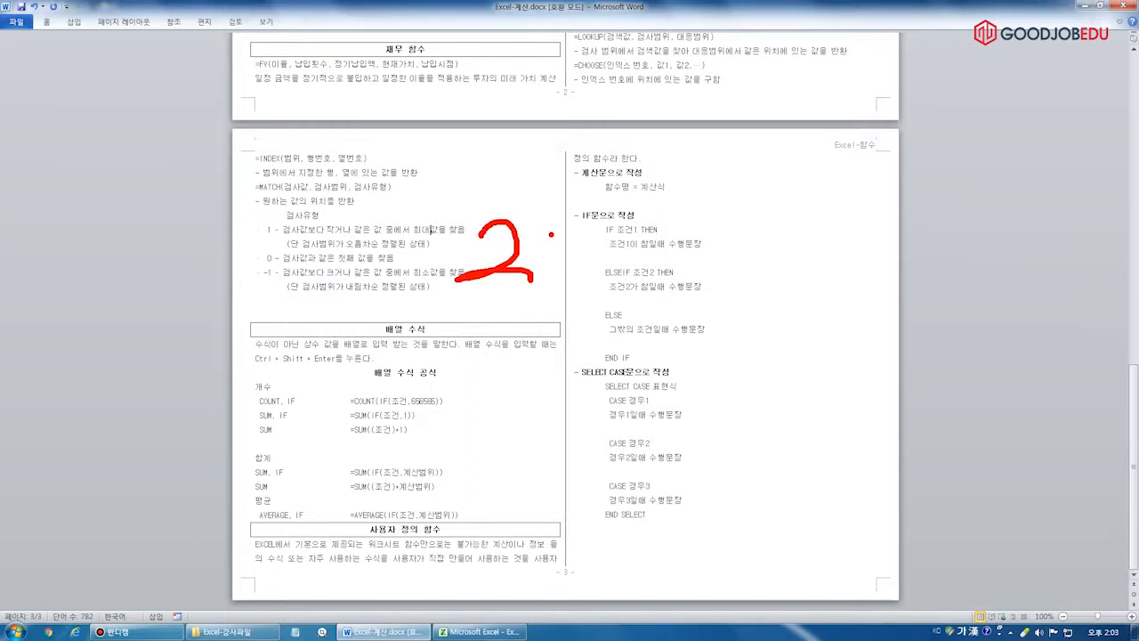
{"action": "left_click_drag", "start_coordinate": [435, 389], "coordinate": [518, 451]}
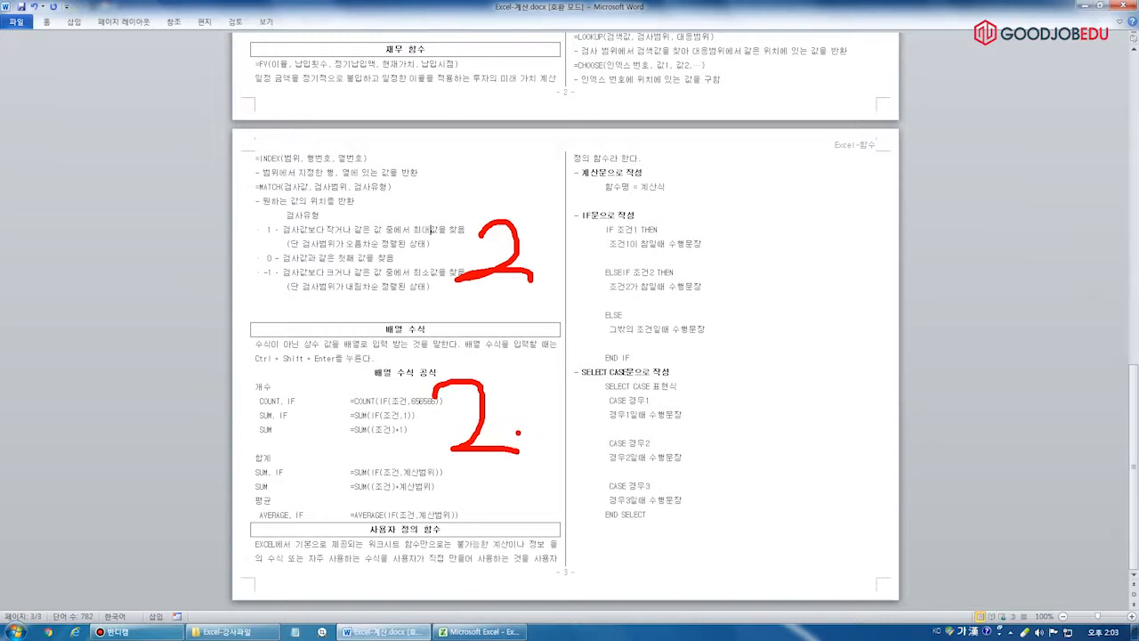
{"action": "left_click_drag", "start_coordinate": [505, 188], "coordinate": [506, 264]}
{"action": "left_click_drag", "start_coordinate": [520, 449], "coordinate": [463, 494]}
{"action": "key", "text": "e"}
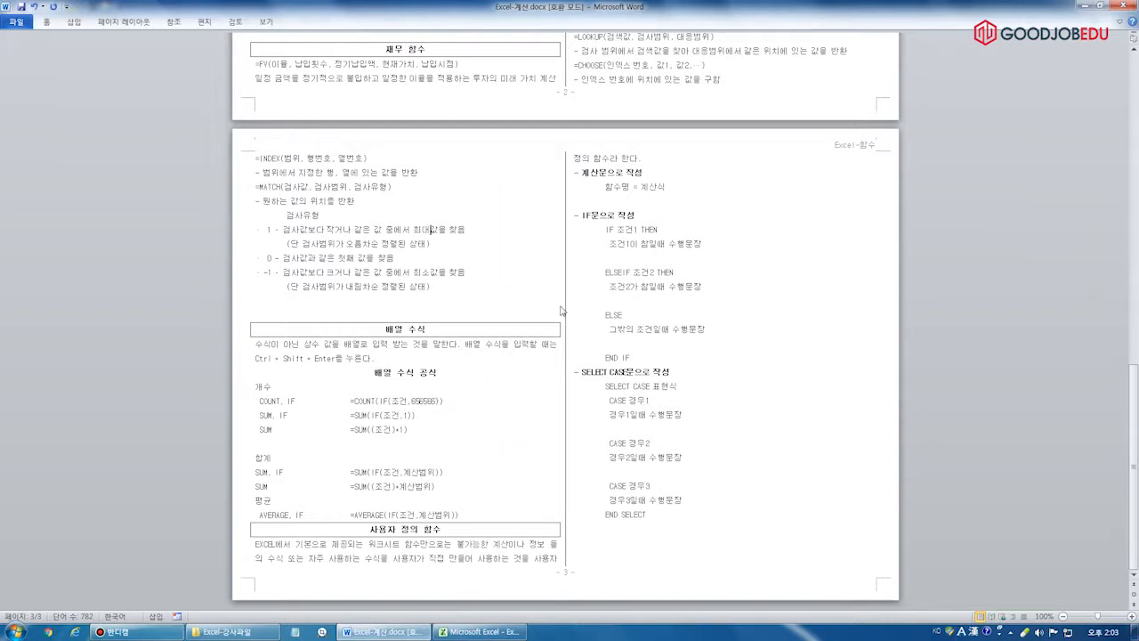
- Mark the MATCH and array formula sections with a red 2 each and the user-defined function code with a red 1, and exit drawing
{"action": "left_click_drag", "start_coordinate": [488, 242], "coordinate": [538, 292]}
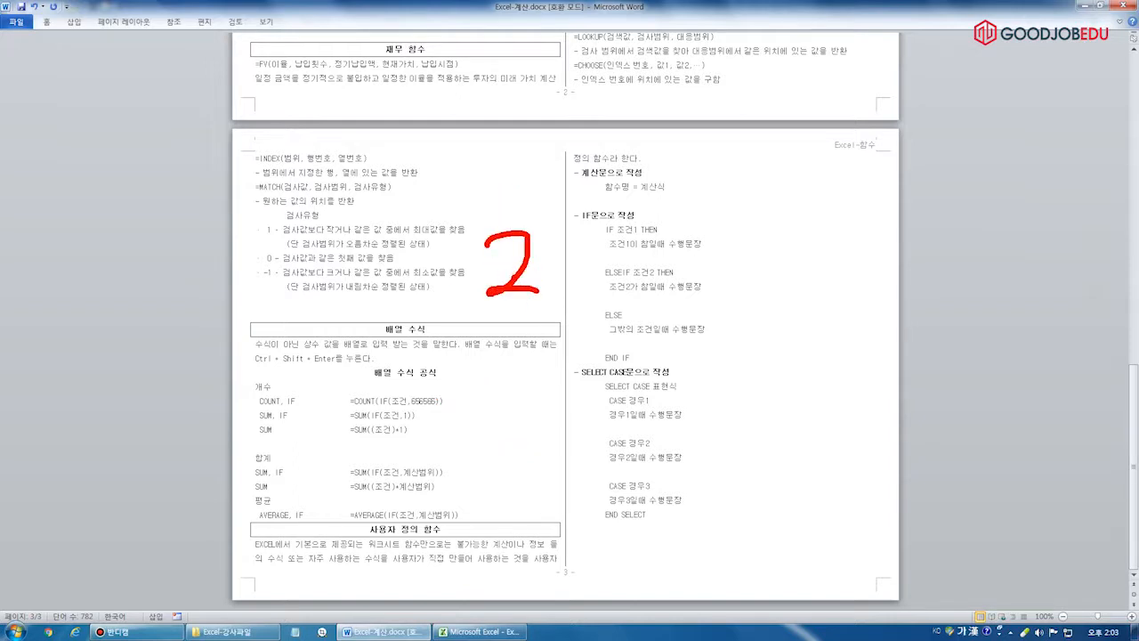
{"action": "mouse_move", "coordinate": [424, 398]}
{"action": "left_mouse_down"}
{"action": "mouse_move", "coordinate": [492, 399]}
{"action": "mouse_move", "coordinate": [516, 458]}
{"action": "left_mouse_up"}
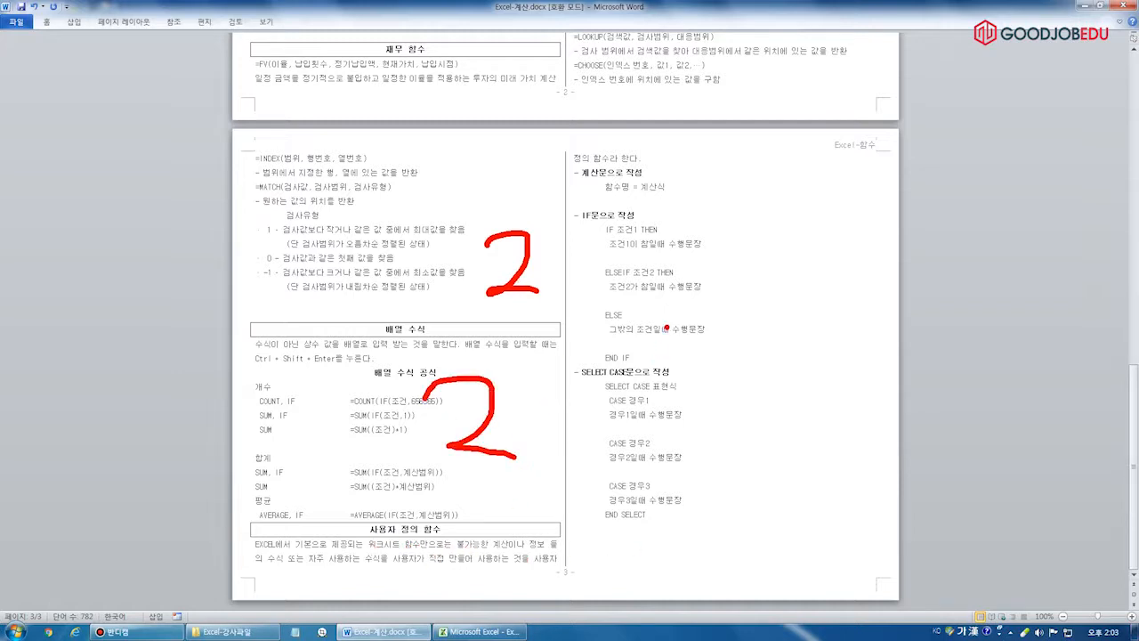
{"action": "left_click_drag", "start_coordinate": [681, 276], "coordinate": [673, 413]}
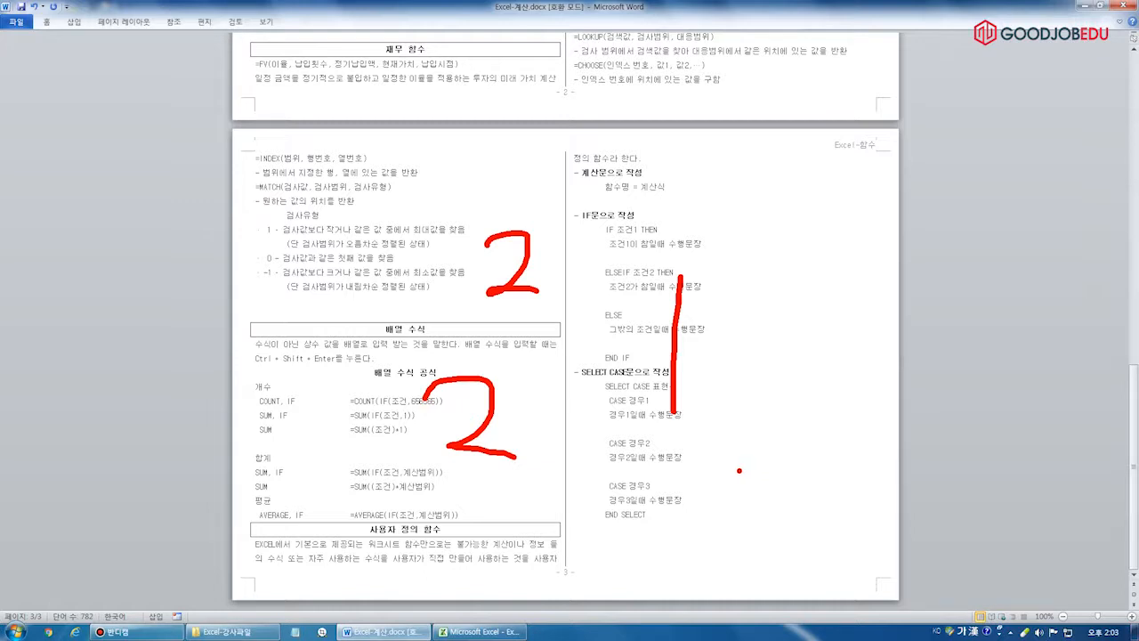
{"action": "left_click_drag", "start_coordinate": [244, 311], "coordinate": [568, 505]}
{"action": "mouse_move", "coordinate": [281, 521]}
{"action": "left_mouse_down"}
{"action": "mouse_move", "coordinate": [740, 605]}
{"action": "mouse_move", "coordinate": [880, 575]}
{"action": "left_mouse_up"}
{"action": "key", "text": "Escape"}
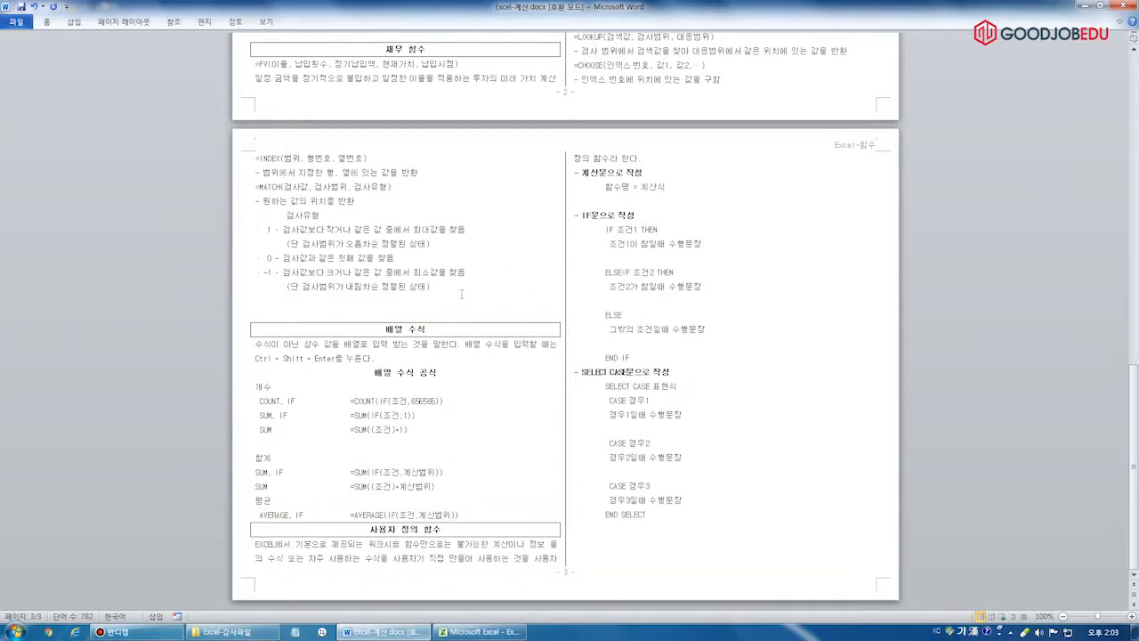
- Check the MATCH notes once more against the workbook, return to the 찾기참조2 sheet in Excel, and select J21
{"action": "scroll", "coordinate": [482, 292], "scroll_direction": "up", "scroll_amount": 3}
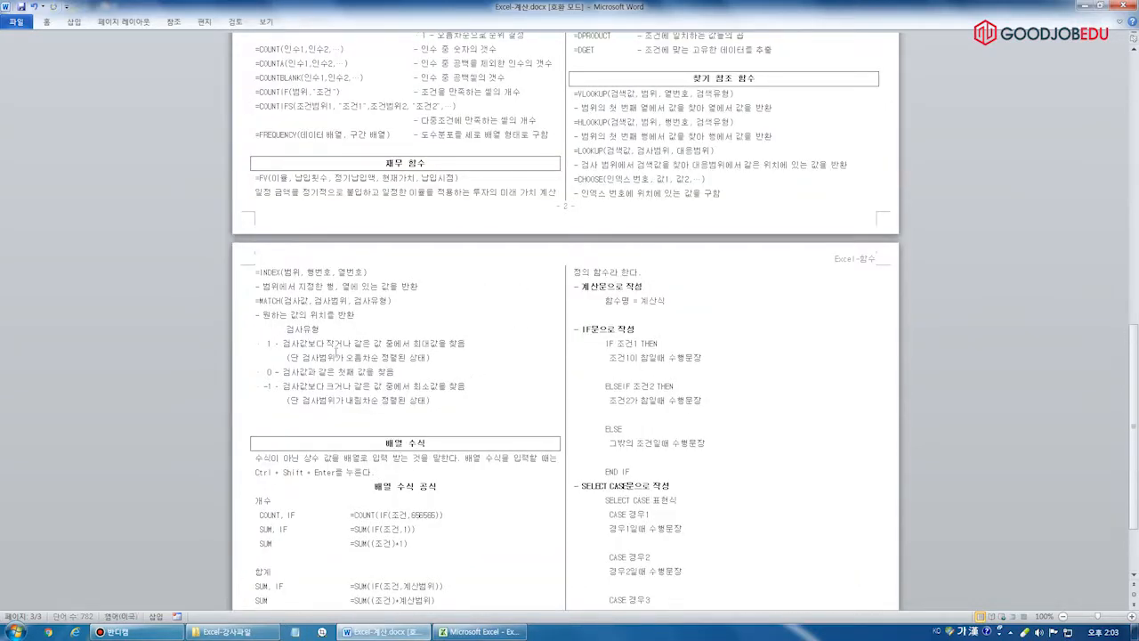
{"action": "left_click", "coordinate": [480, 630]}
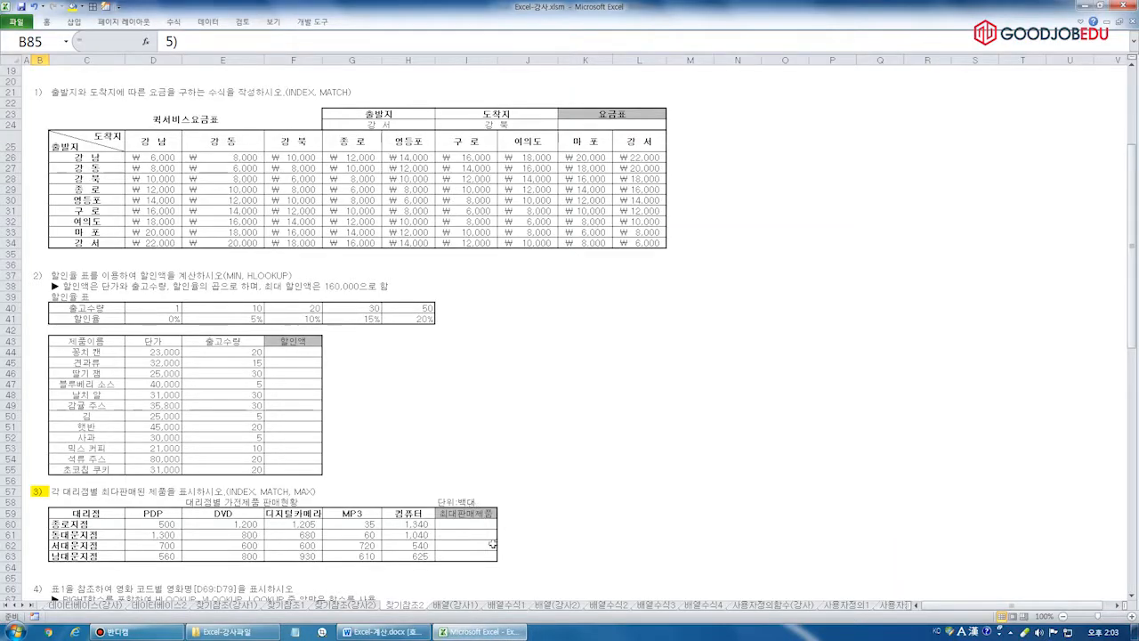
{"action": "left_click", "coordinate": [383, 631]}
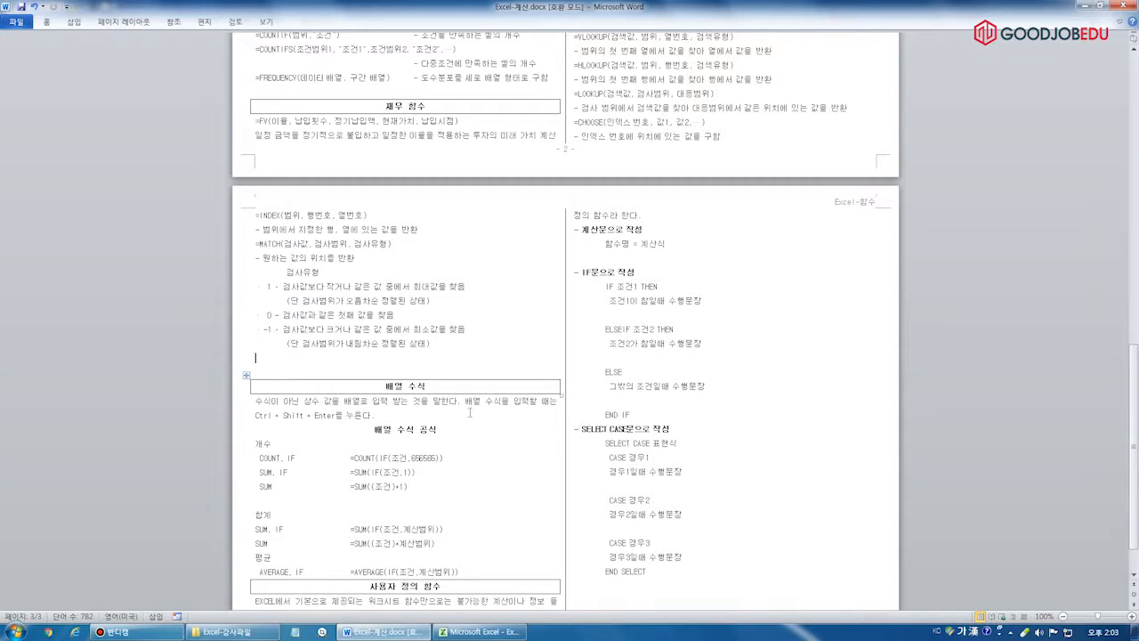
{"action": "left_click", "coordinate": [486, 328]}
{"action": "left_click", "coordinate": [476, 631]}
{"action": "left_click", "coordinate": [527, 306]}
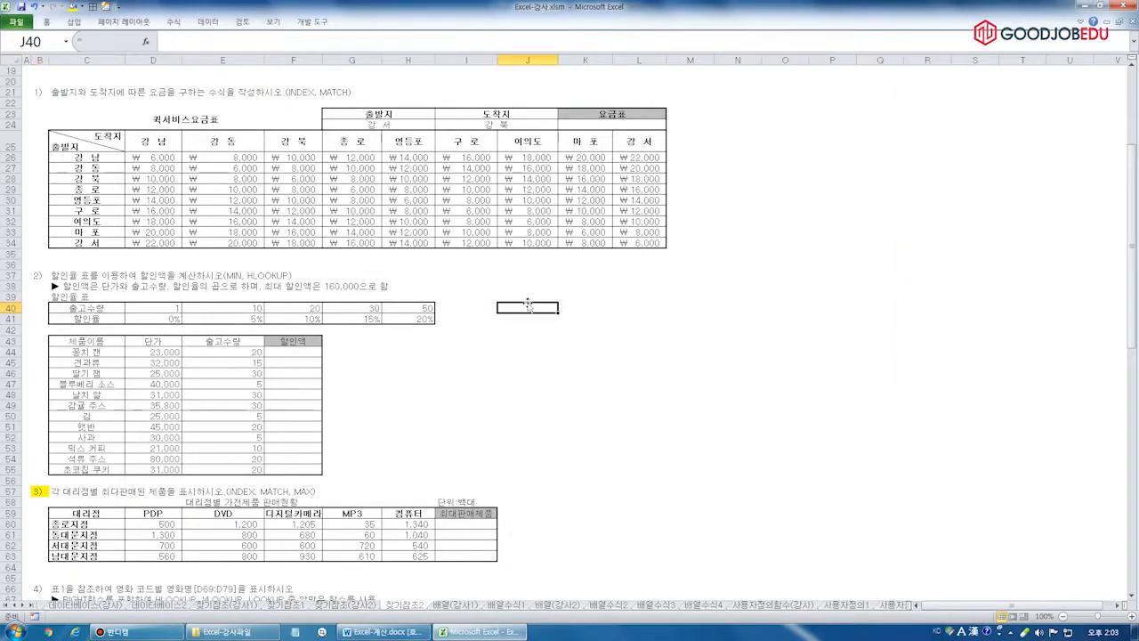
{"action": "left_click", "coordinate": [538, 90]}
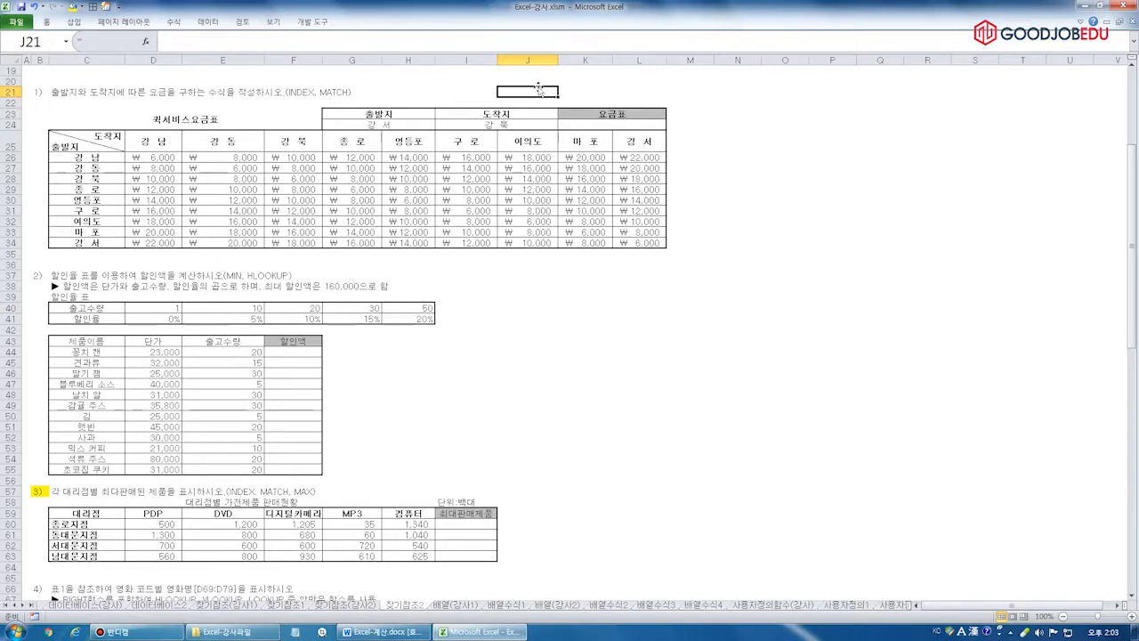